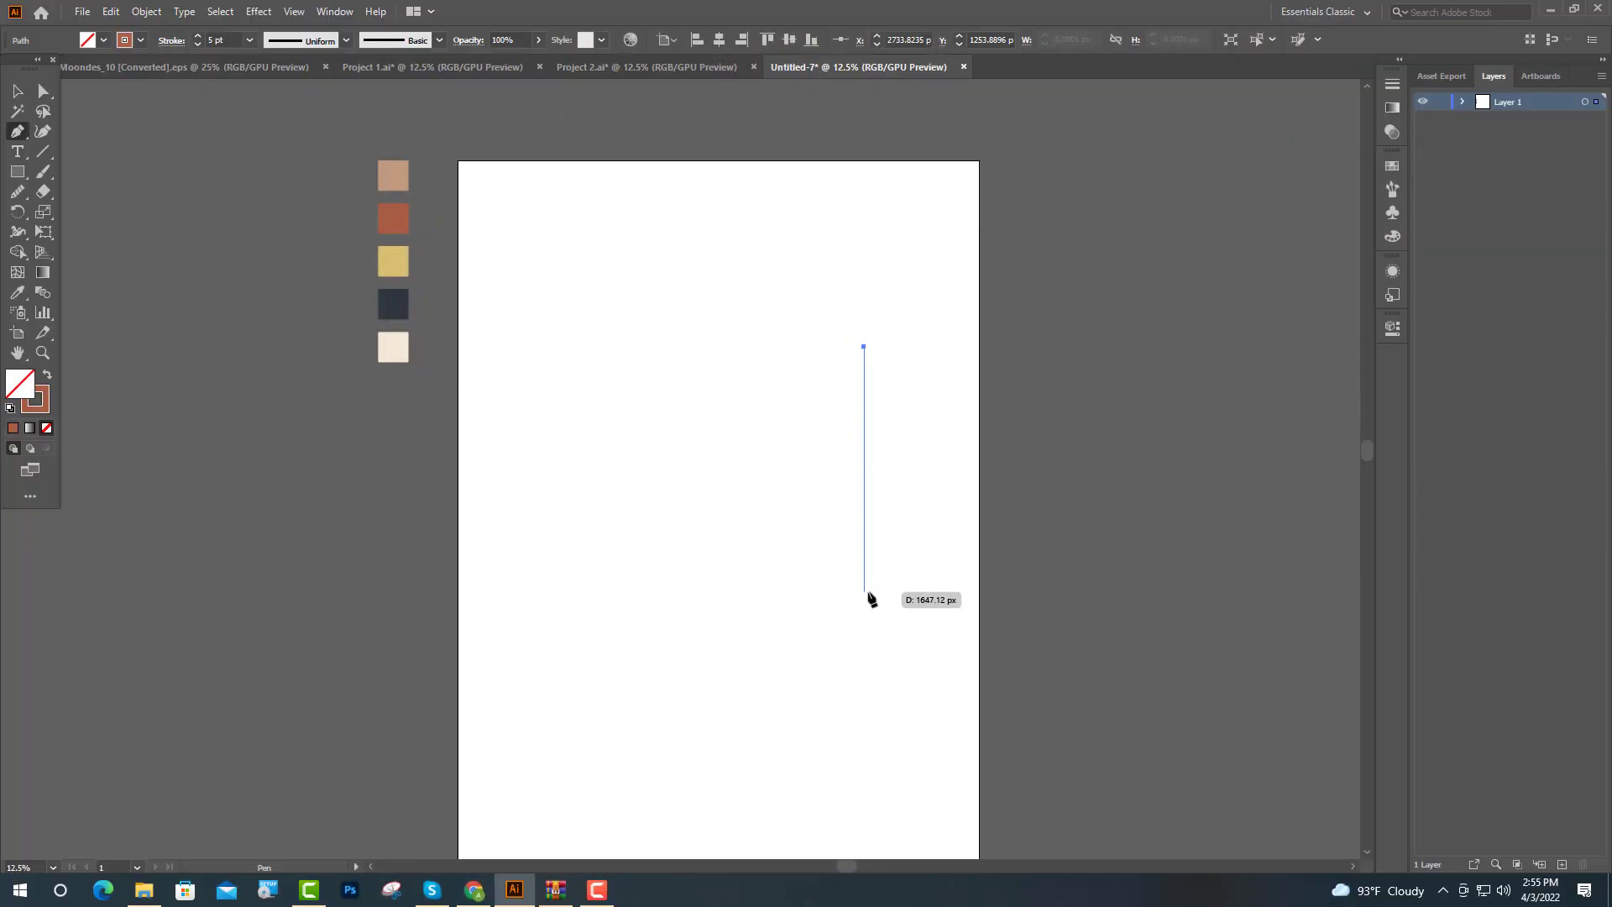
# Finish the vertical rust line and give it a 30 pt stroke weight
pyautogui.click(864, 591)
pyautogui.click(17, 91)
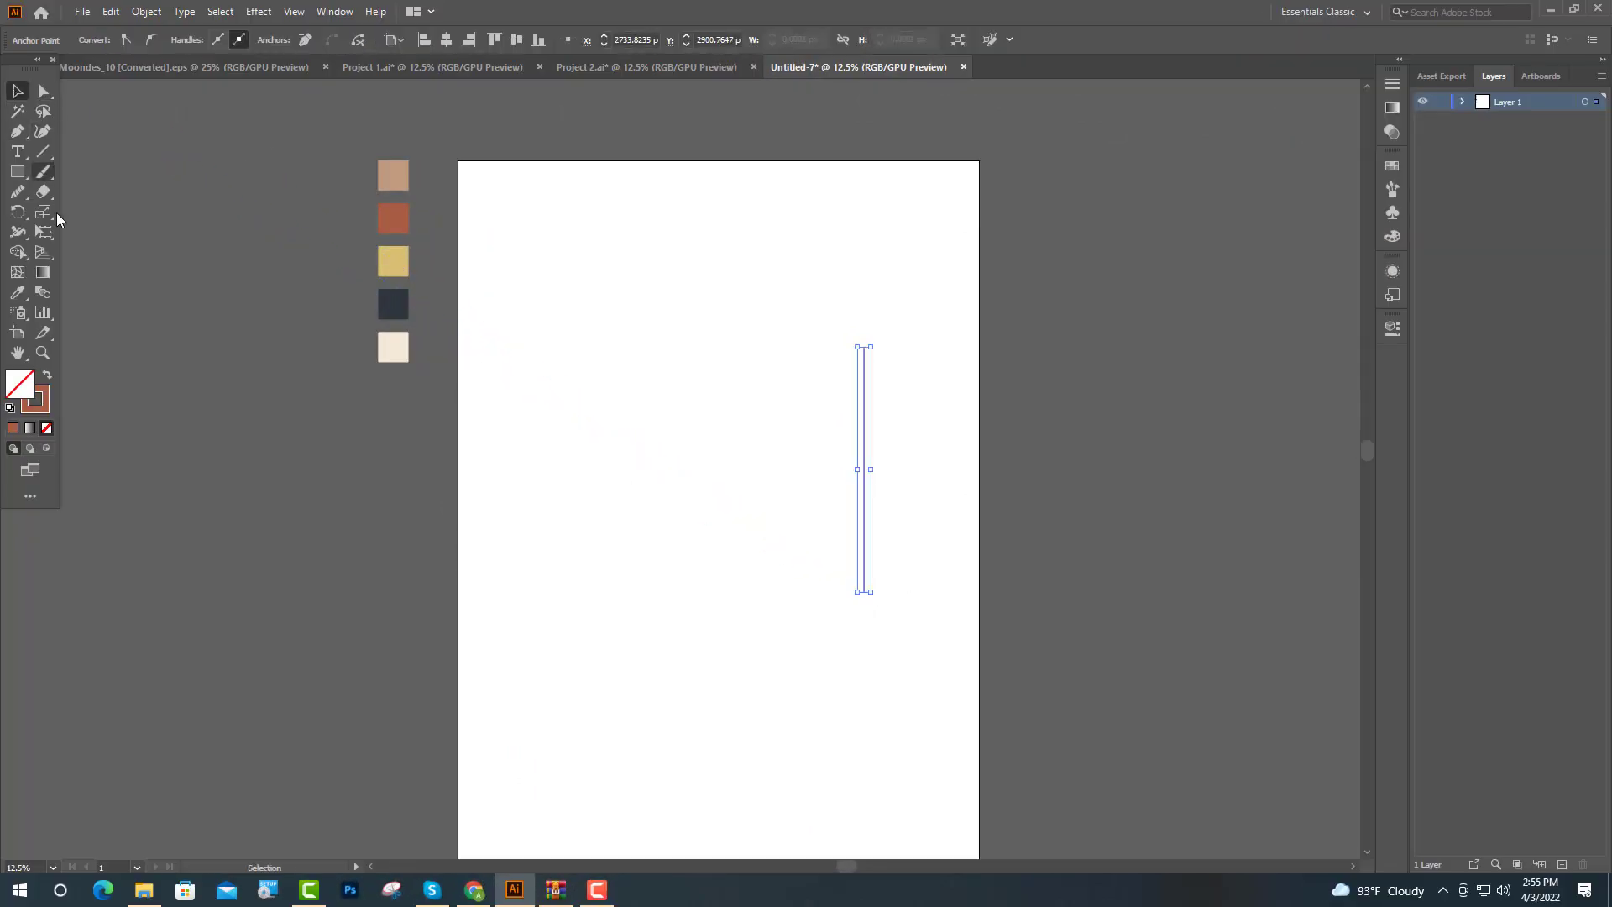
pyautogui.click(1392, 327)
pyautogui.doubleClick(1261, 408)
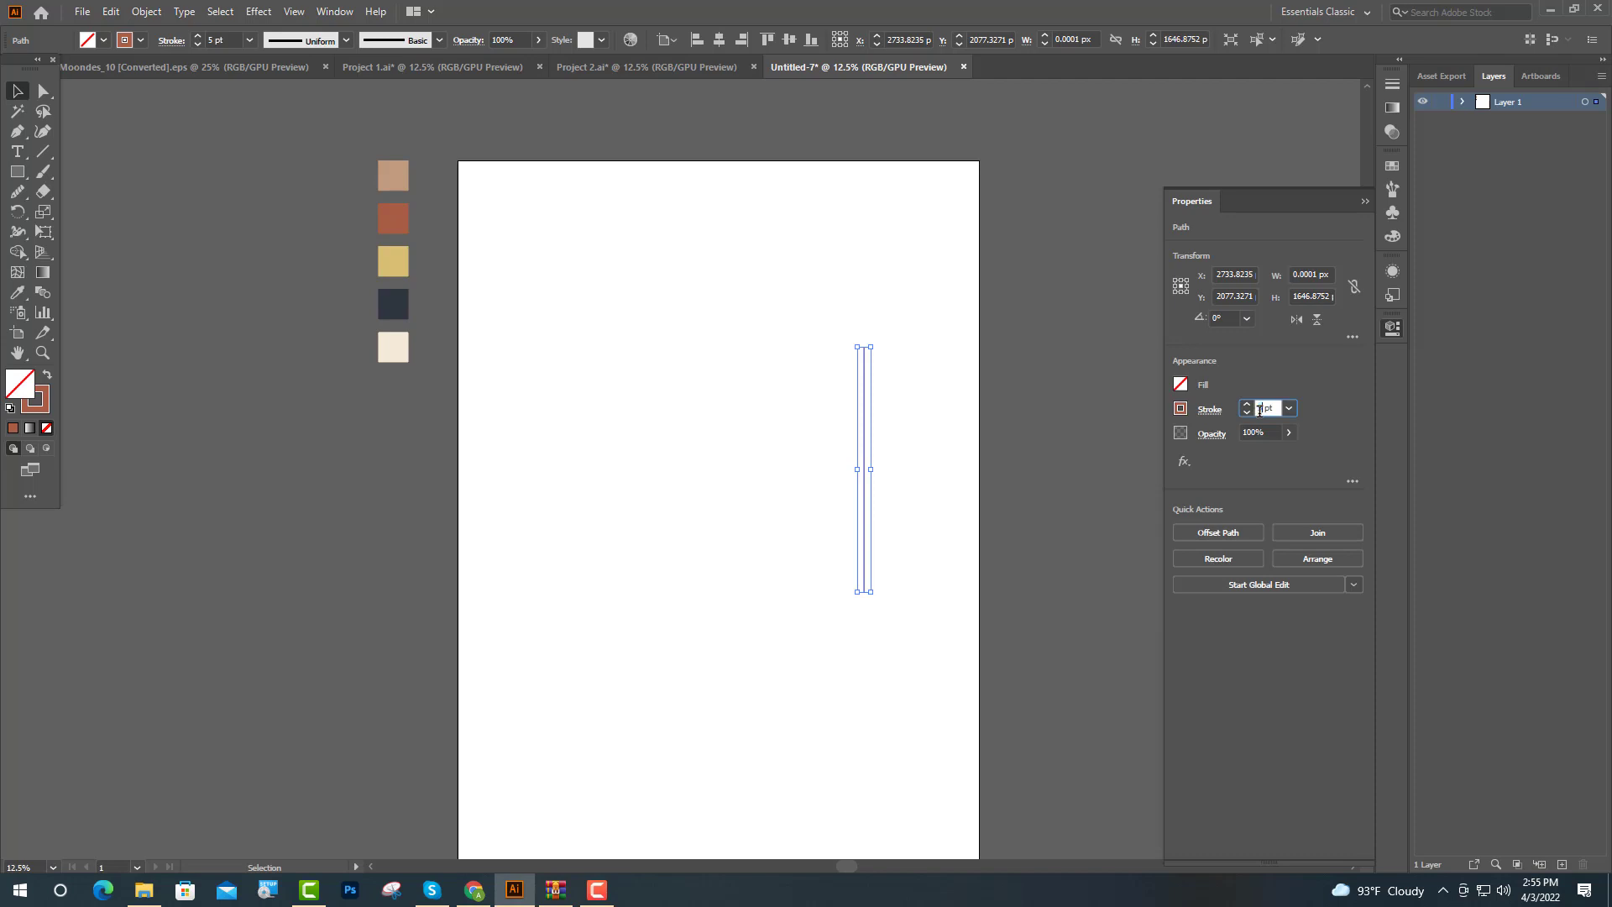
pyautogui.write('30')
pyautogui.press('Return')
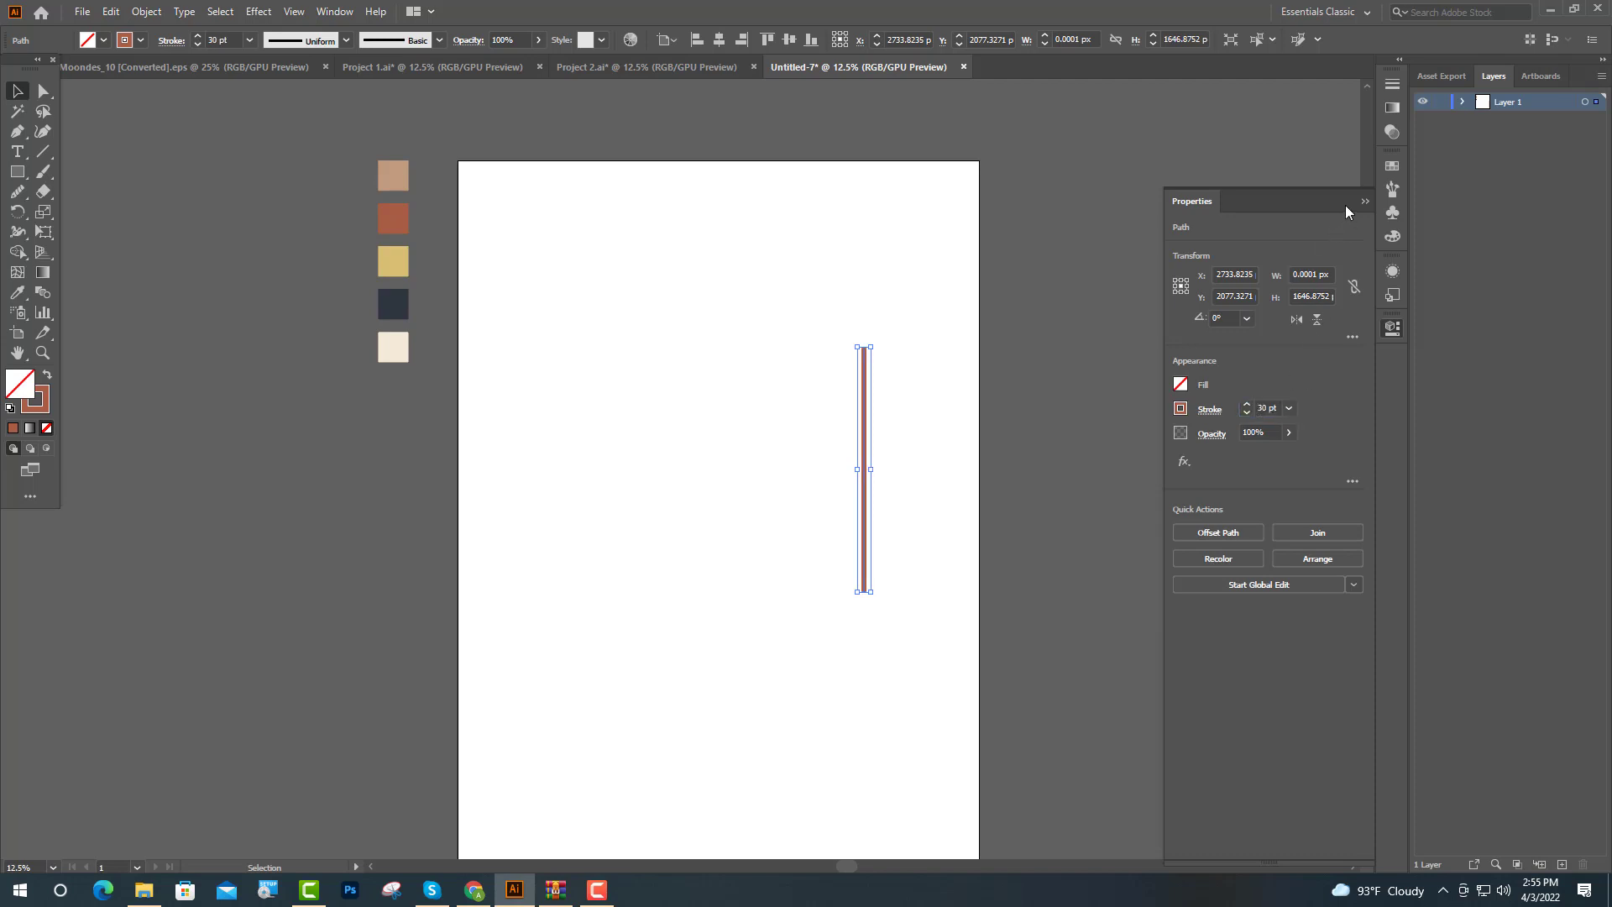
pyautogui.click(1361, 202)
pyautogui.click(896, 461)
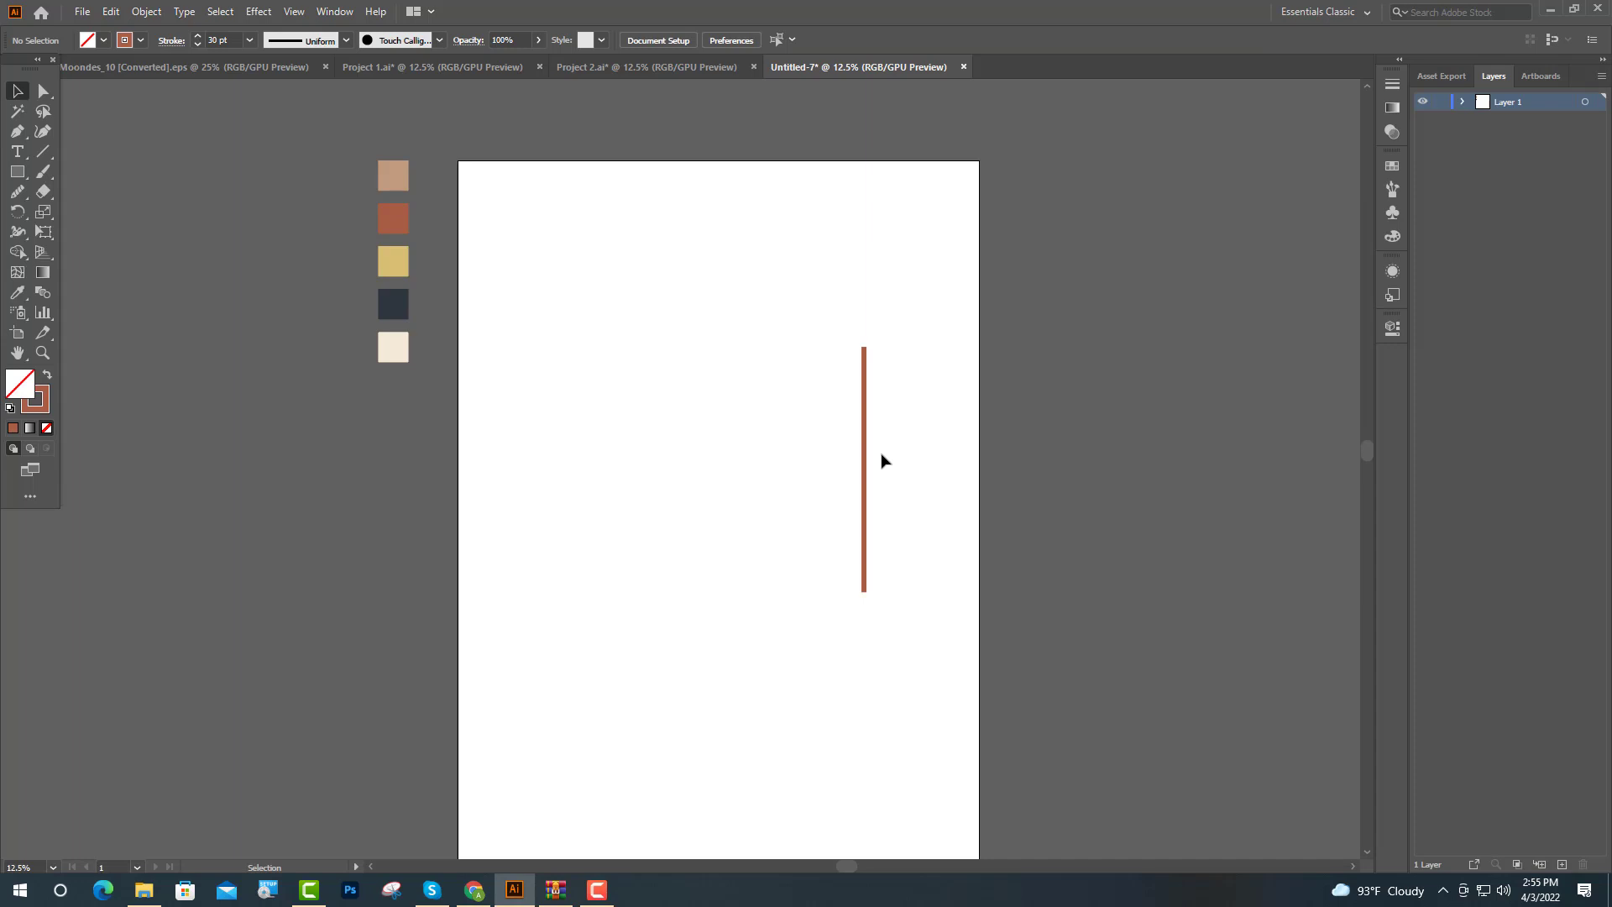
pyautogui.keyDown('alt'); pyautogui.scroll(1, 878, 435); pyautogui.keyUp('alt')
pyautogui.scroll(2, 846, 424)
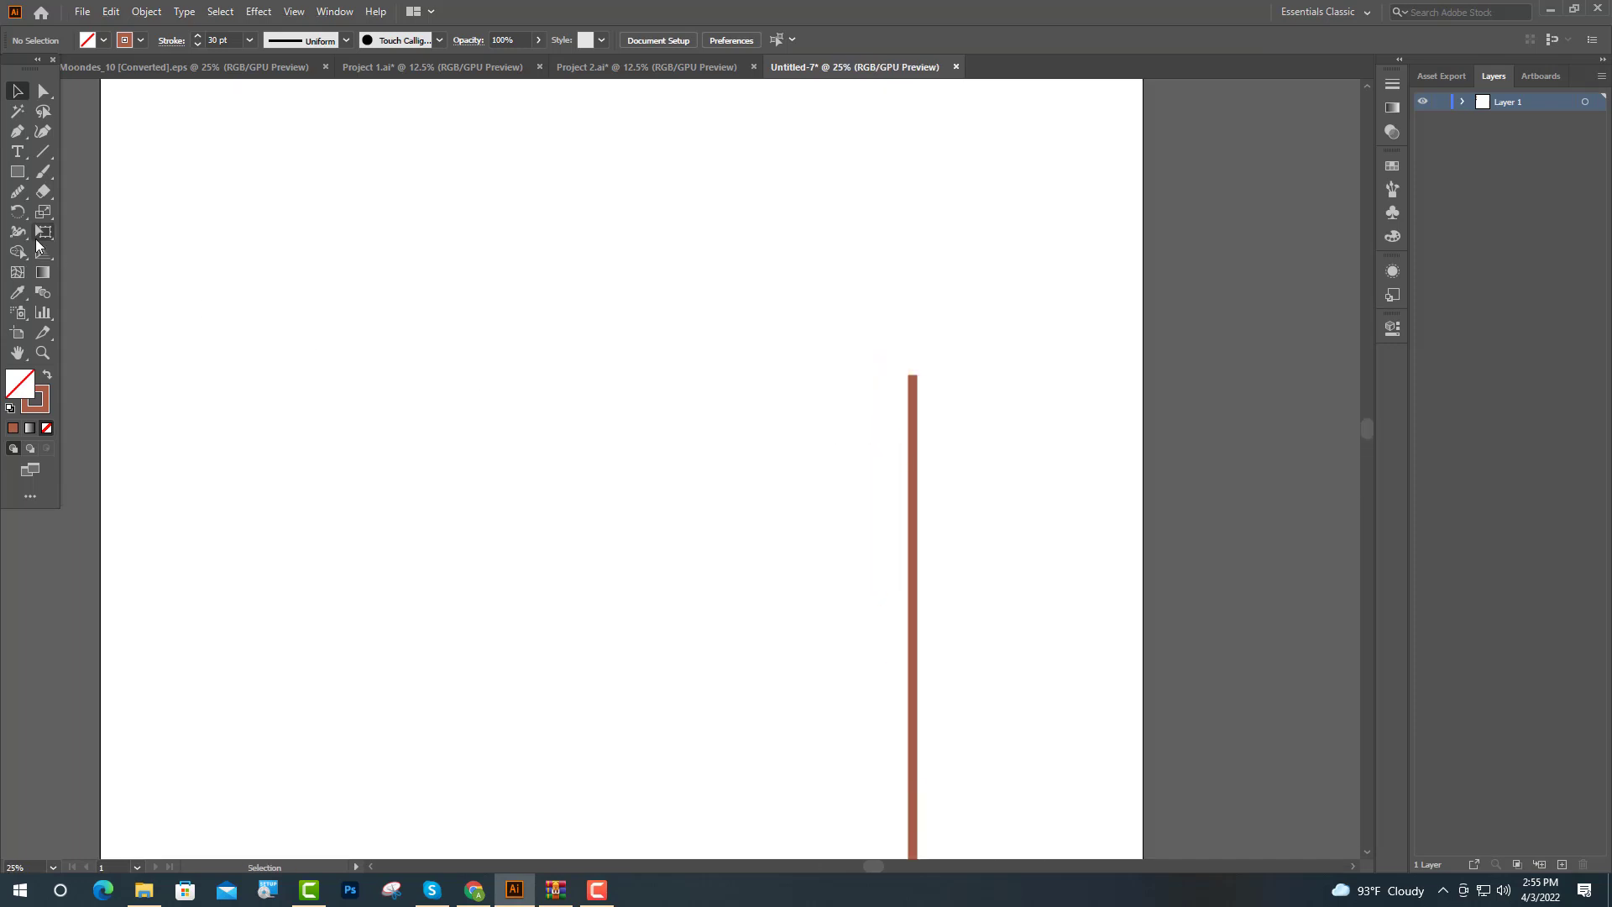
# Draw a circle above the vertical line and a rectangle covering its lower half
pyautogui.click(8, 175)
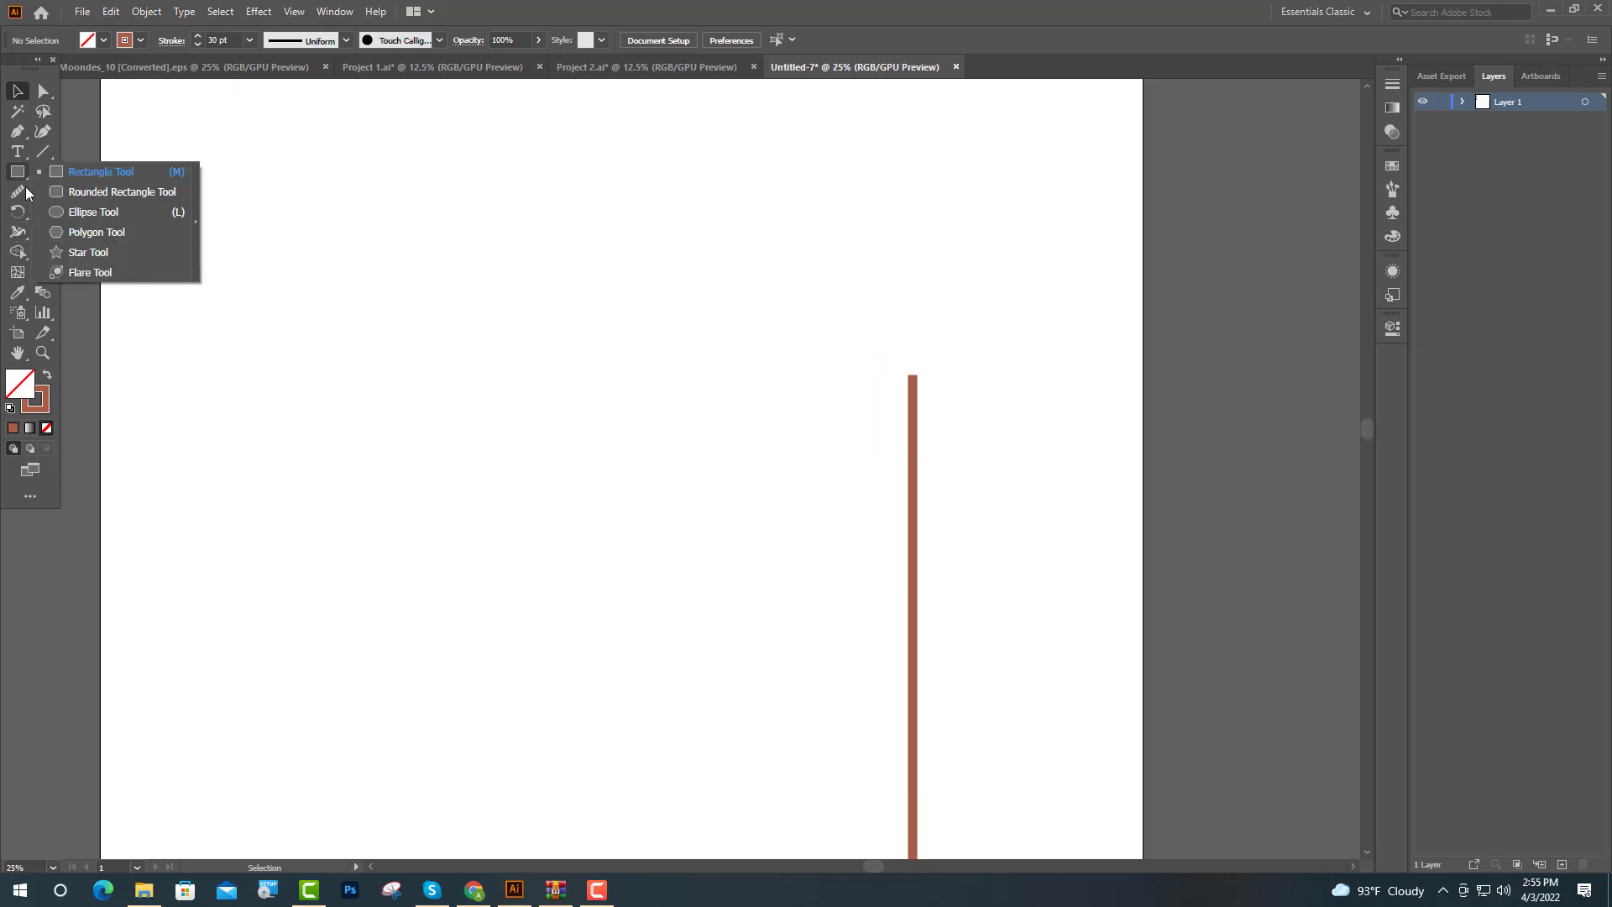
pyautogui.click(52, 210)
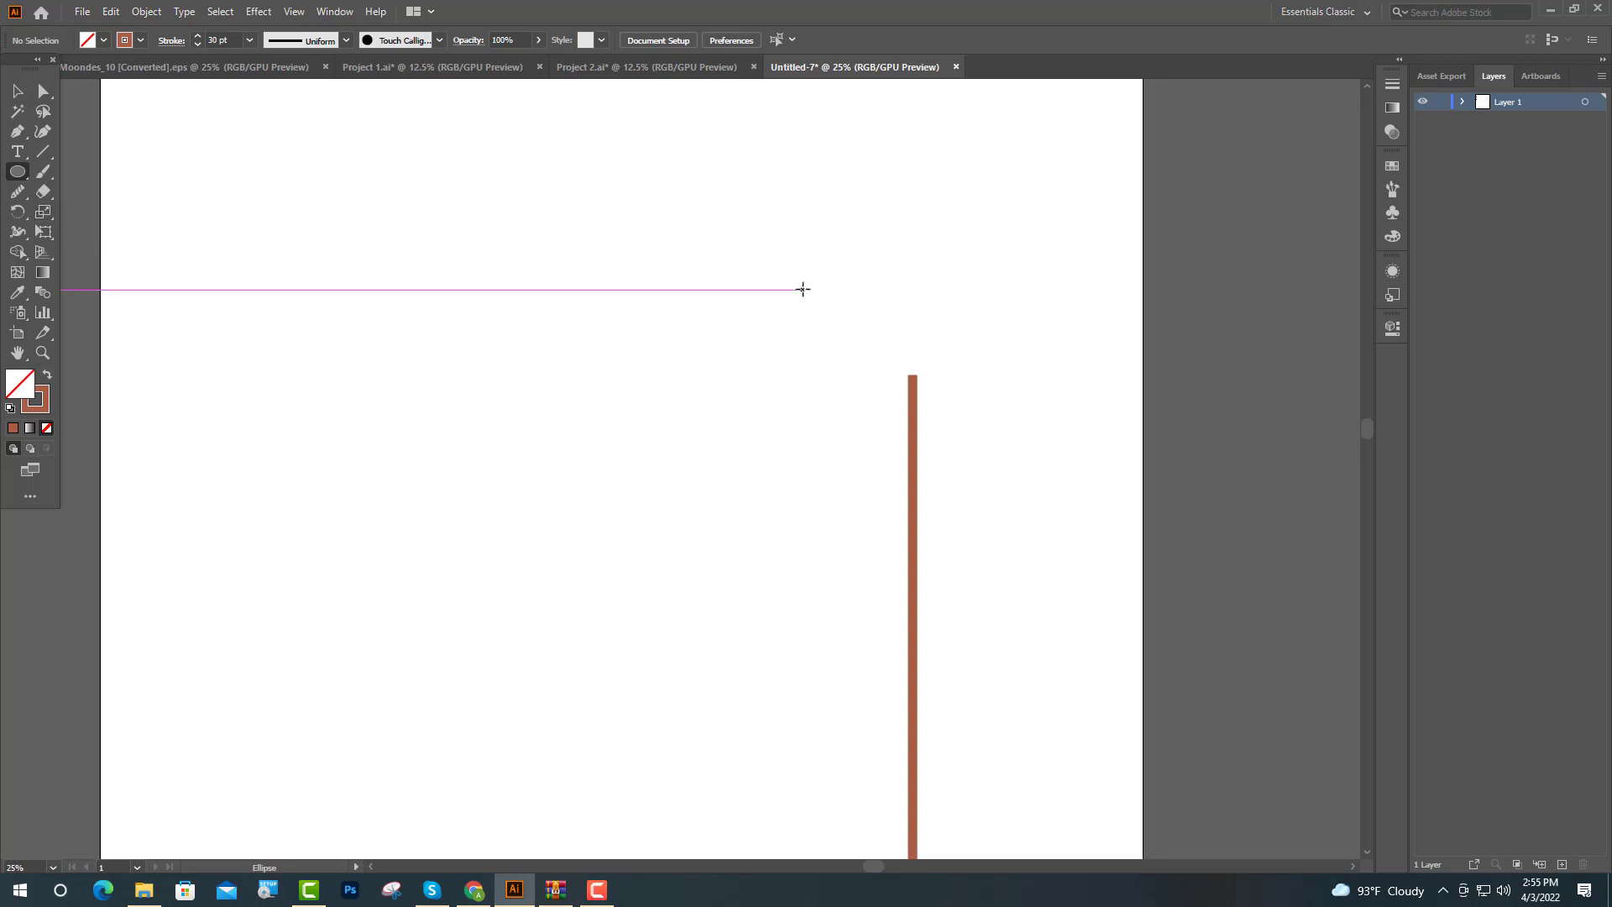
pyautogui.moveTo(803, 289); pyautogui.dragTo(878, 365)
pyautogui.click(20, 94)
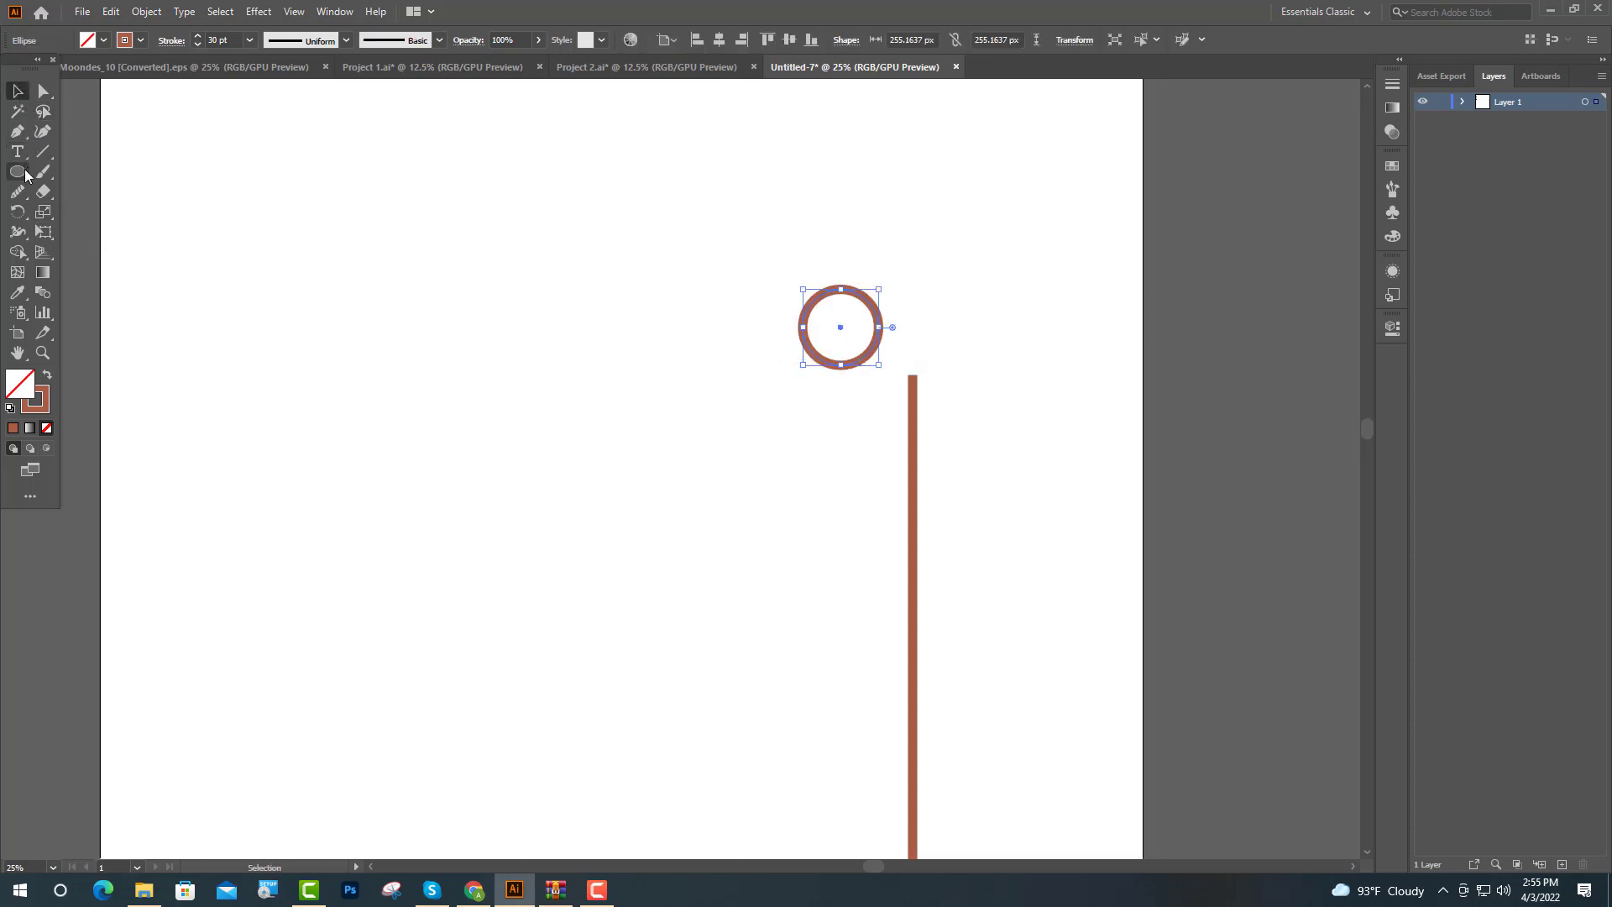
pyautogui.click(16, 173)
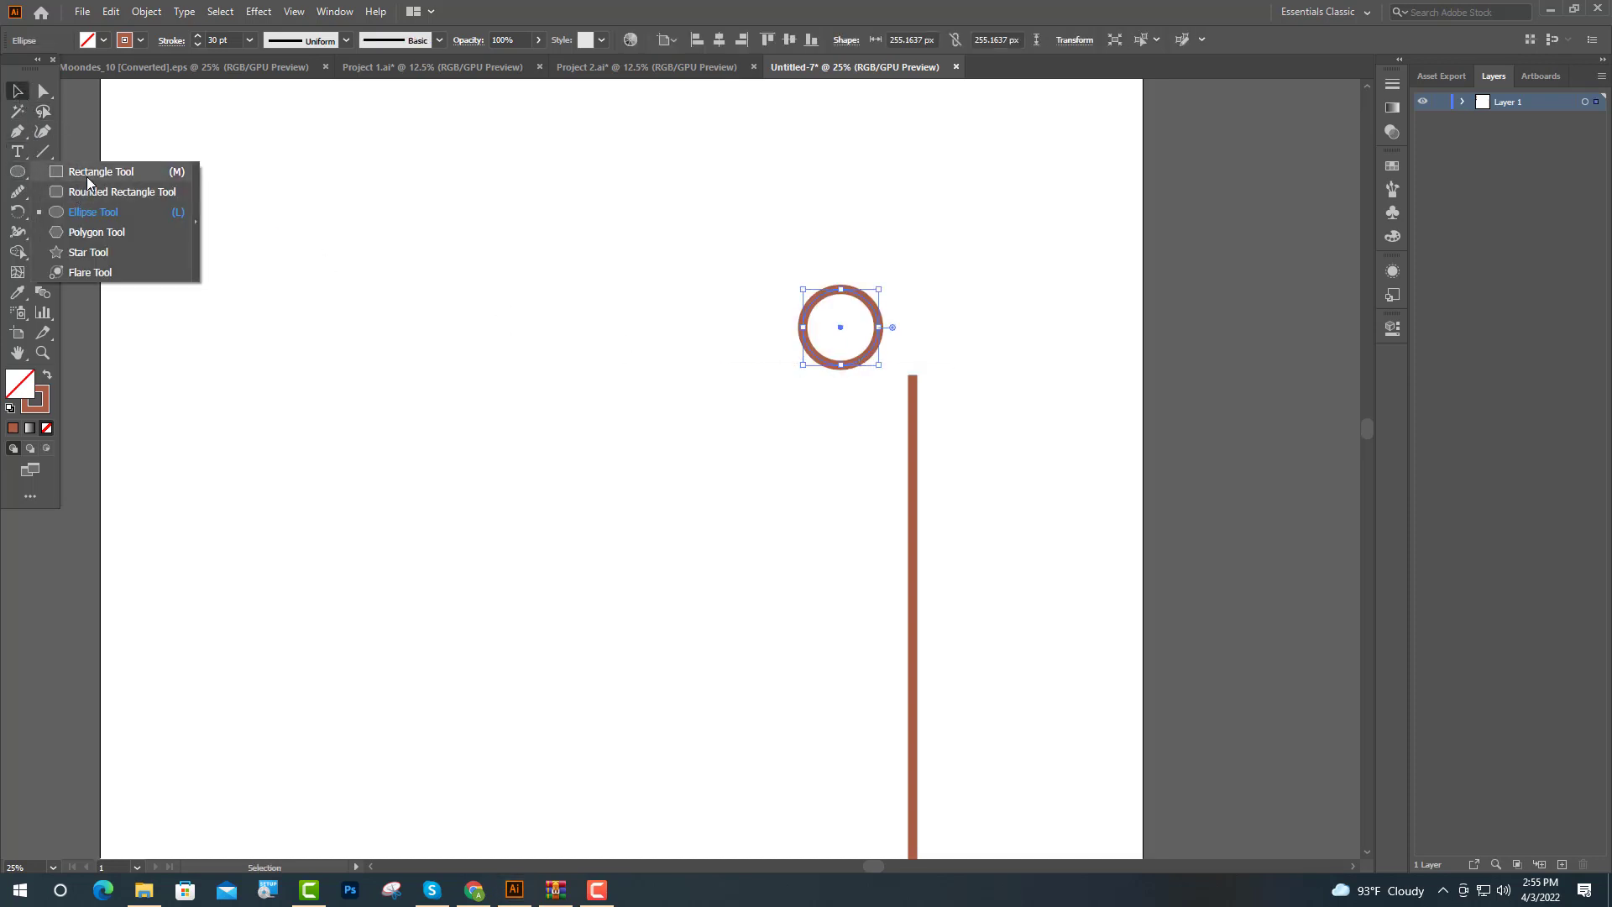
pyautogui.click(87, 176)
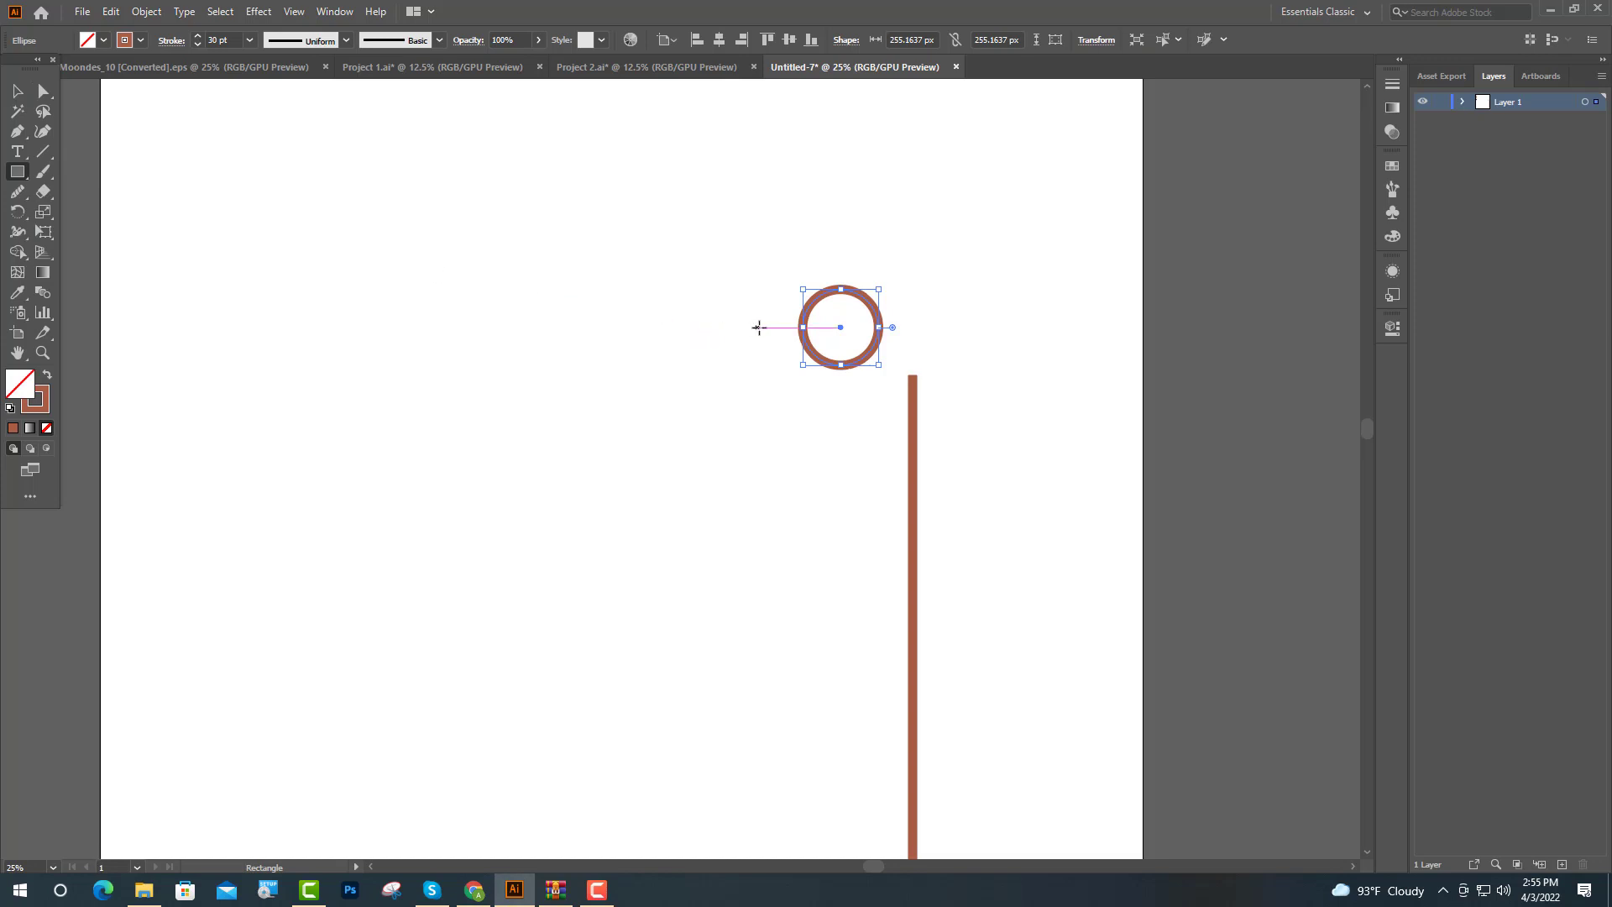
pyautogui.moveTo(759, 327); pyautogui.dragTo(889, 377)
# Intersect the circle and rectangle with Pathfinder to leave a half-circle
pyautogui.click(16, 90)
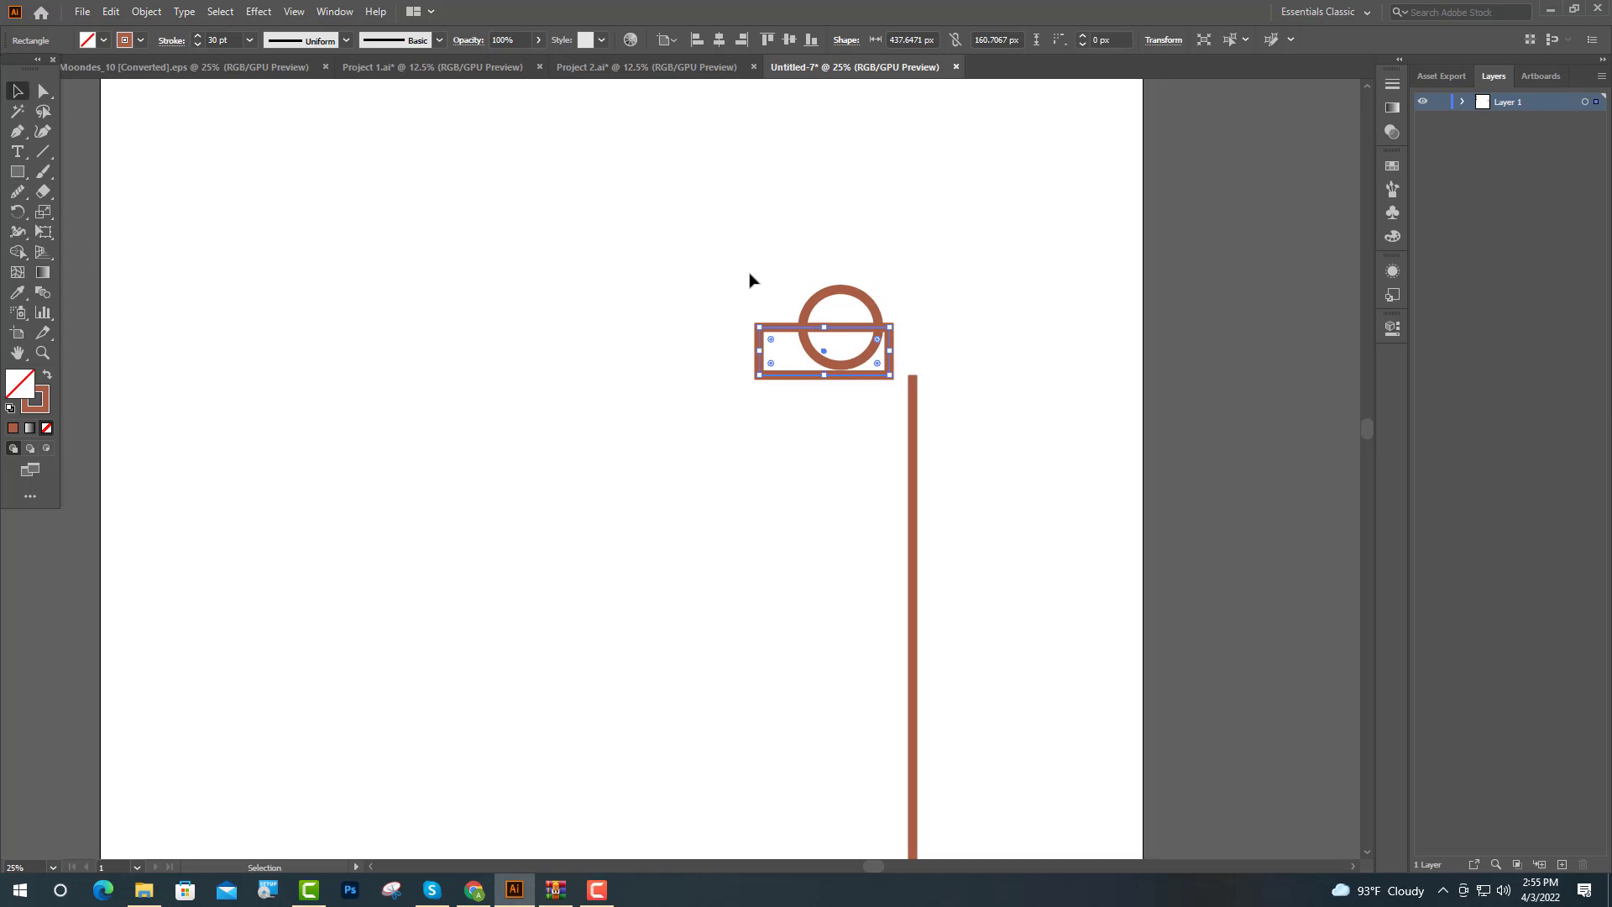
pyautogui.keyDown('shift'); pyautogui.click(827, 294); pyautogui.keyUp('shift')
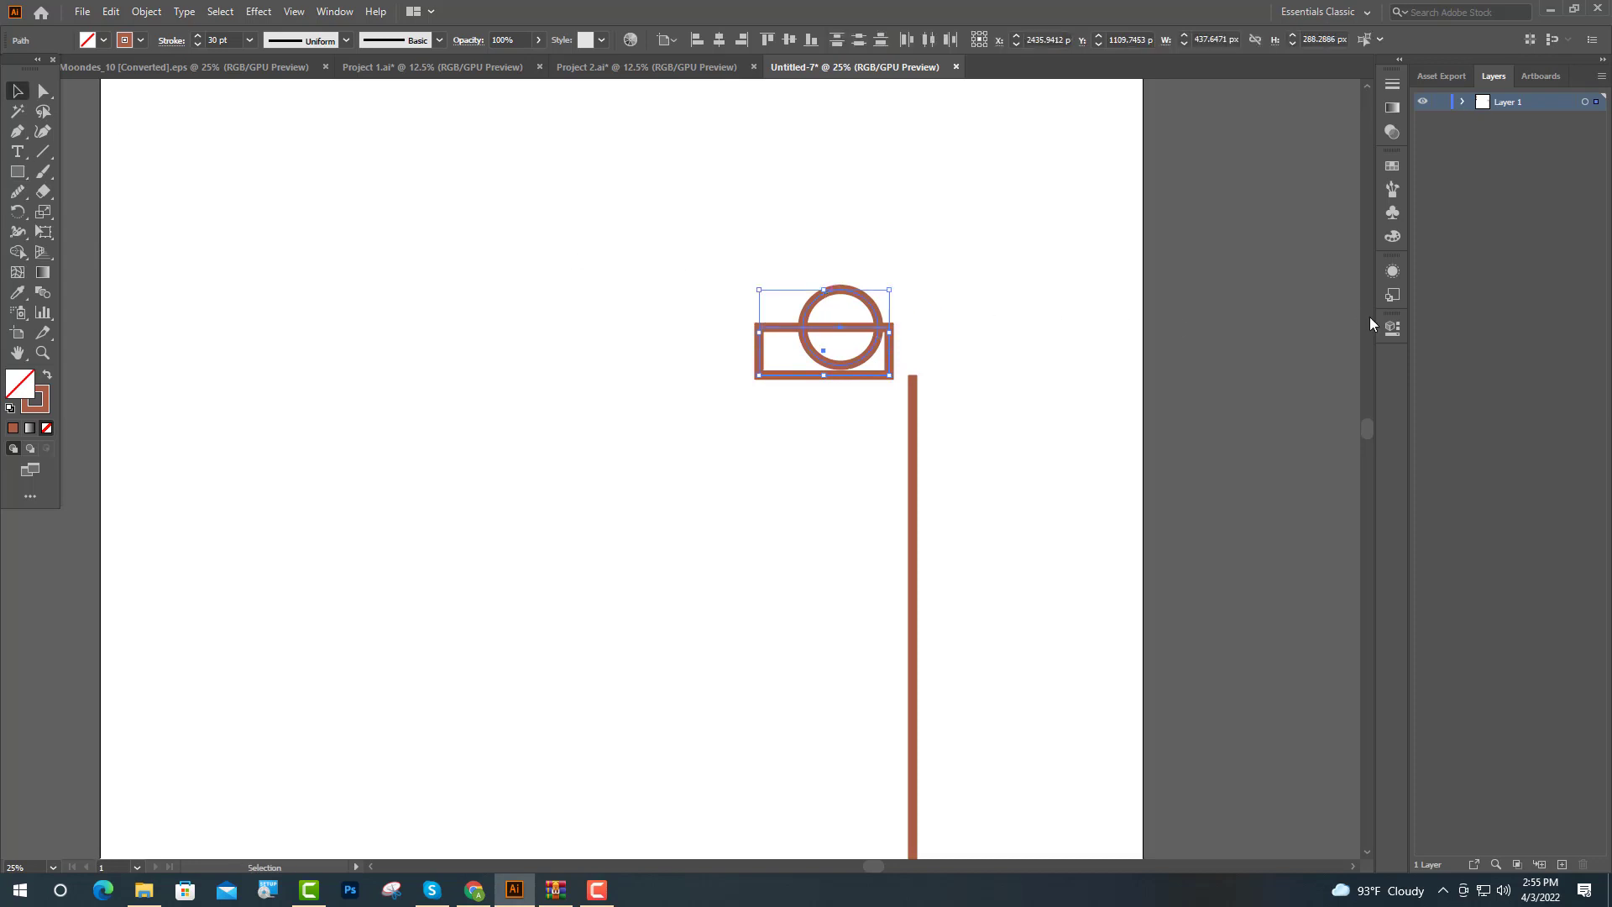
pyautogui.click(1392, 327)
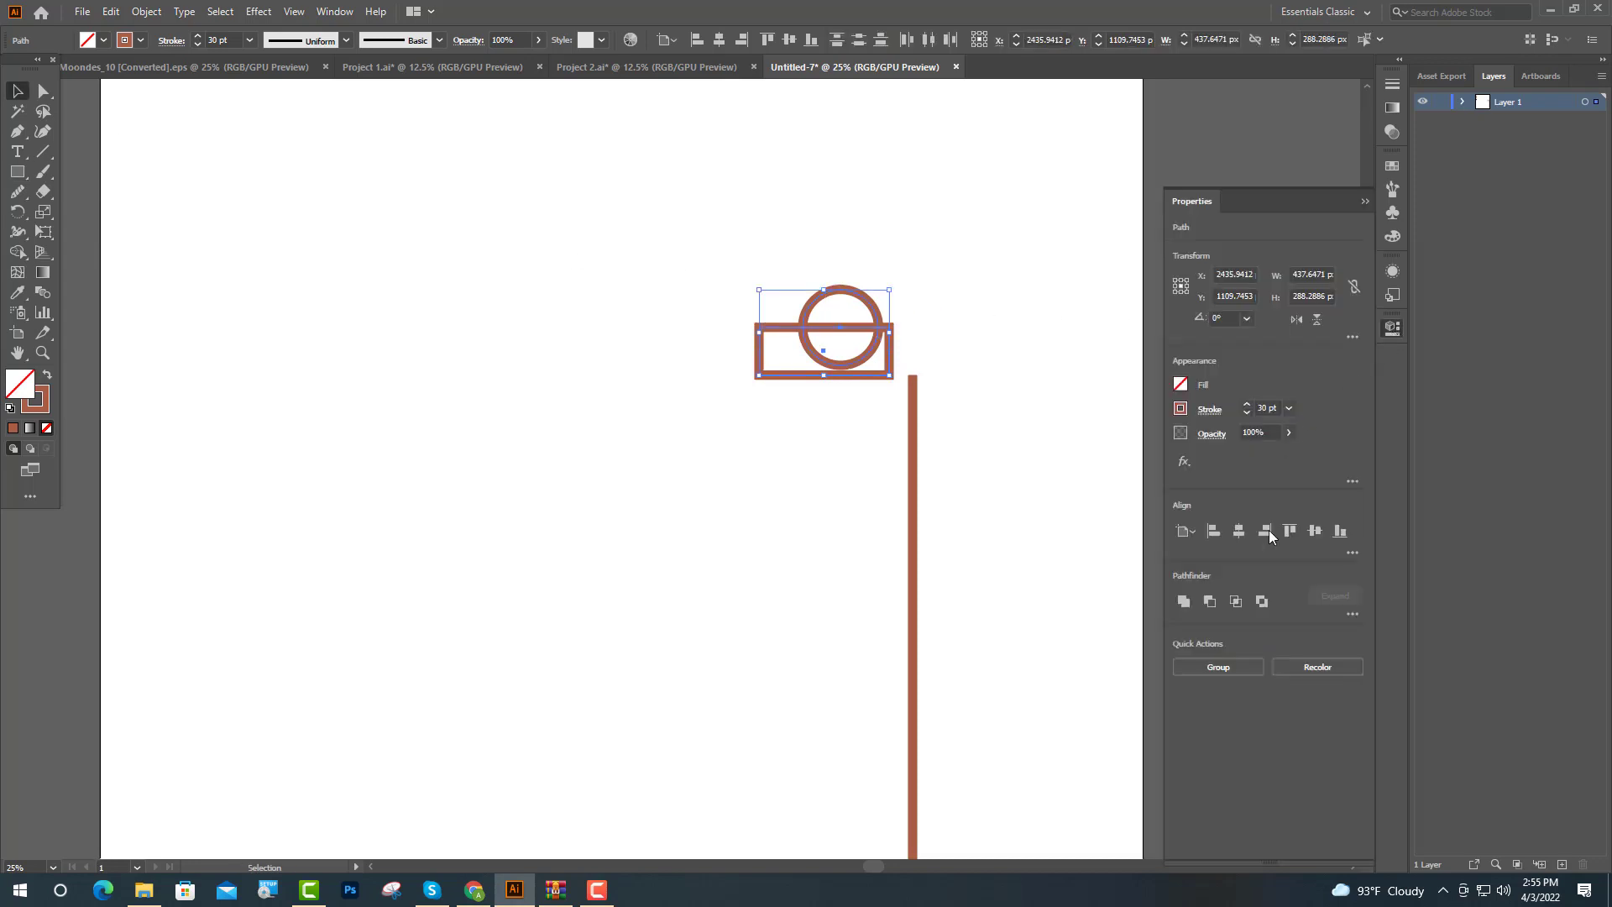
pyautogui.click(1236, 602)
pyautogui.click(1364, 200)
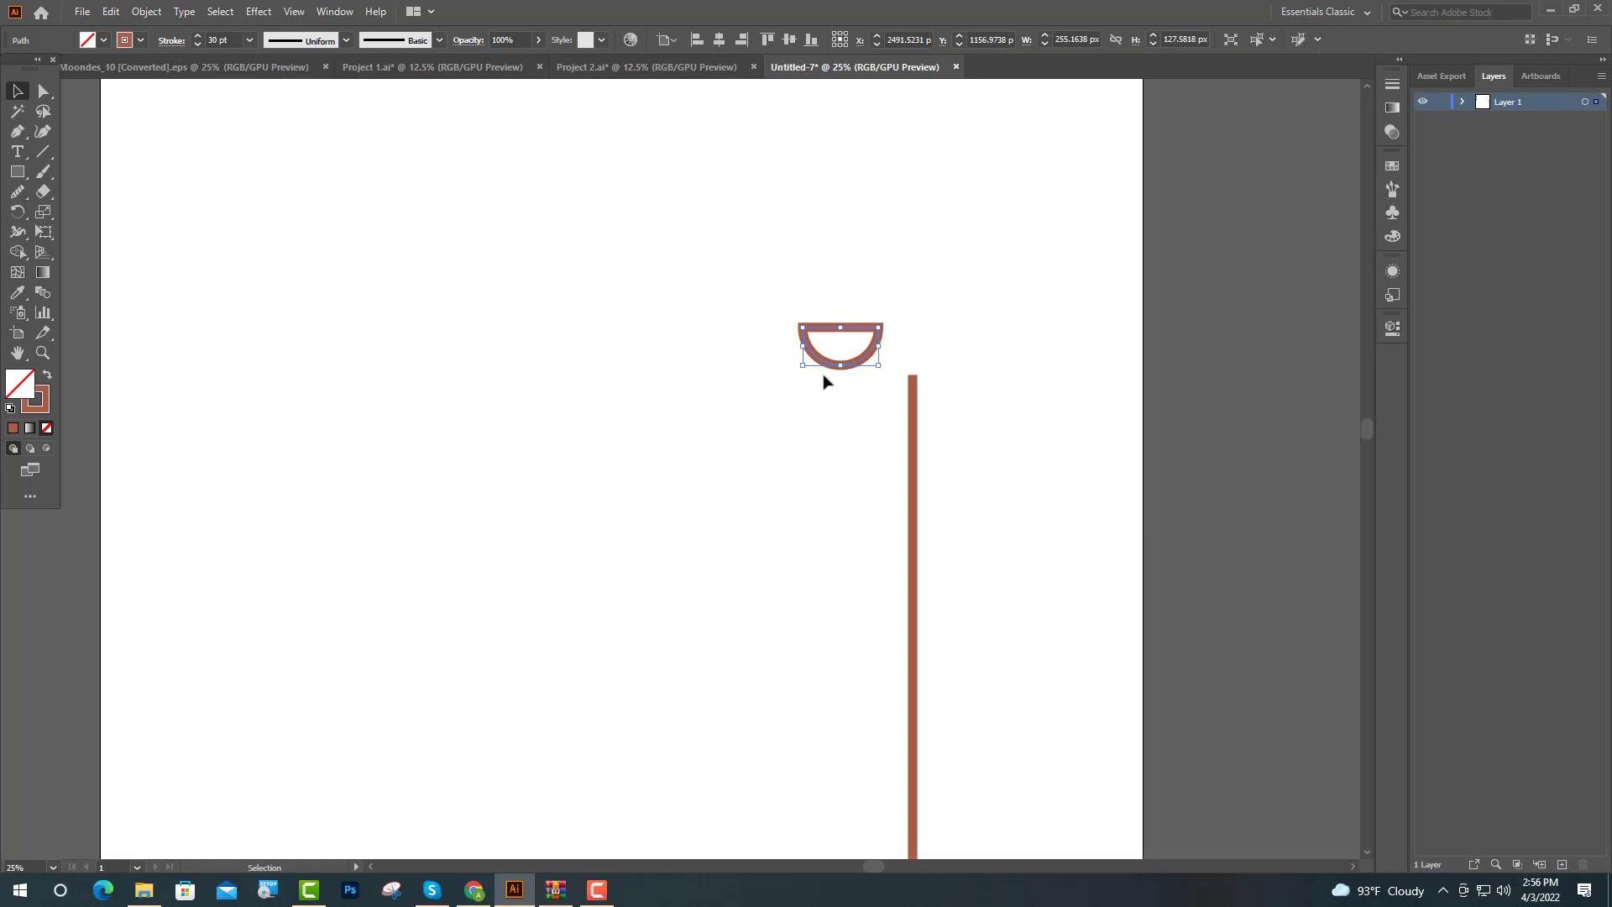
# Reflect the half-circle horizontally to flip it upside down
pyautogui.rightClick(835, 363)
pyautogui.moveTo(887, 622)
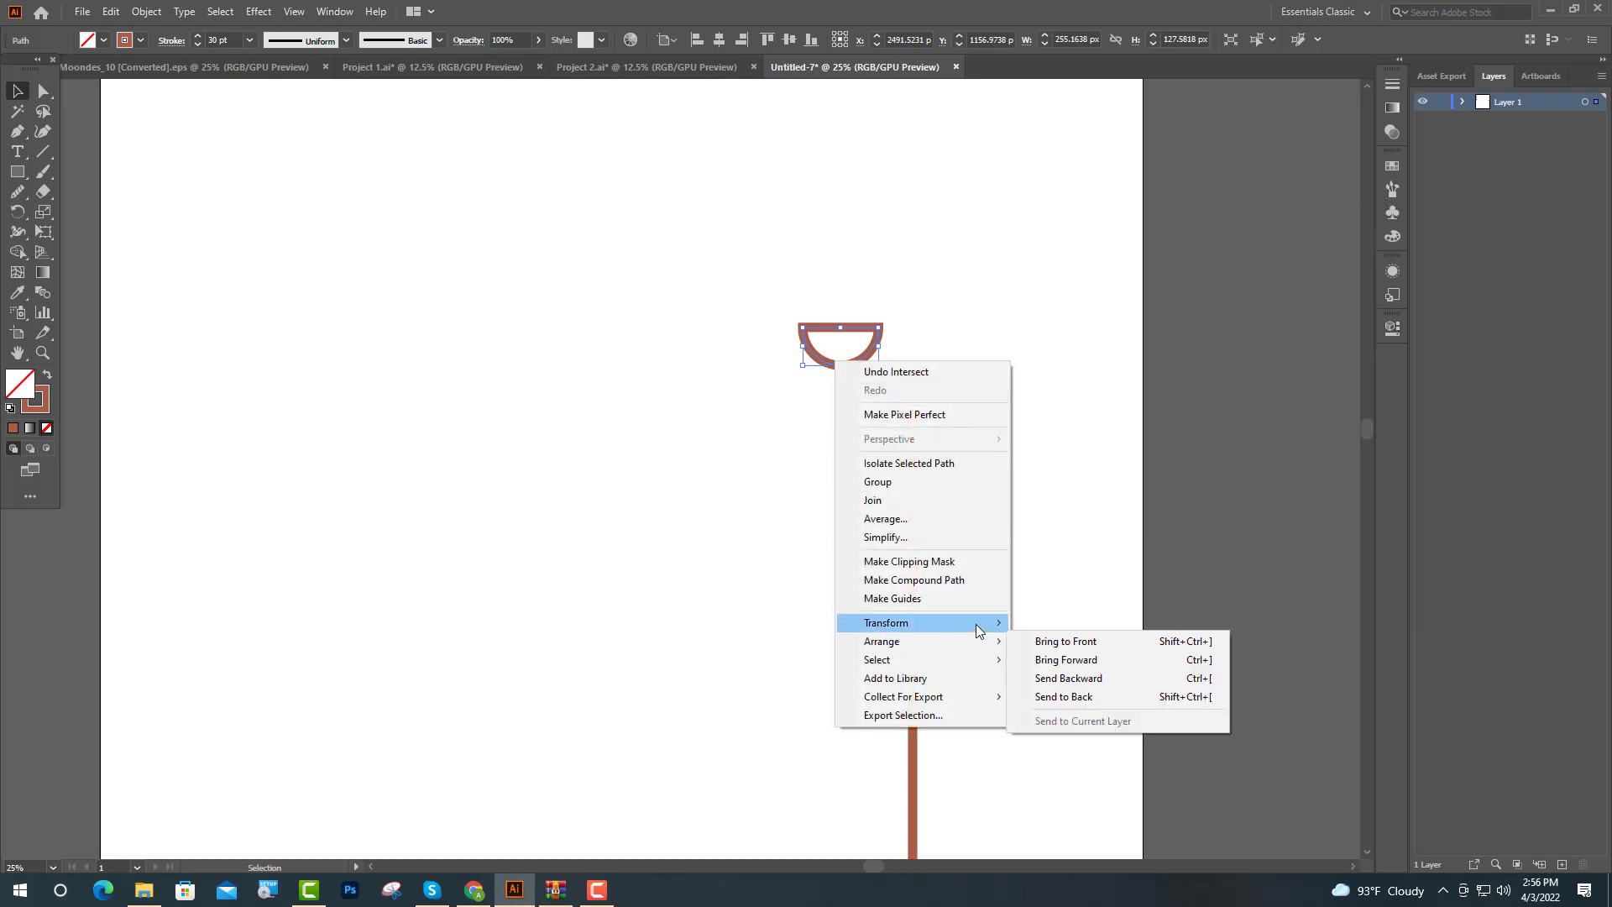
pyautogui.click(1061, 682)
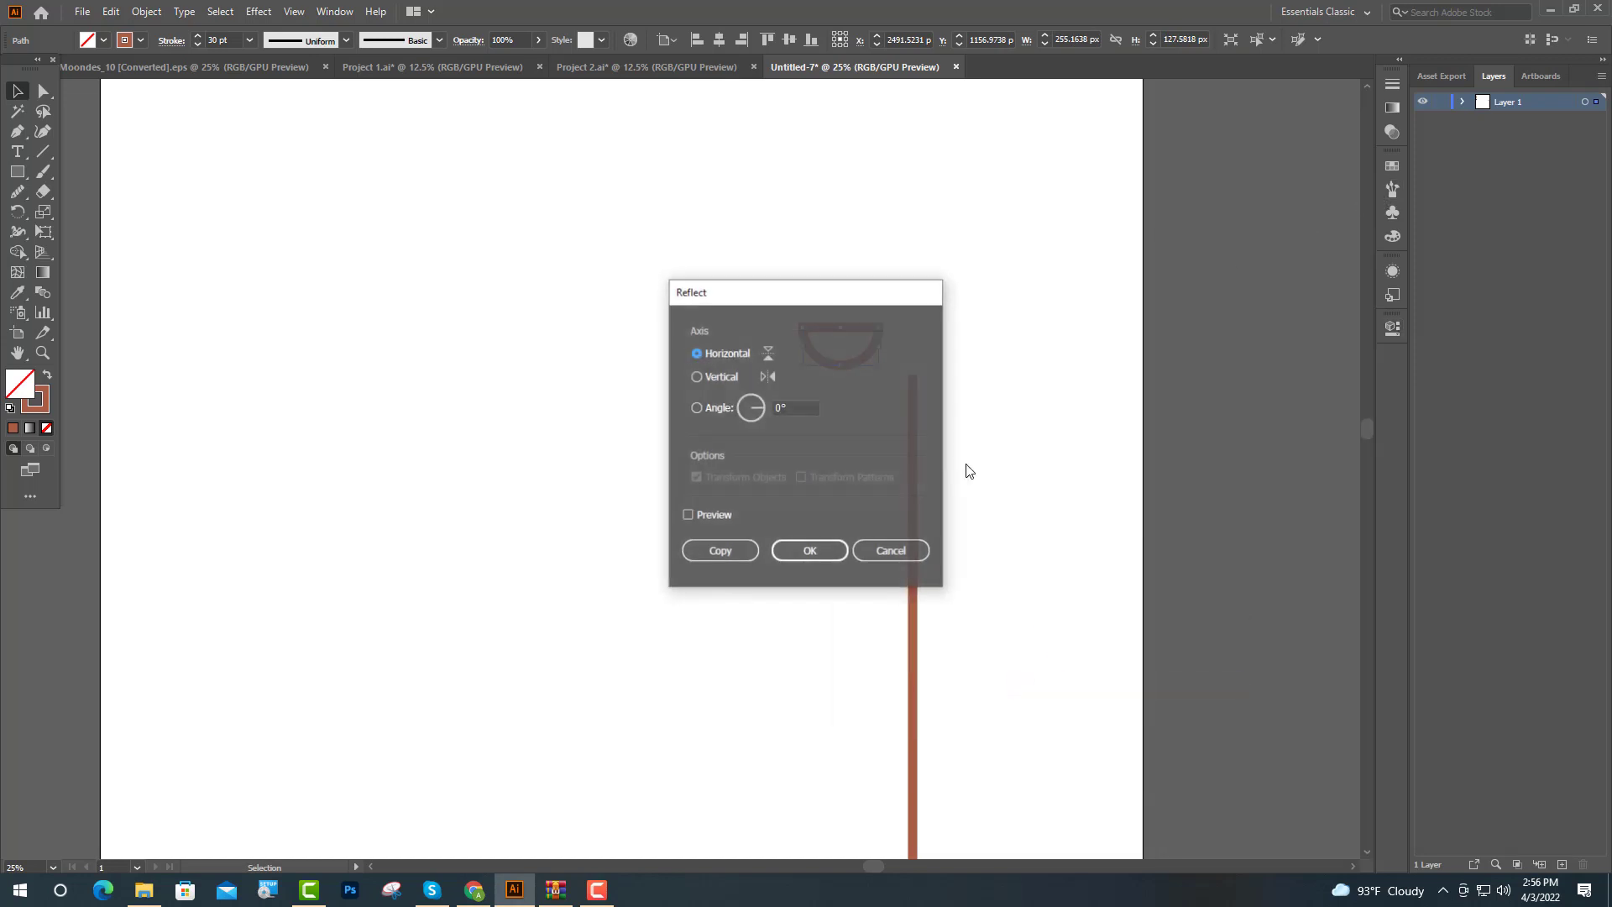
pyautogui.click(809, 550)
pyautogui.click(1033, 462)
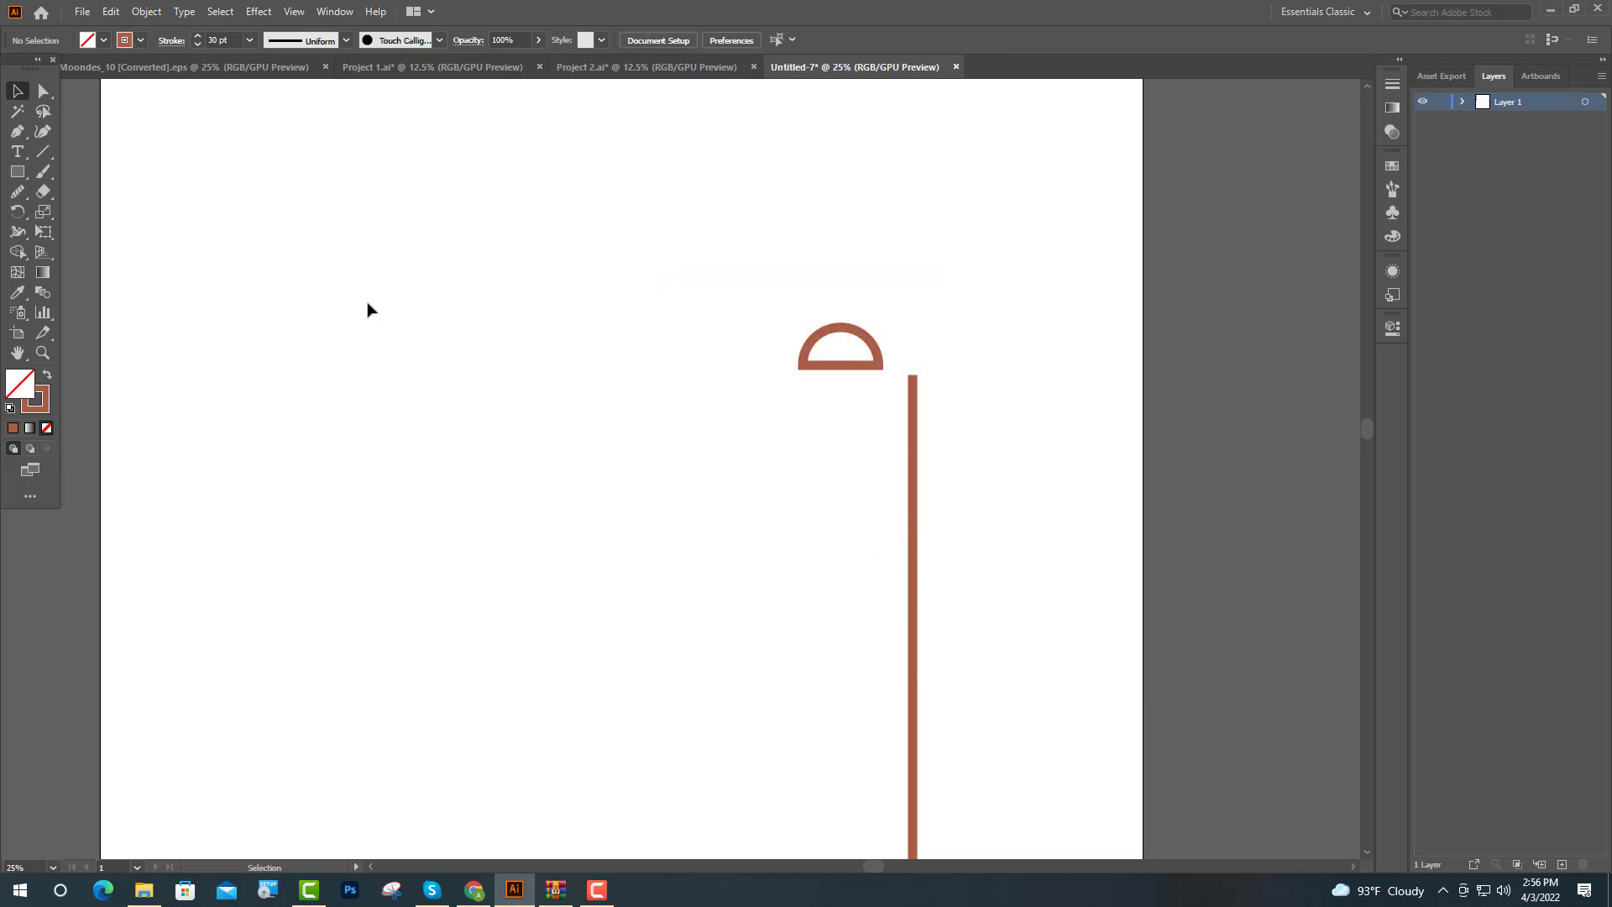
# Remove the half-circle's flat base with Direct Selection, leaving an open arch
pyautogui.click(42, 93)
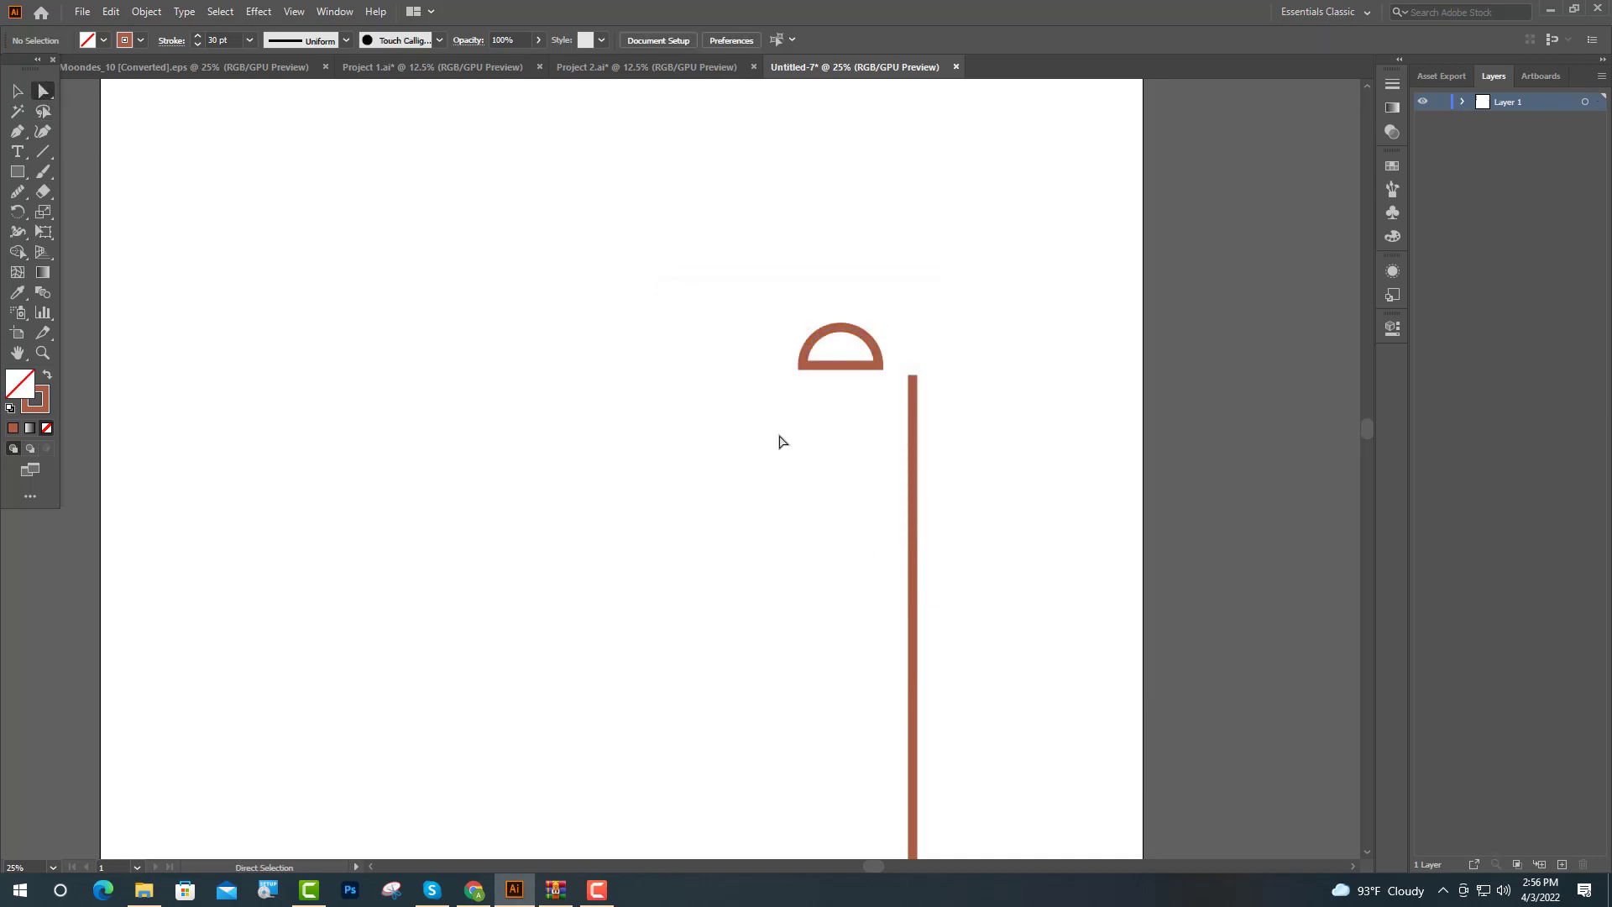
pyautogui.click(839, 368)
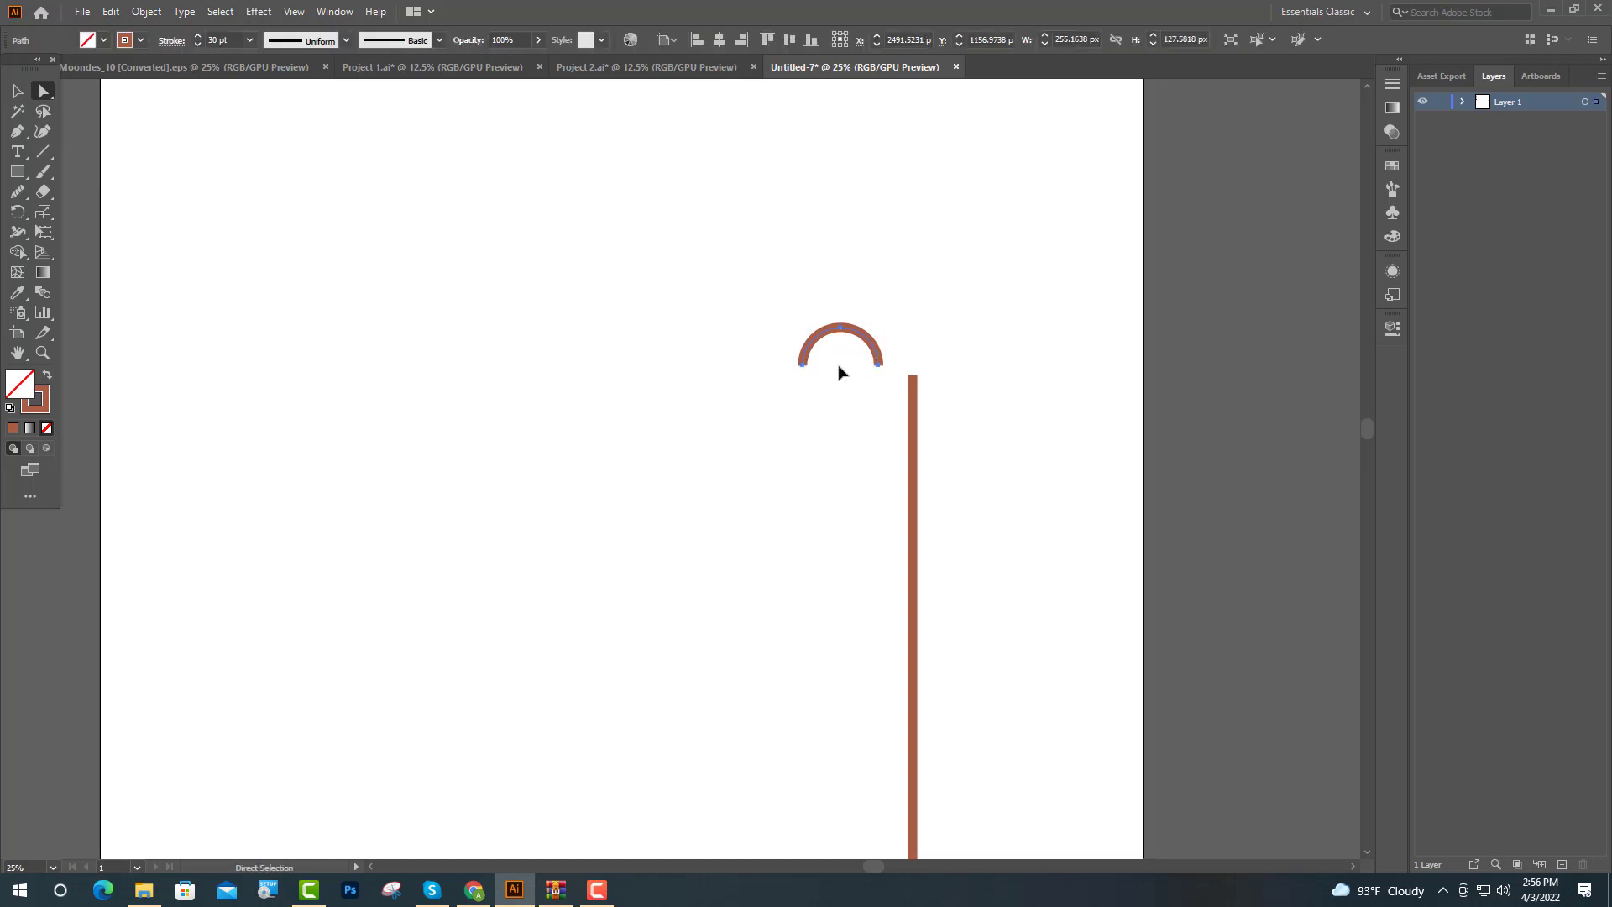
pyautogui.click(16, 90)
pyautogui.click(607, 340)
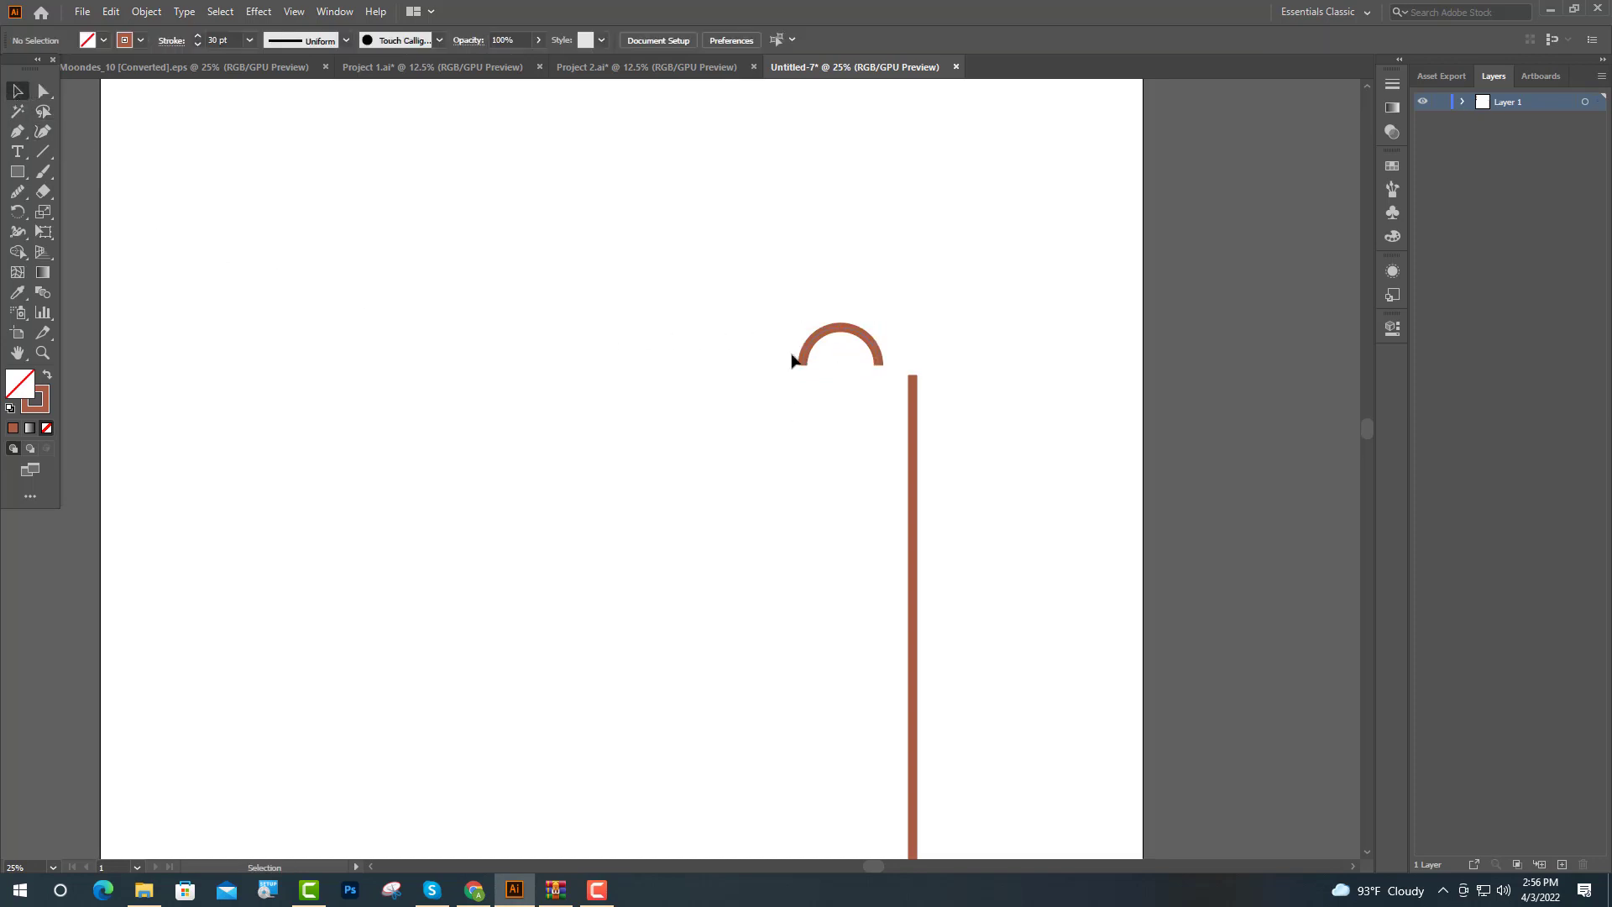
# Select the arch and the vertical line together and group them into one hook
pyautogui.scroll(9, 939, 379)
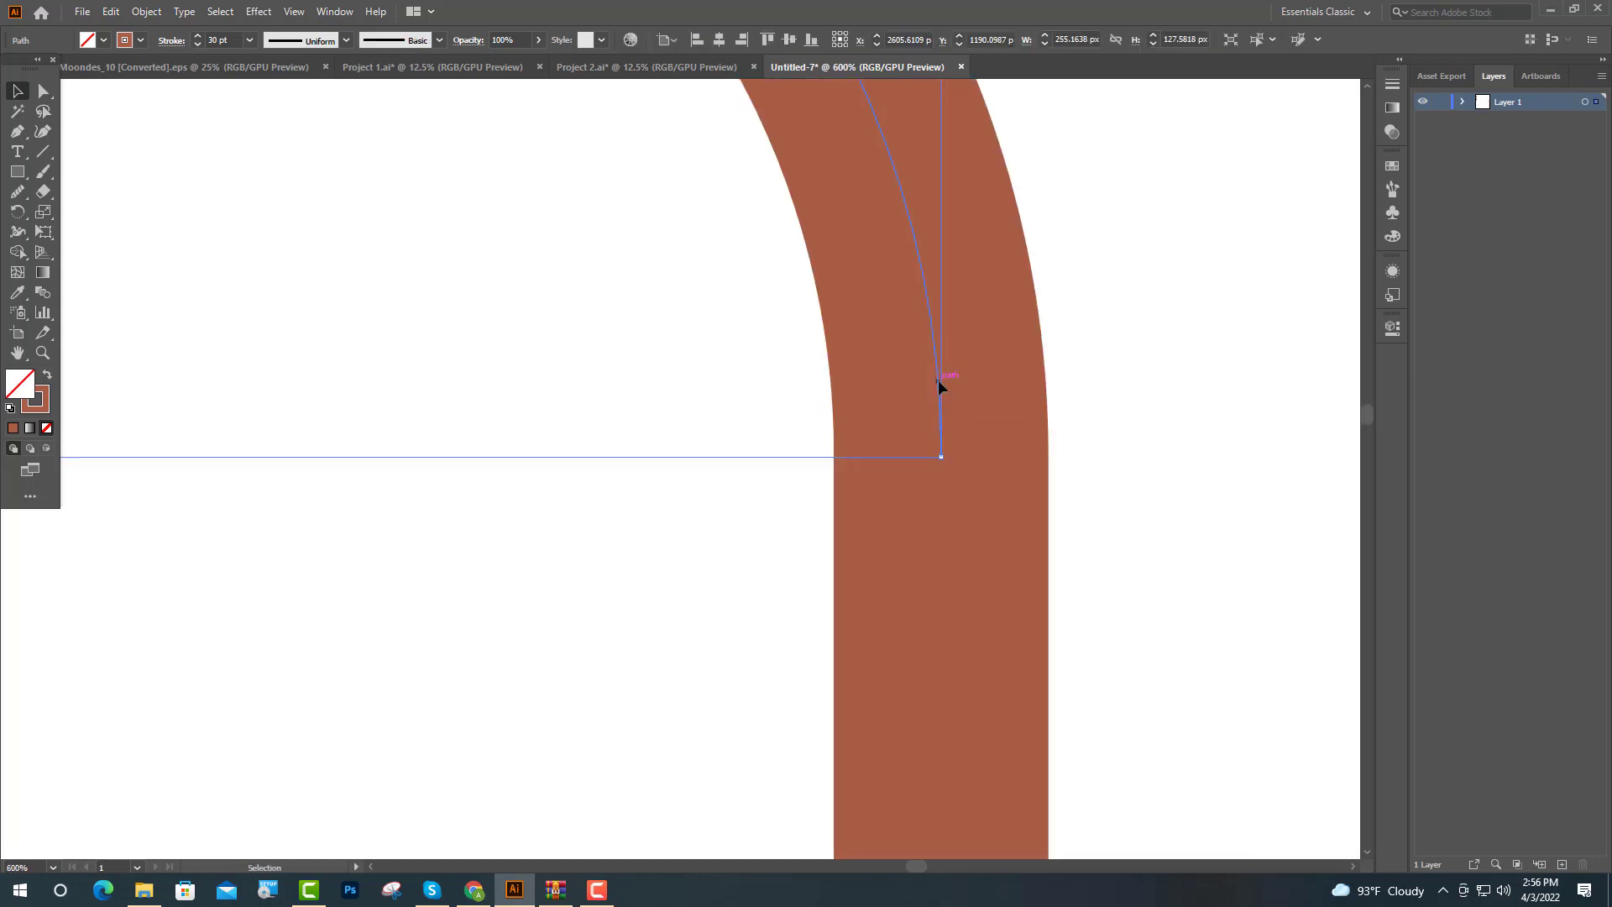
pyautogui.scroll(-4, 891, 464)
pyautogui.scroll(-5, 828, 408)
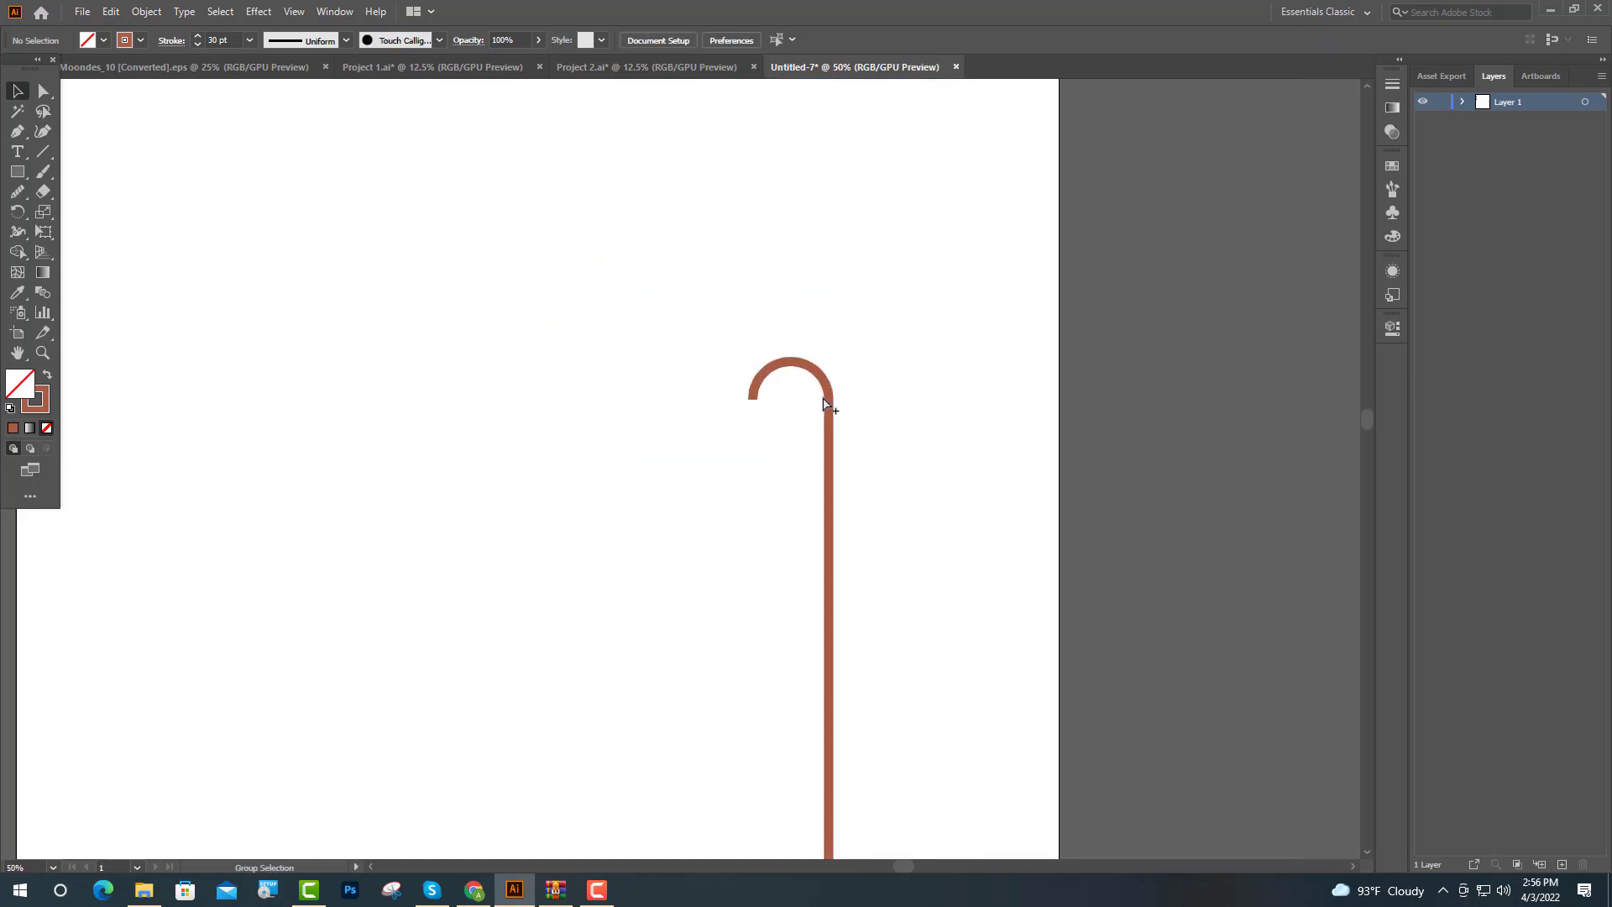
pyautogui.scroll(-1, 828, 414)
pyautogui.moveTo(796, 303); pyautogui.dragTo(918, 568)
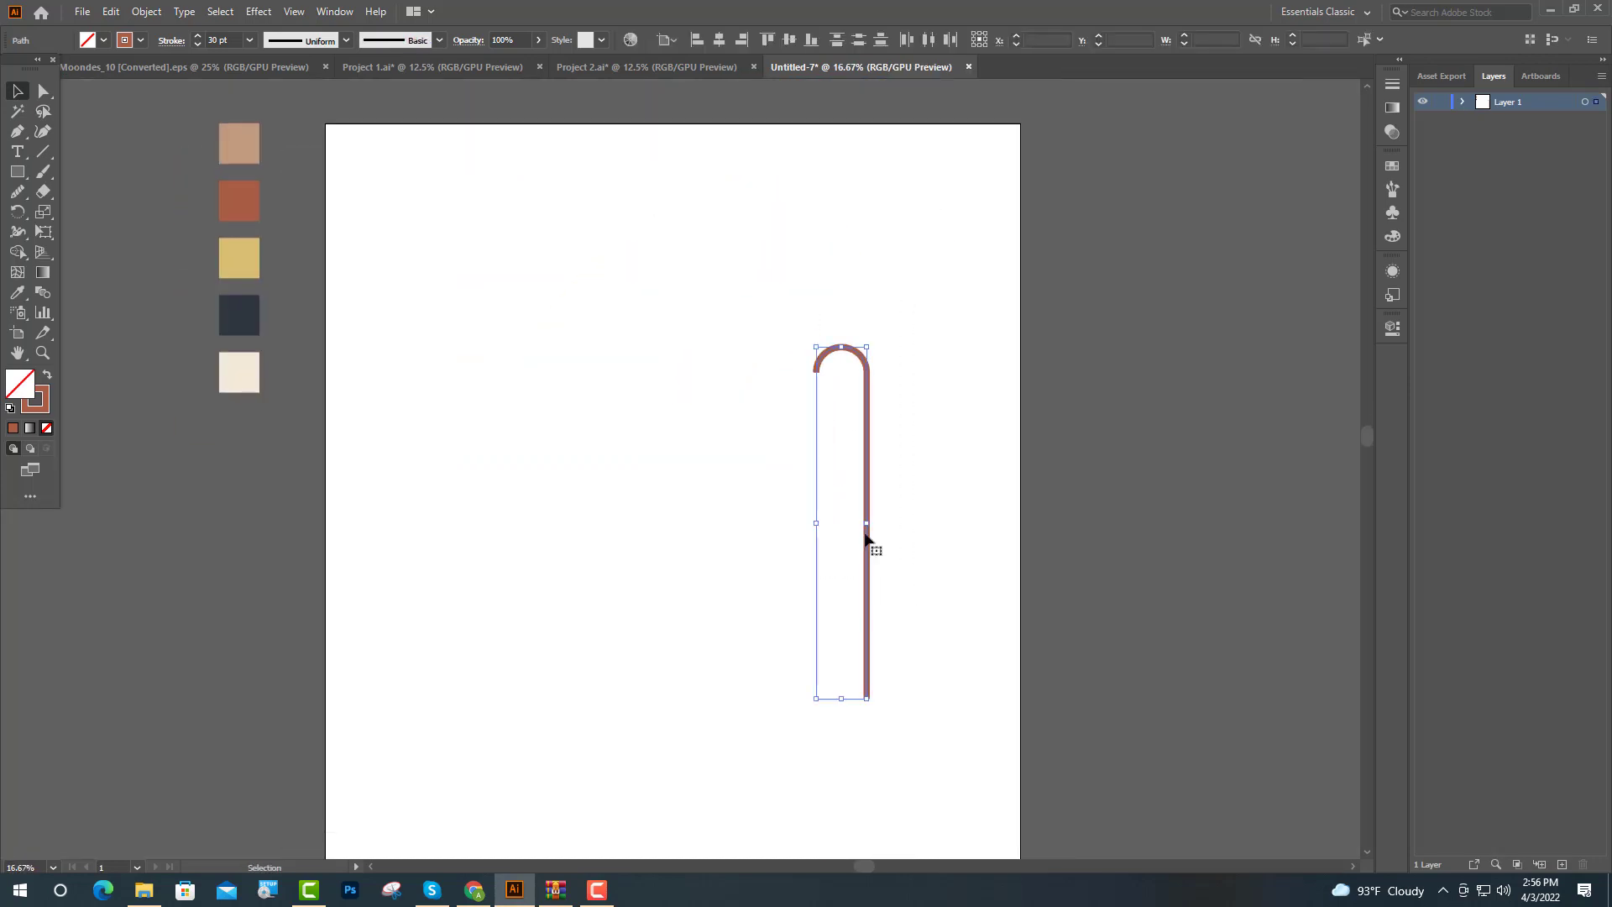
pyautogui.rightClick(866, 437)
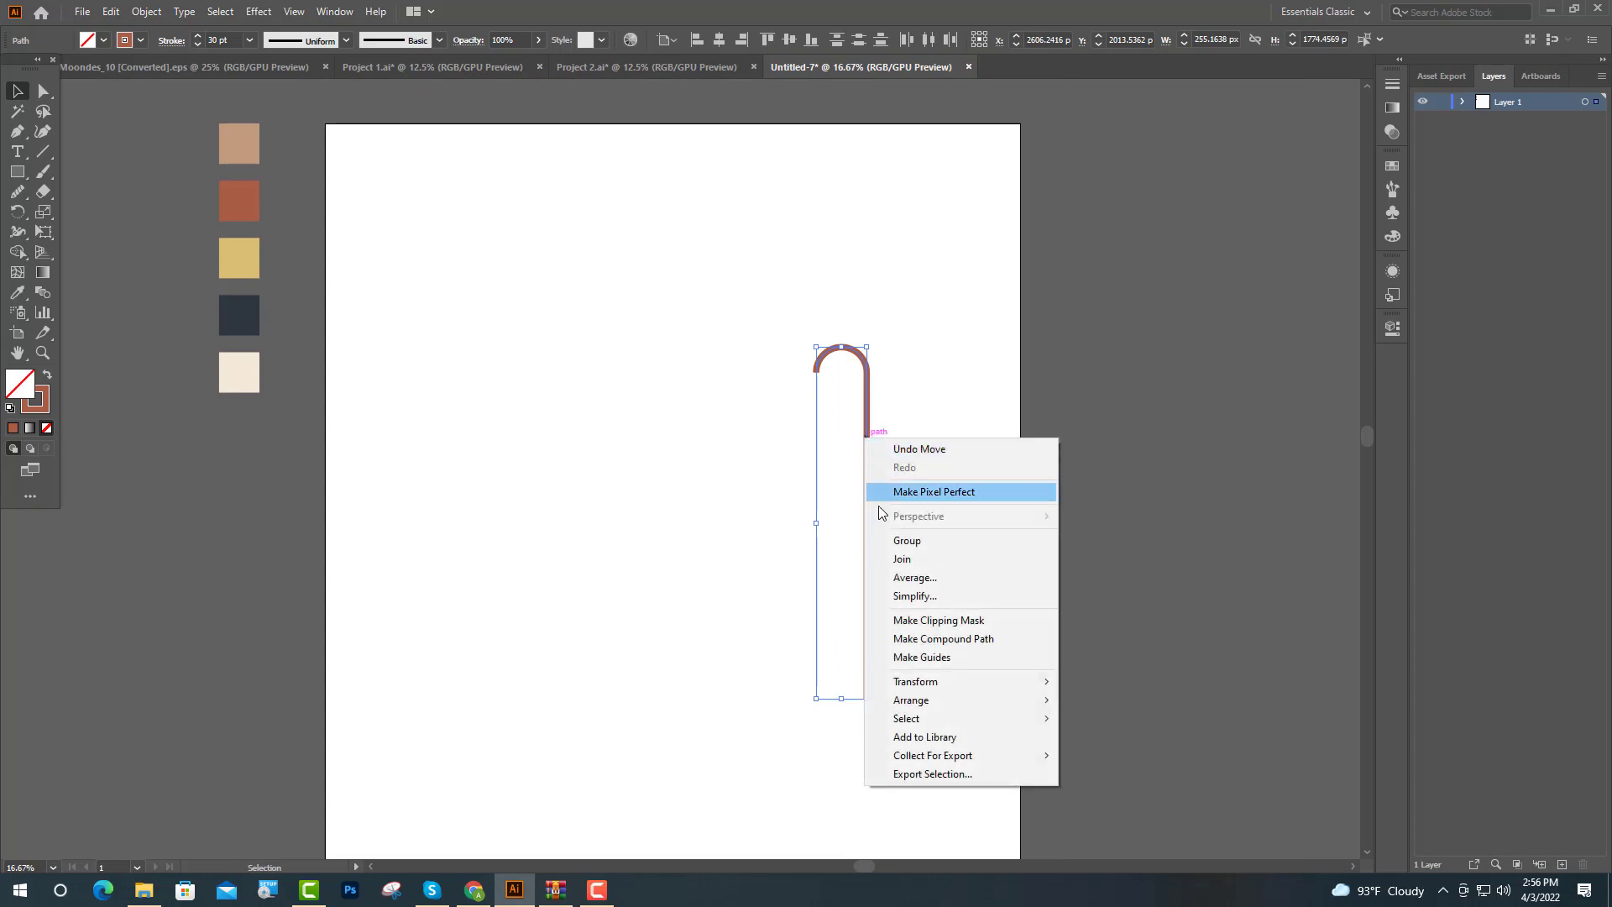
pyautogui.click(911, 541)
pyautogui.click(928, 506)
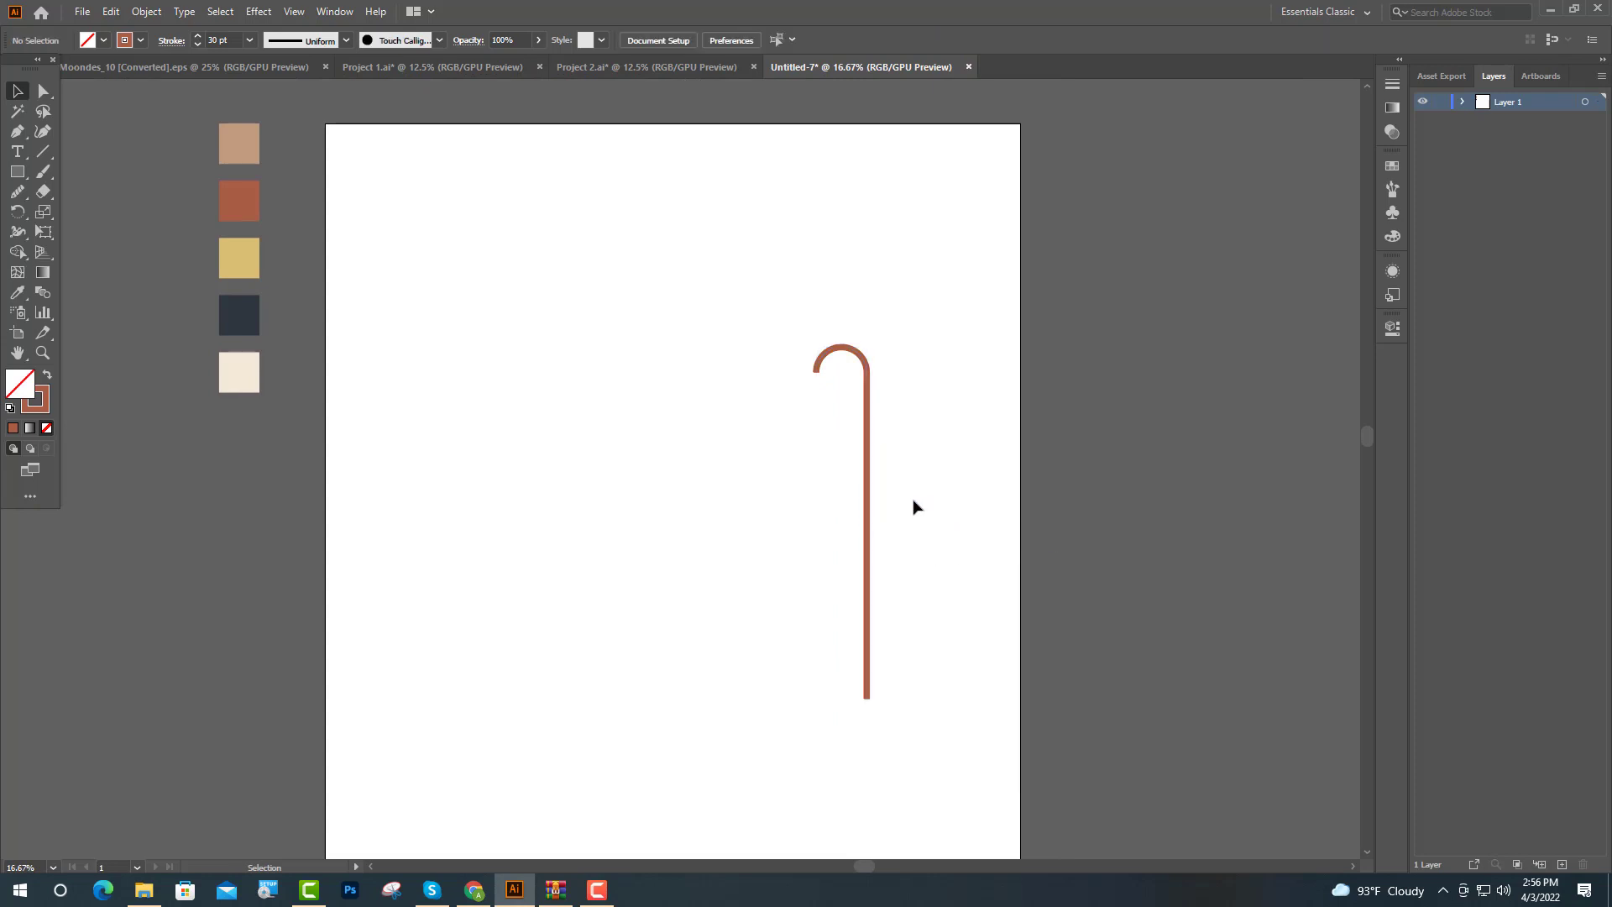
# Make a vertically reflected copy of the hook group as the arch's second leg
pyautogui.click(868, 485)
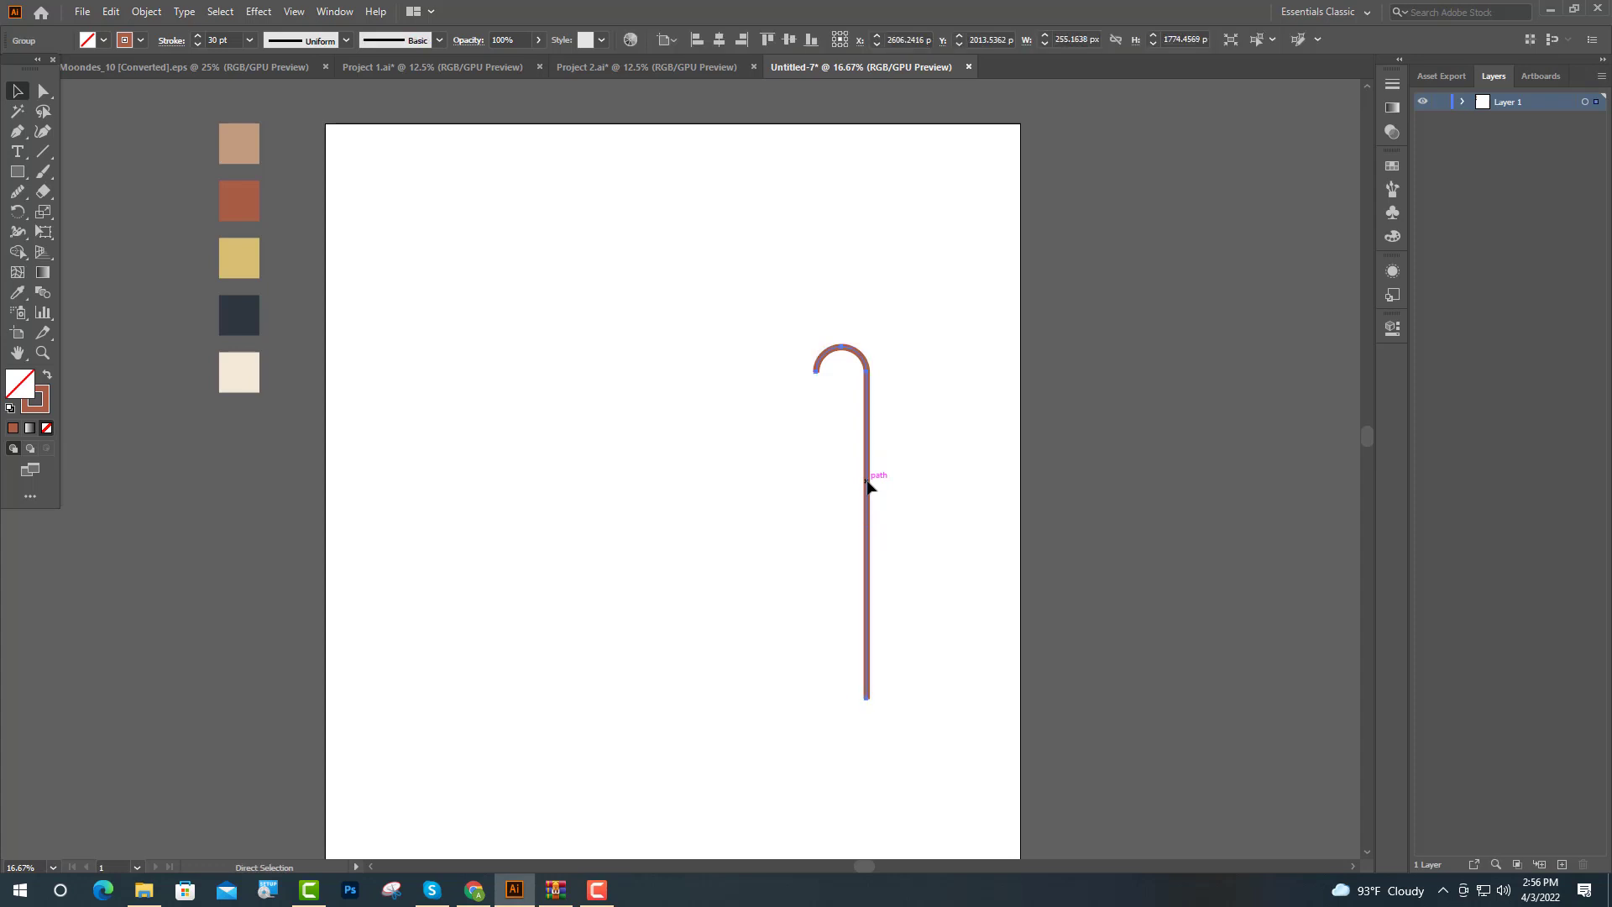
pyautogui.rightClick(867, 481)
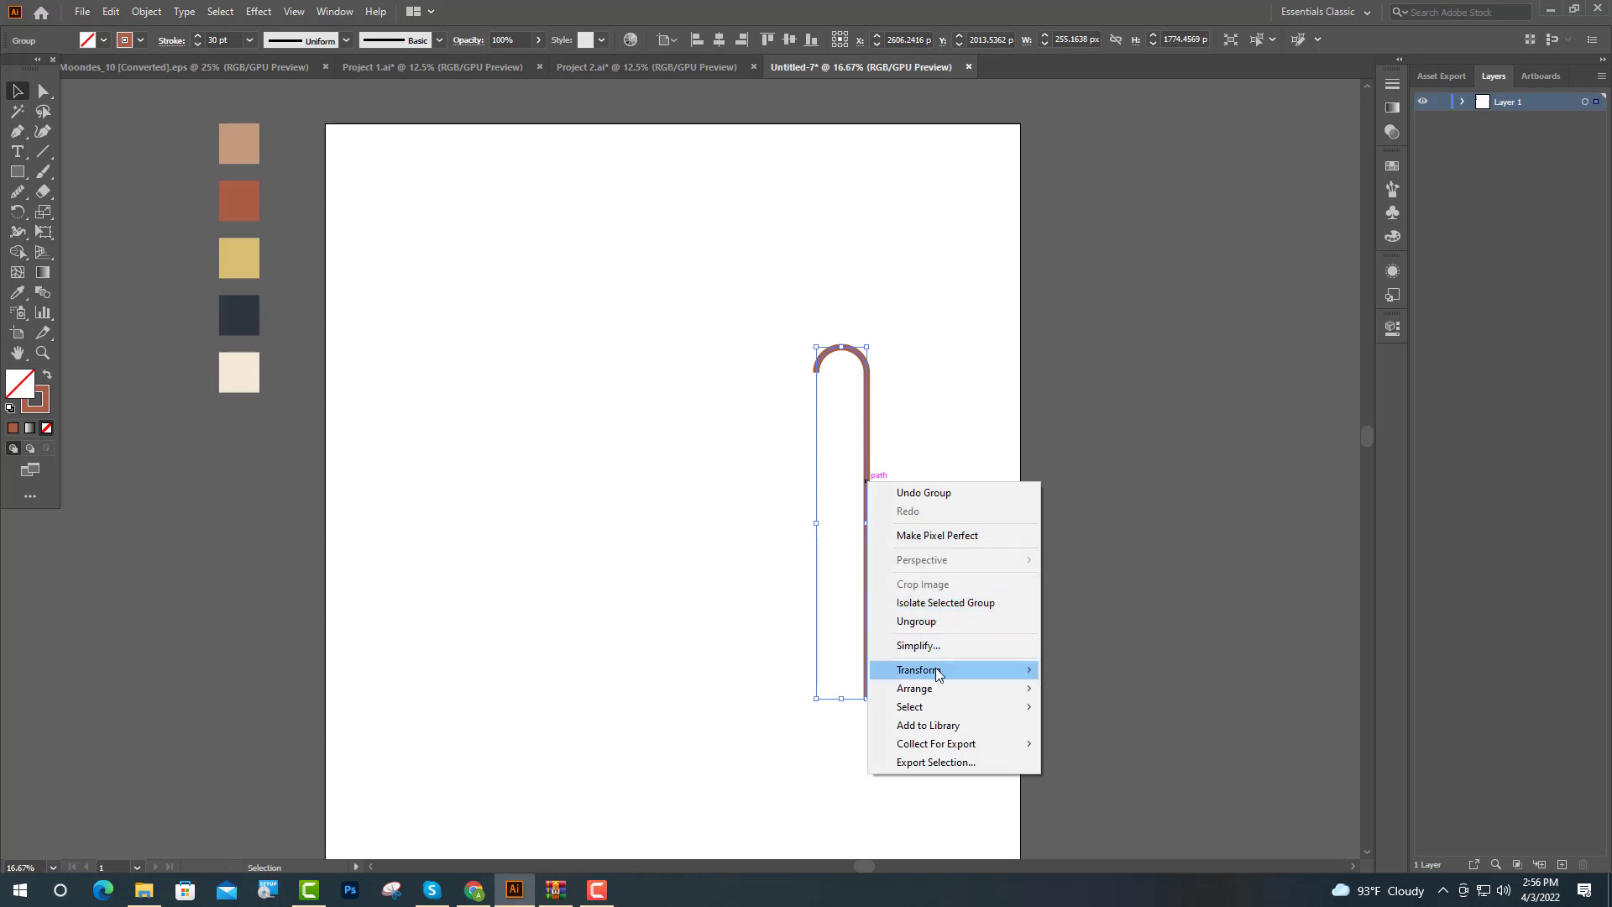
pyautogui.moveTo(920, 670)
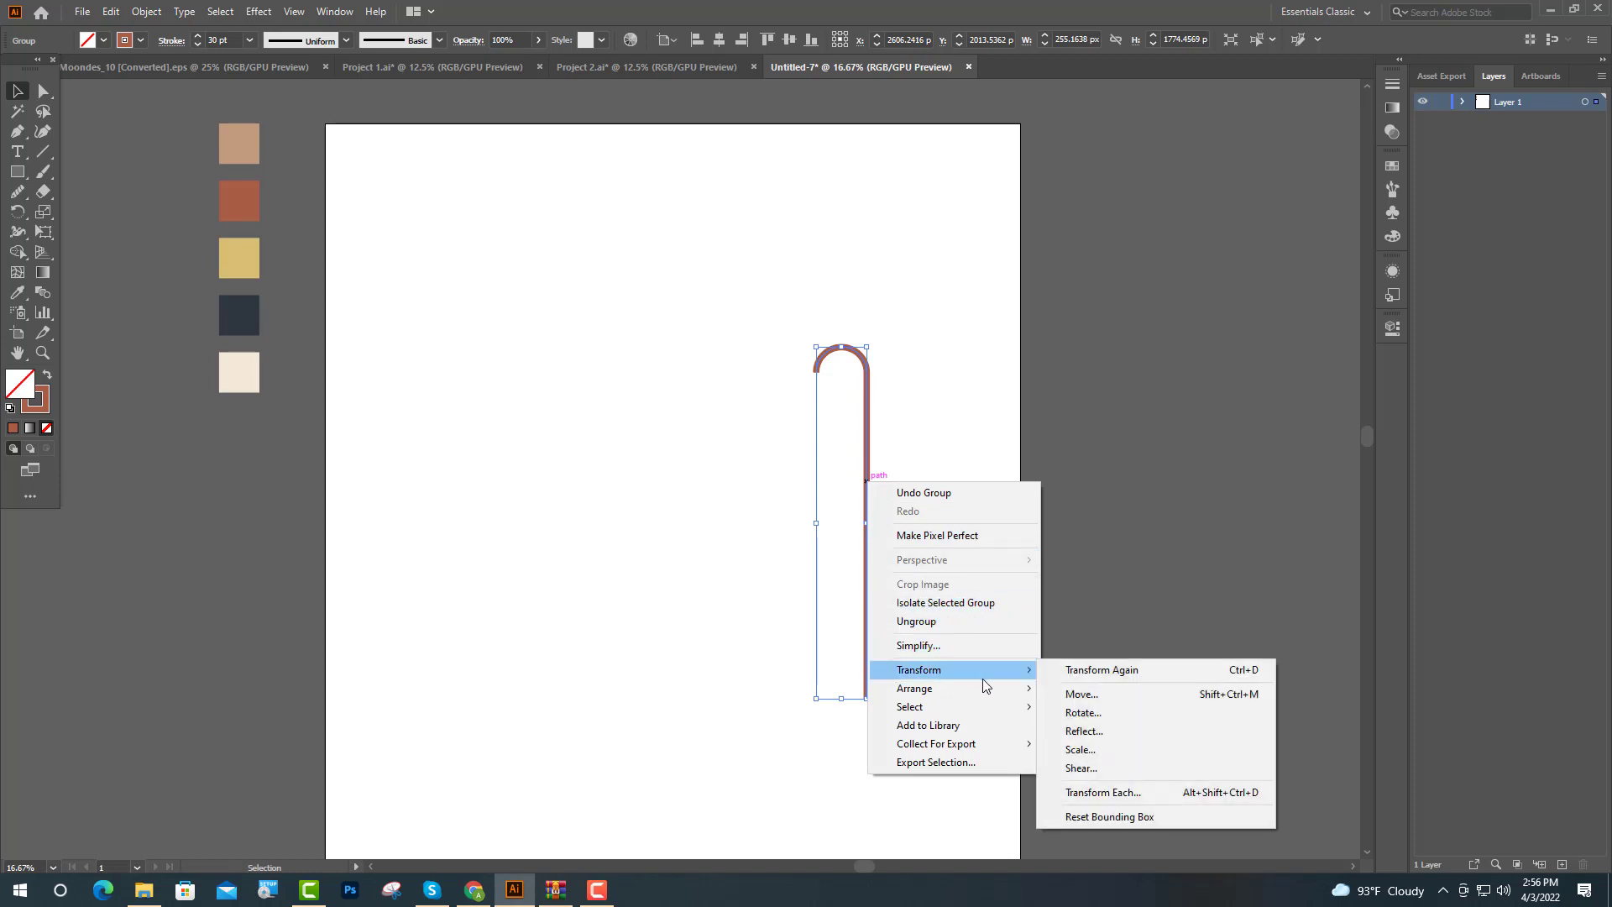
pyautogui.click(1089, 730)
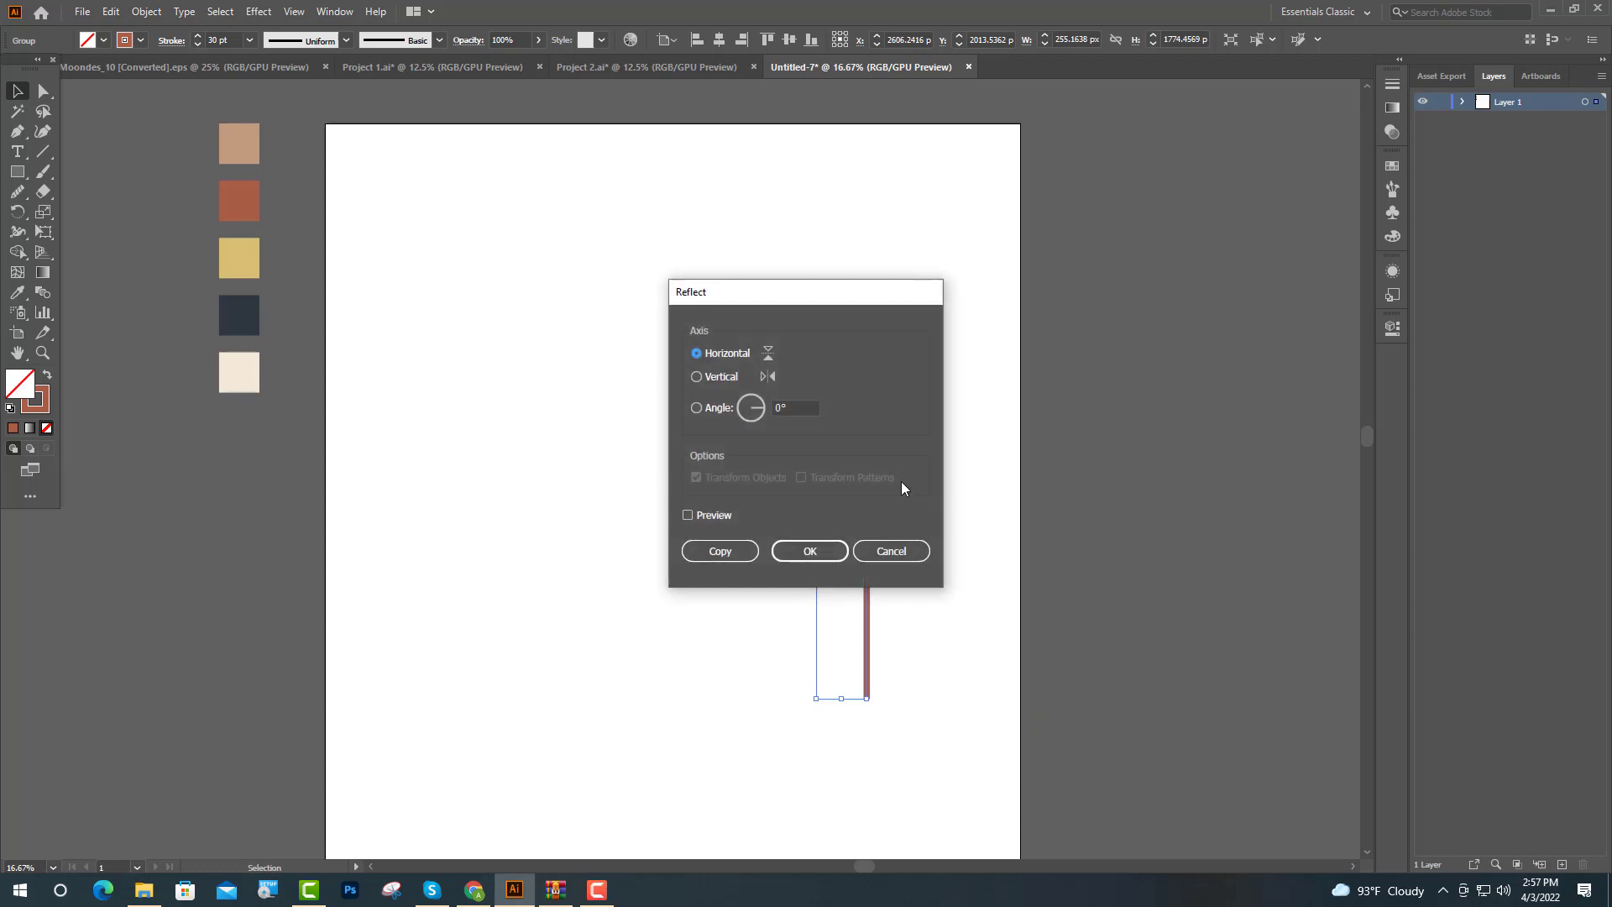
pyautogui.click(698, 374)
pyautogui.click(738, 550)
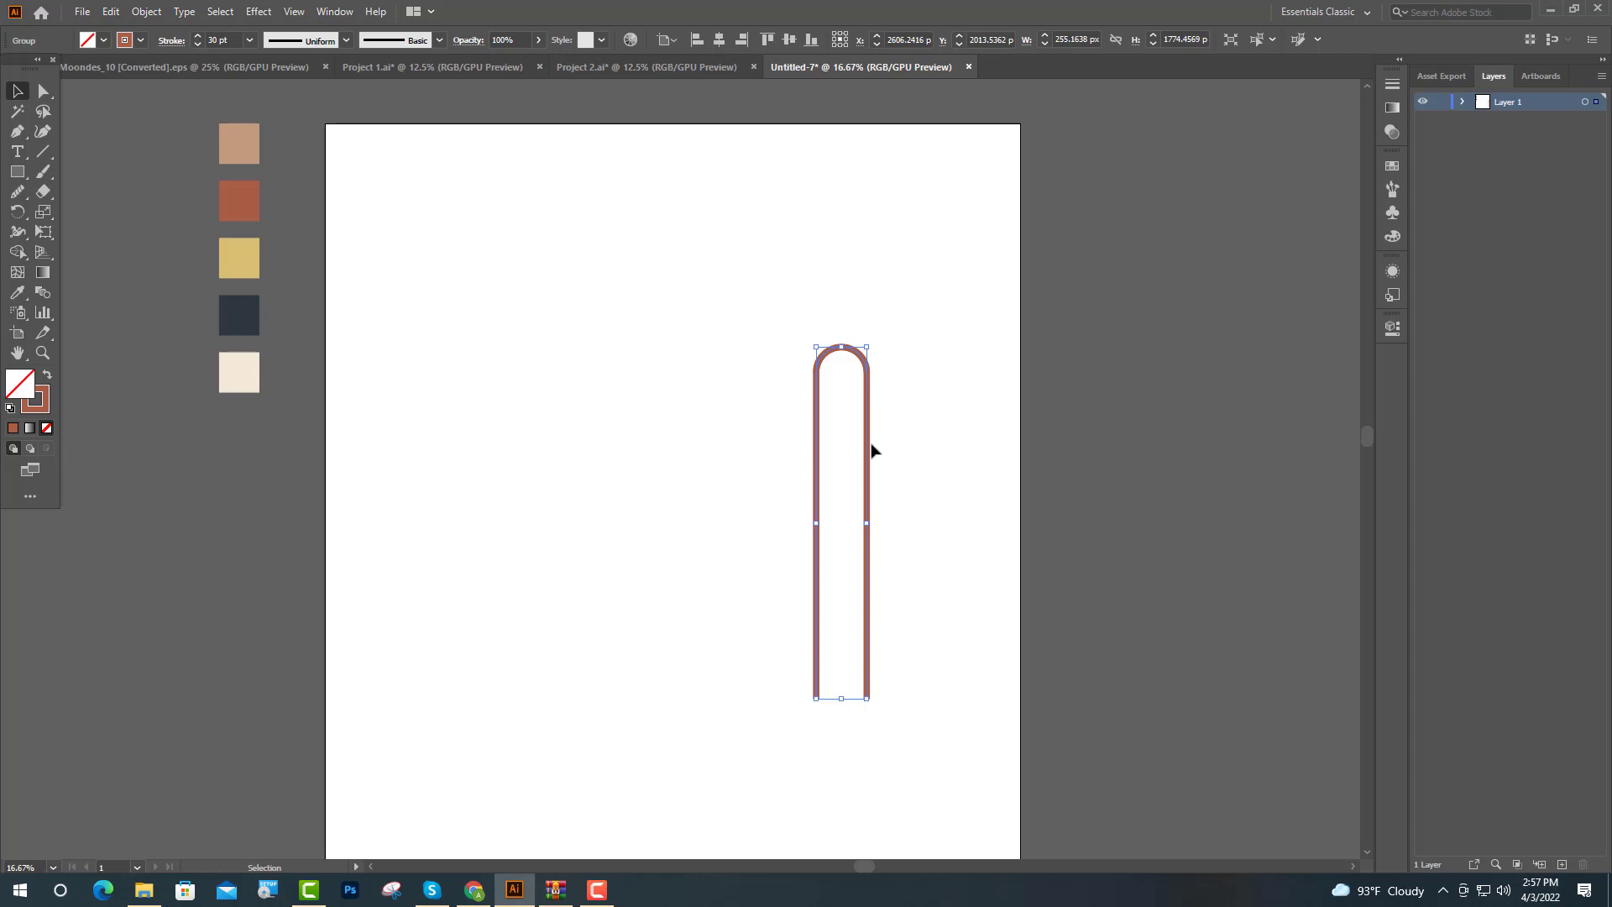
pyautogui.press('p')
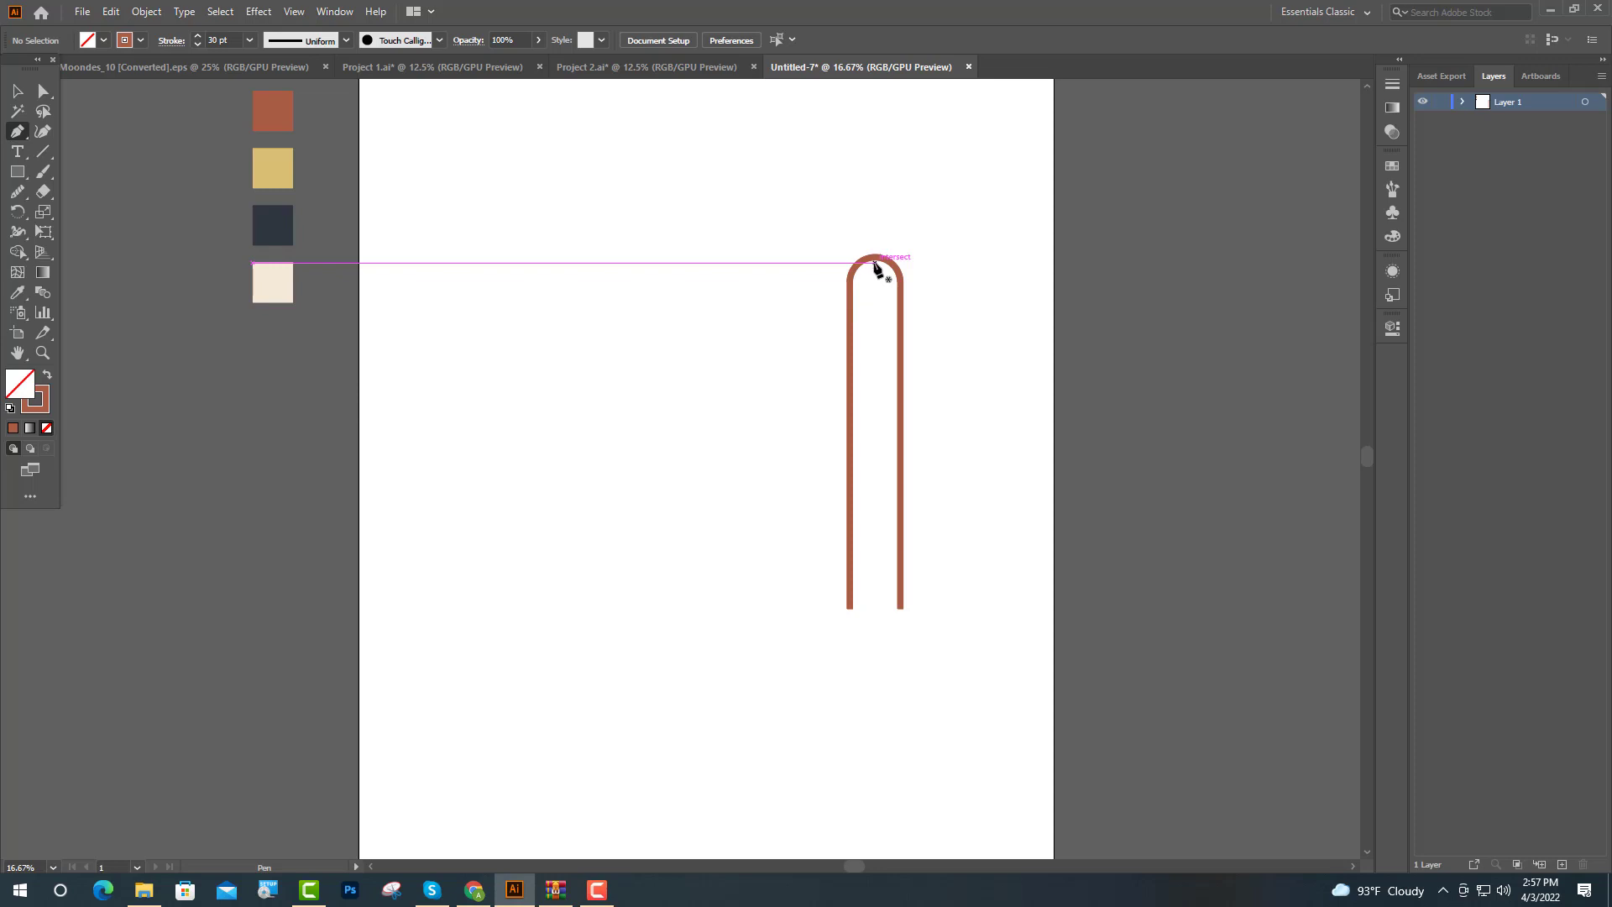
# Draw a vertical rust line down the centre of the arch
pyautogui.click(874, 263)
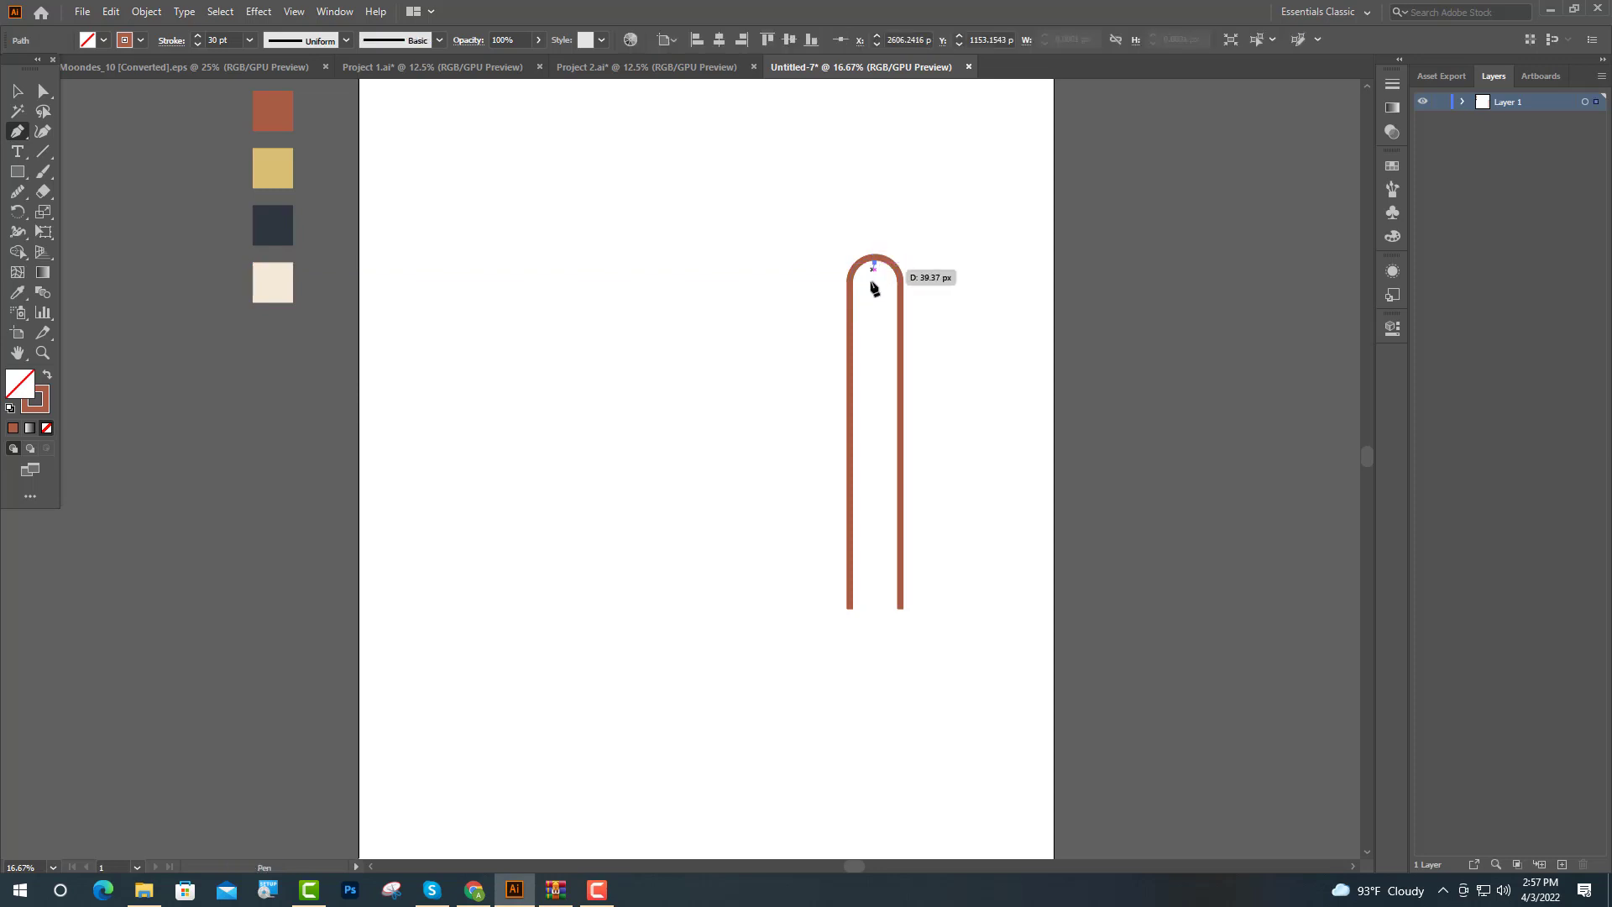
pyautogui.click(876, 608)
pyautogui.click(16, 92)
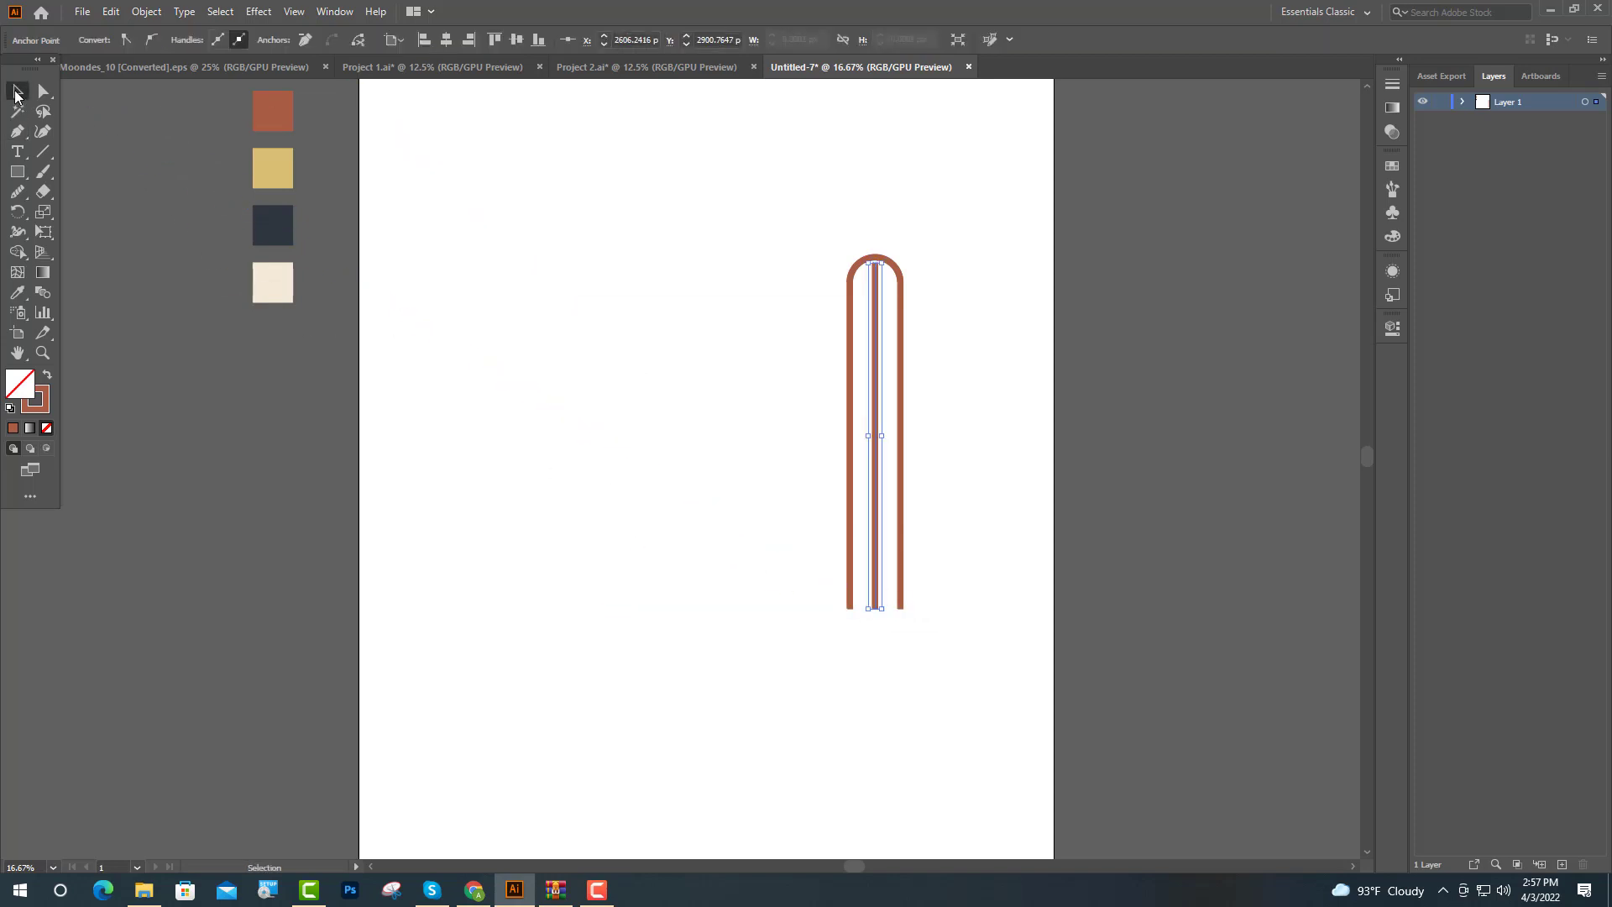
pyautogui.click(1239, 313)
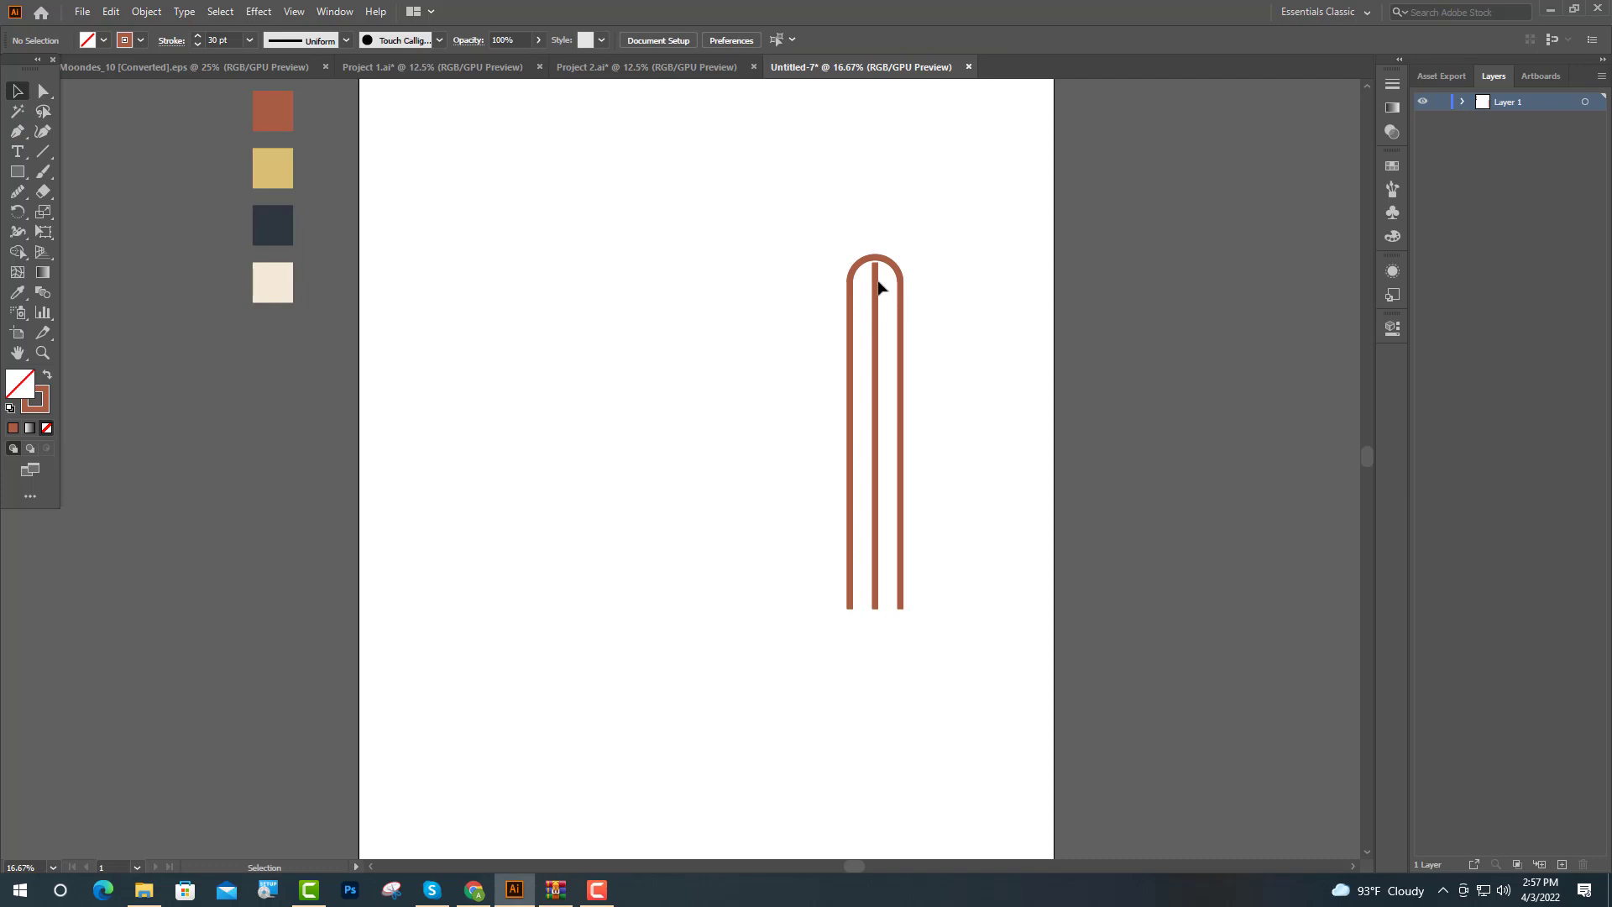
# Drag the middle line's top anchor up to meet the arch curve
pyautogui.click(43, 91)
pyautogui.scroll(6, 876, 267)
pyautogui.scroll(1, 877, 269)
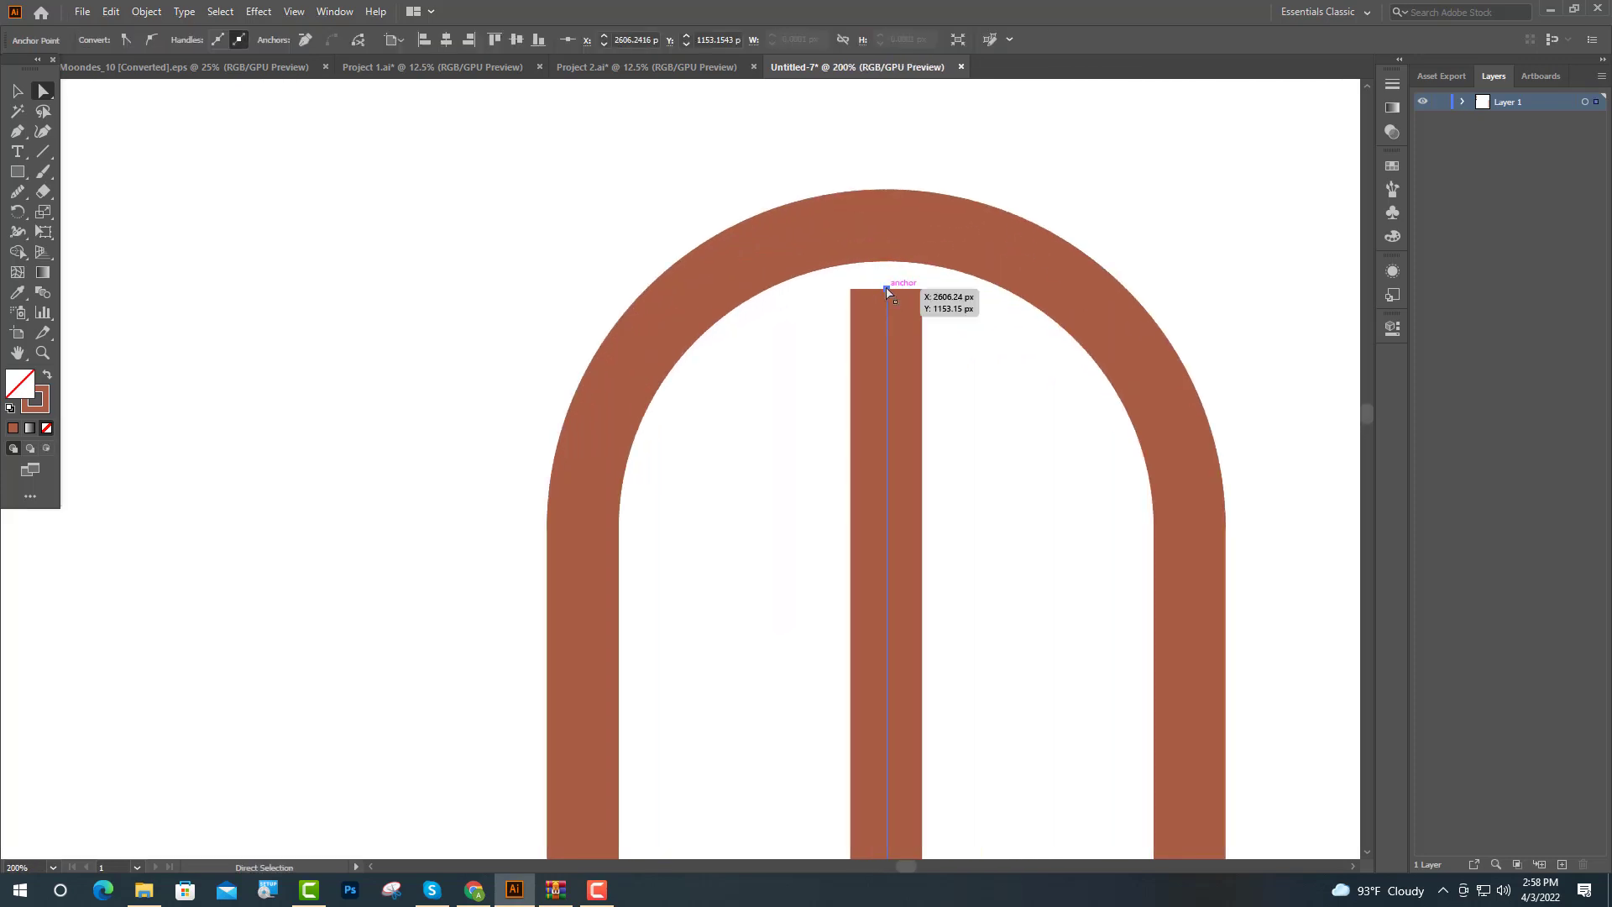
pyautogui.moveTo(885, 292); pyautogui.dragTo(887, 245)
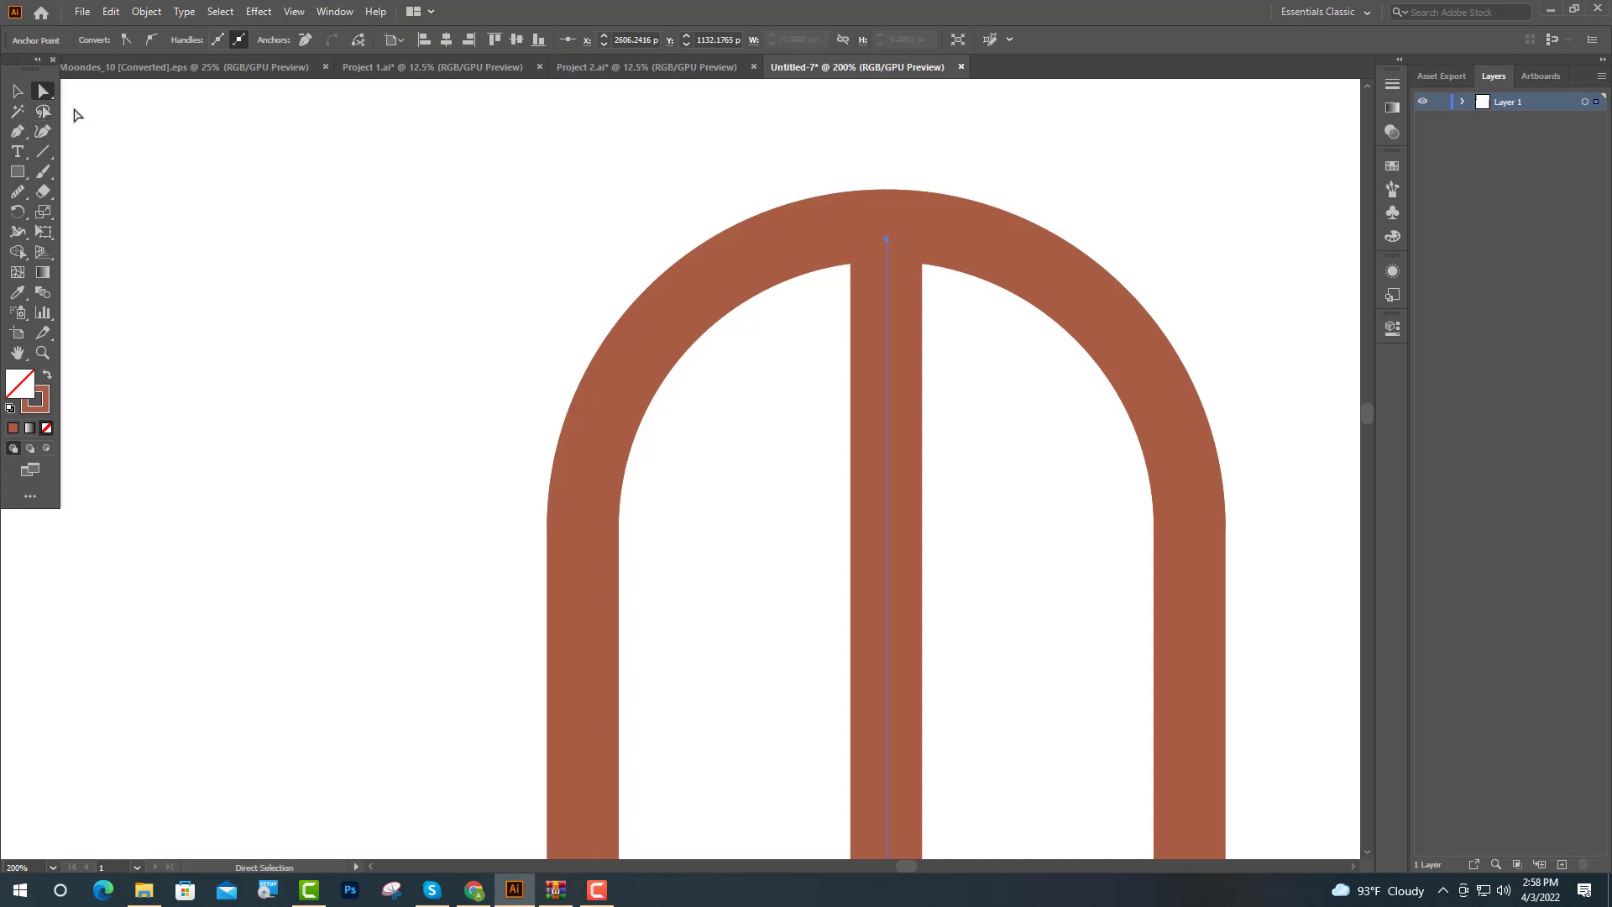
pyautogui.click(17, 90)
pyautogui.click(238, 191)
pyautogui.hotkey('ctrl', '-')
pyautogui.hotkey('ctrl', '-')
pyautogui.hotkey('ctrl', '-')
# Sample the navy swatch and draw a long thin navy rectangle across the artboard
pyautogui.hotkey('ctrl', '-')
pyautogui.hotkey('ctrl', '-')
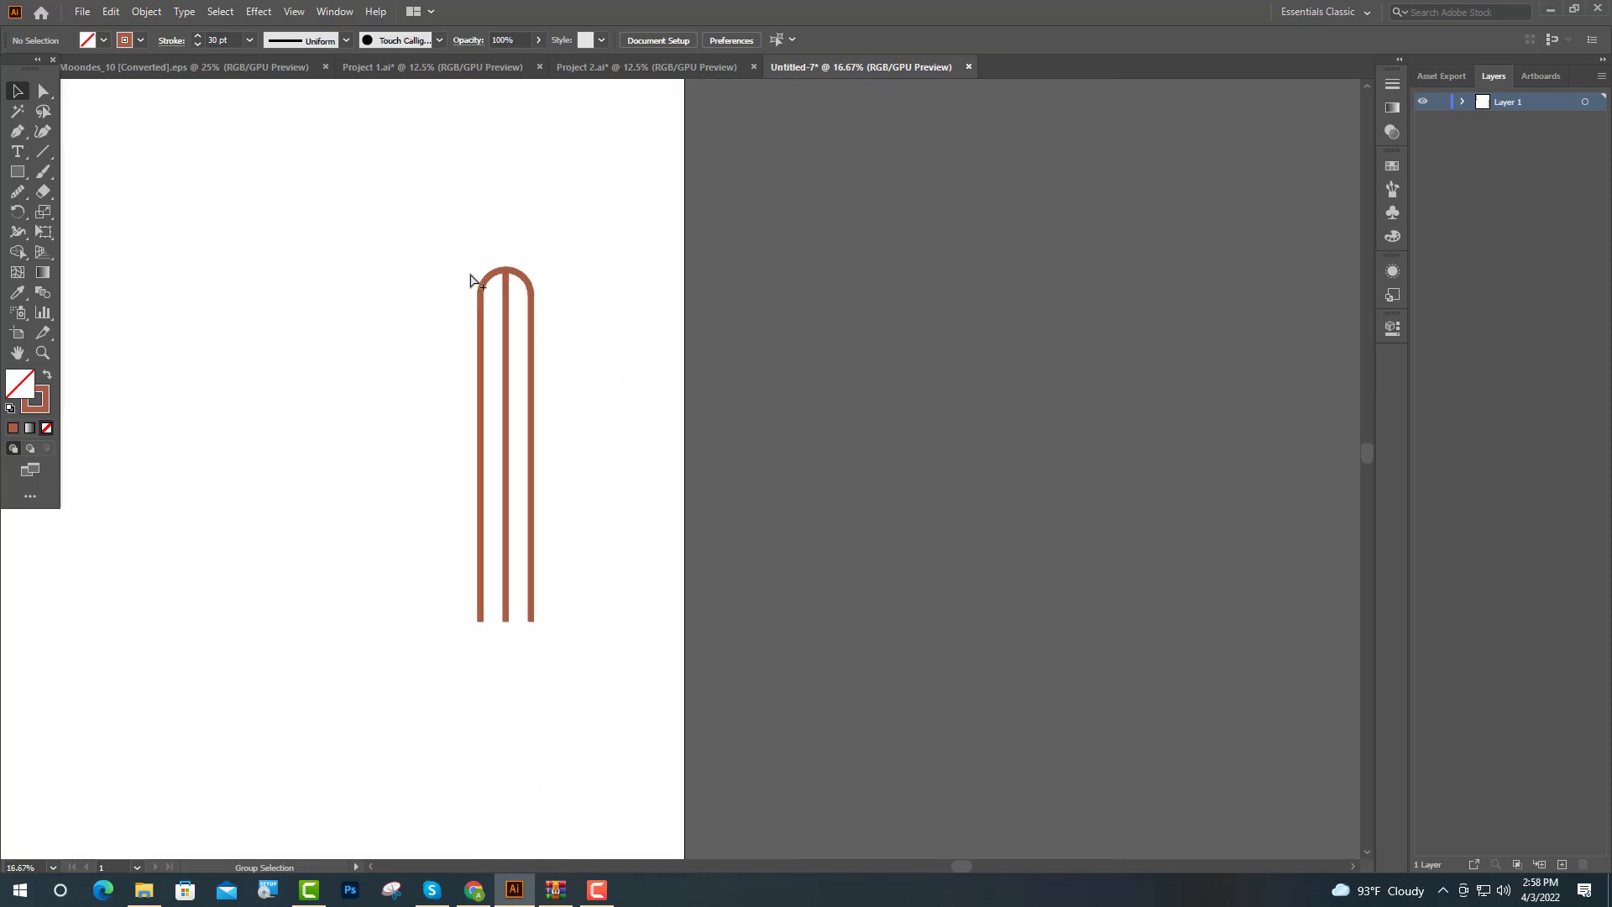
pyautogui.hotkey('ctrl', '-')
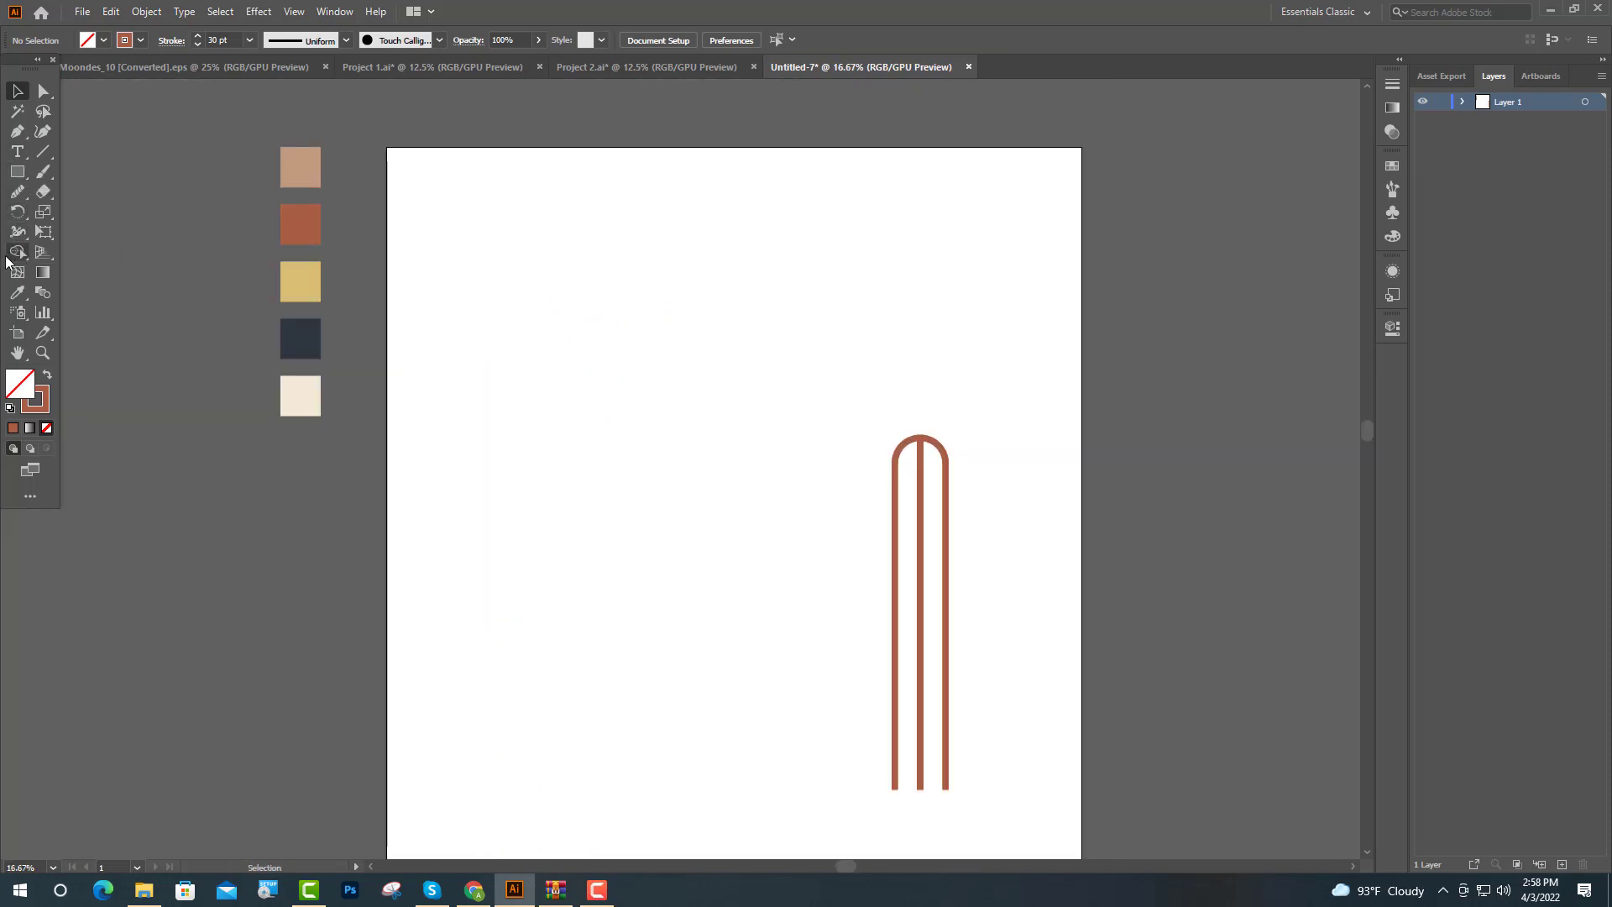
pyautogui.click(17, 292)
pyautogui.click(284, 334)
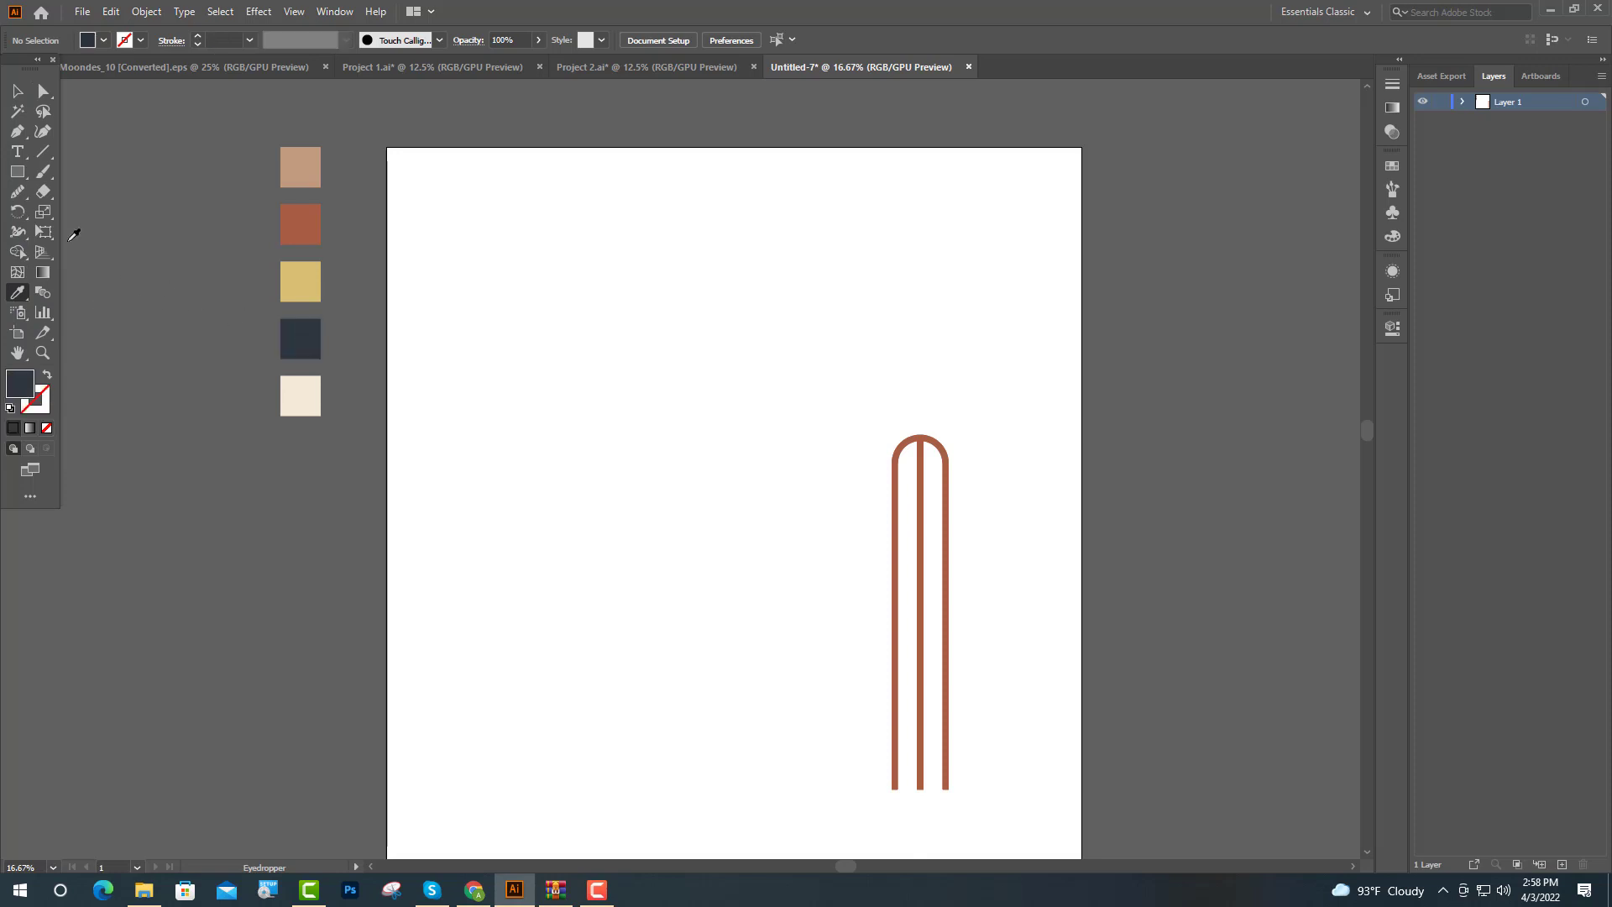
pyautogui.click(16, 171)
pyautogui.moveTo(539, 386); pyautogui.dragTo(958, 407)
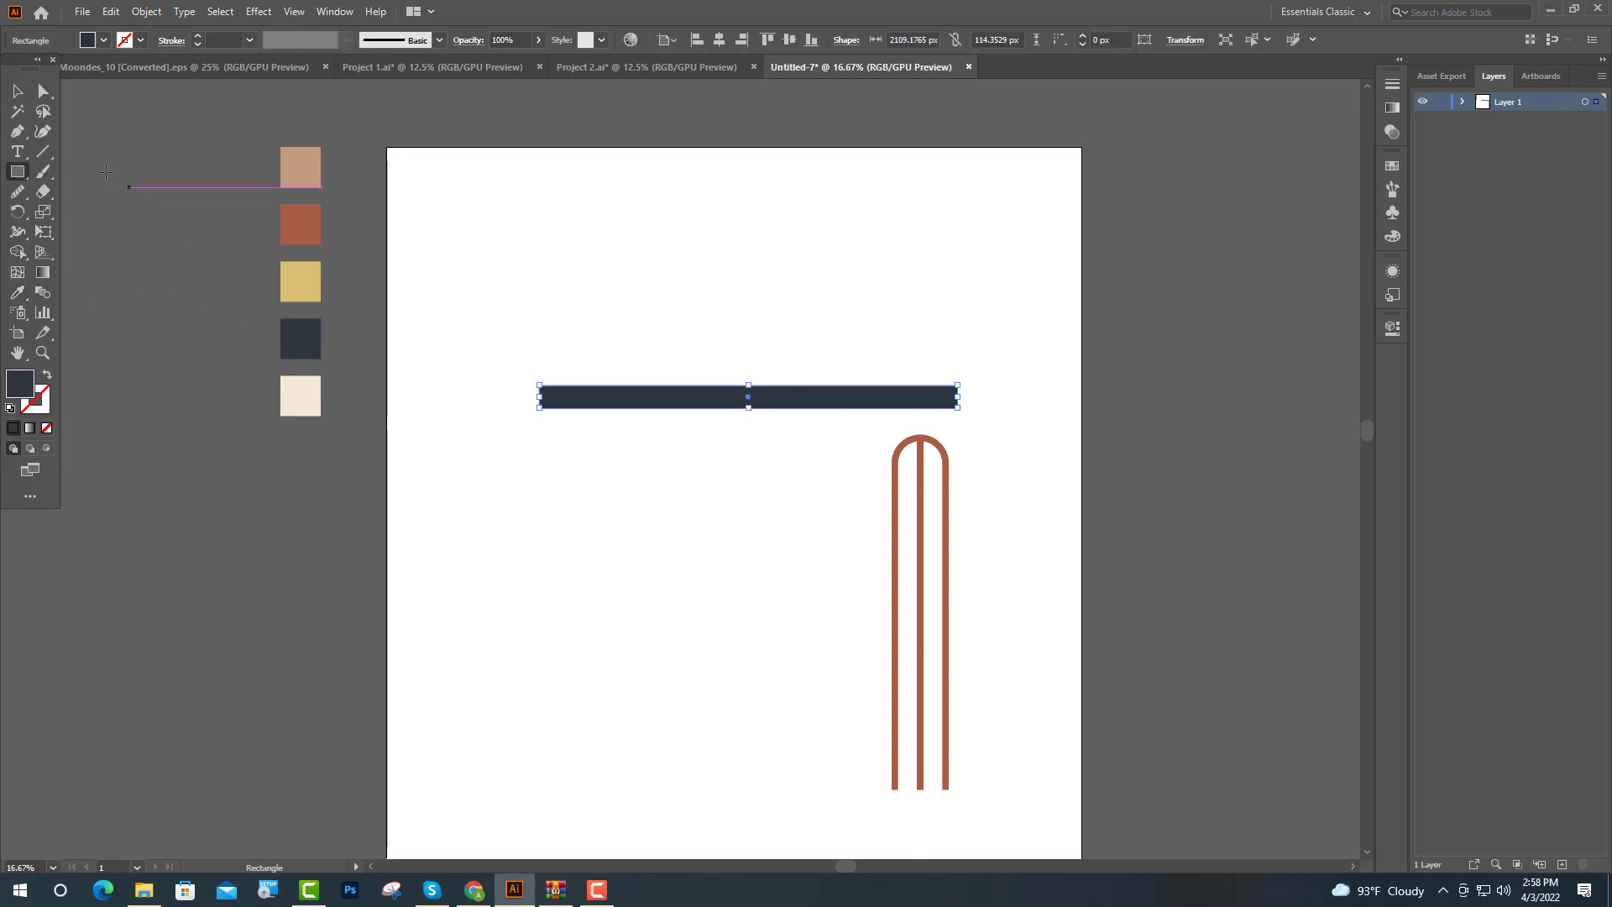
pyautogui.click(17, 91)
# Move the navy bar down onto the top of the arch
pyautogui.click(413, 388)
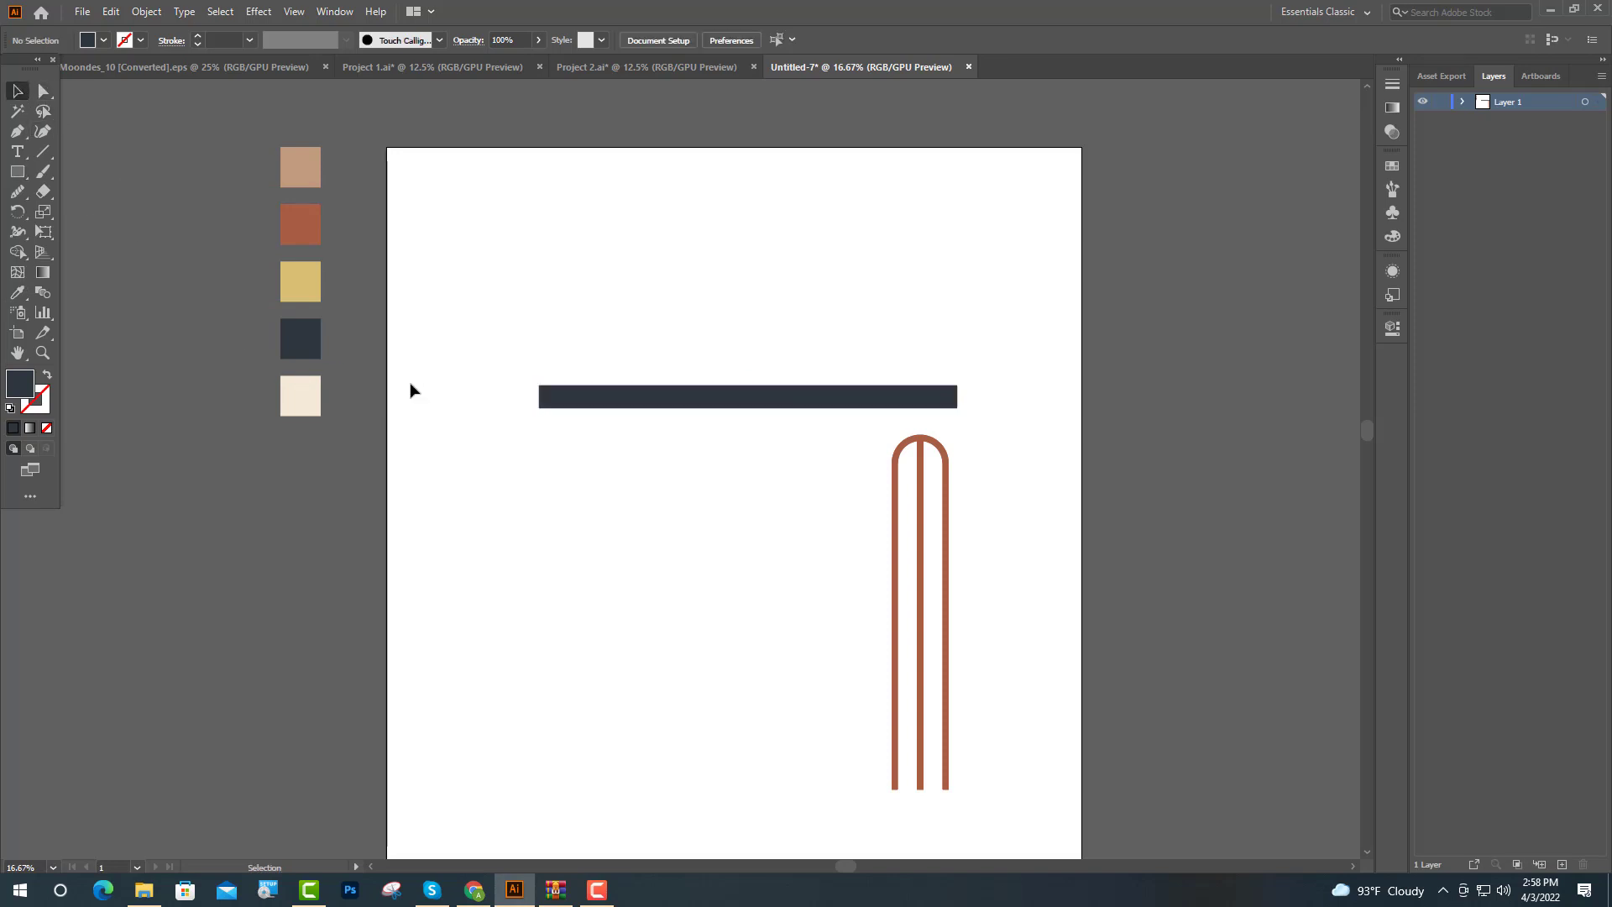
pyautogui.moveTo(716, 406); pyautogui.dragTo(727, 432)
pyautogui.hotkey('ctrl', '=')
pyautogui.click(840, 507)
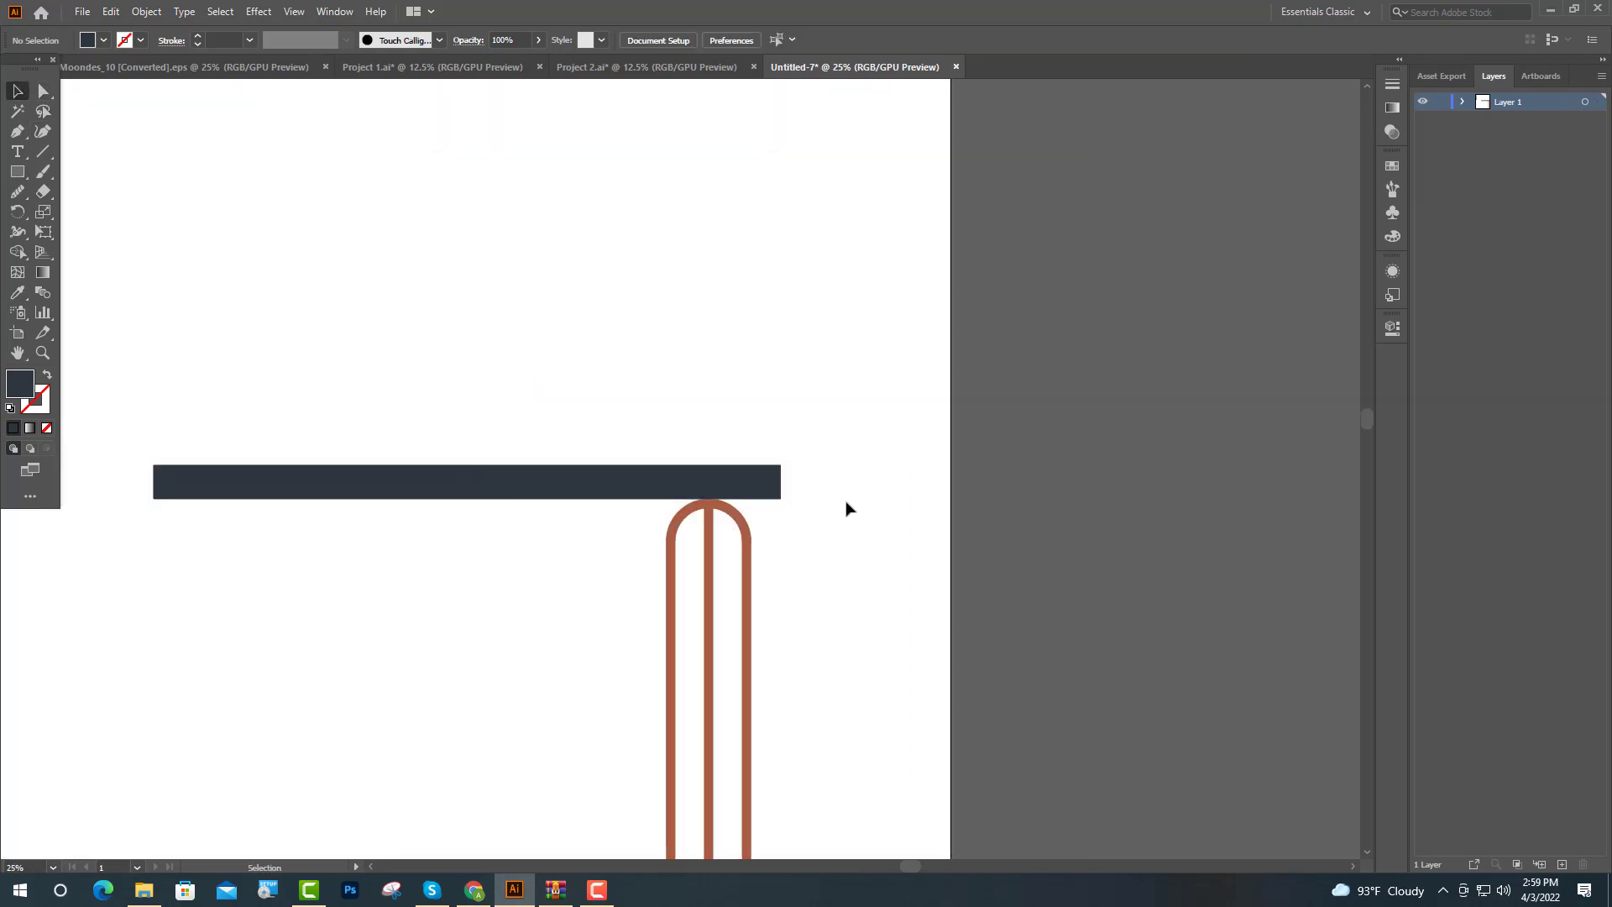
pyautogui.scroll(4, 779, 513)
pyautogui.scroll(1, 778, 487)
# Rotate the navy bar about 8° so its right end rests on the arch
pyautogui.click(780, 463)
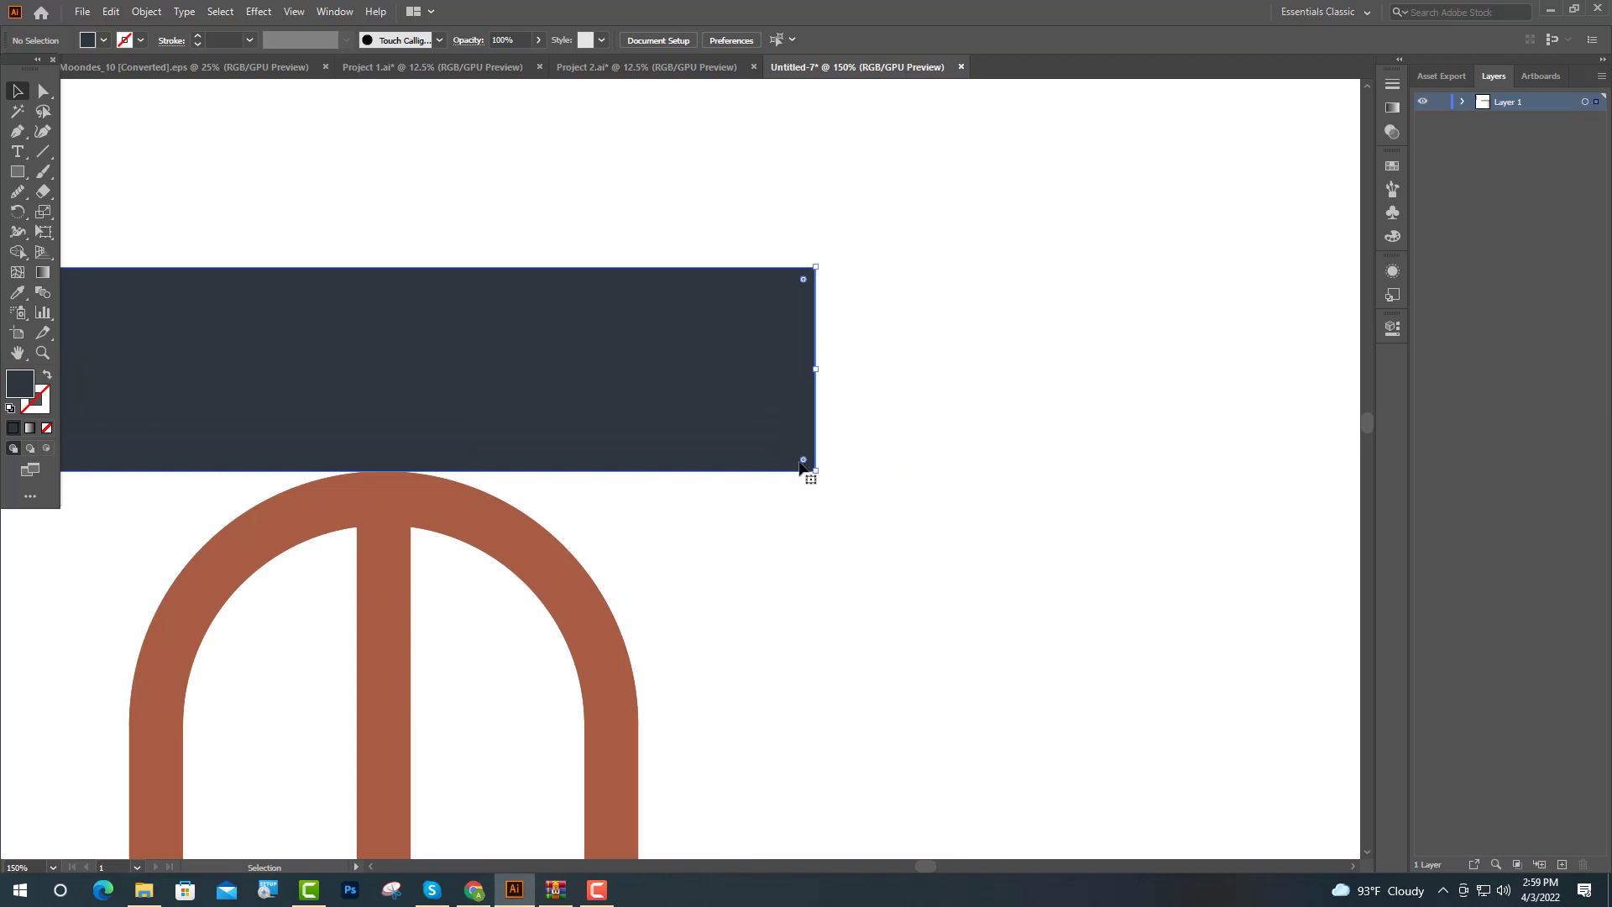
pyautogui.moveTo(833, 466); pyautogui.dragTo(833, 219)
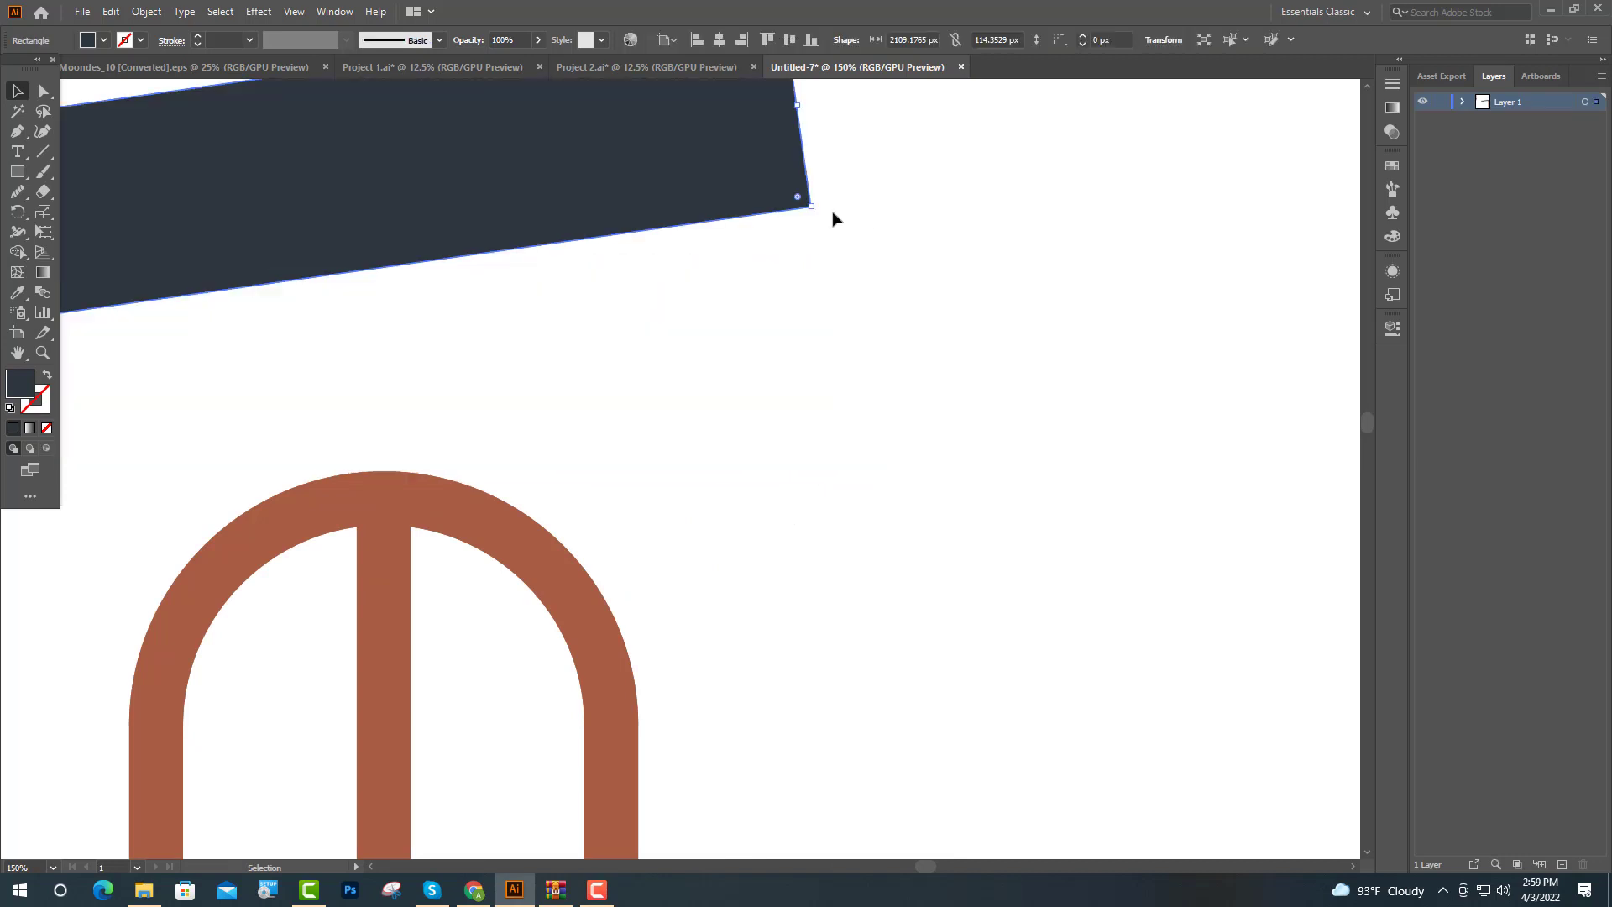
pyautogui.scroll(3, 839, 206)
pyautogui.scroll(4, 832, 209)
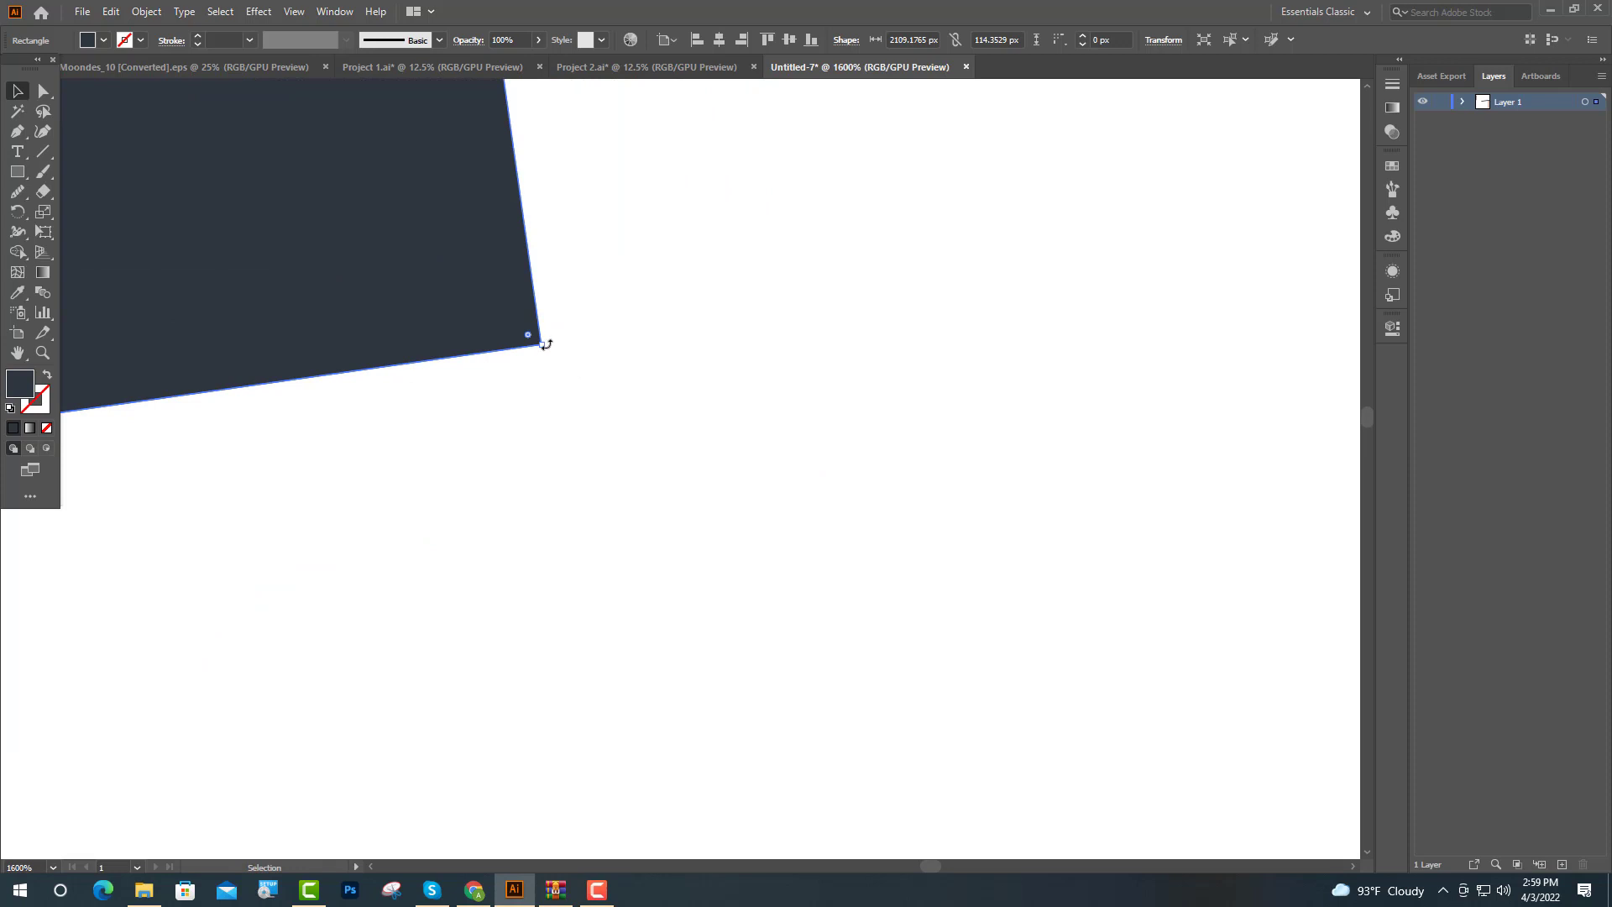
pyautogui.moveTo(545, 344); pyautogui.dragTo(548, 364)
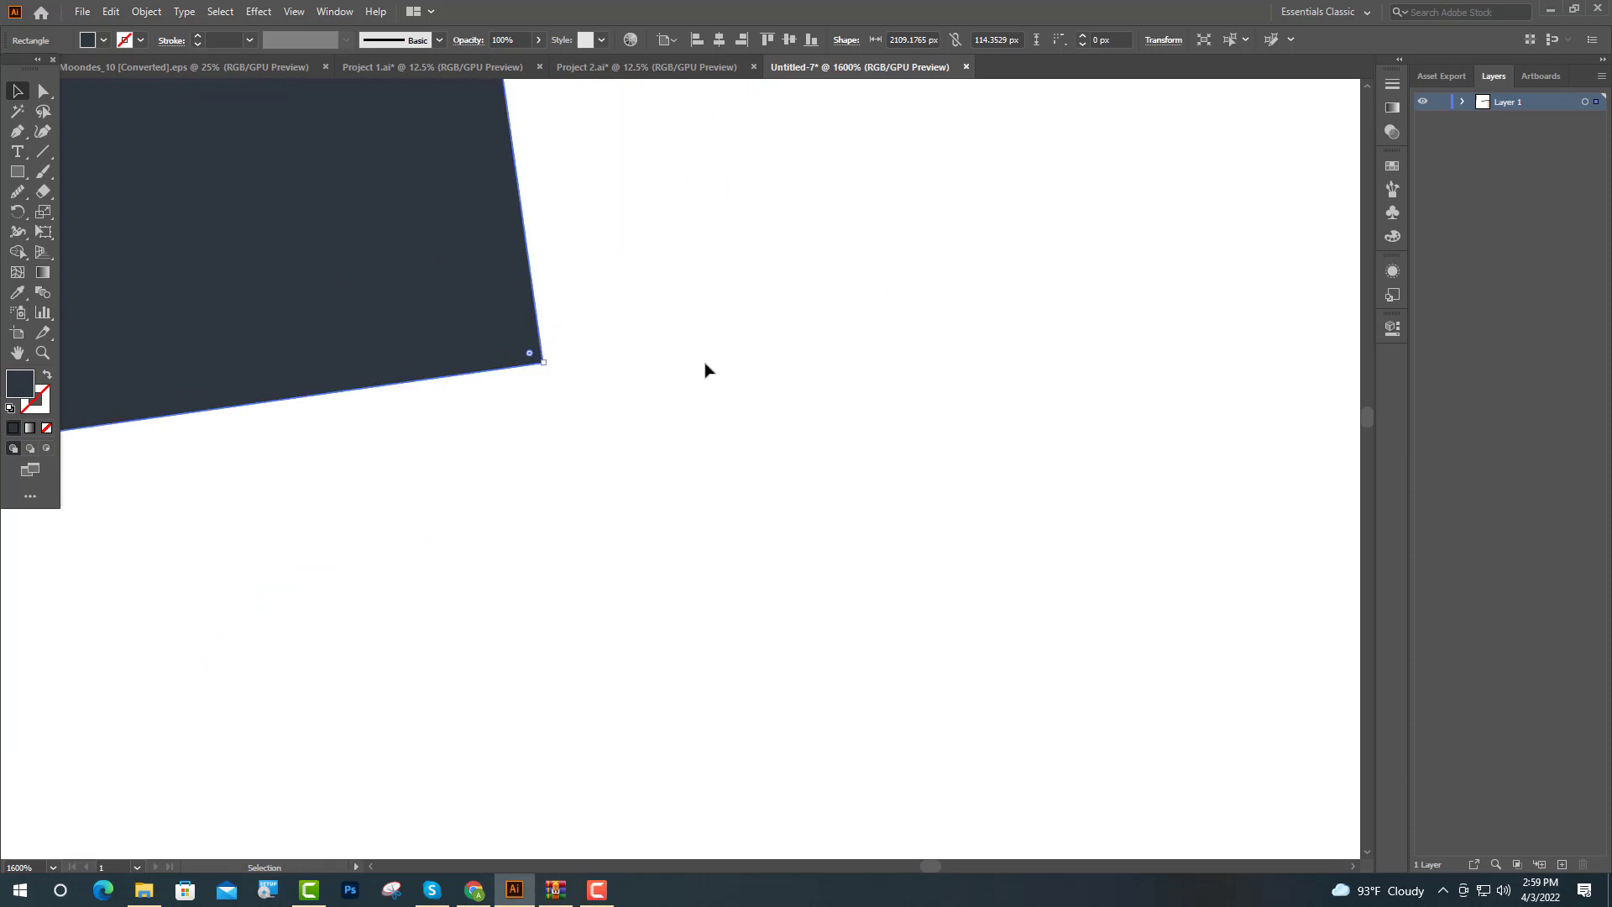
pyautogui.scroll(-6, 712, 374)
pyautogui.scroll(-6, 716, 372)
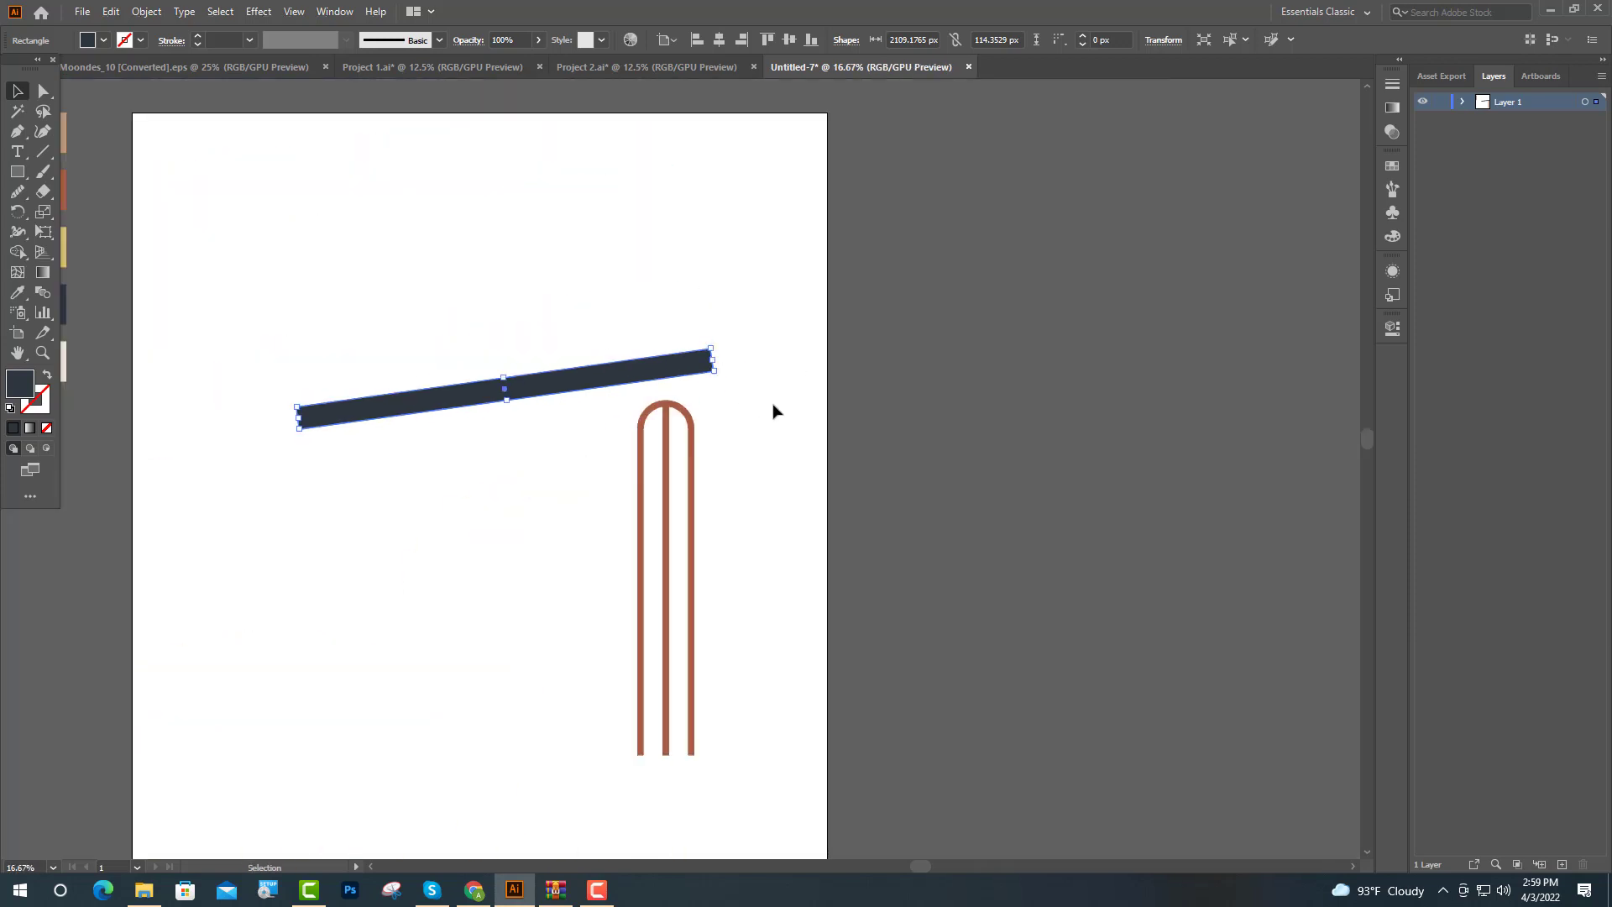
pyautogui.click(927, 439)
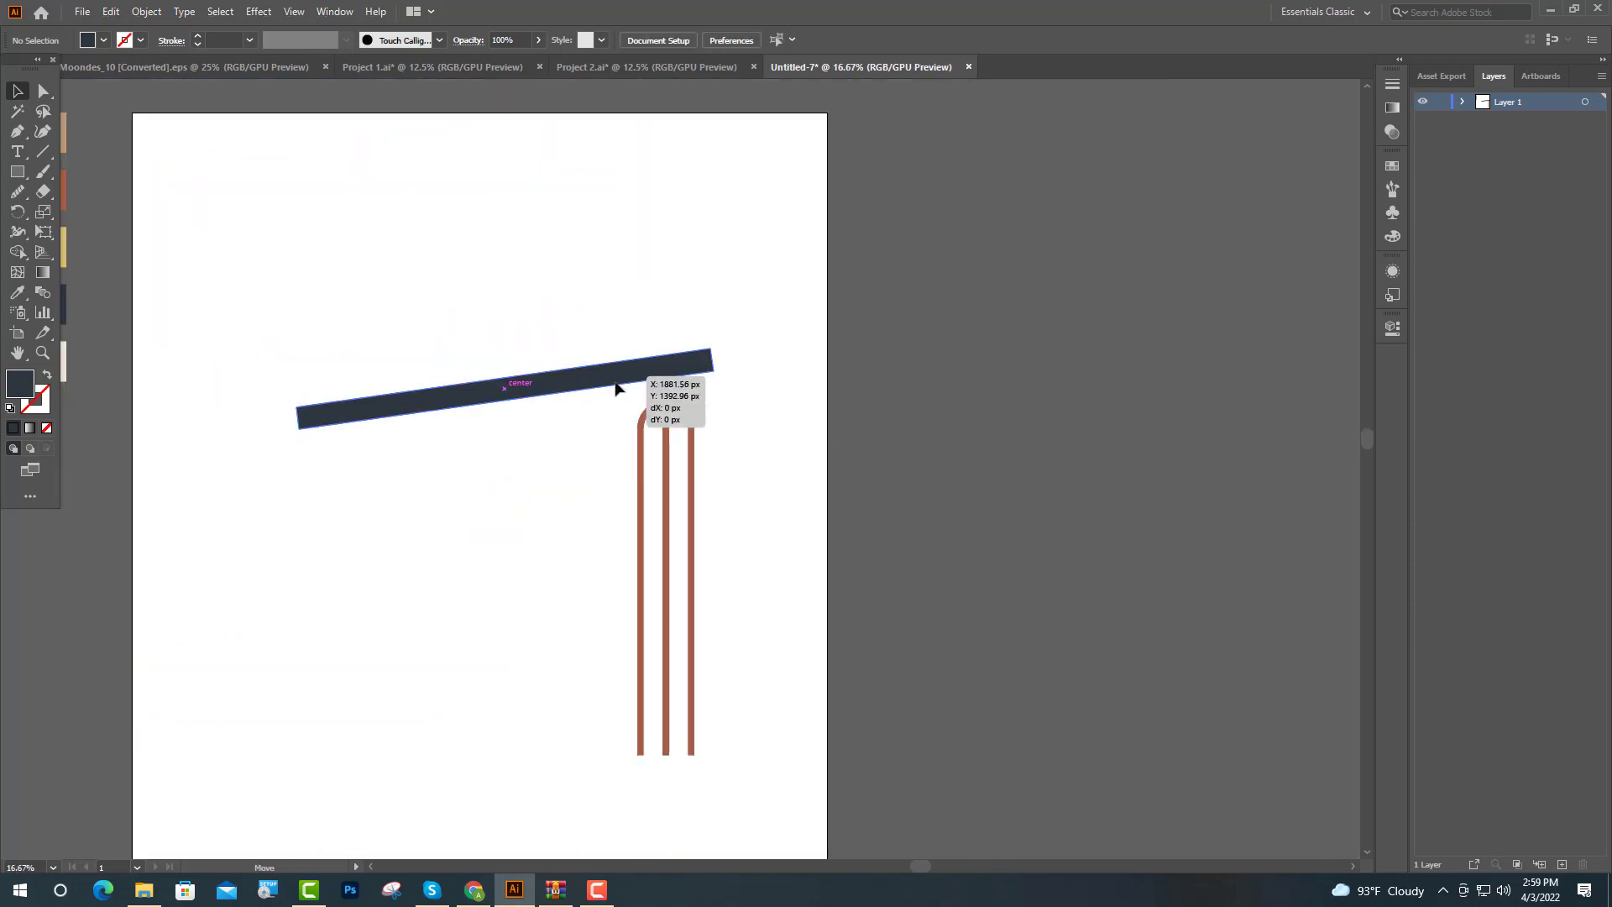
pyautogui.scroll(-1, 647, 419)
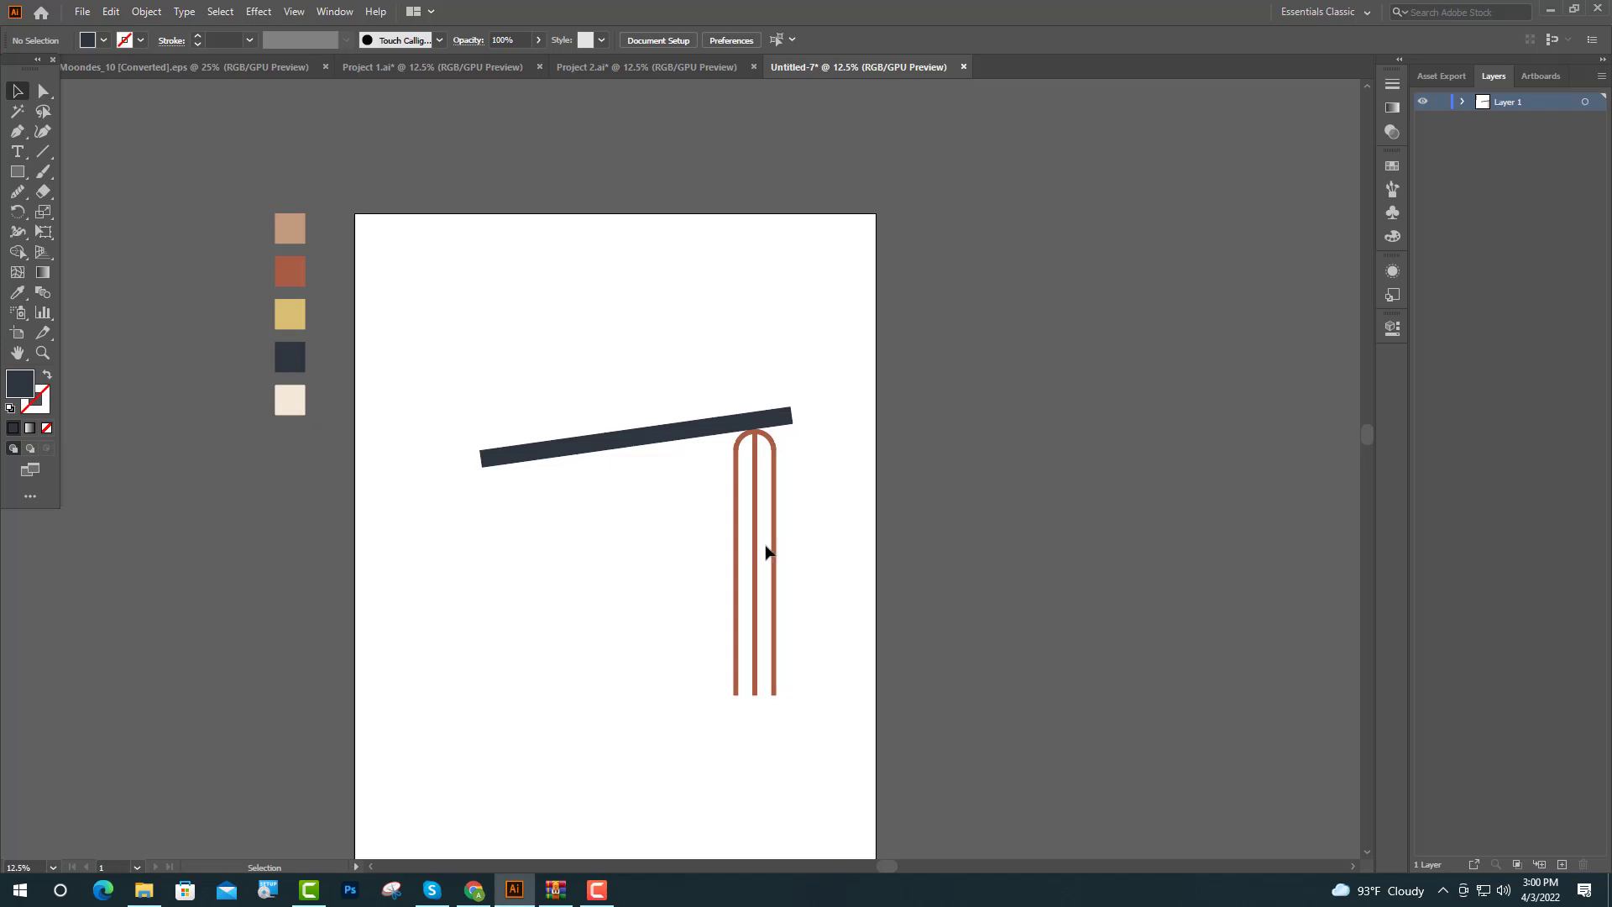
# Duplicate the arch and position the copy beneath the navy bar's lower left end
pyautogui.click(737, 537)
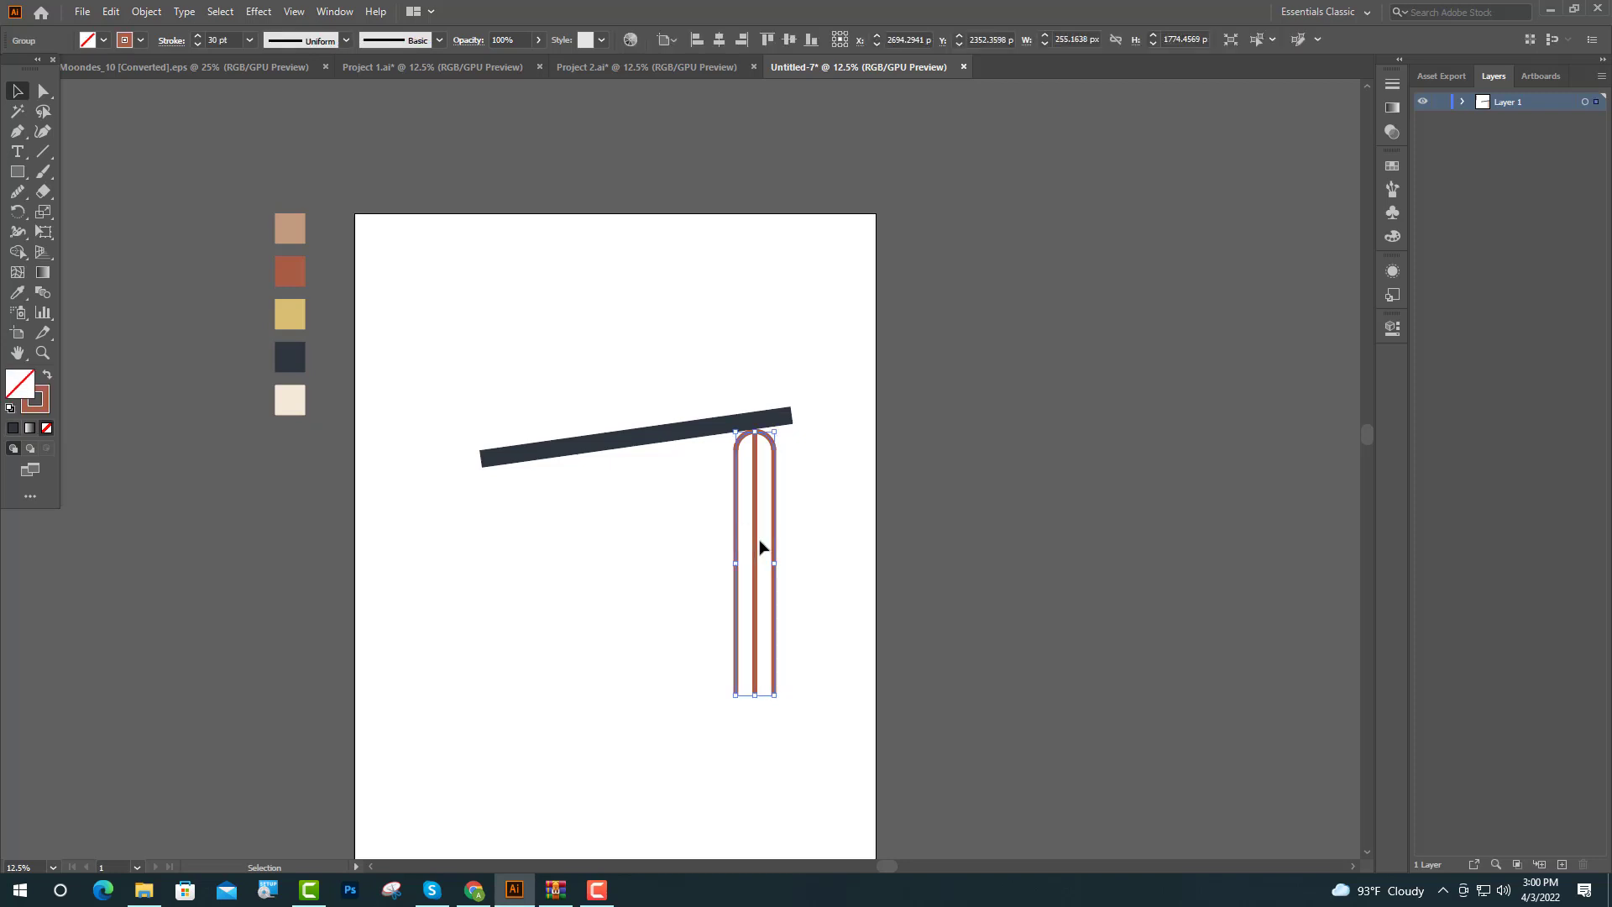
pyautogui.hotkey('ctrl', 'shift', 'g')
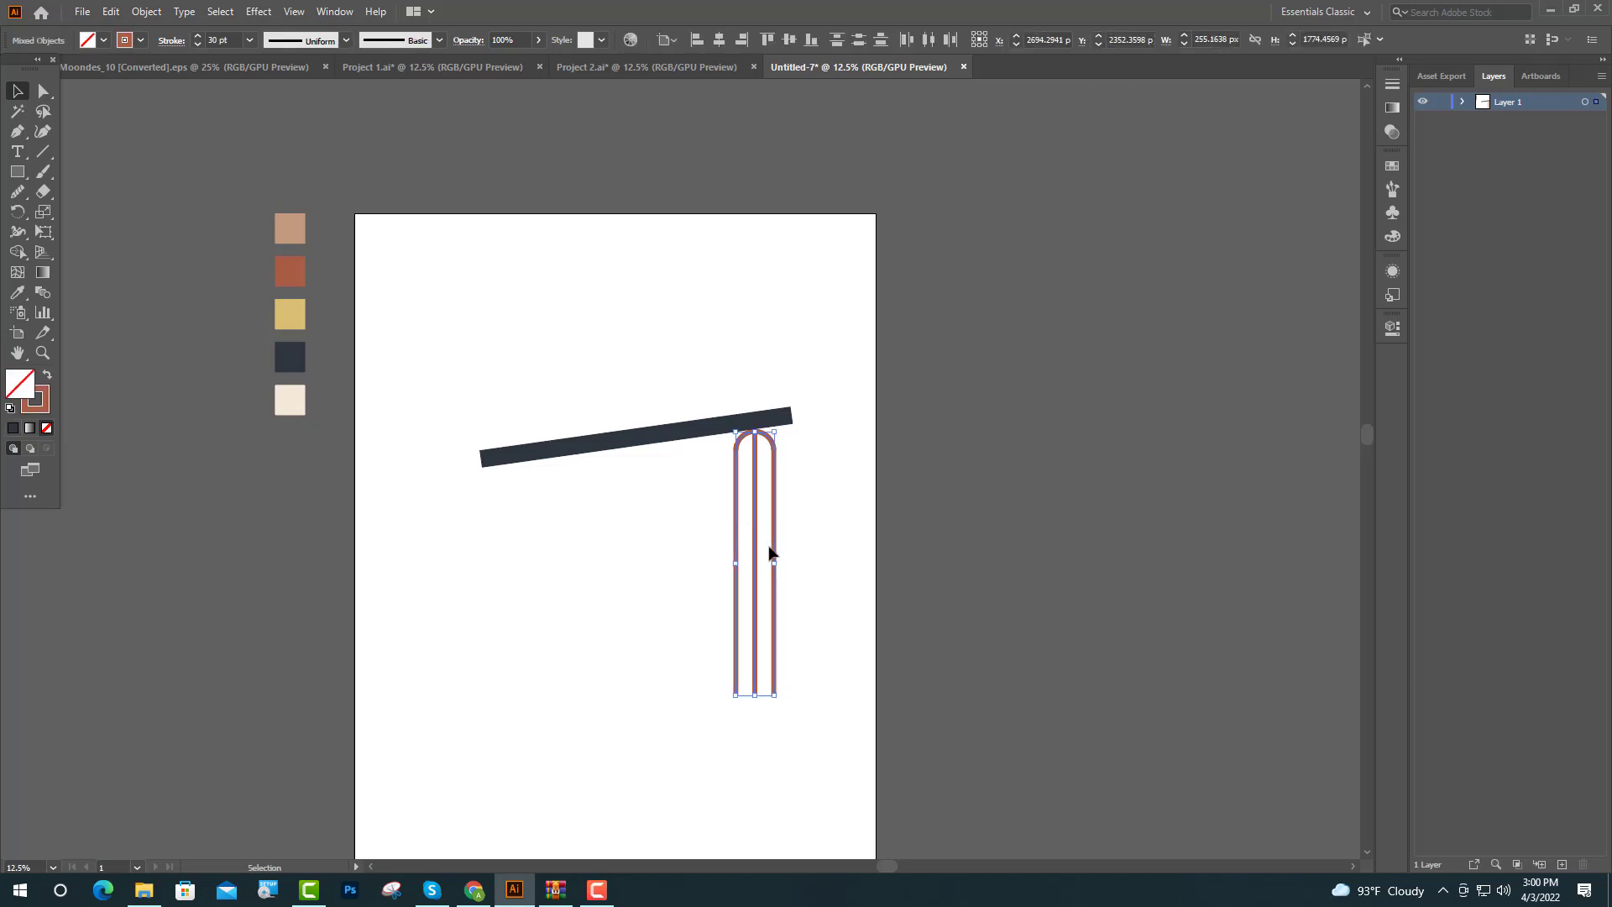
pyautogui.hotkey('ctrl', '+')
pyautogui.hotkey('ctrl', '+')
pyautogui.hotkey('ctrl', '+')
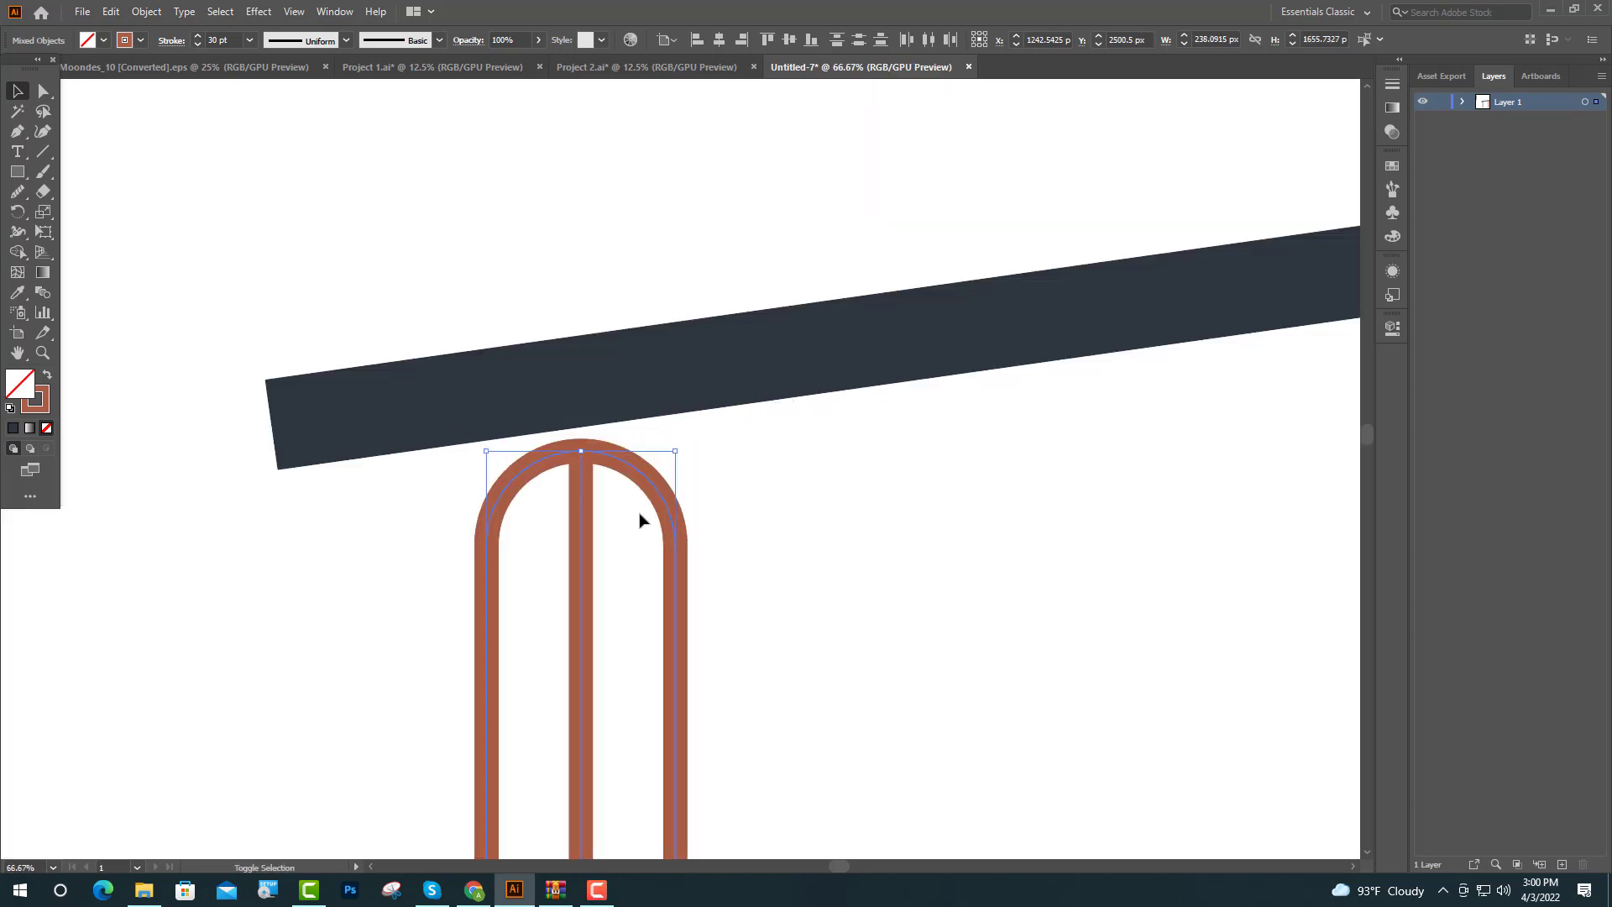
pyautogui.hotkey('shift', 'Down')
pyautogui.hotkey('shift', 'Down')
pyautogui.hotkey('shift', 'Down')
pyautogui.hotkey('shift', 'Down')
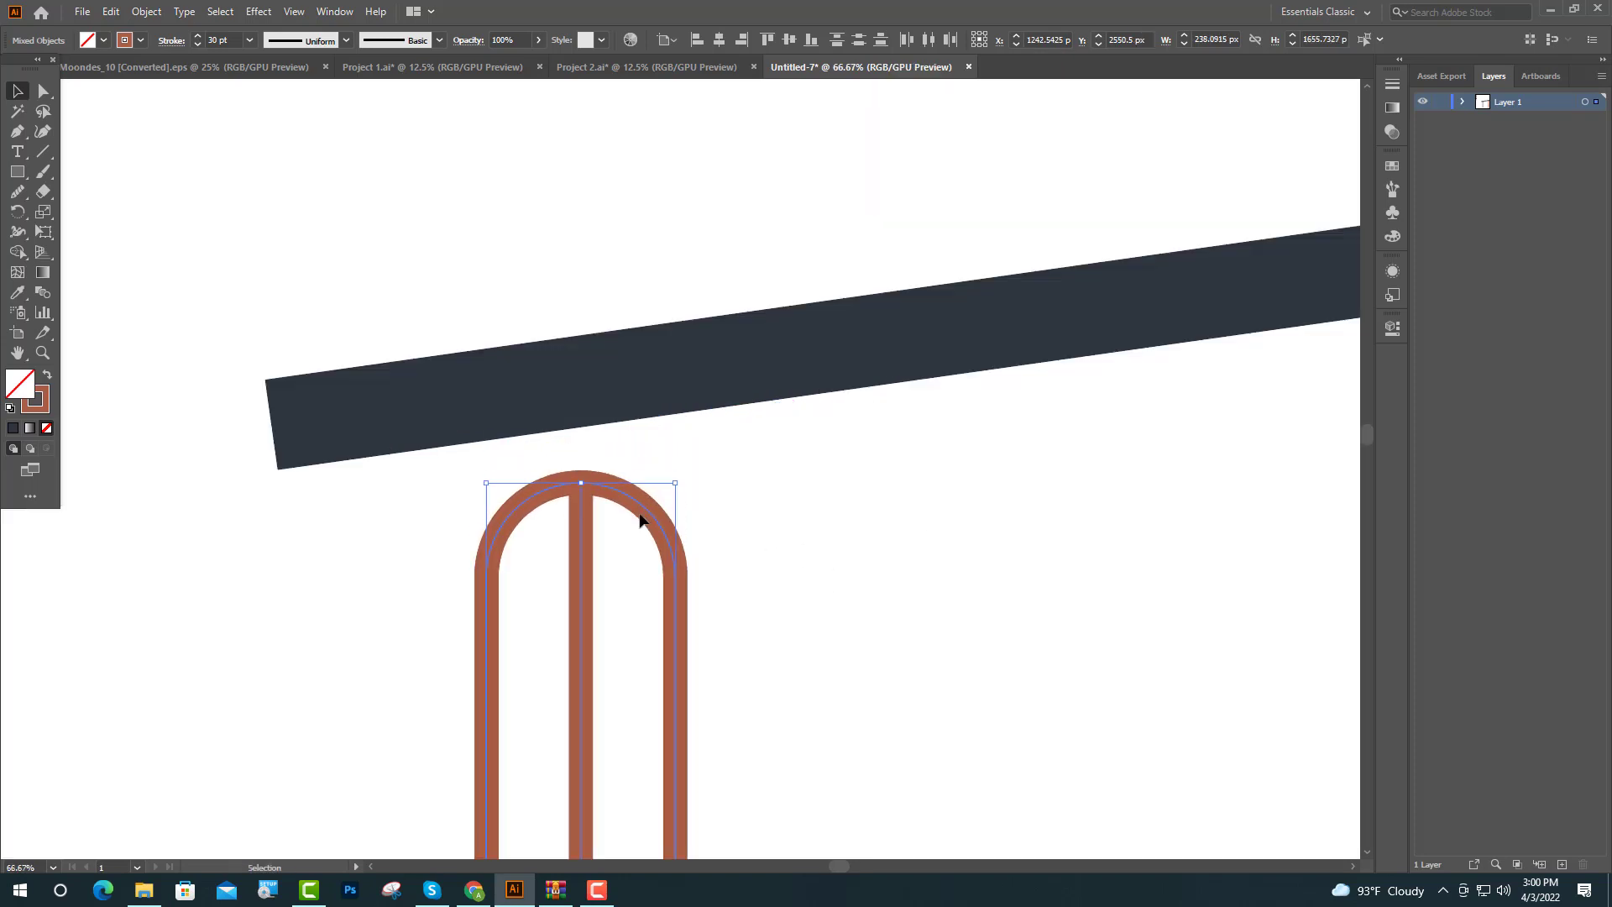
pyautogui.hotkey('ctrl', '-')
pyautogui.hotkey('ctrl', '-')
pyautogui.hotkey('ctrl', '-')
pyautogui.click(749, 544)
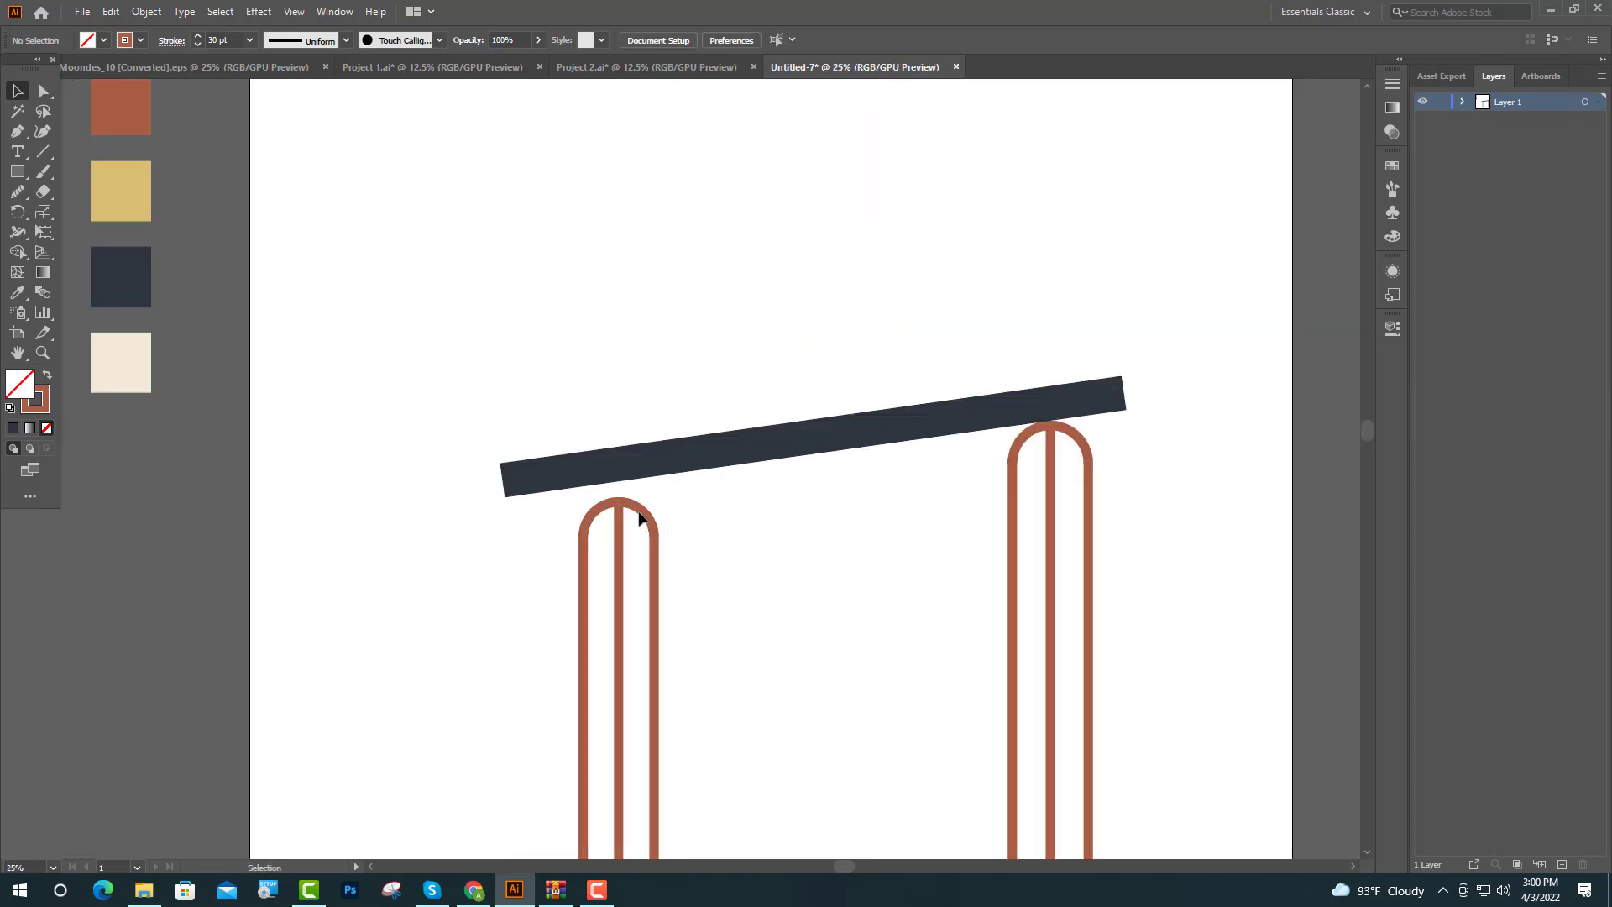
pyautogui.click(642, 514)
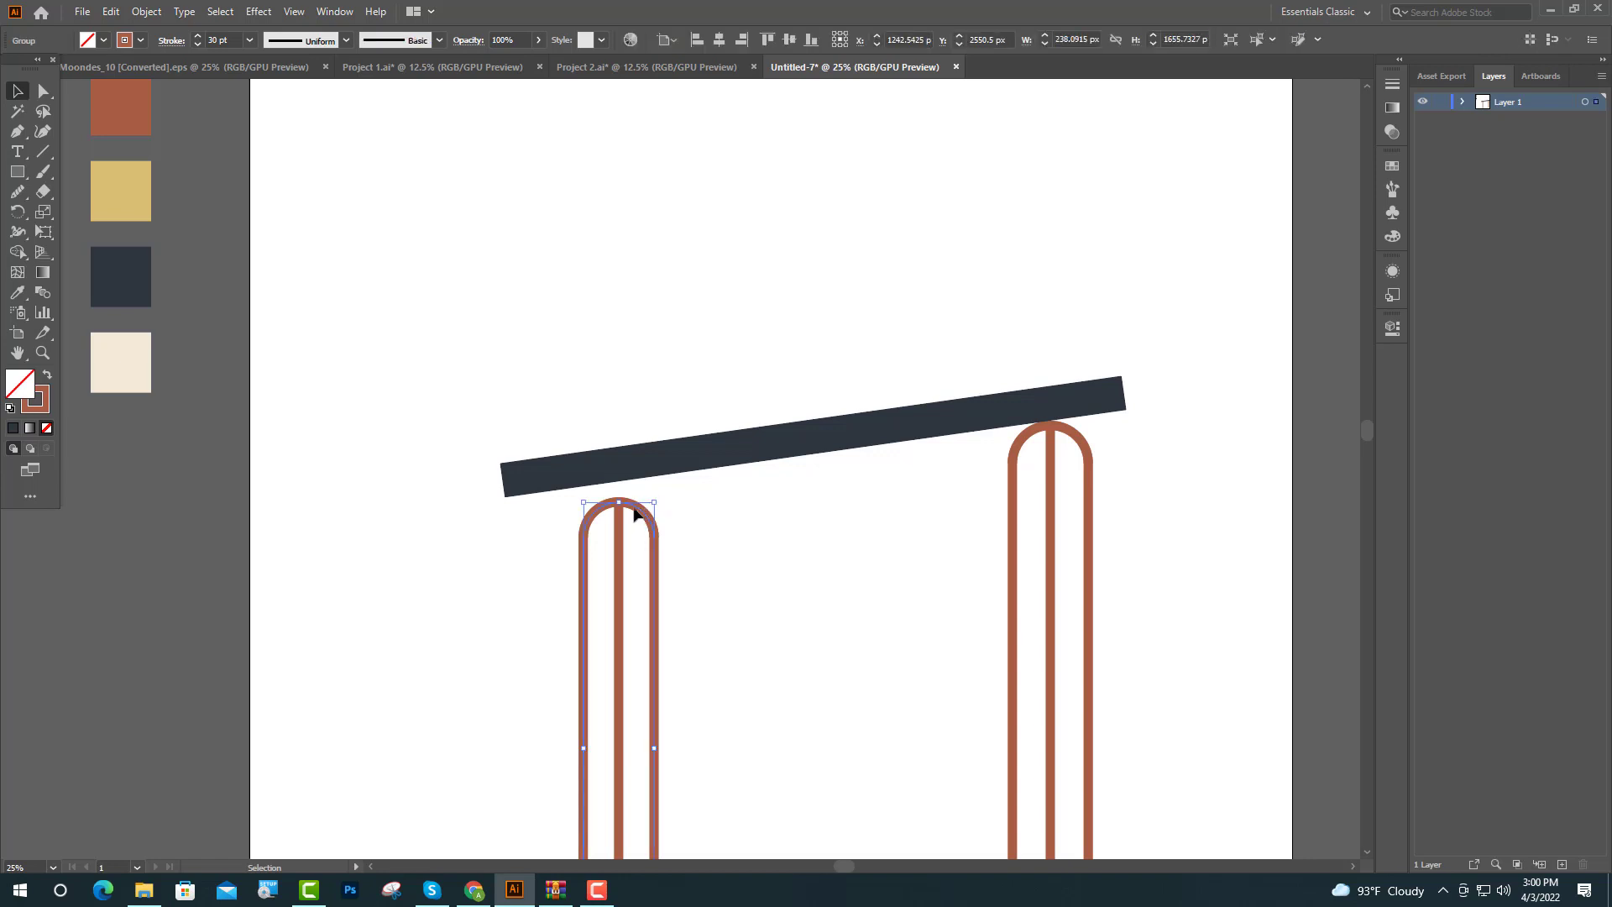
# Ungroup the left arch copy and delete its curved top
pyautogui.rightClick(635, 510)
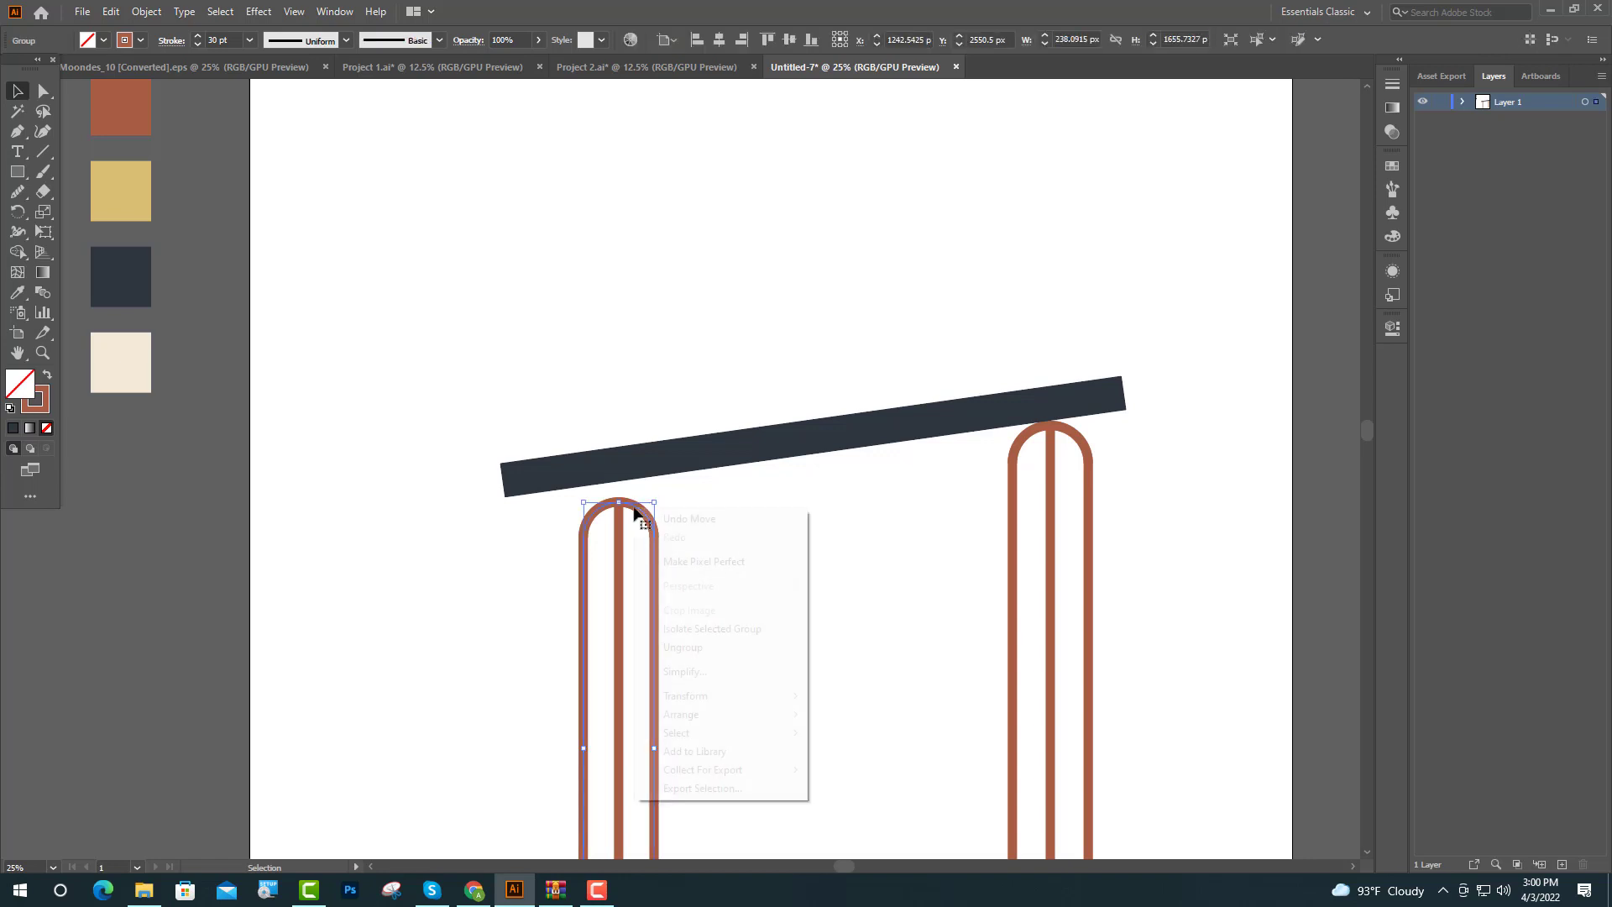
pyautogui.click(688, 647)
pyautogui.click(734, 571)
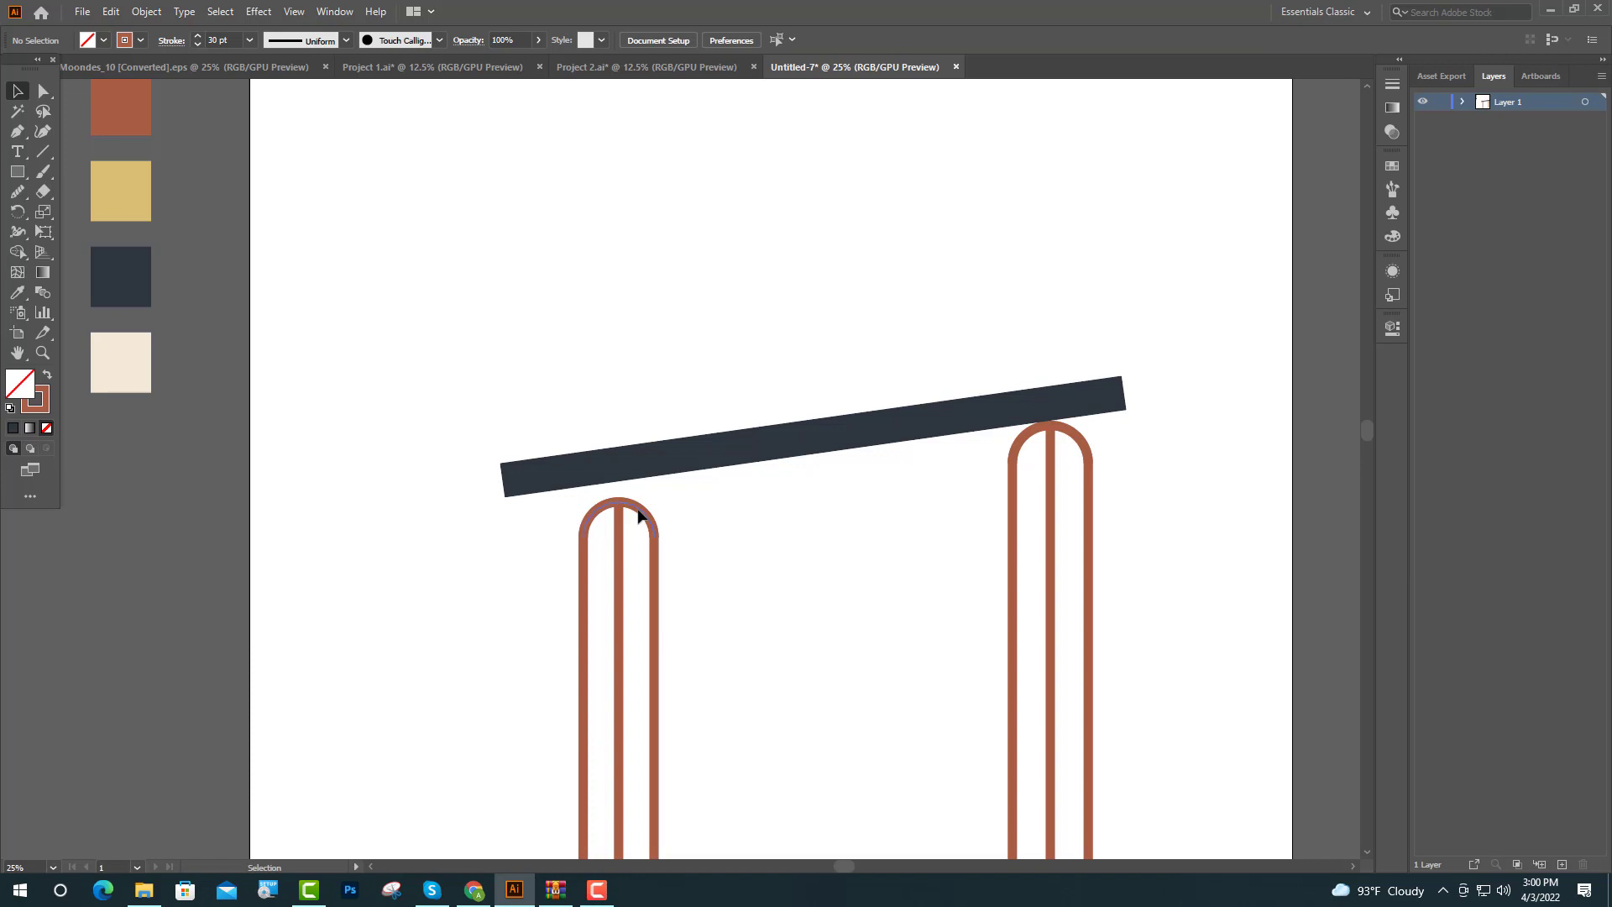
pyautogui.click(638, 514)
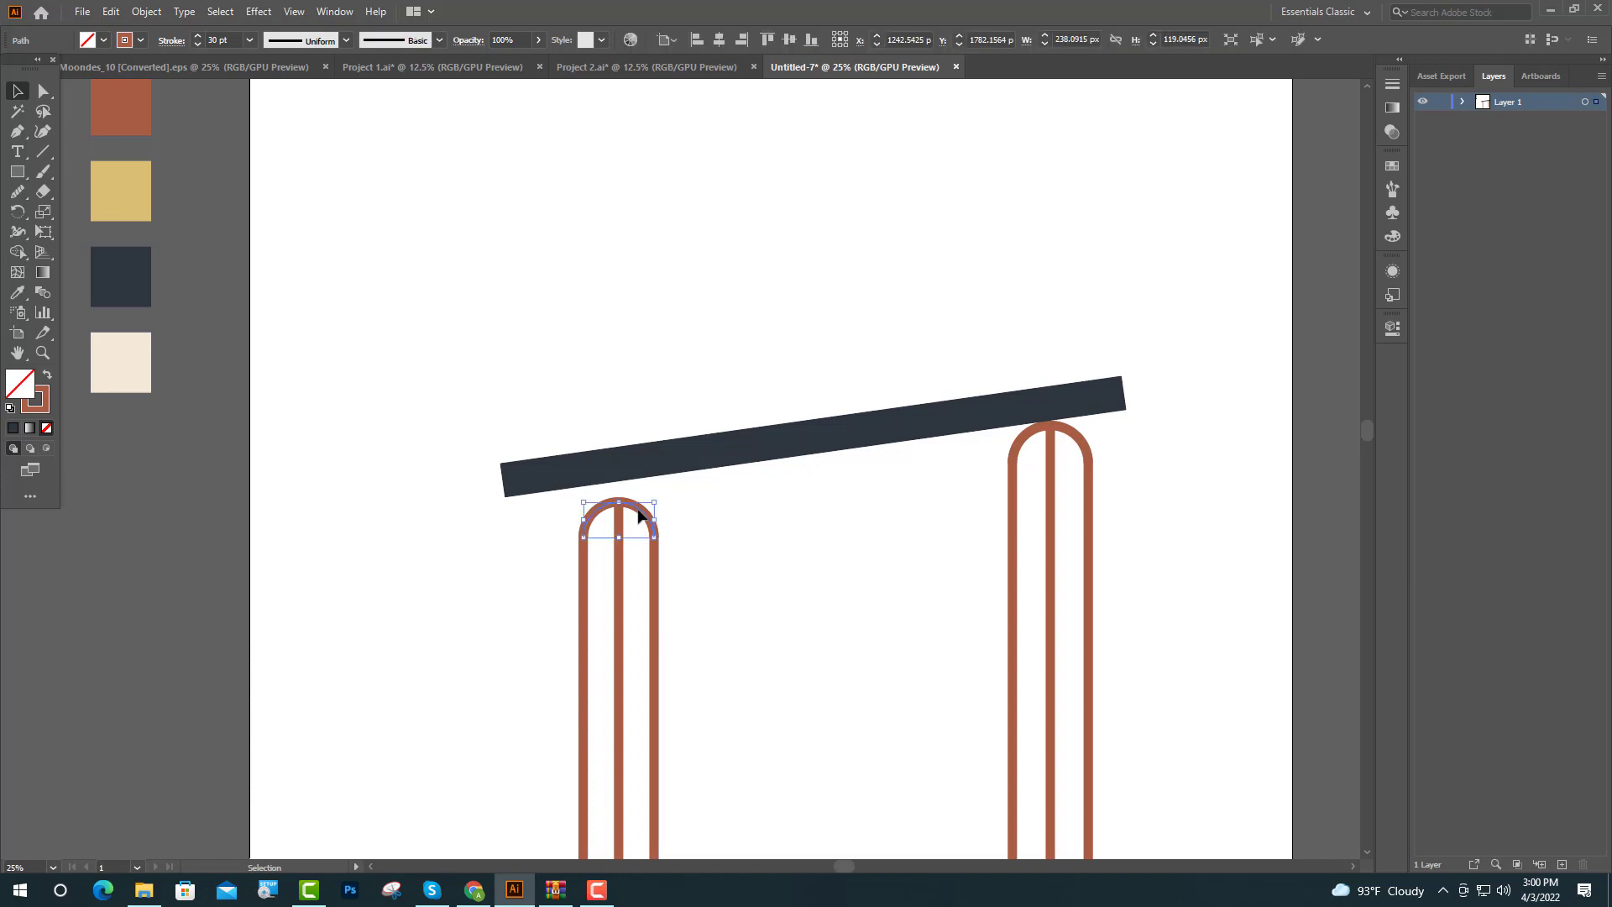
pyautogui.click(639, 515)
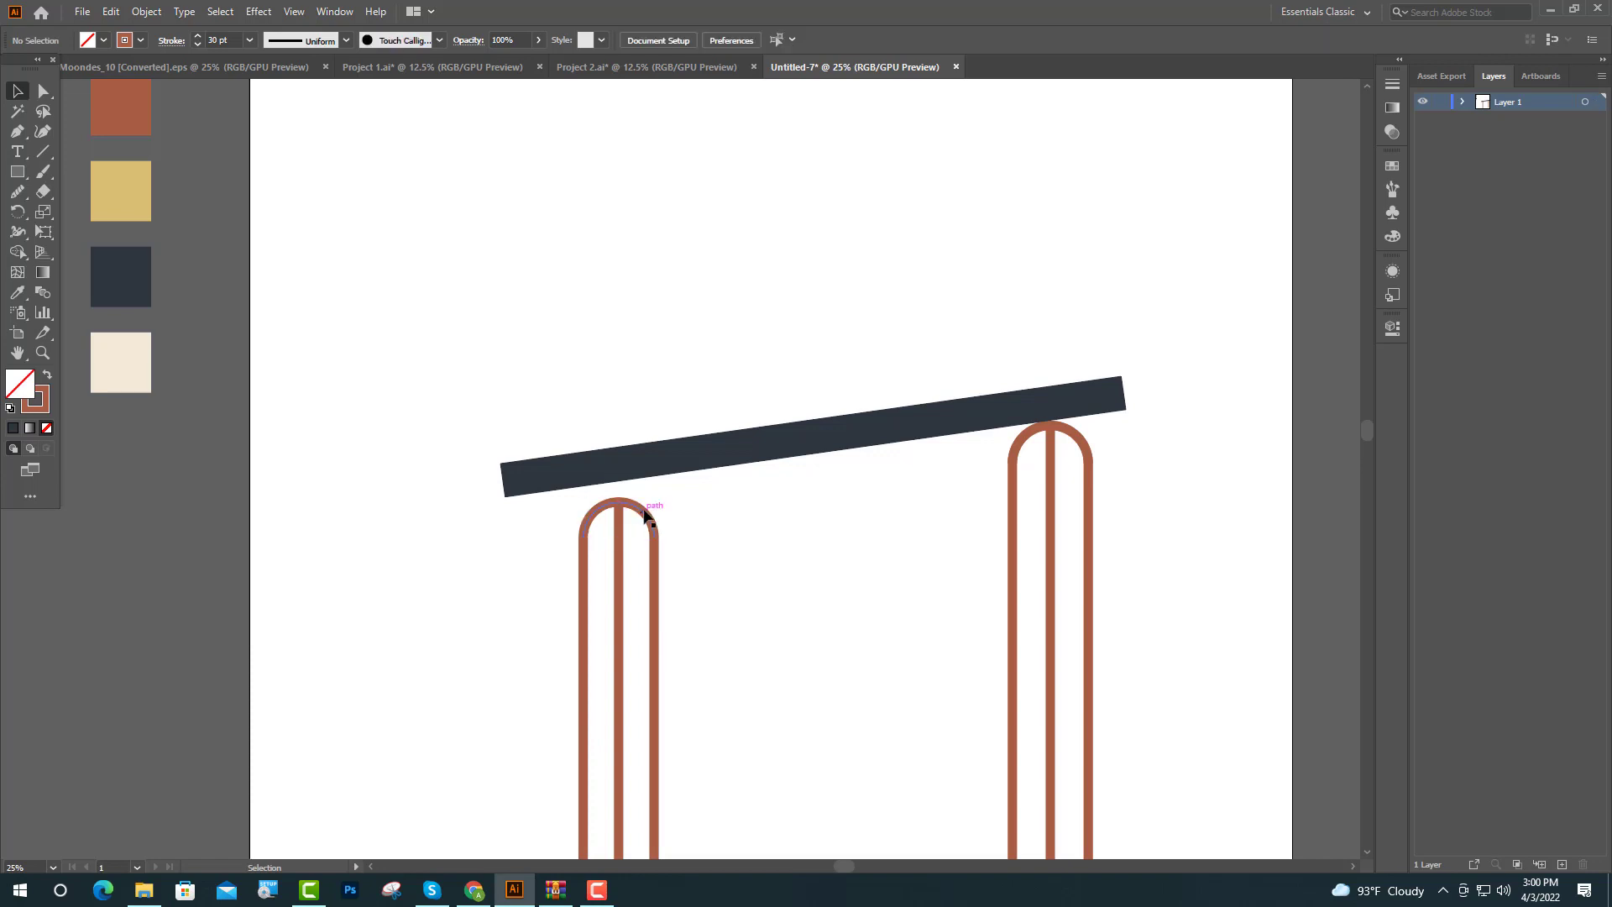
pyautogui.click(647, 517)
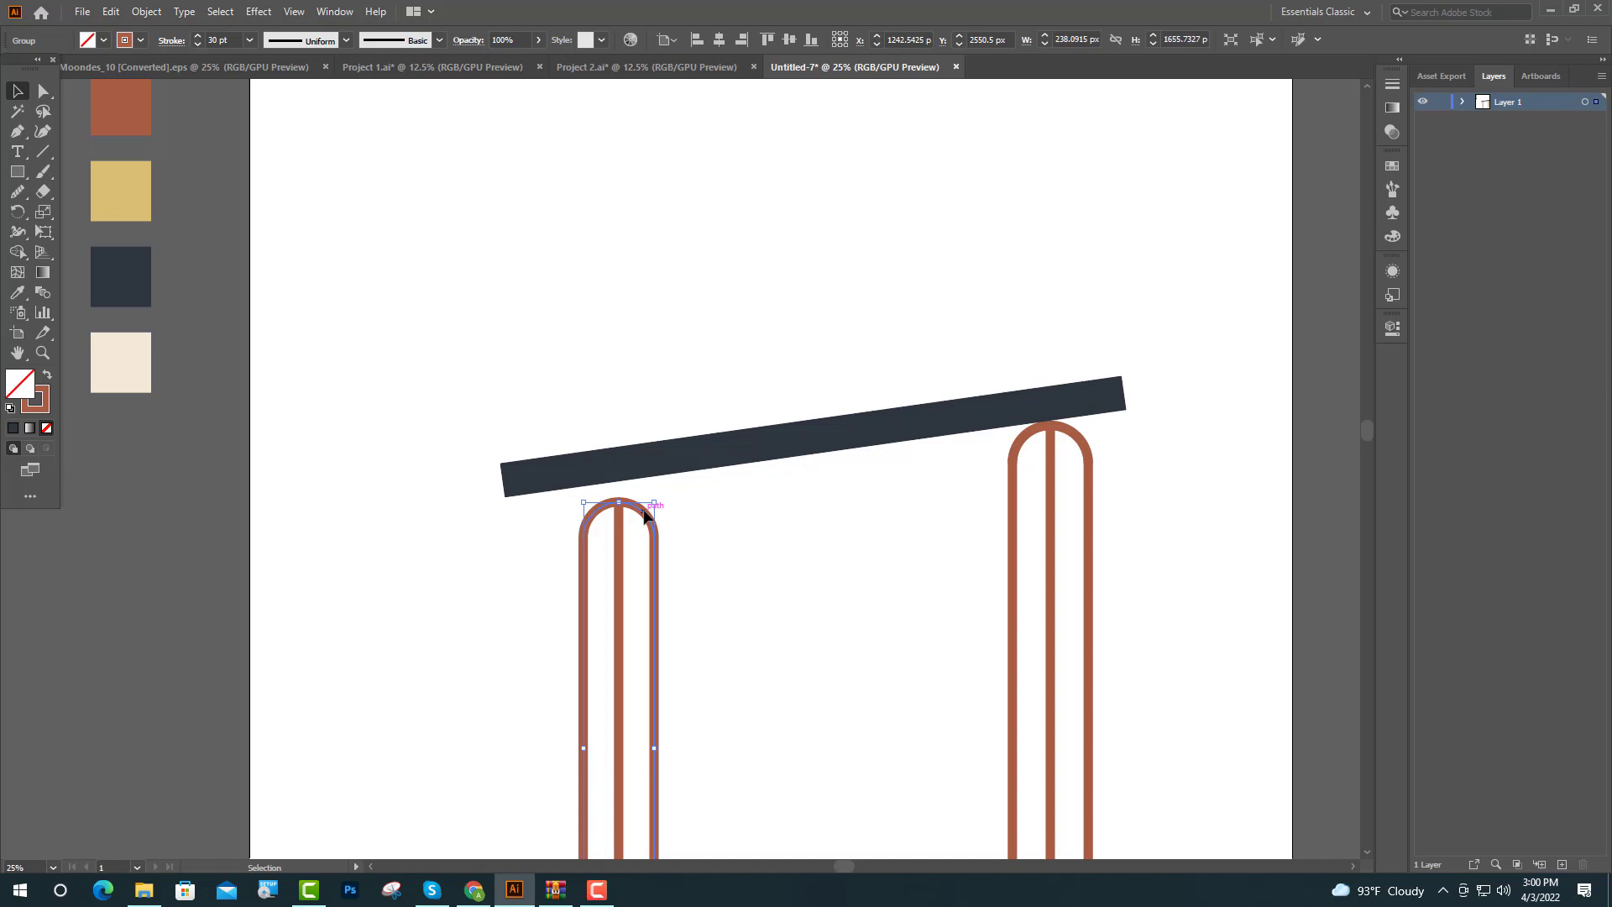
pyautogui.rightClick(645, 514)
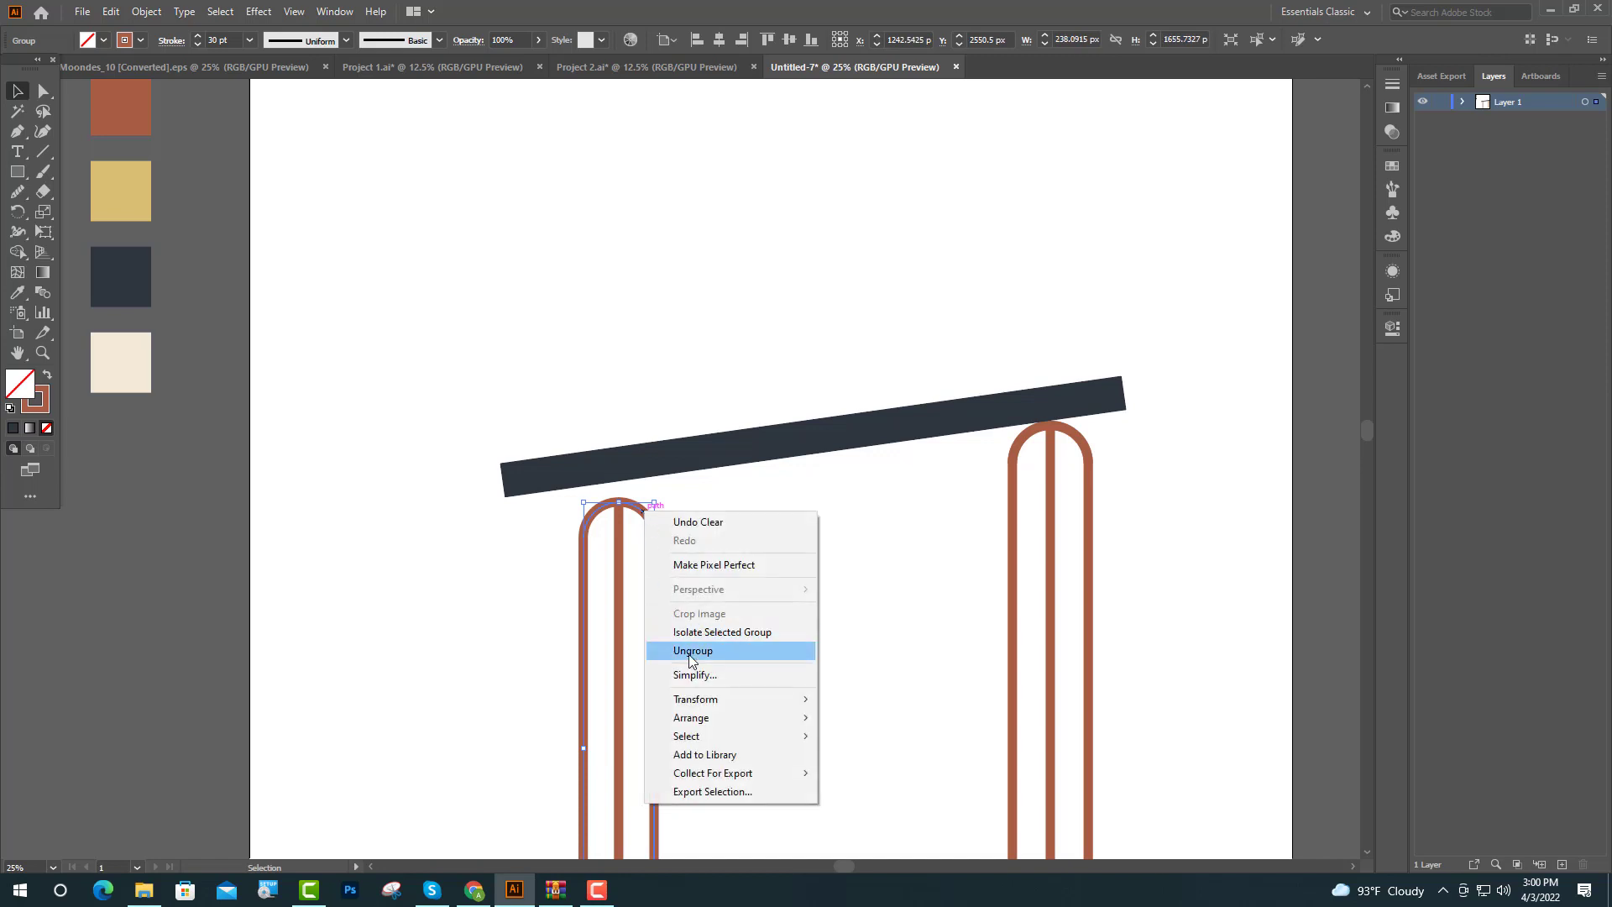
pyautogui.click(684, 651)
pyautogui.click(743, 550)
pyautogui.click(628, 510)
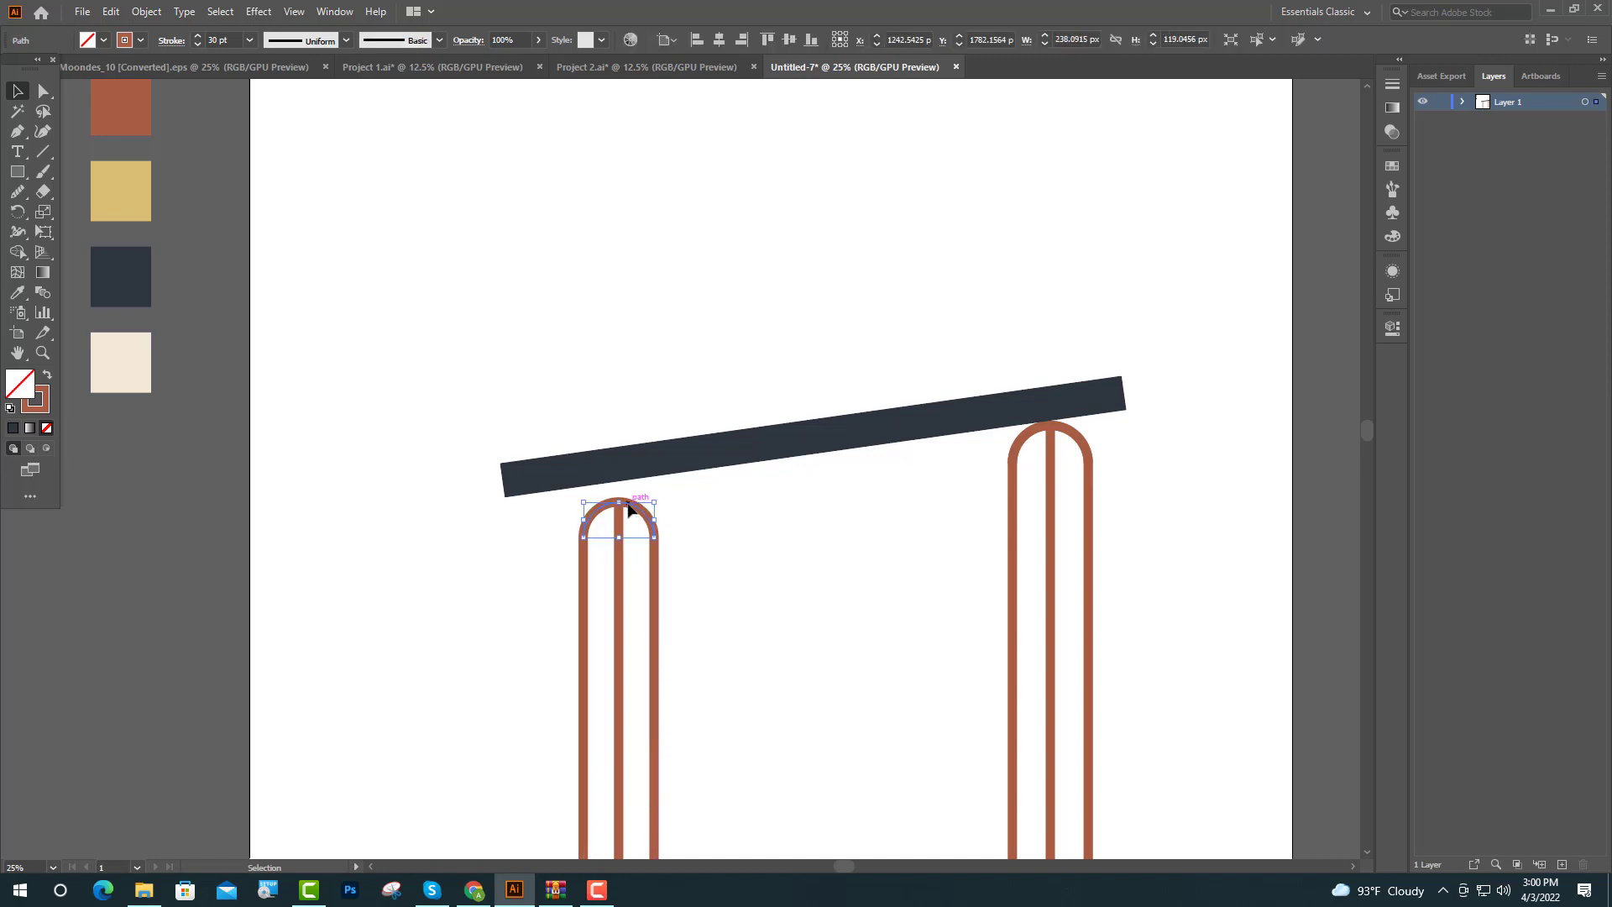
pyautogui.press('Delete')
pyautogui.scroll(-5, 628, 508)
# Drag the middle line's top anchor down level with the other two lines
pyautogui.press('a')
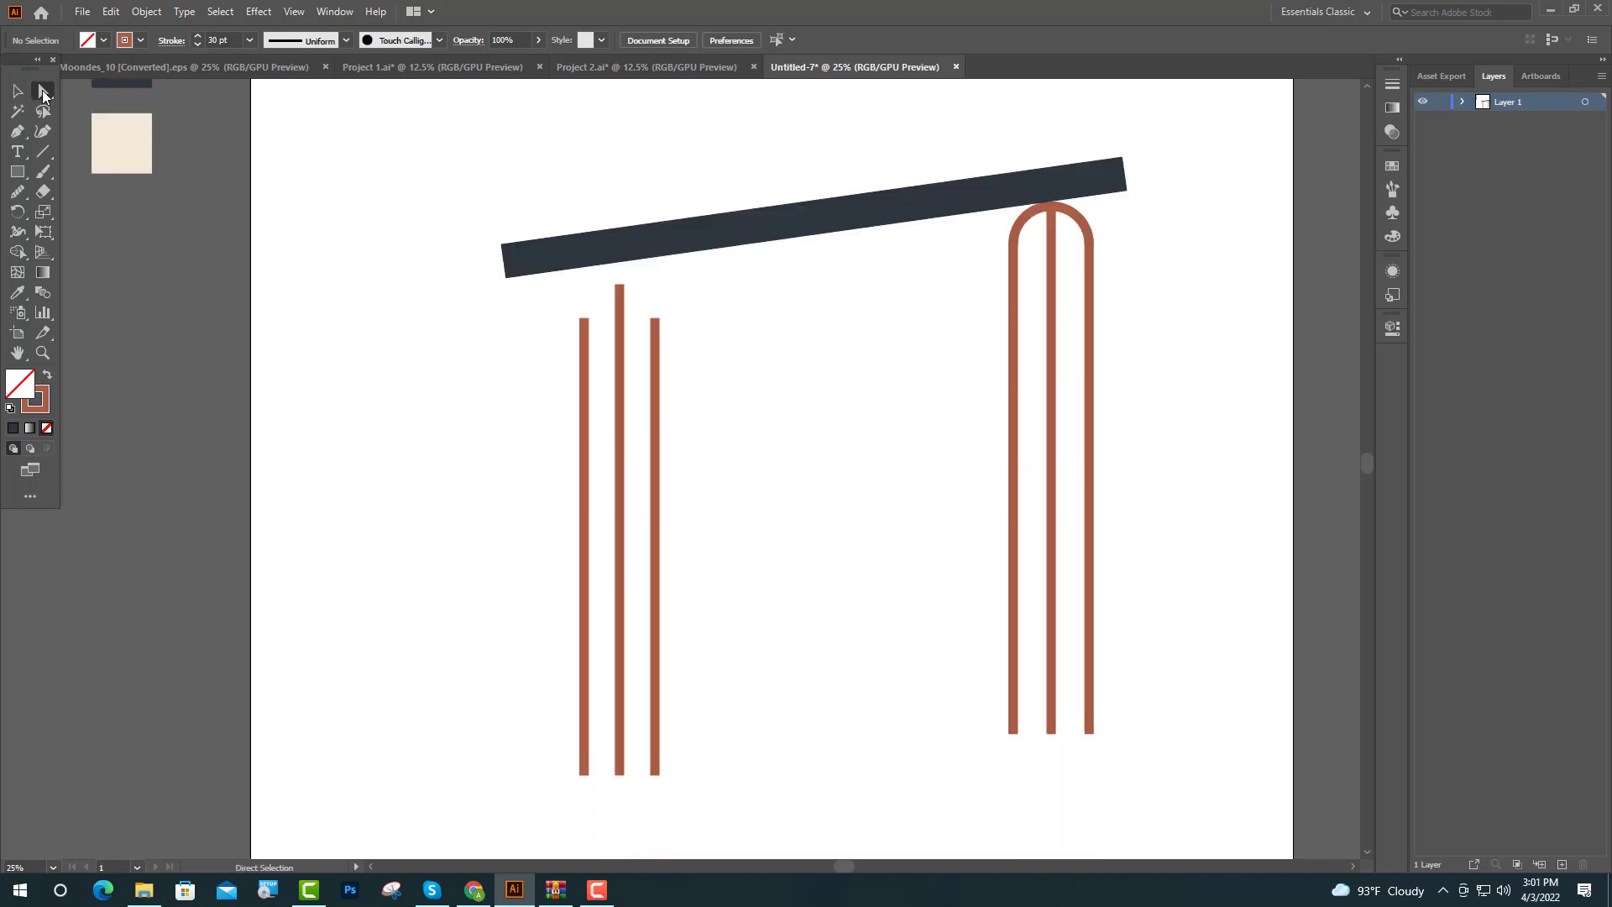
pyautogui.click(622, 290)
pyautogui.moveTo(621, 290); pyautogui.dragTo(622, 324)
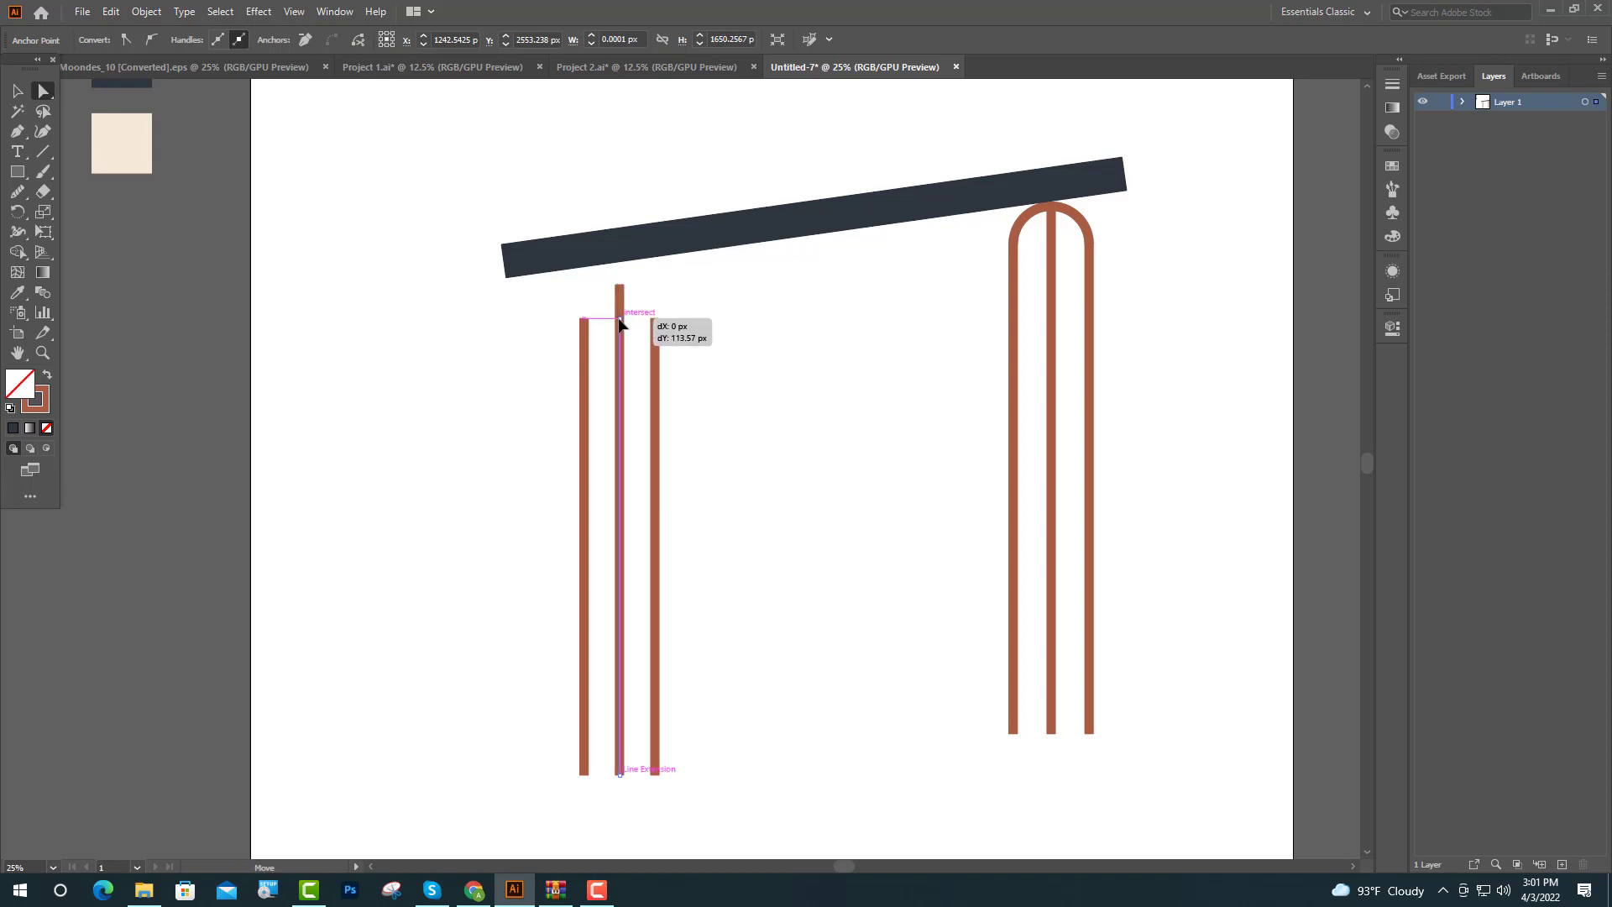
pyautogui.moveTo(622, 324); pyautogui.dragTo(622, 319)
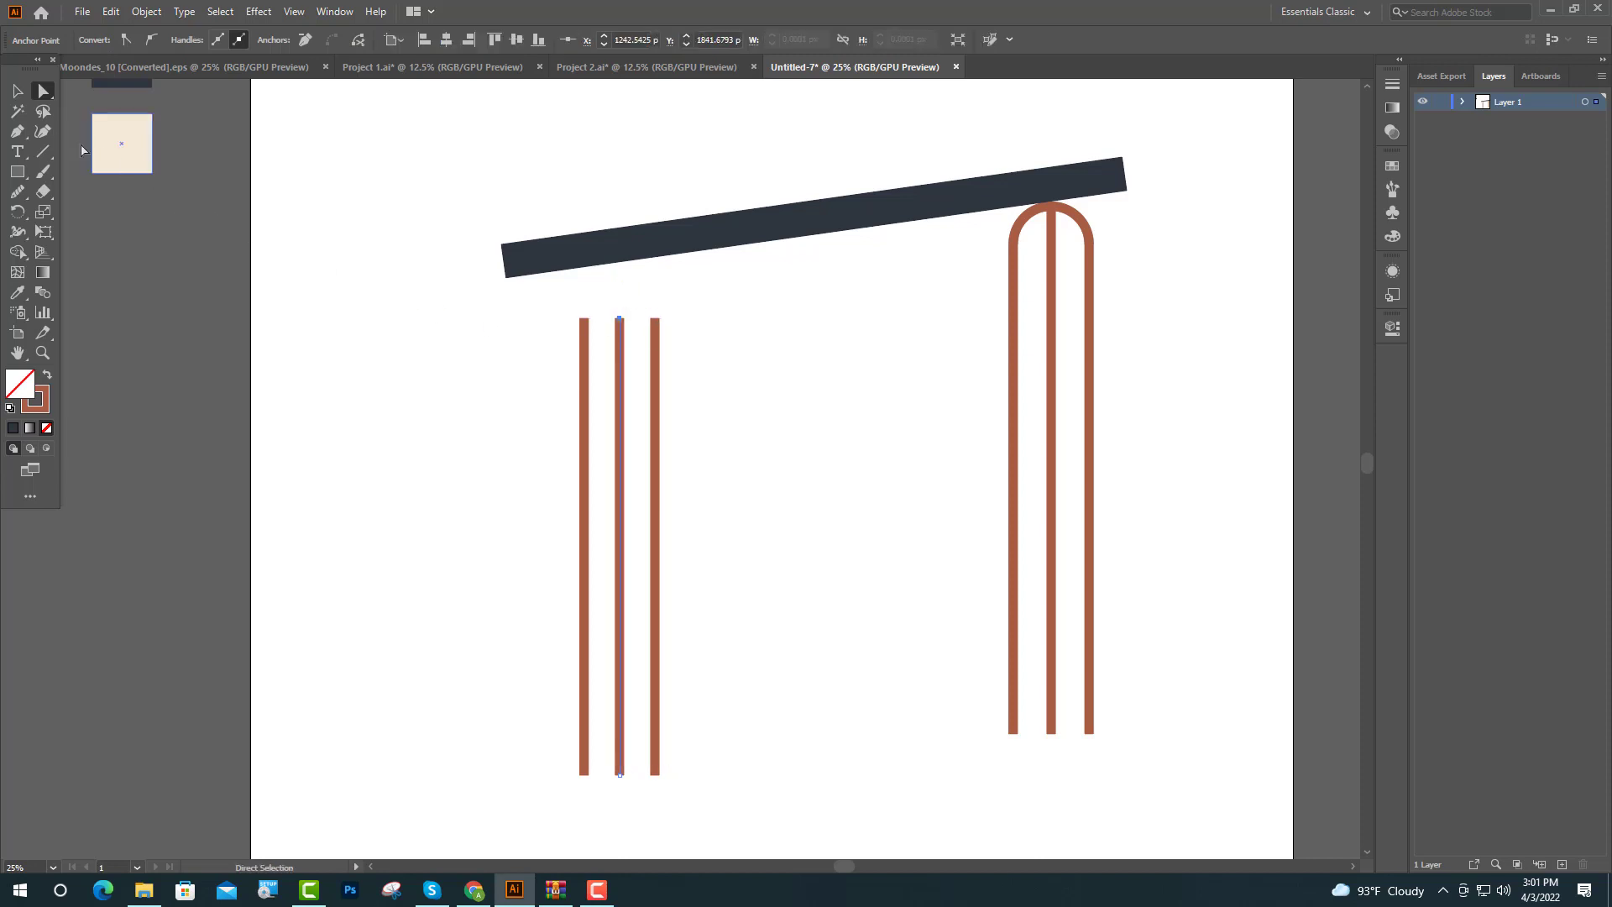
pyautogui.click(16, 91)
pyautogui.click(844, 424)
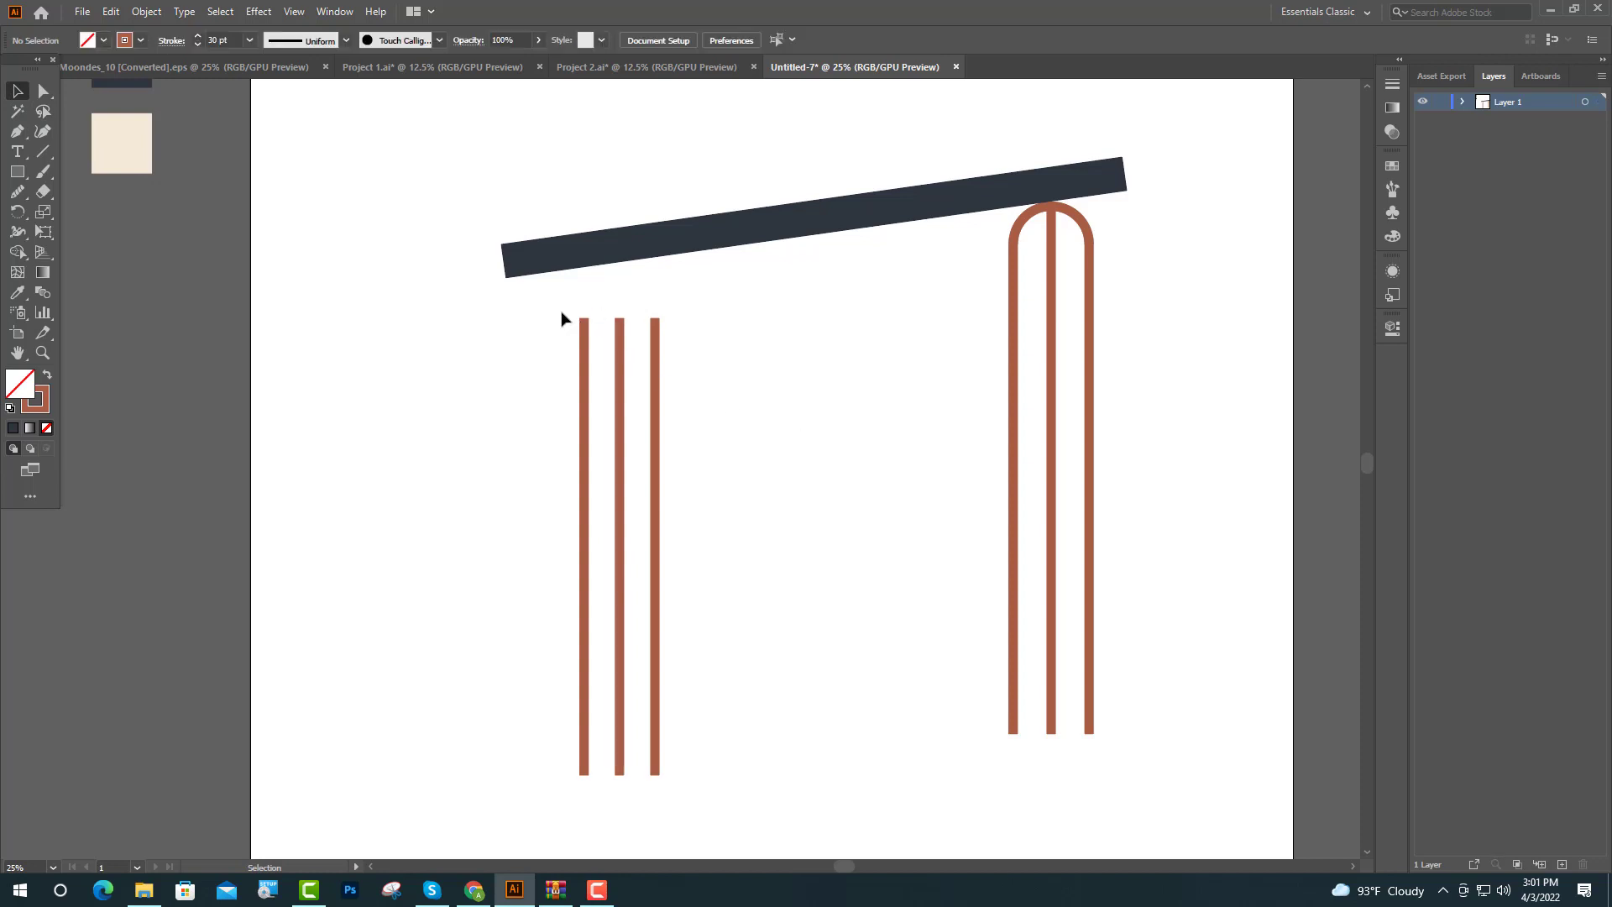
# Tilt the three left rust lines together at a slight angle
pyautogui.moveTo(561, 314); pyautogui.dragTo(686, 398)
pyautogui.scroll(3, 651, 336)
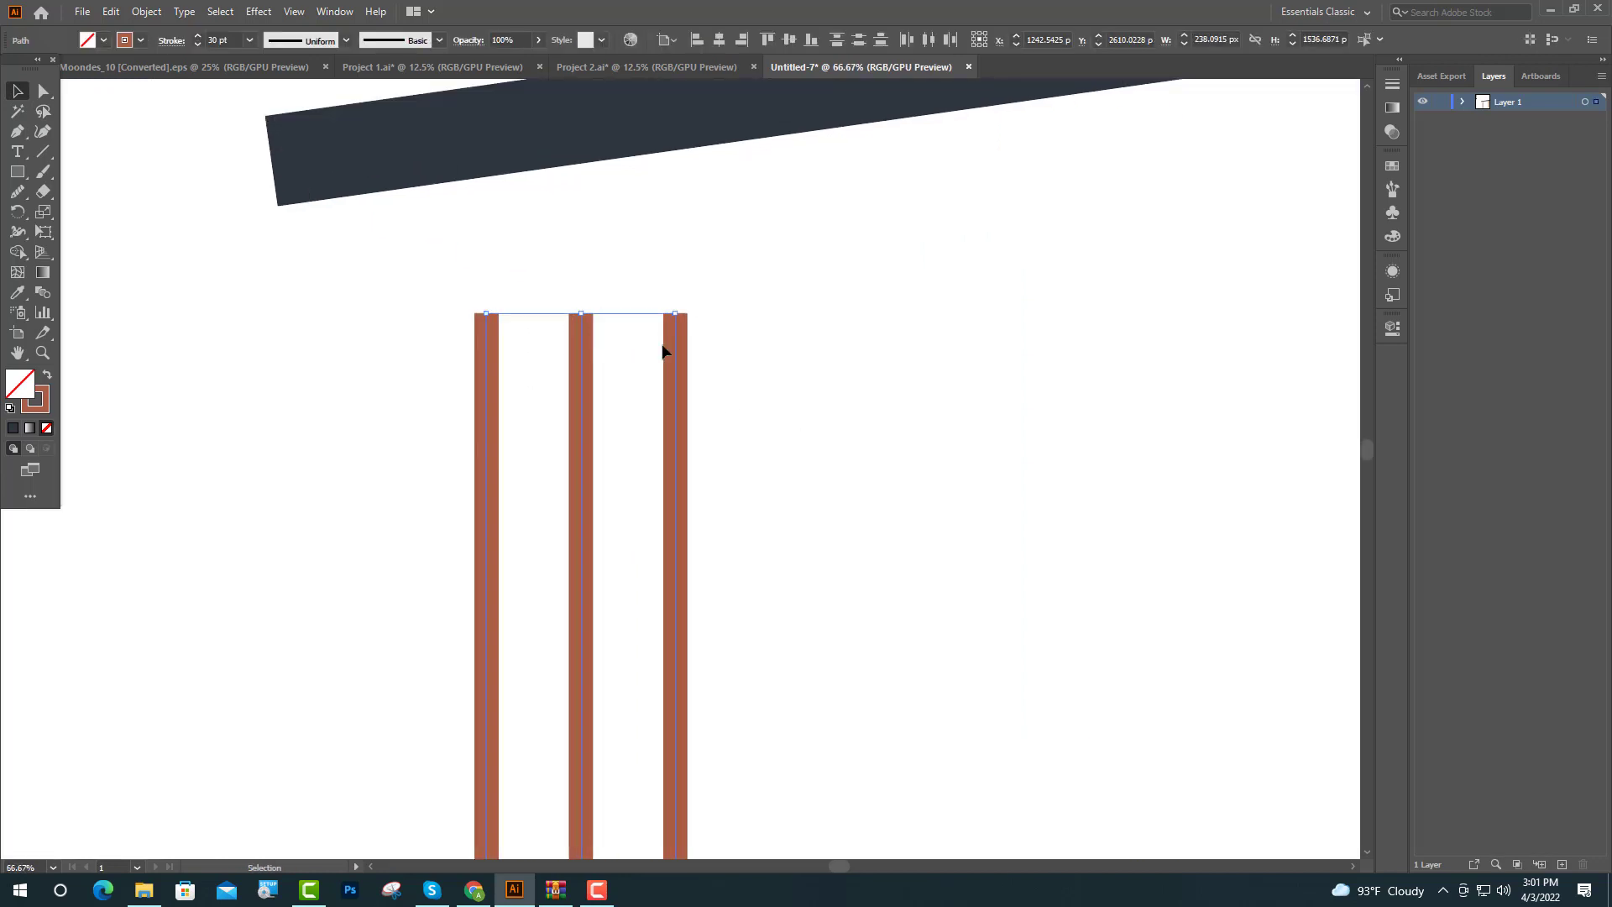
pyautogui.scroll(-3, 695, 356)
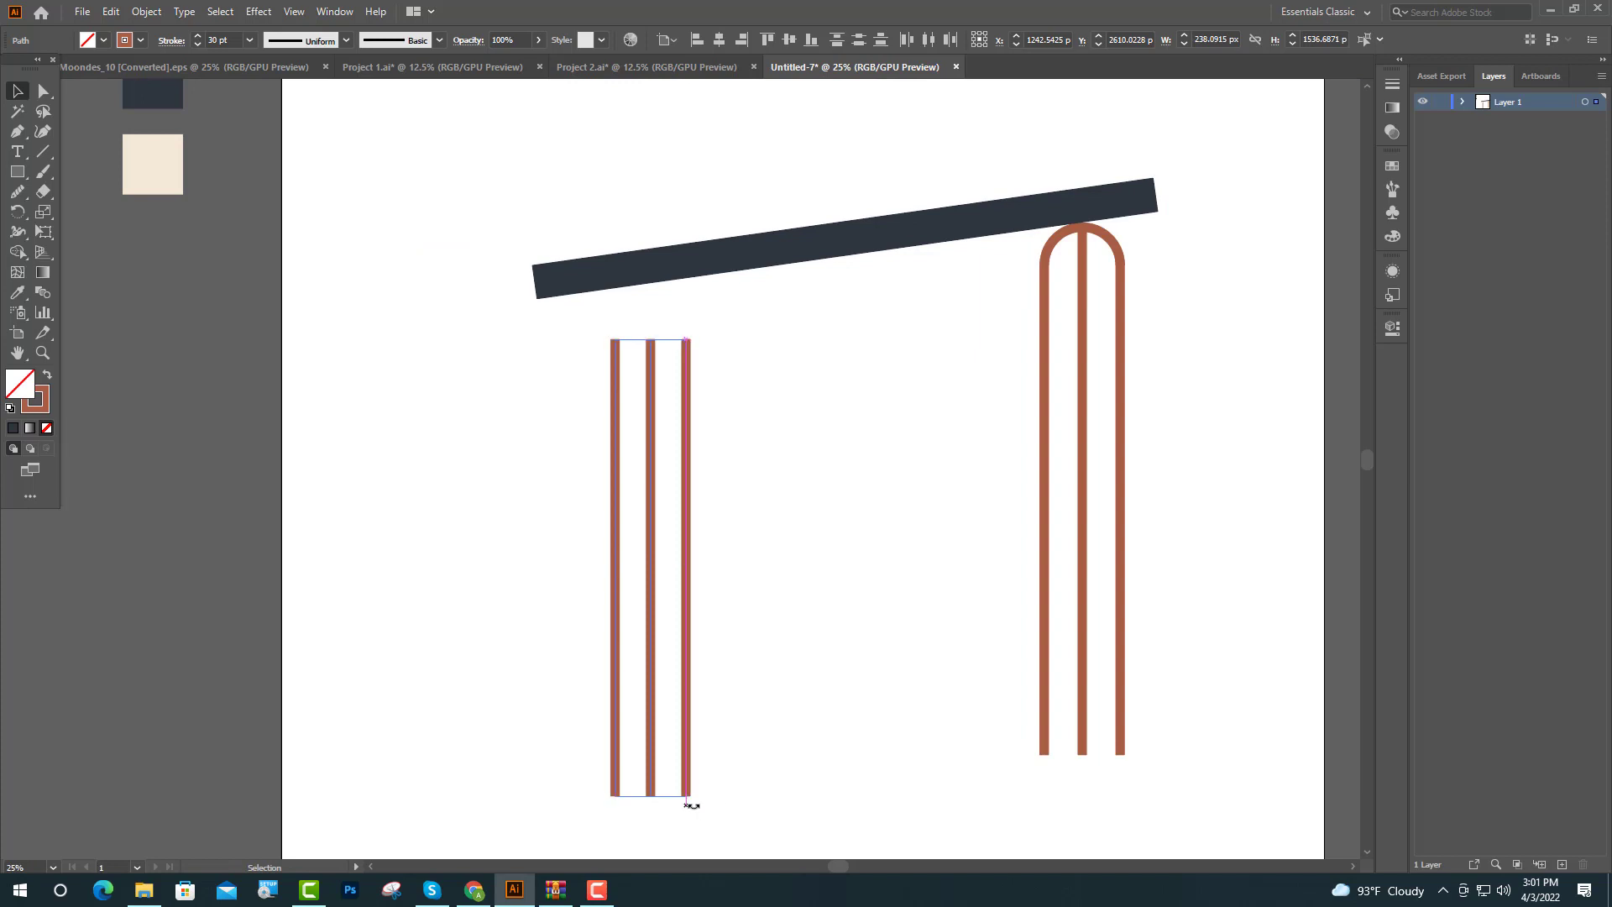
pyautogui.scroll(5, 690, 805)
pyautogui.moveTo(690, 805); pyautogui.dragTo(788, 722)
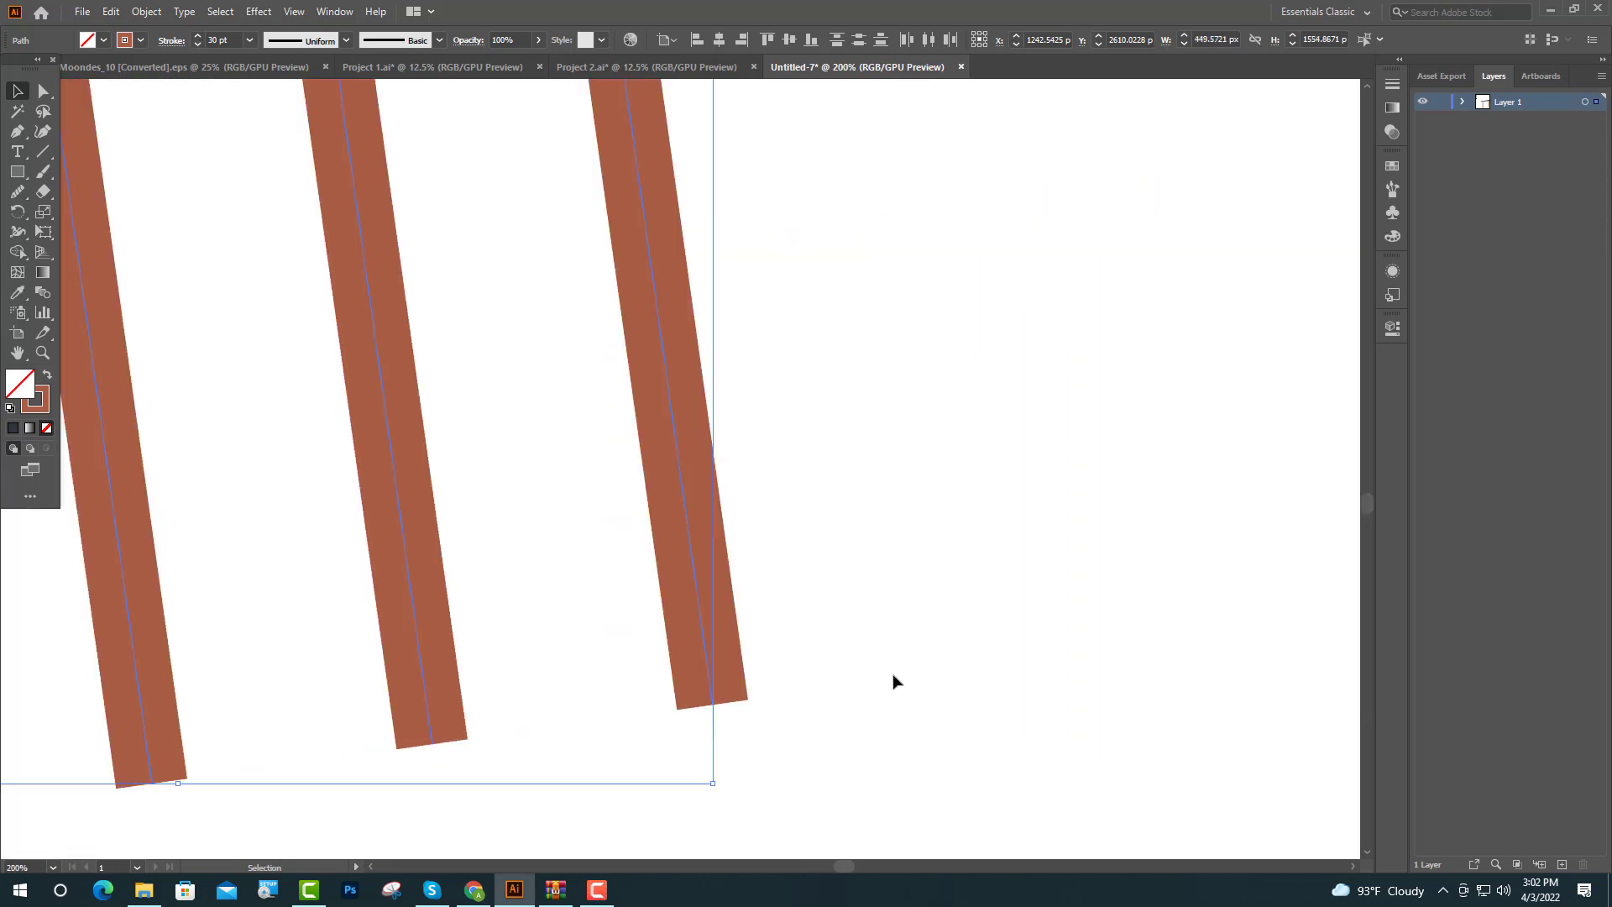
pyautogui.scroll(-5, 881, 674)
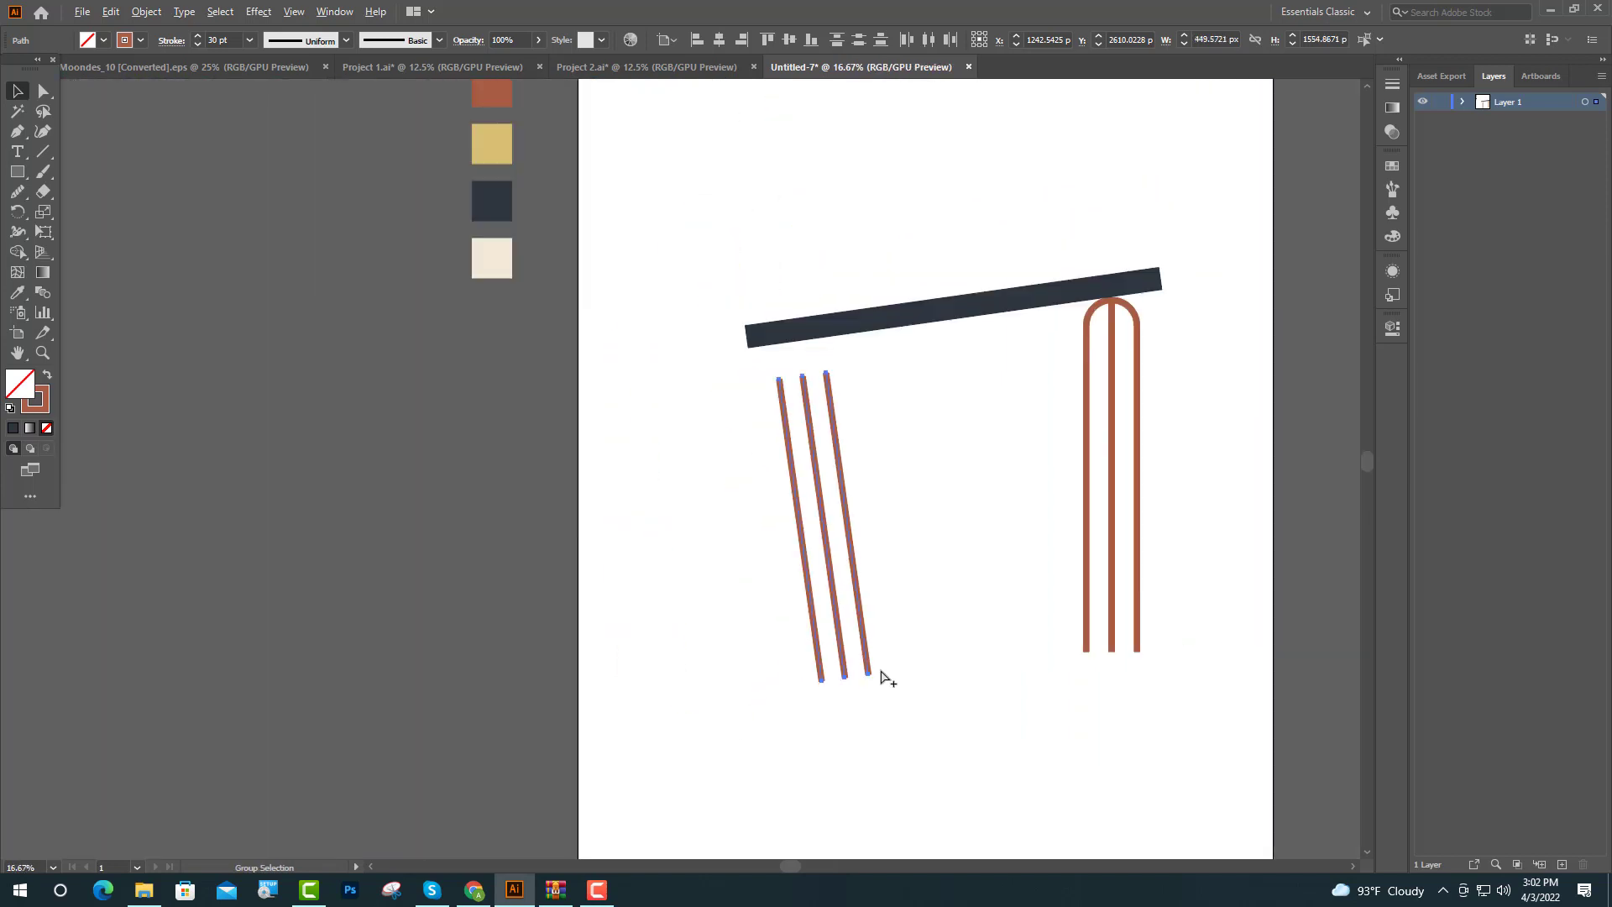
# Reselect the three tilted lines and nudge them up toward the navy bar
pyautogui.click(1171, 688)
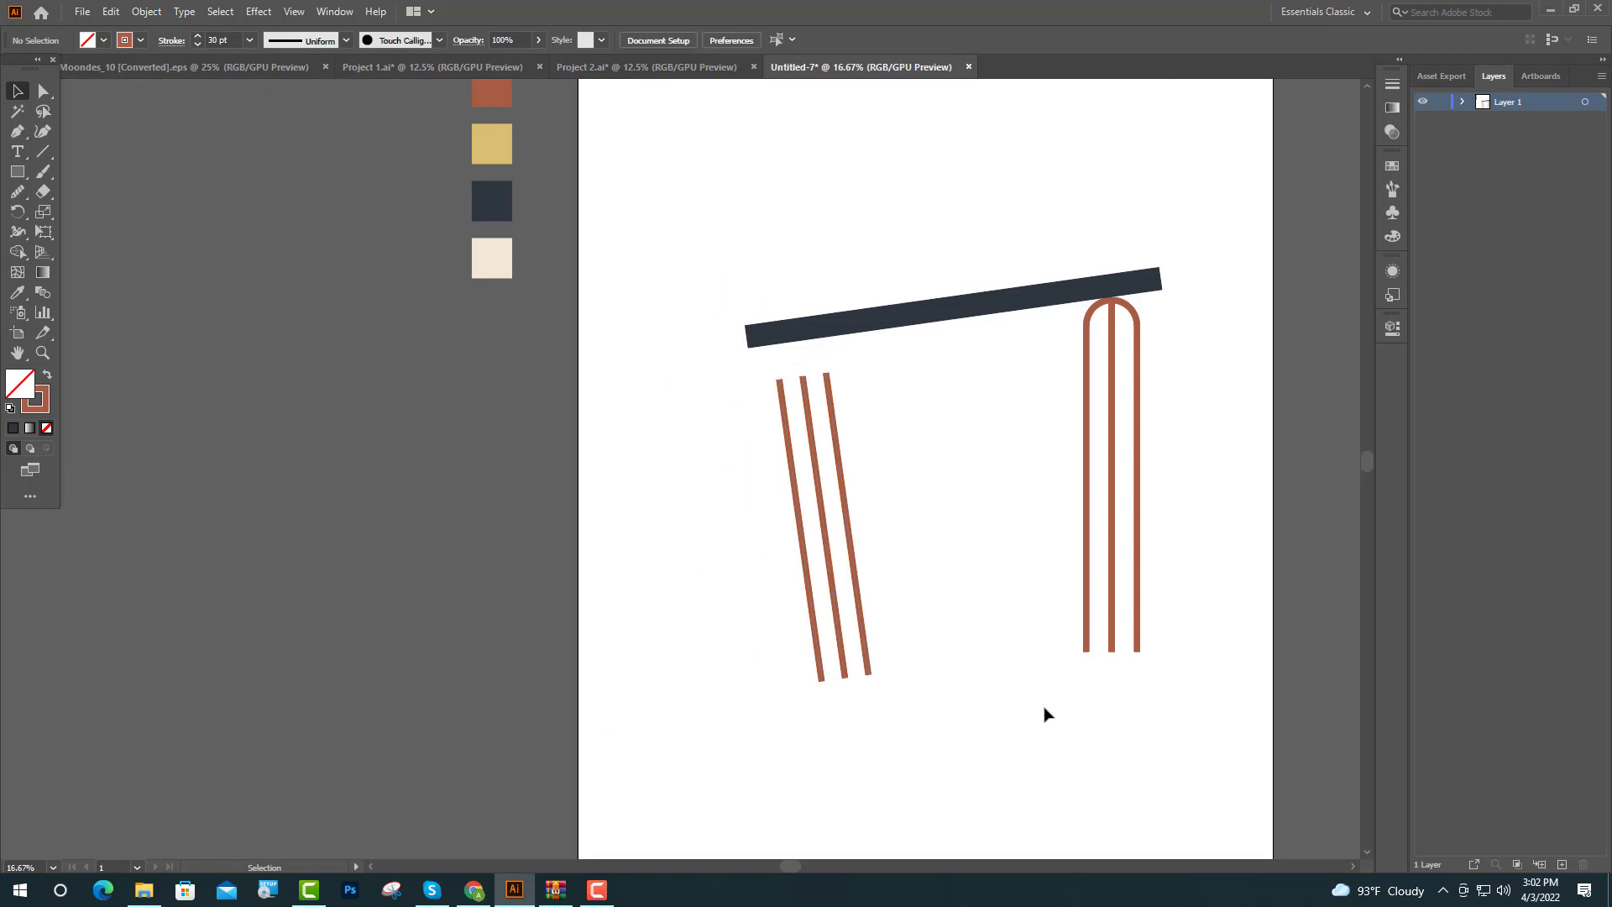
pyautogui.click(844, 663)
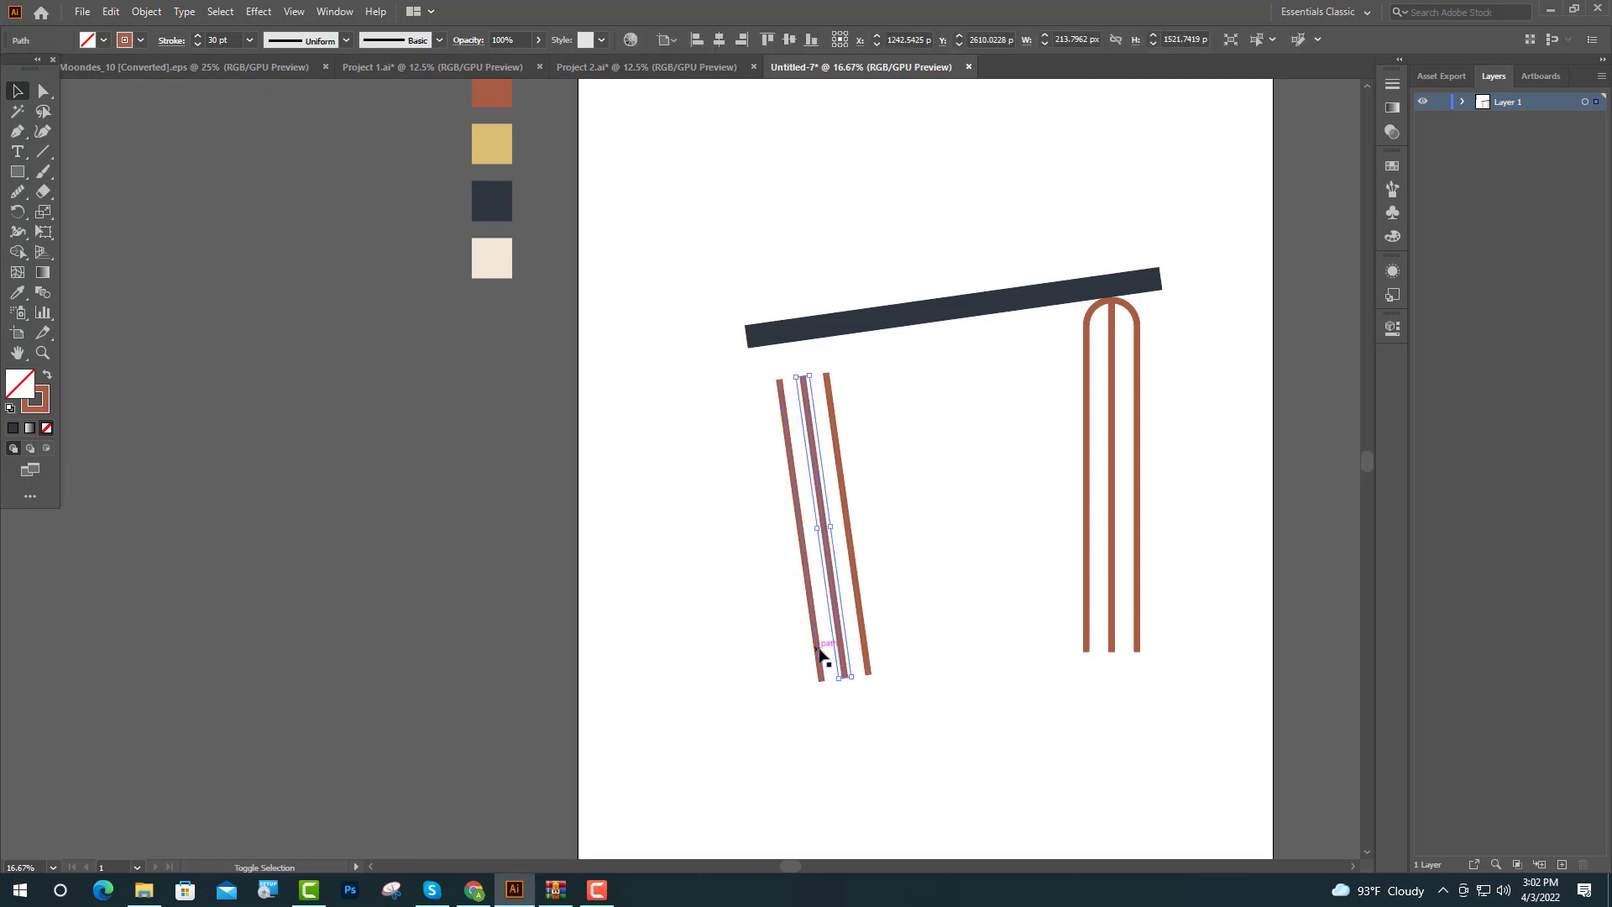
pyautogui.keyDown('shift'); pyautogui.click(819, 659); pyautogui.keyUp('shift')
pyautogui.keyDown('shift'); pyautogui.click(866, 647); pyautogui.keyUp('shift')
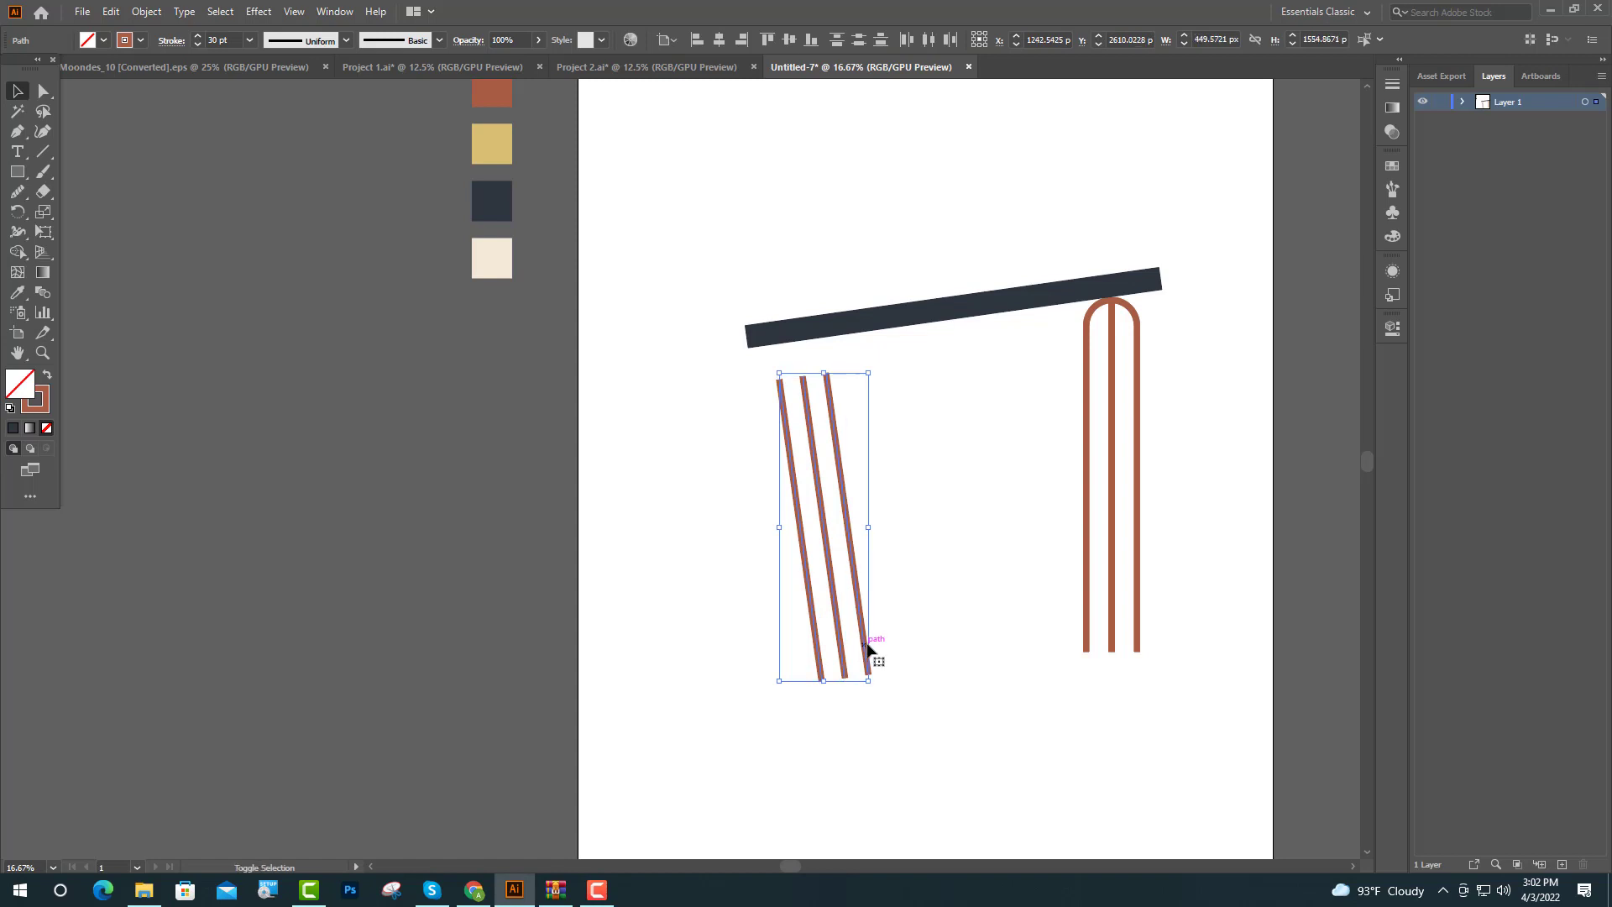
pyautogui.hotkey('shift', 'Up')
pyautogui.hotkey('shift', 'Up')
pyautogui.hotkey('shift', 'Up')
pyautogui.hotkey('shift', 'Up')
pyautogui.hotkey('shift', 'Up')
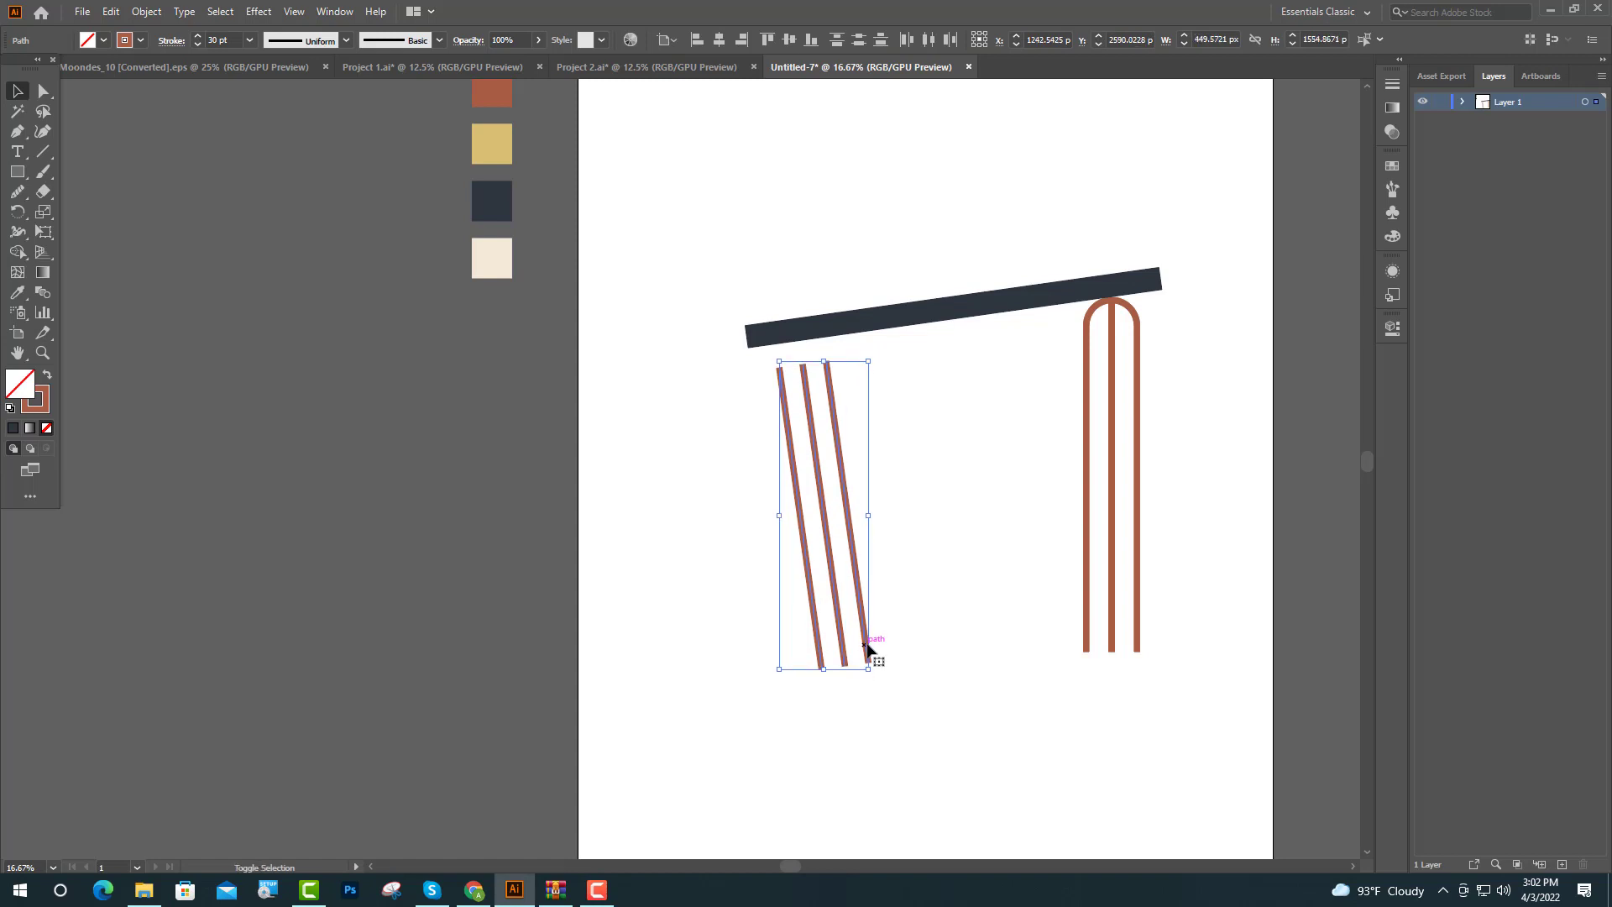
pyautogui.hotkey('shift', 'Up')
pyautogui.hotkey('shift', 'Up')
pyautogui.hotkey('shift', 'Up')
pyautogui.hotkey('shift', 'Up')
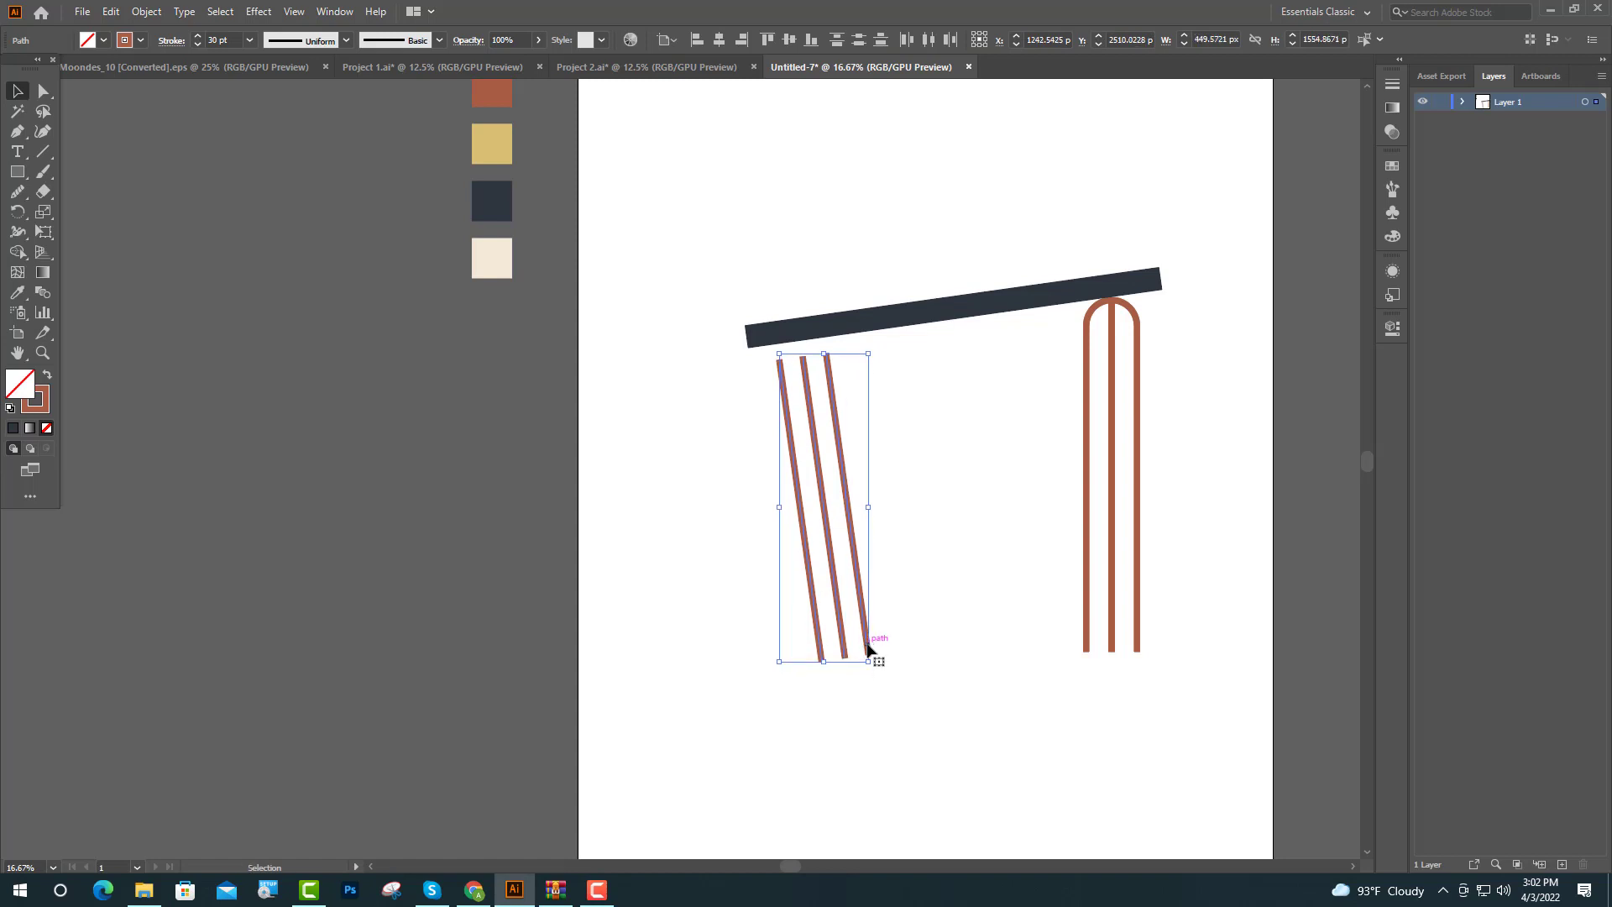
# Rotate the rust arch and its middle line about 8° to match the left lines
pyautogui.click(1086, 639)
pyautogui.keyDown('shift'); pyautogui.click(1111, 640); pyautogui.keyUp('shift')
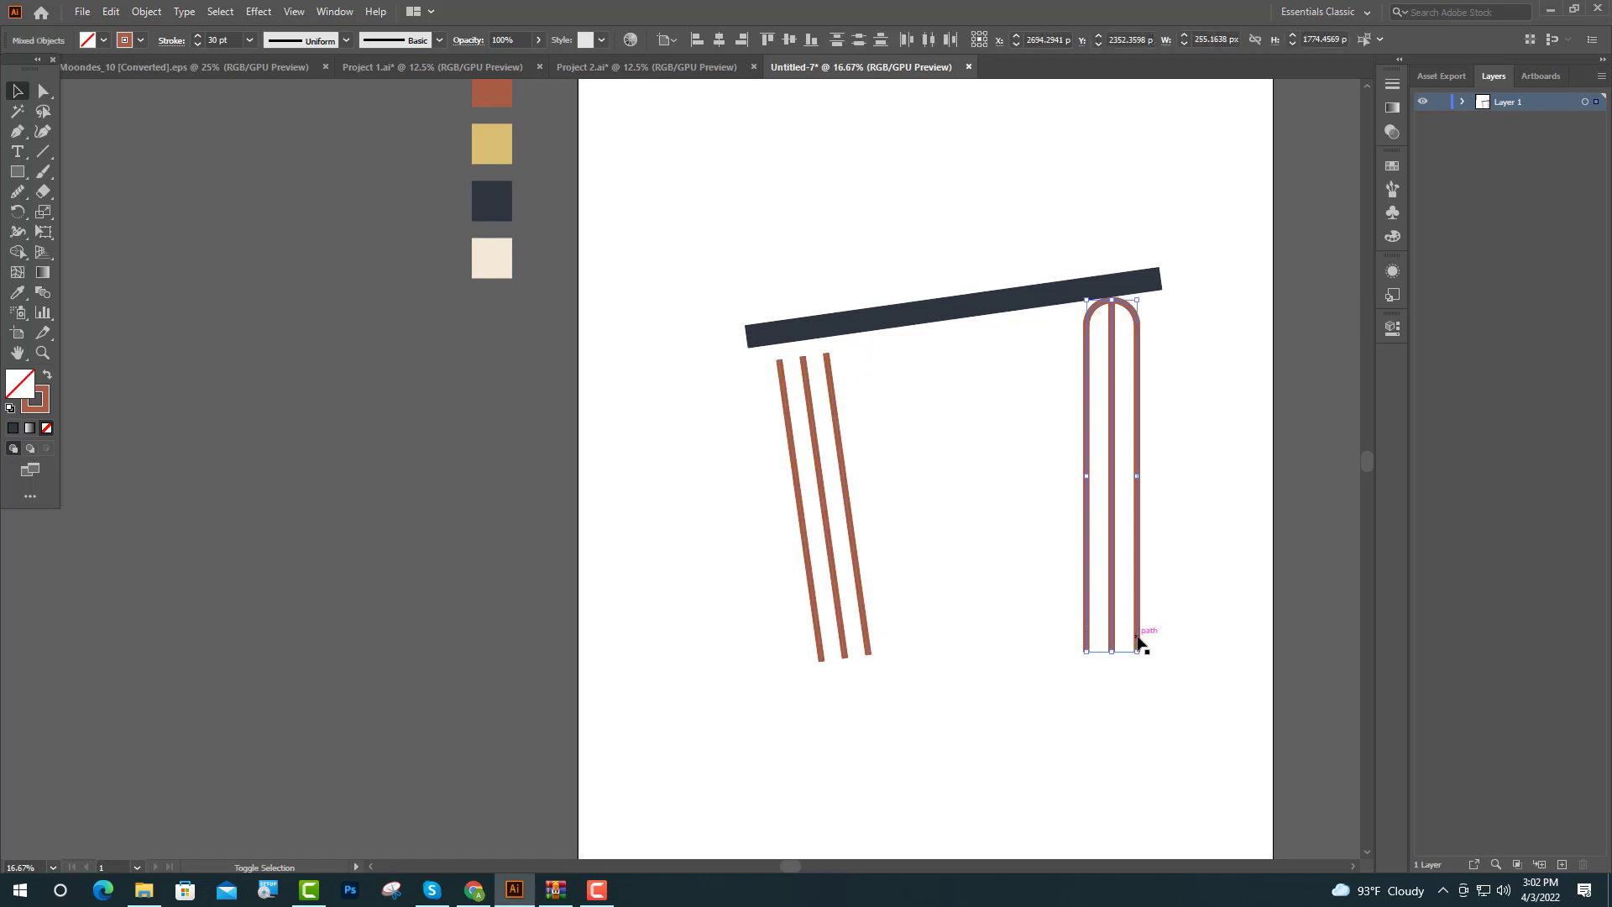
pyautogui.scroll(7, 1142, 663)
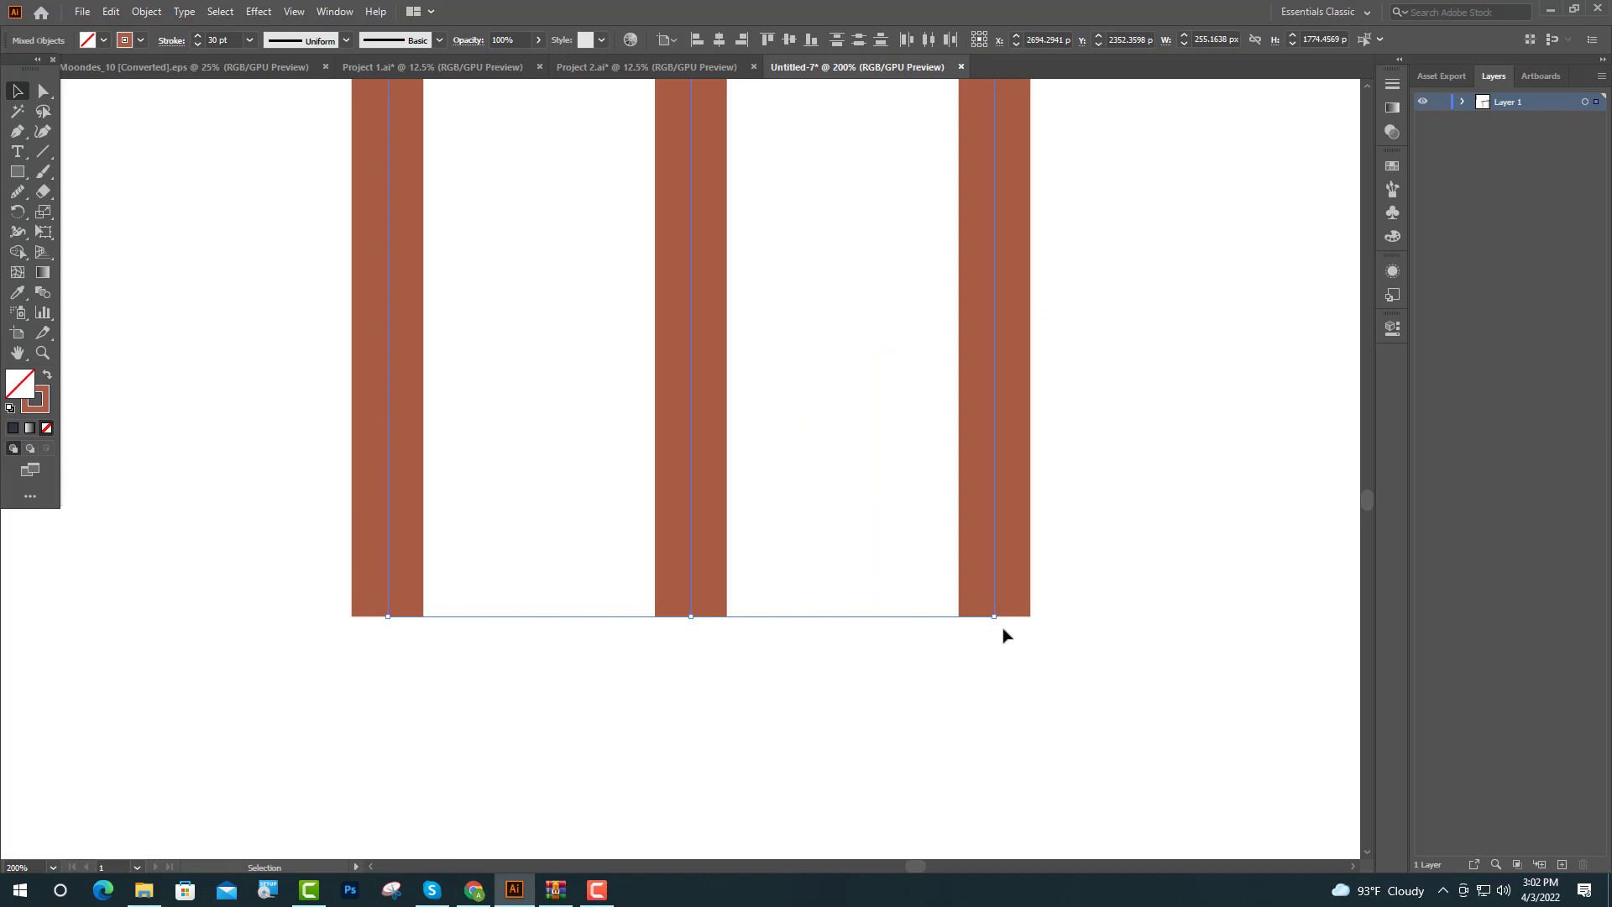
pyautogui.moveTo(1002, 626); pyautogui.dragTo(1293, 557)
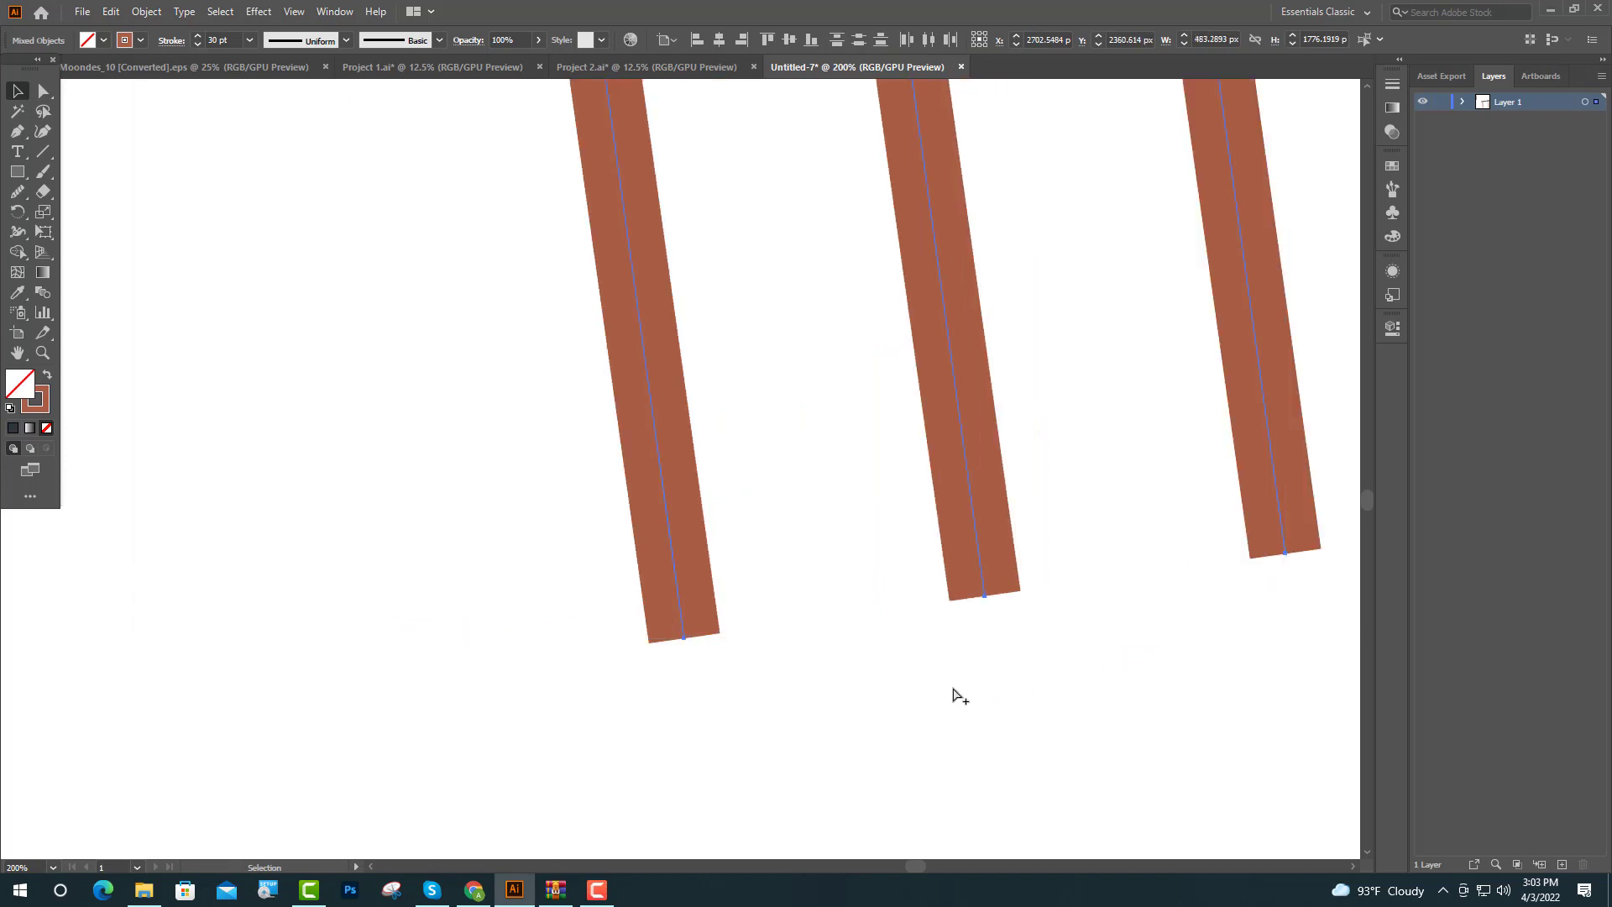
pyautogui.hotkey('ctrl', '0')
pyautogui.press('v')
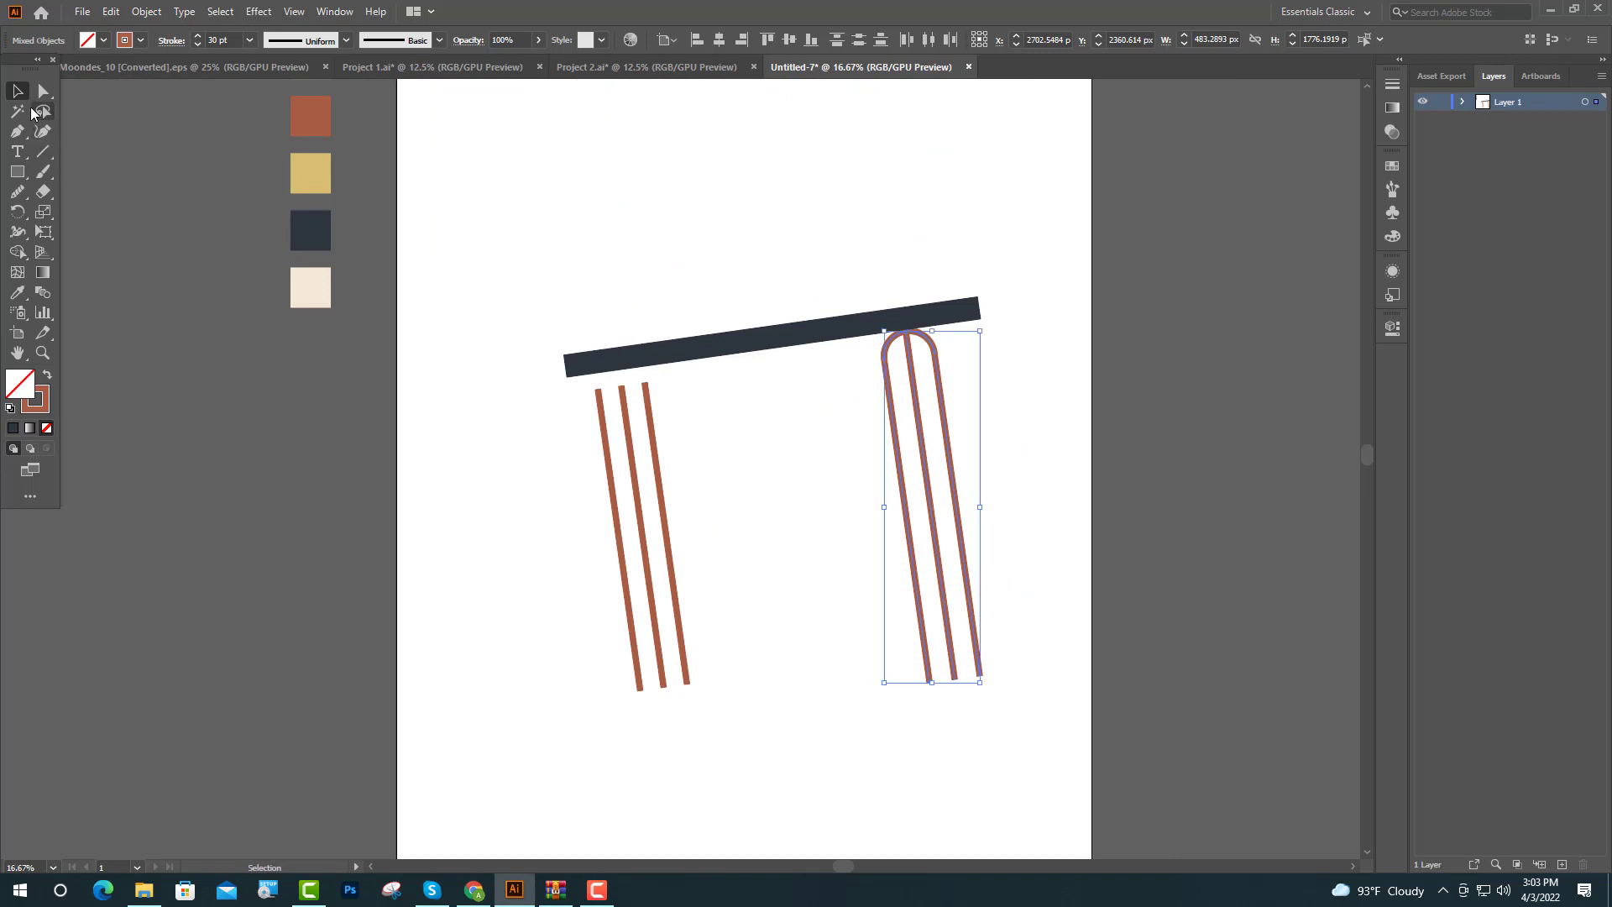
pyautogui.click(144, 255)
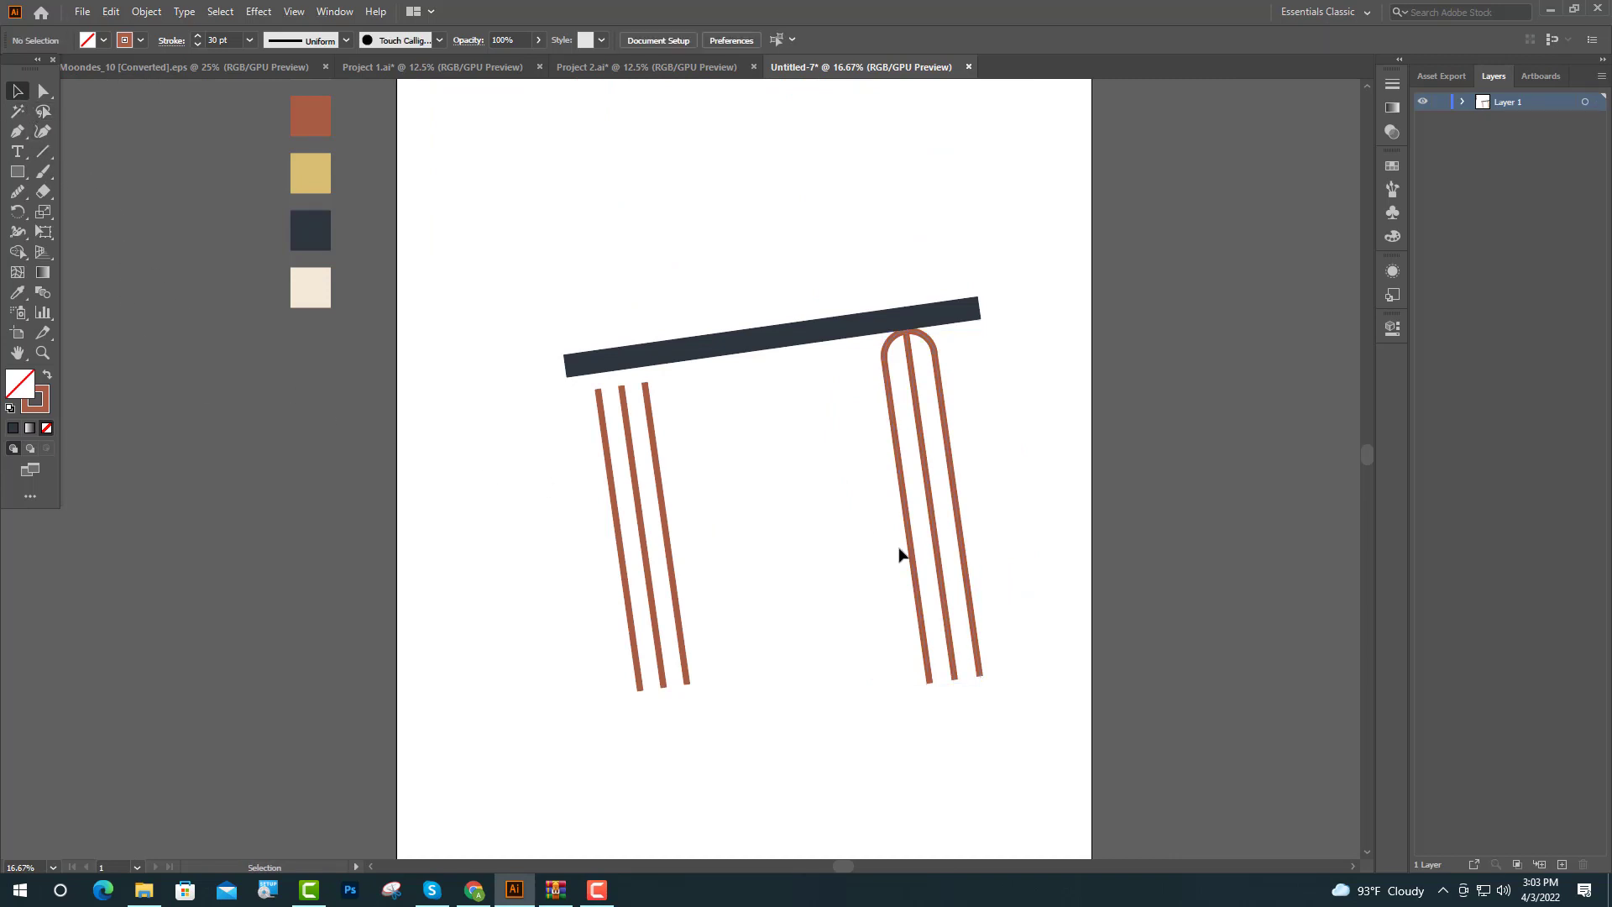
# Draw a small circle to the left of the three tilted rust lines
pyautogui.scroll(-1, 900, 554)
pyautogui.scroll(-1, 805, 557)
pyautogui.scroll(1, 763, 580)
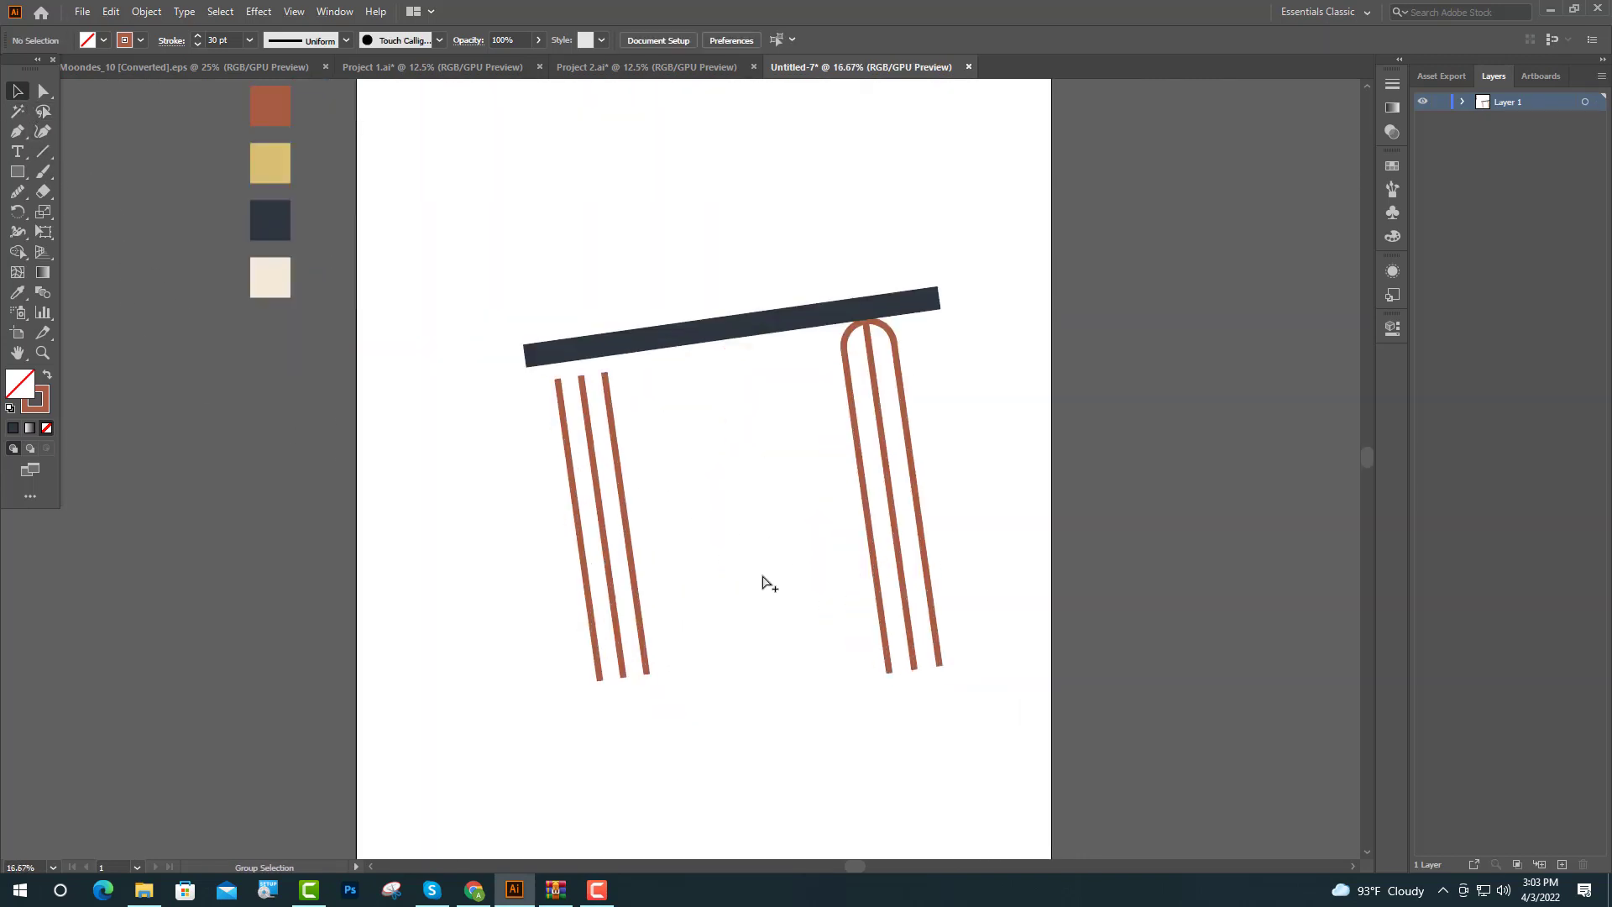
pyautogui.scroll(1, 375, 381)
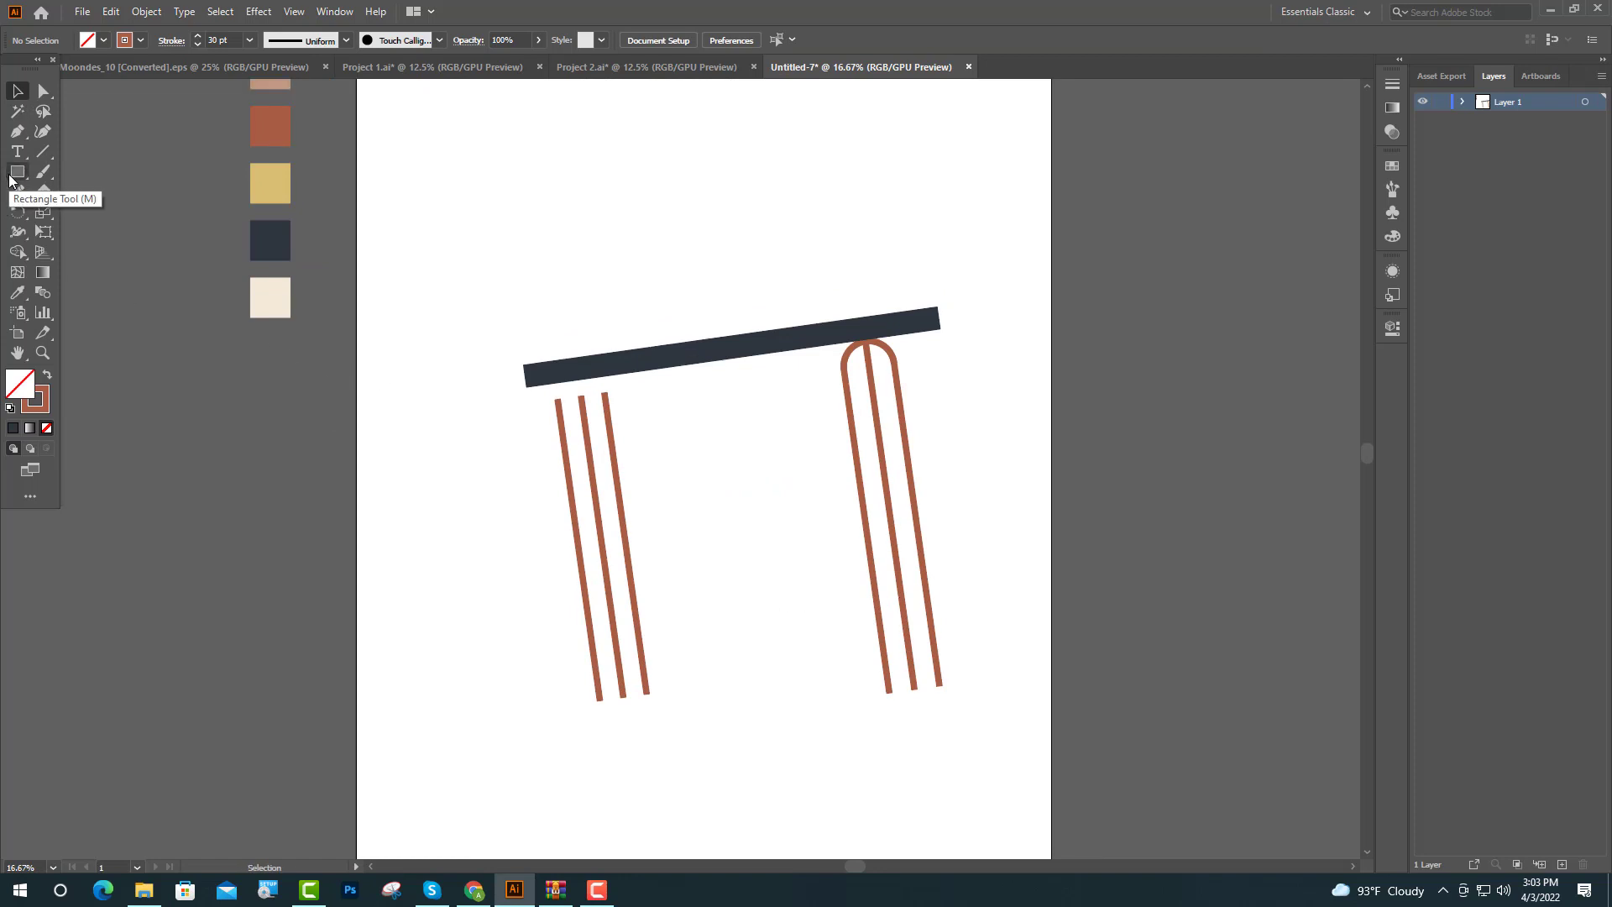
pyautogui.moveTo(14, 172); pyautogui.dragTo(85, 209)
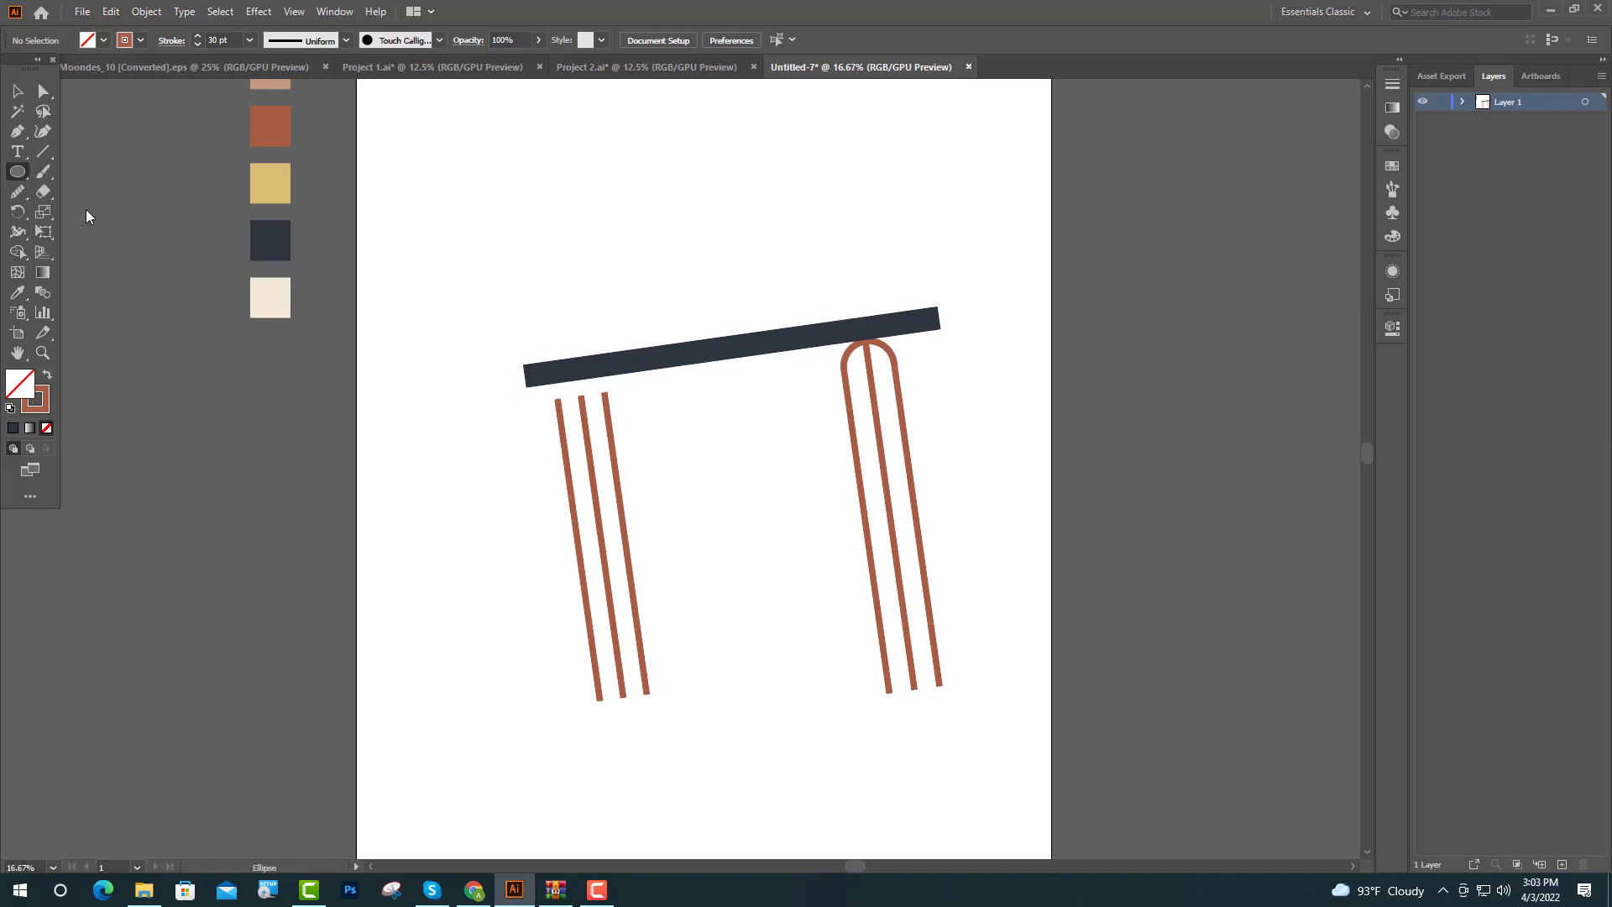
pyautogui.moveTo(392, 428); pyautogui.dragTo(456, 489)
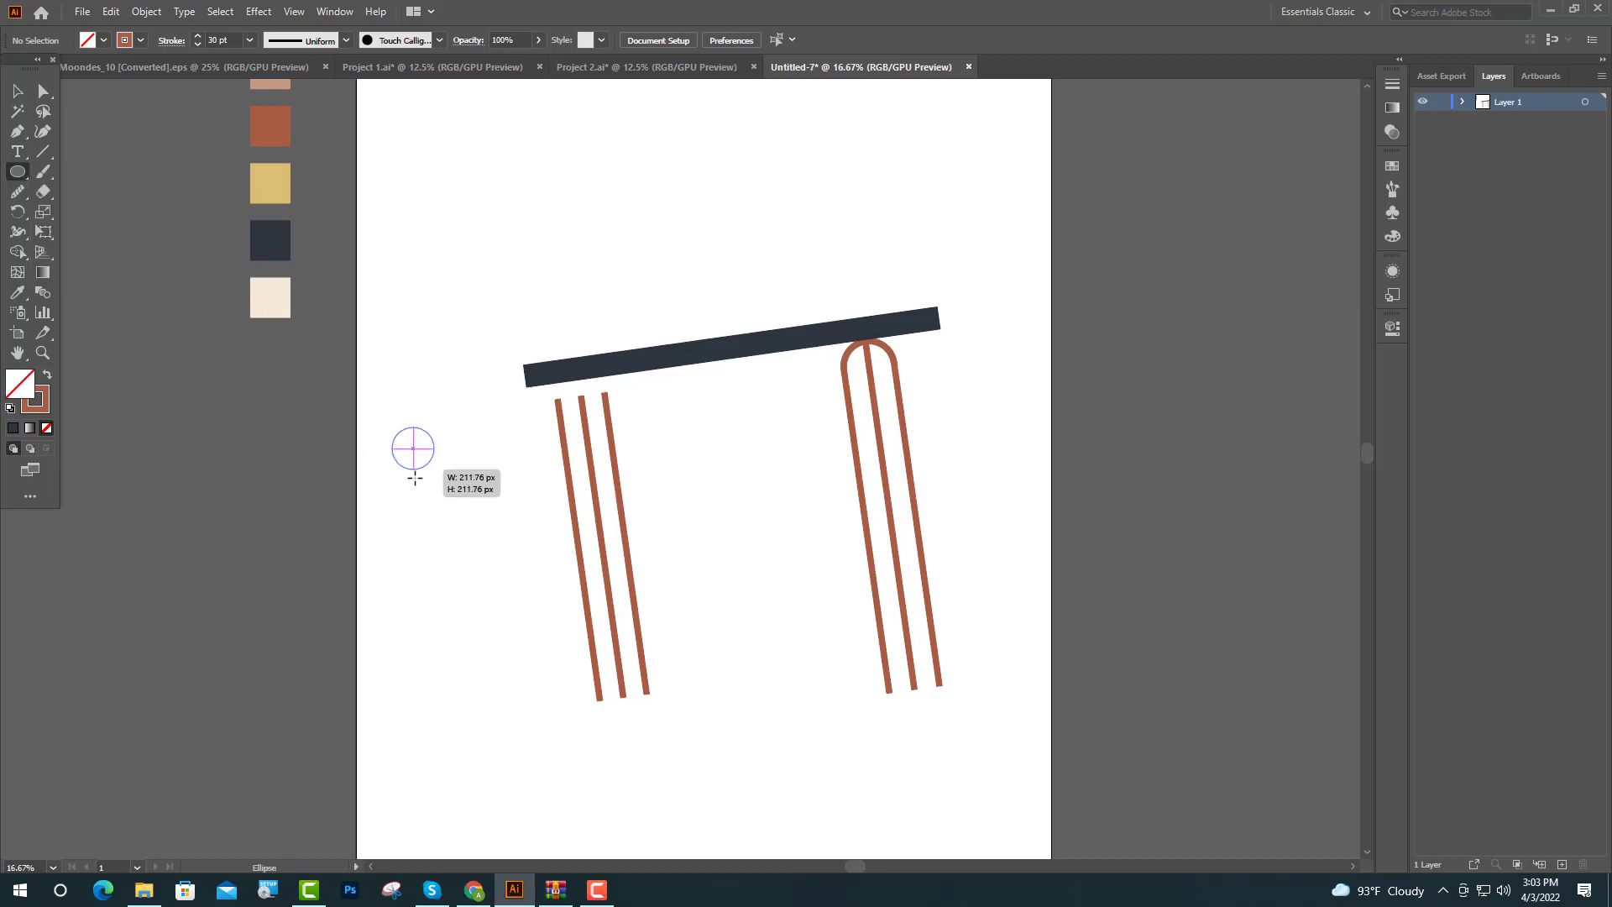
pyautogui.click(20, 87)
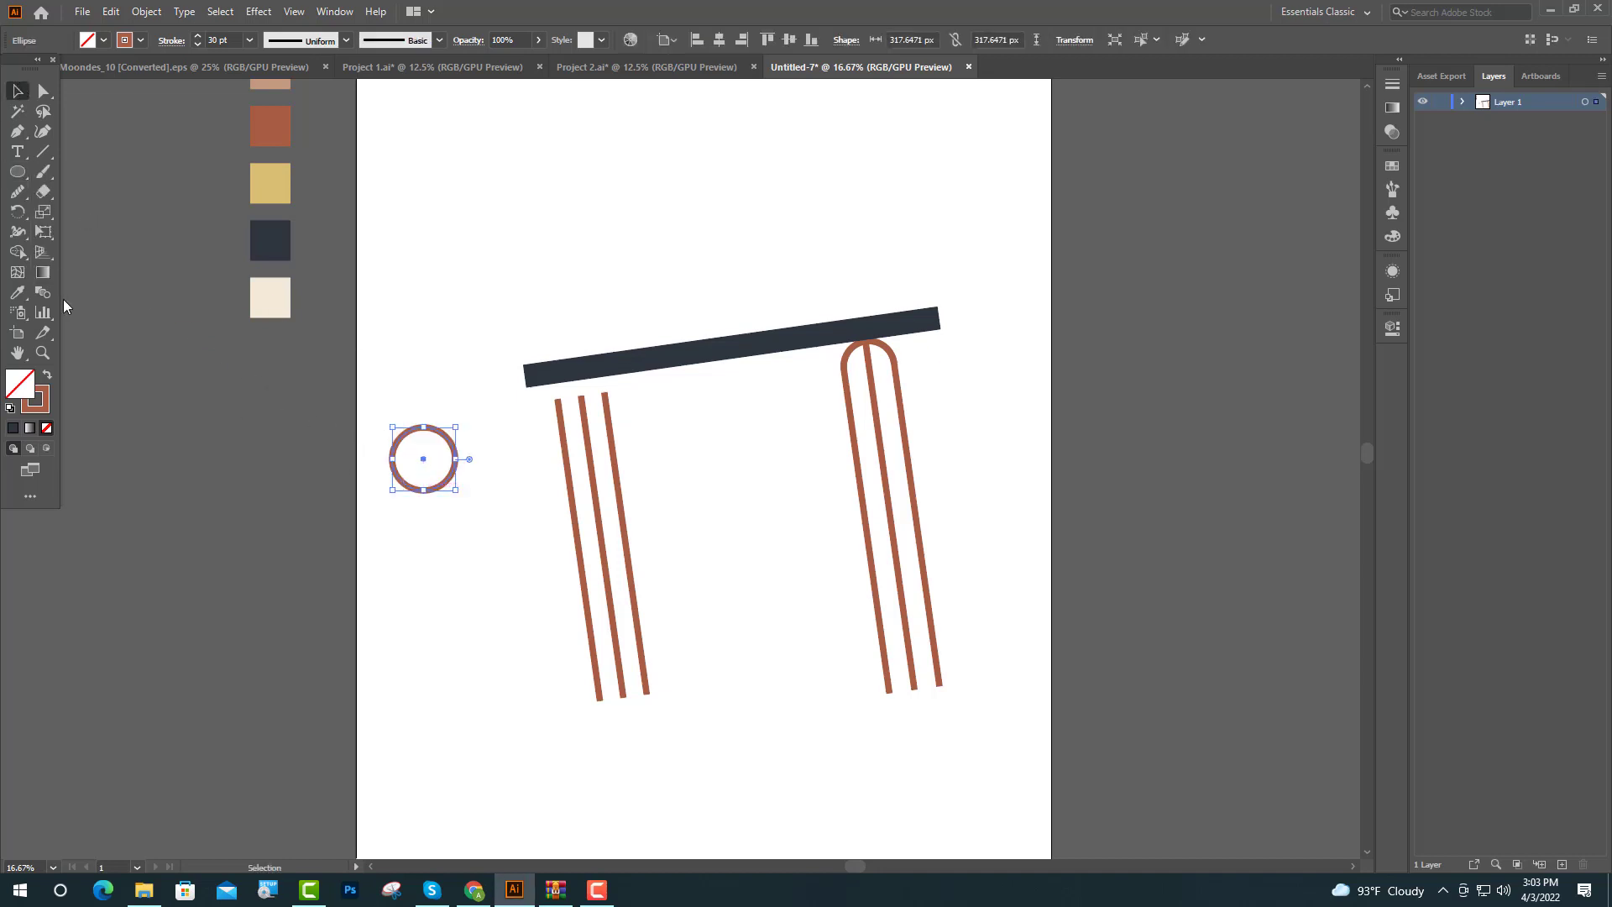
# Make the circle solid and fill it with the yellow swatch colour
pyautogui.click(48, 375)
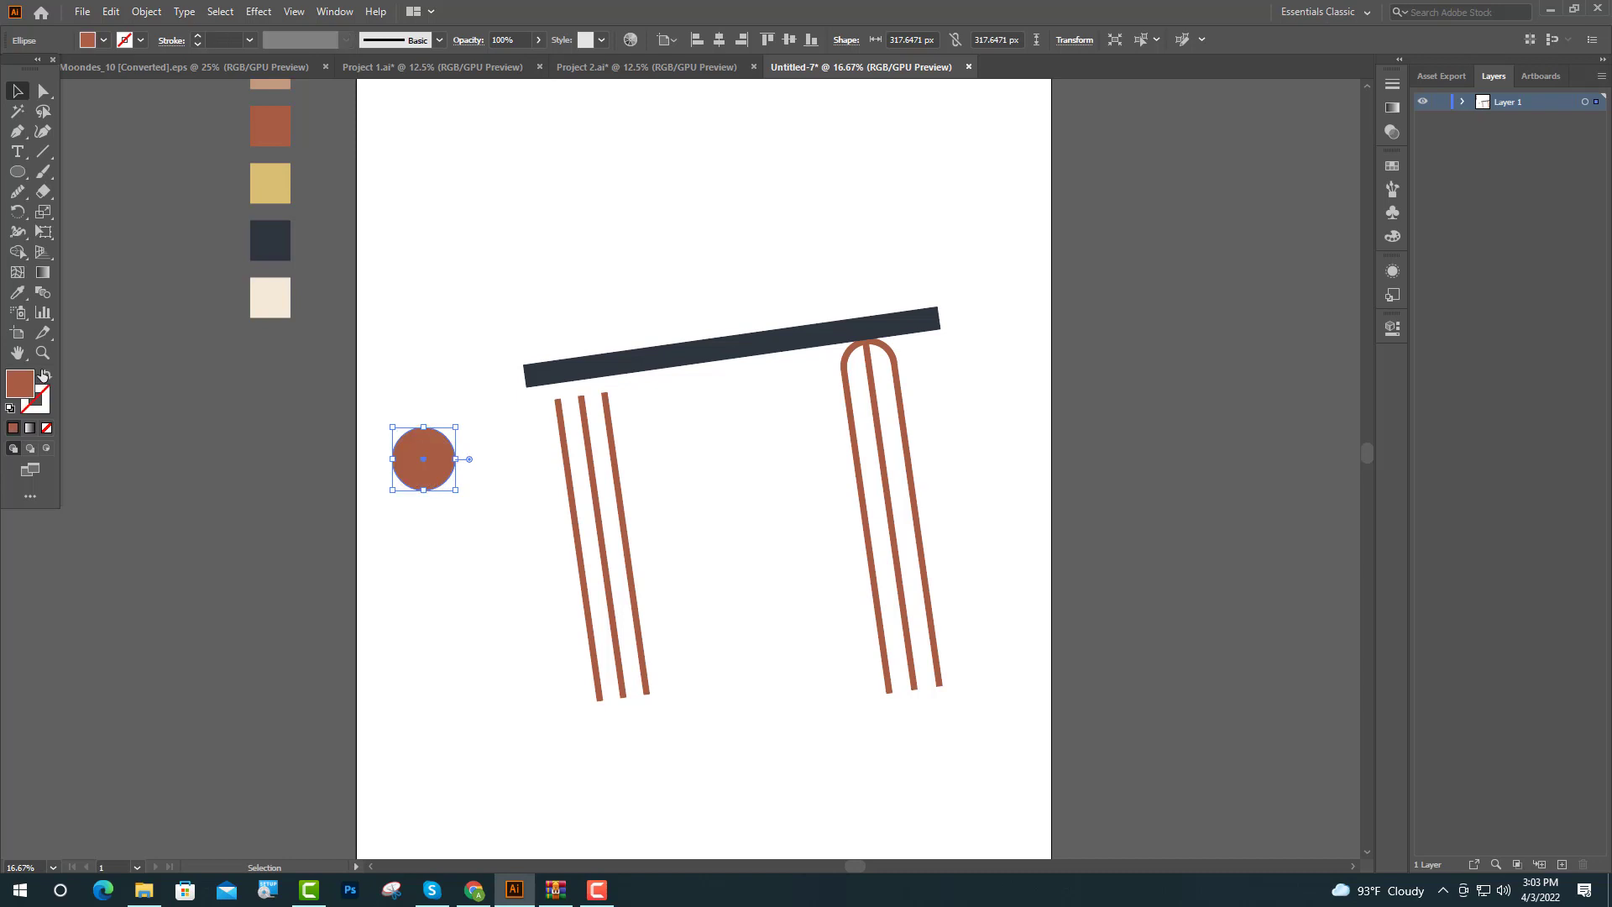
pyautogui.click(17, 294)
pyautogui.click(269, 182)
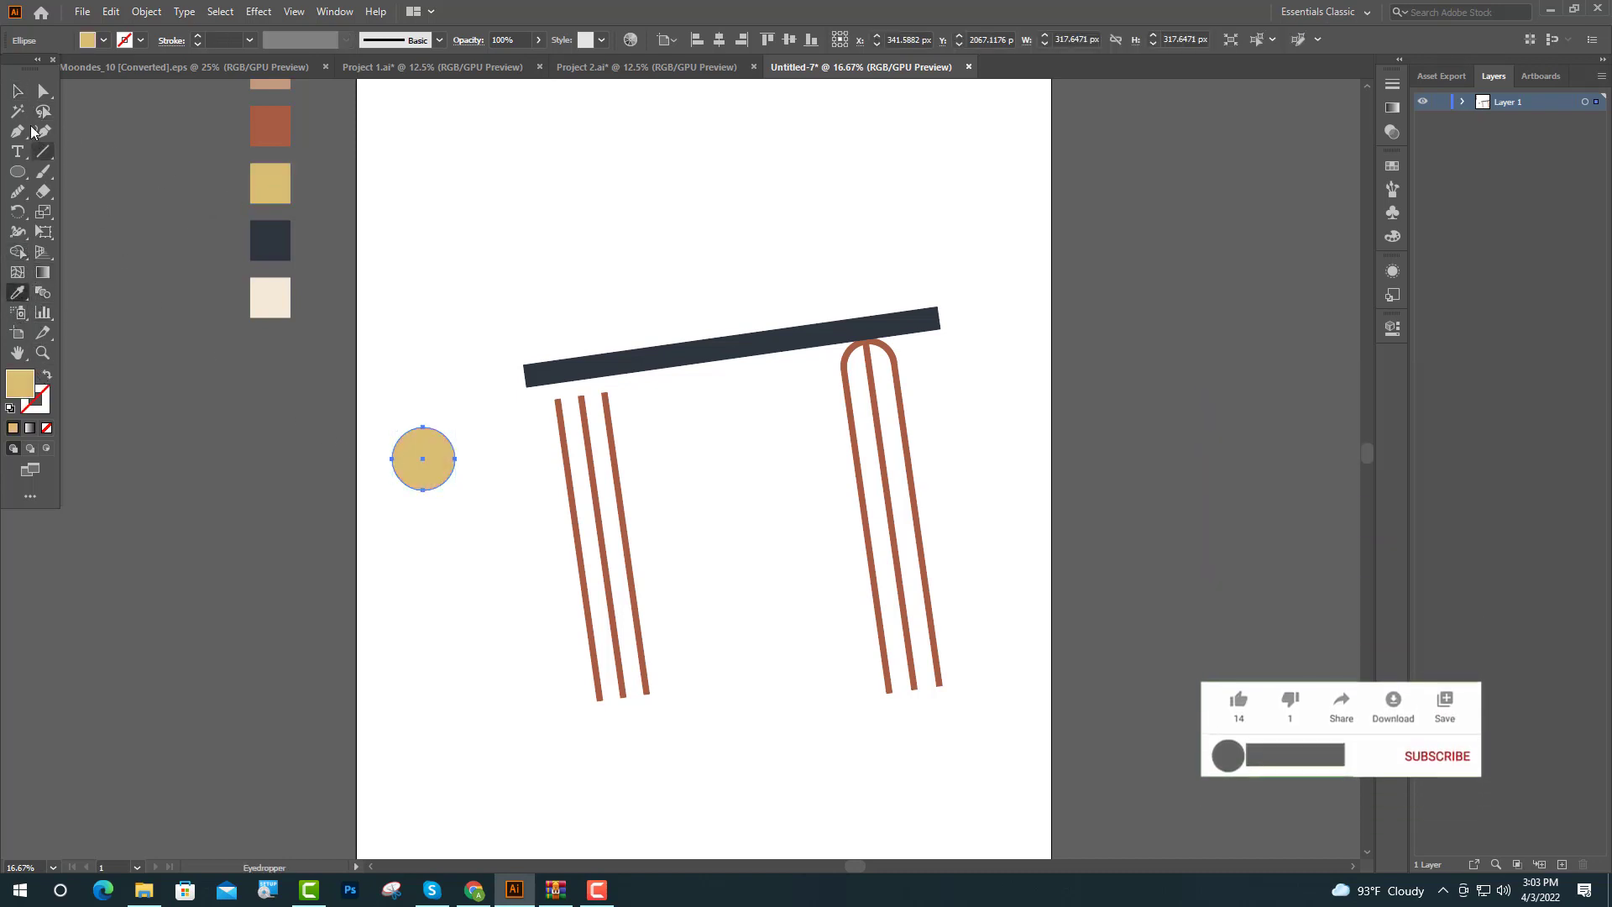
pyautogui.click(19, 92)
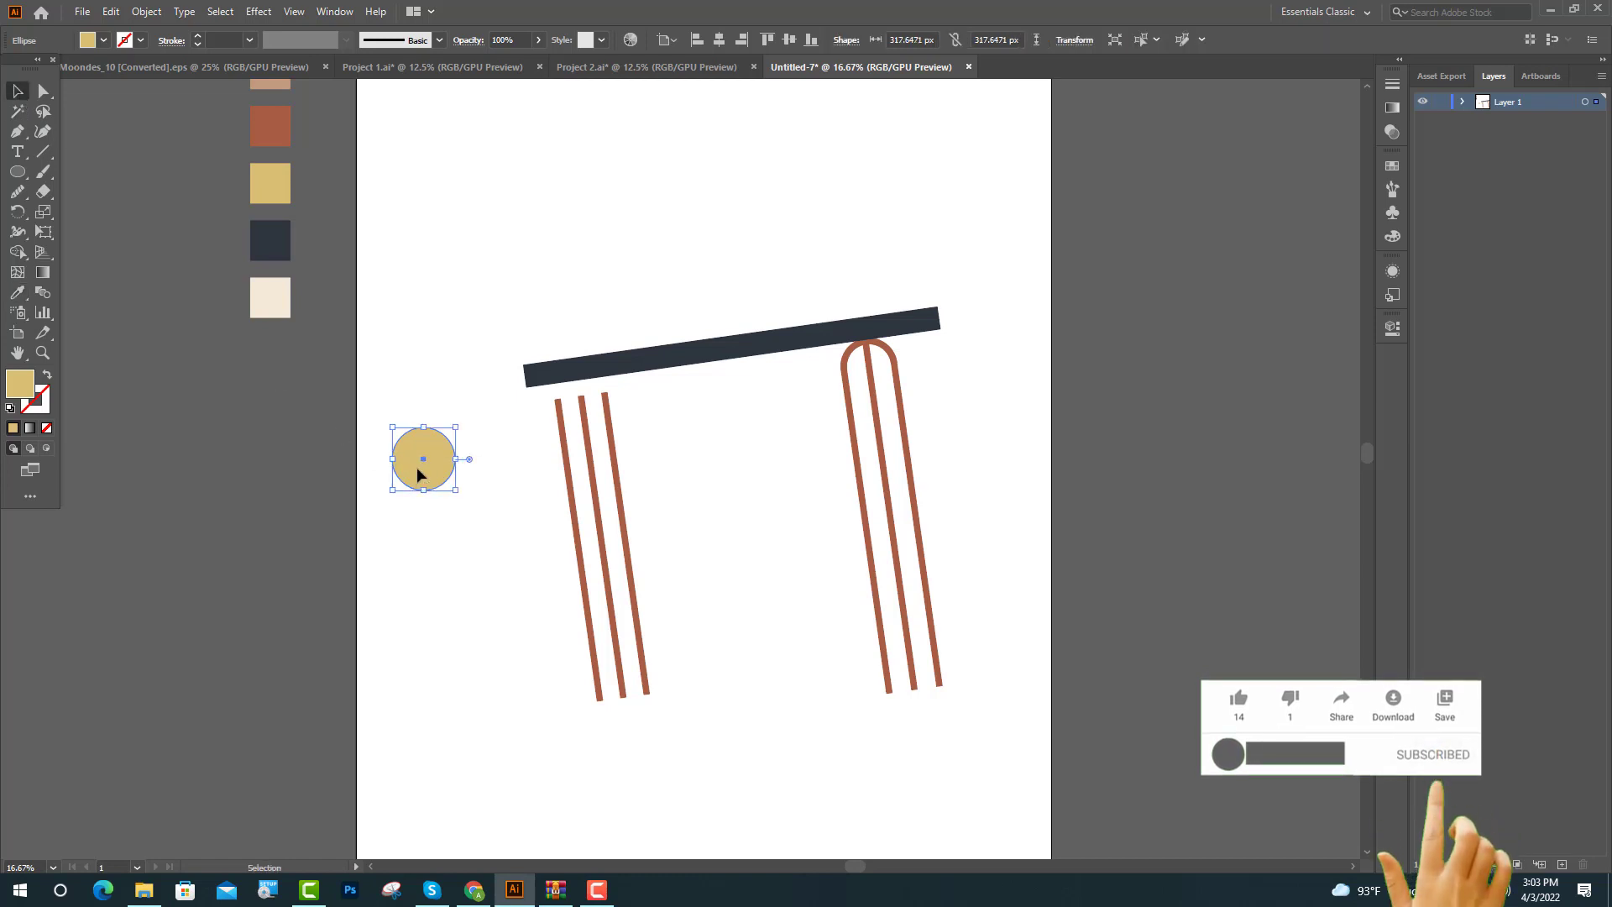
# Move the yellow circle onto the top of the three left rust lines
pyautogui.moveTo(426, 469)
pyautogui.mouseDown()
pyautogui.moveTo(535, 459)
pyautogui.moveTo(569, 424)
pyautogui.mouseUp()
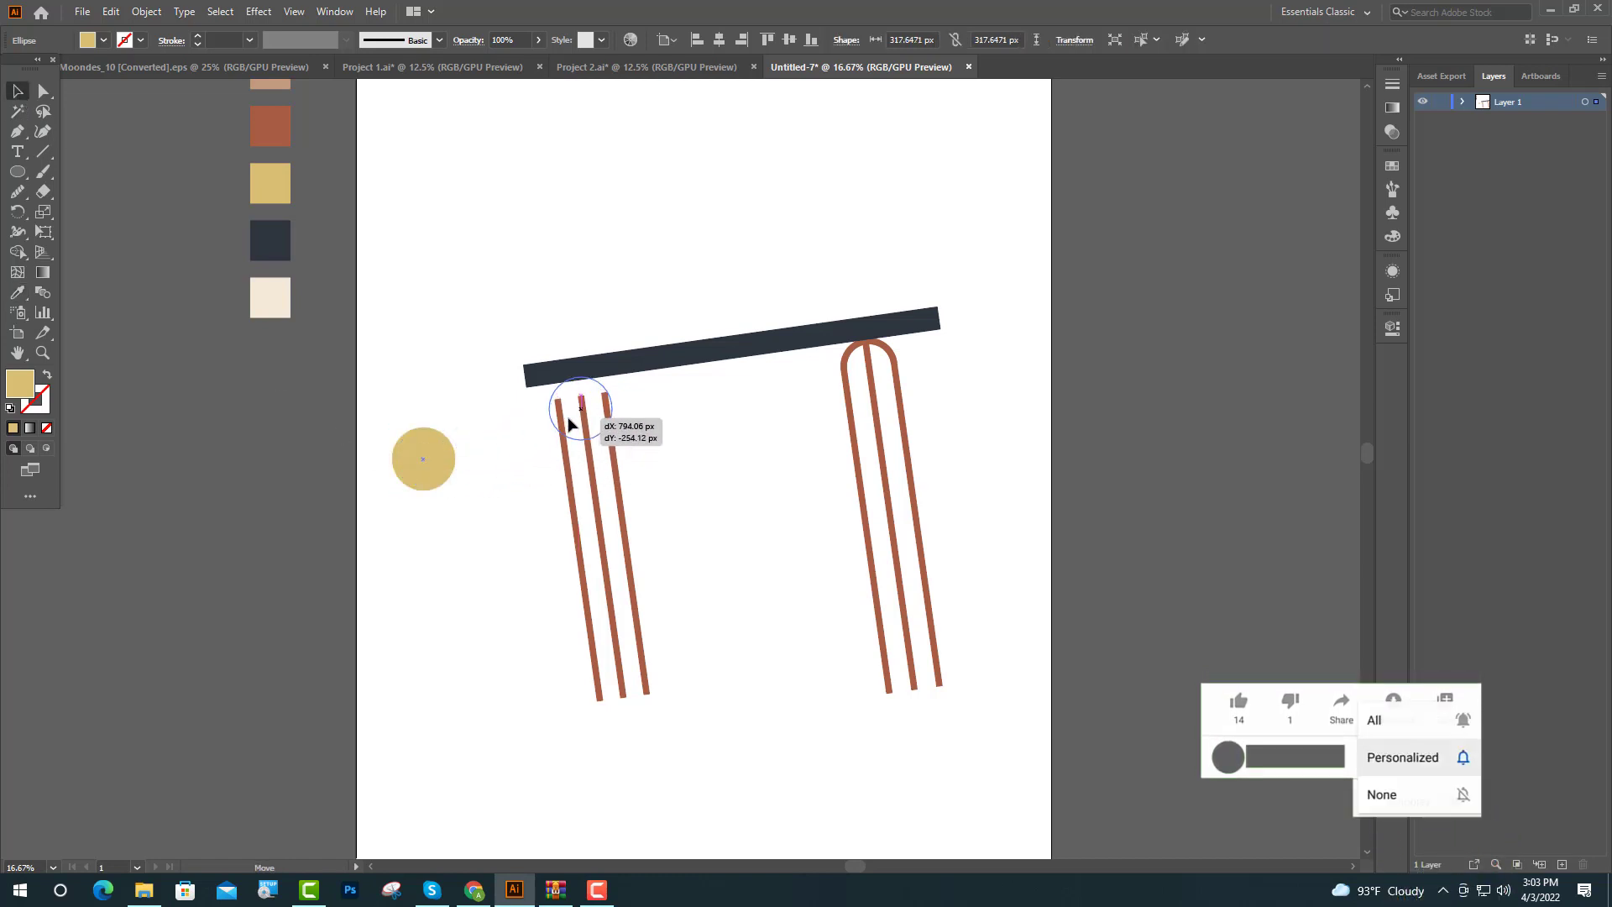
pyautogui.moveTo(568, 424); pyautogui.dragTo(575, 413)
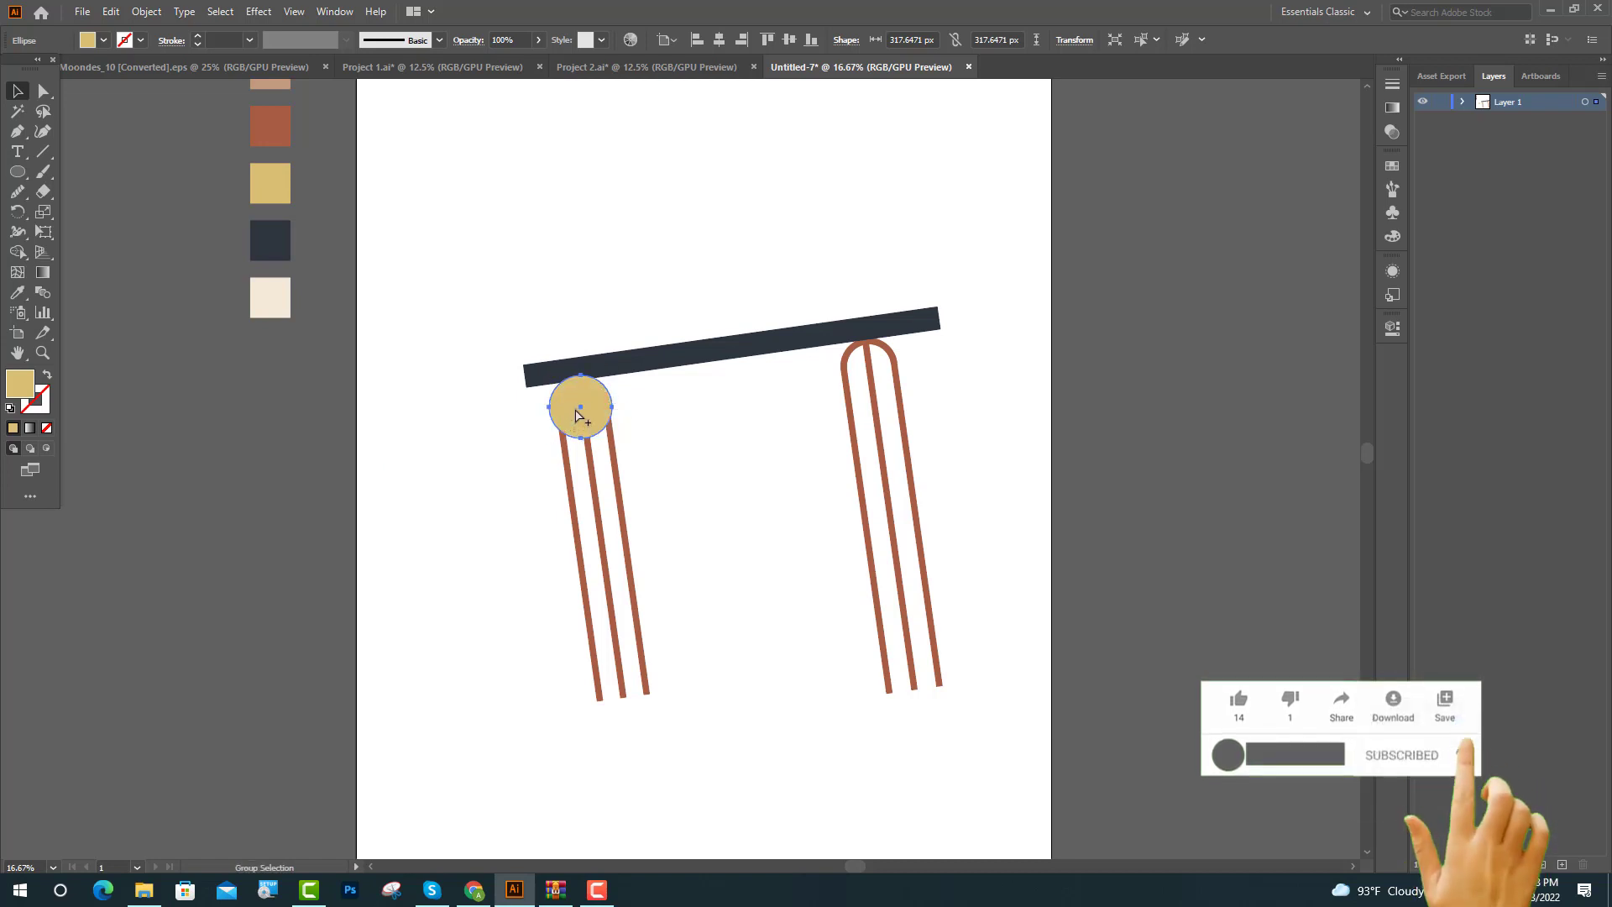
pyautogui.hotkey('ctrl', '1')
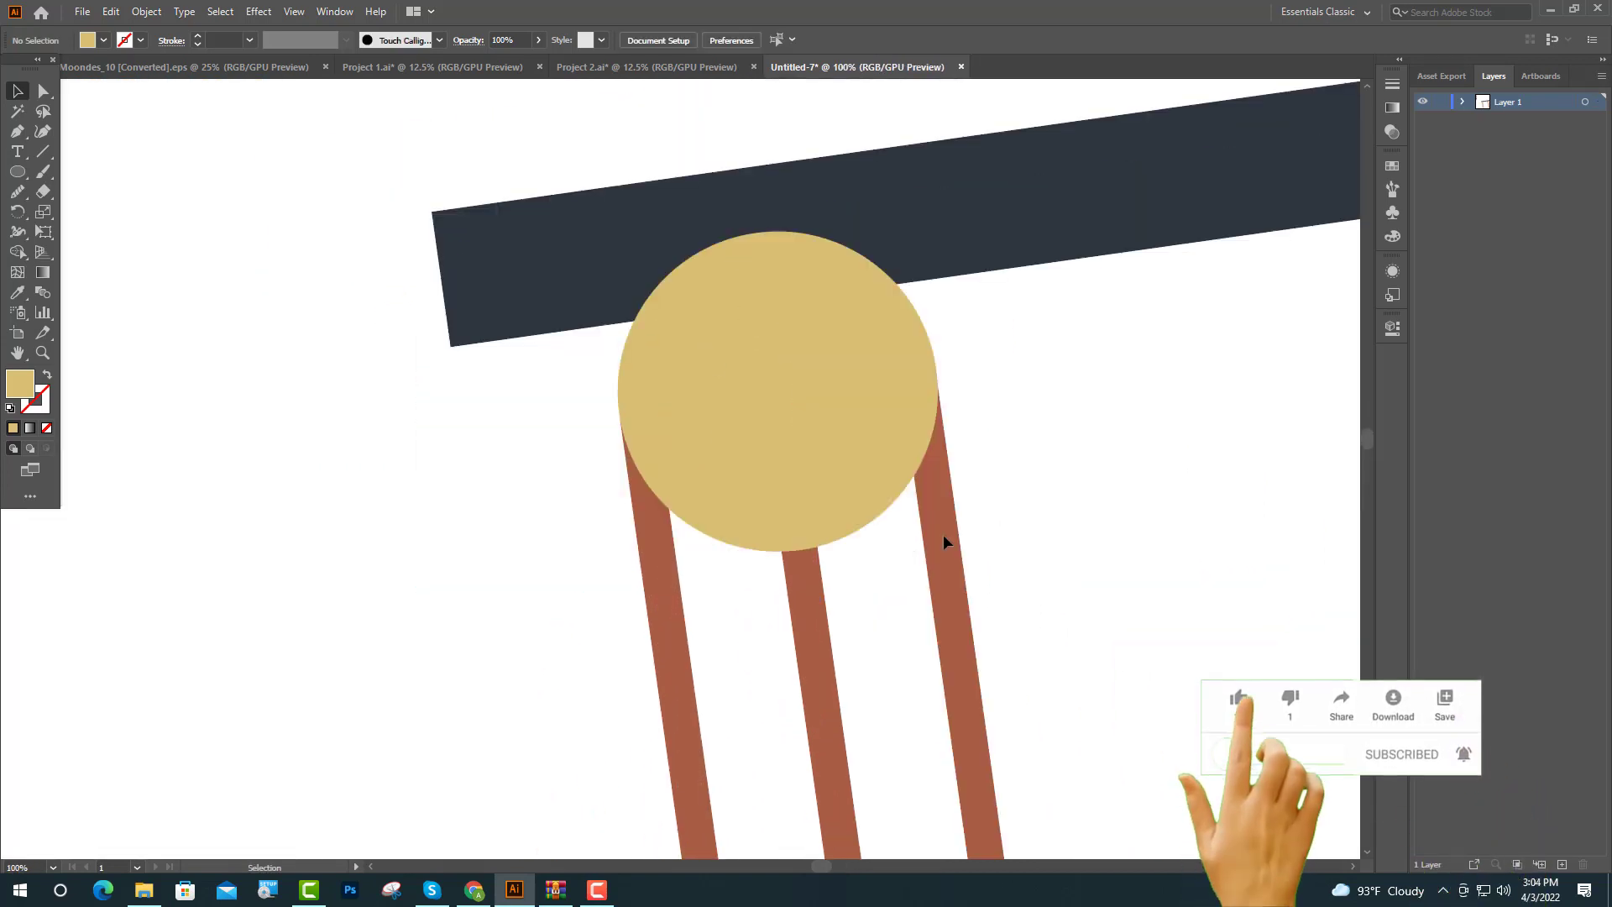
pyautogui.scroll(-2, 883, 542)
pyautogui.scroll(-2, 871, 530)
pyautogui.scroll(-2, 870, 520)
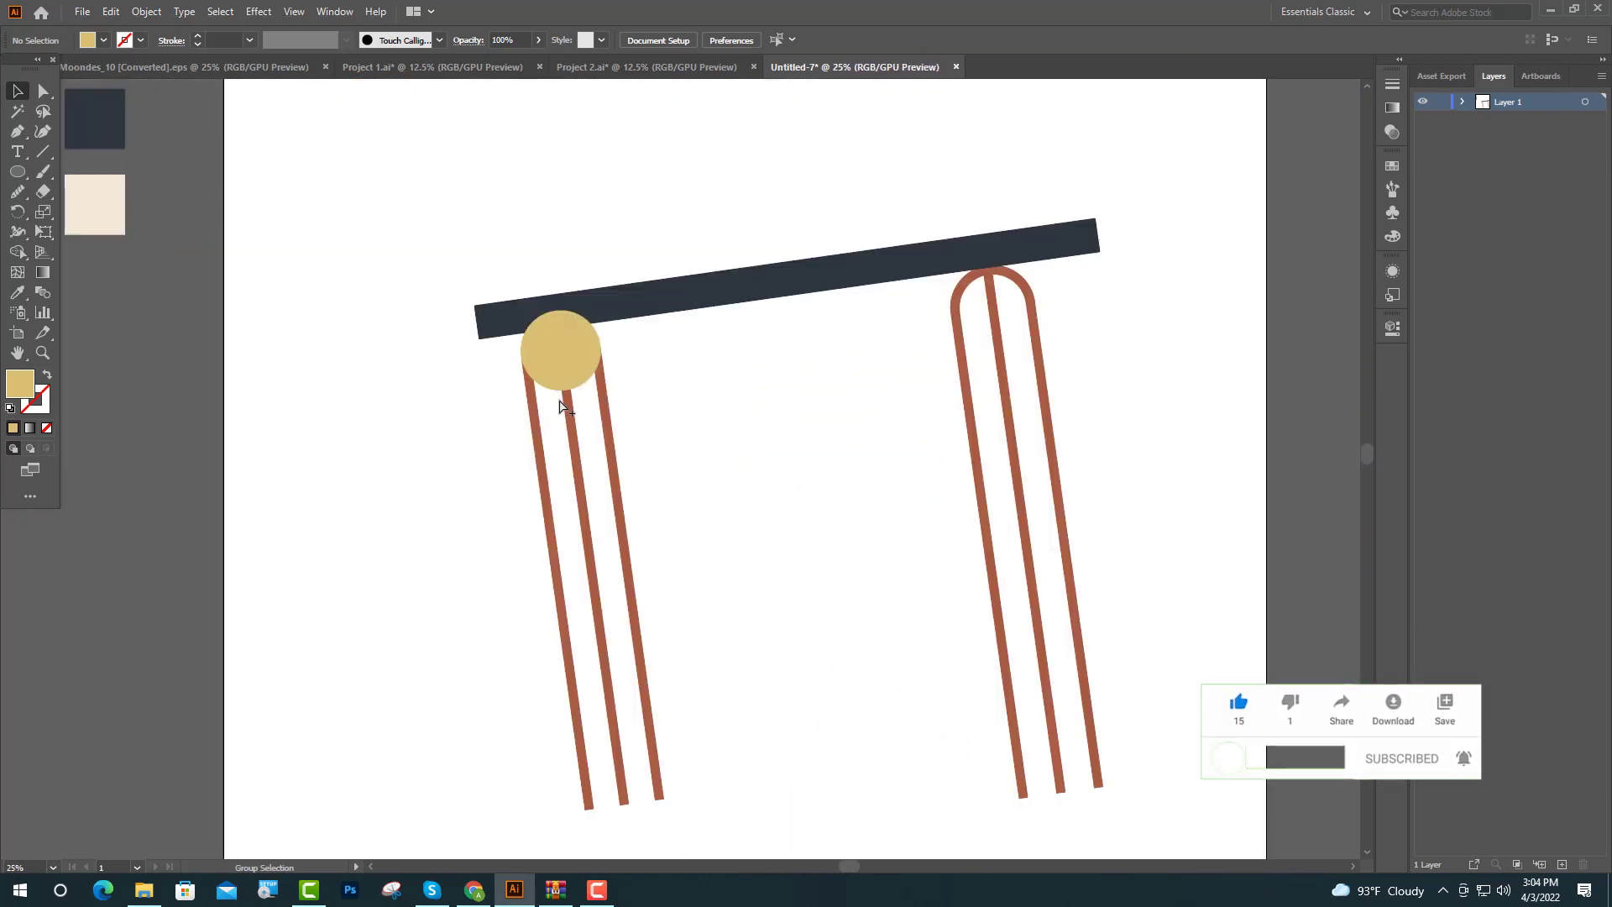
pyautogui.scroll(1, 1152, 552)
# Nudge the yellow circle and its three rust lines down slightly together
pyautogui.click(565, 376)
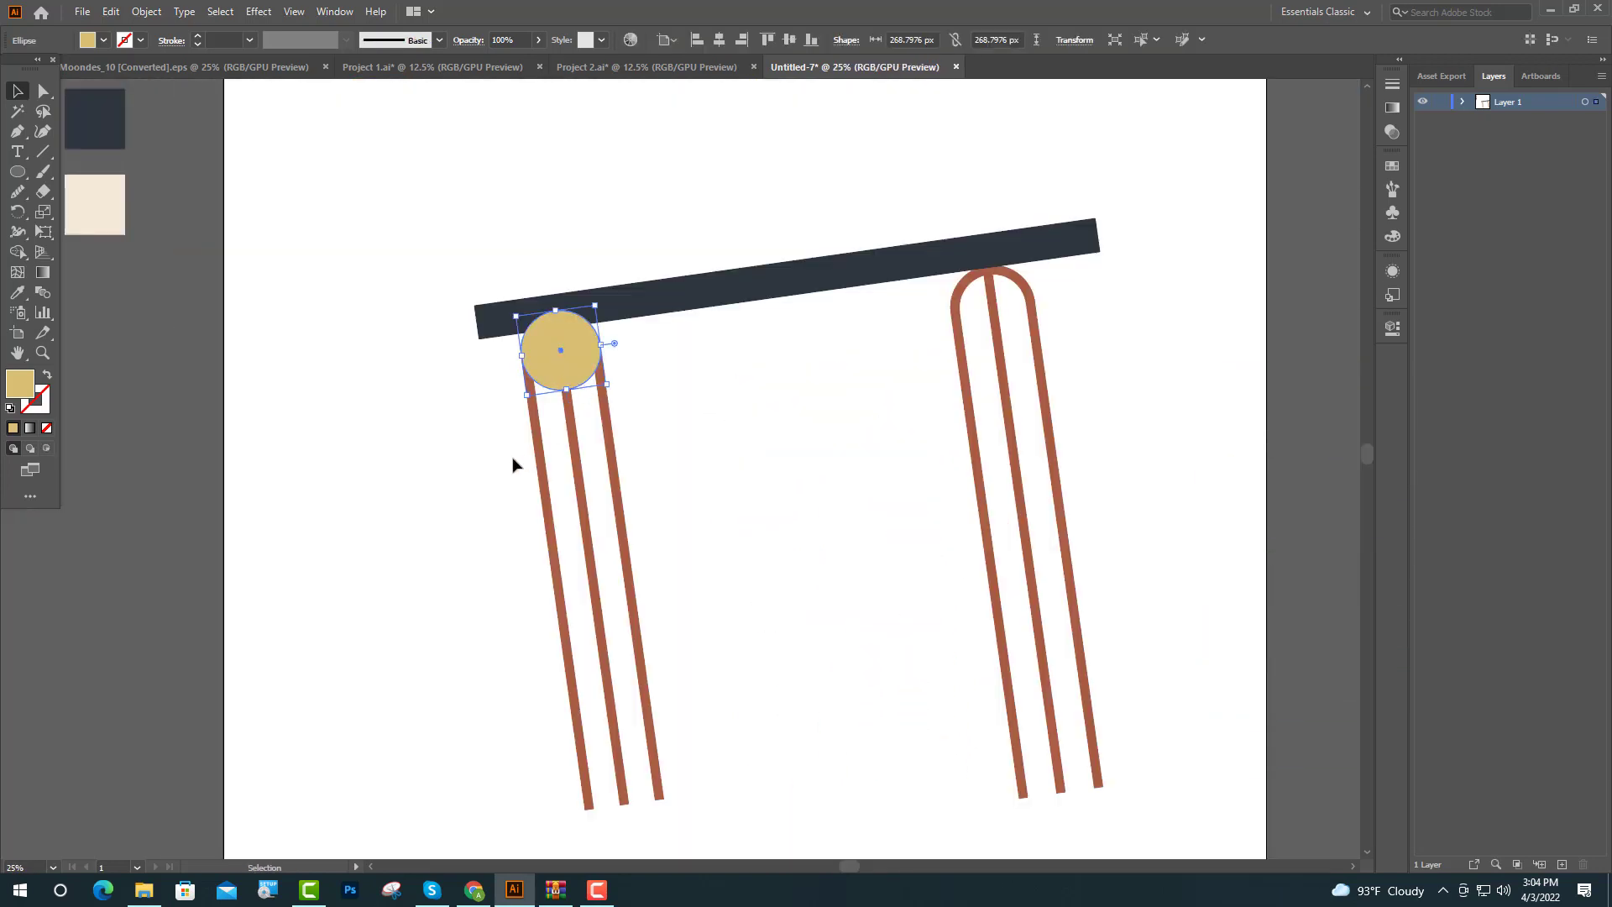
pyautogui.keyDown('shift'); pyautogui.click(544, 478); pyautogui.keyUp('shift')
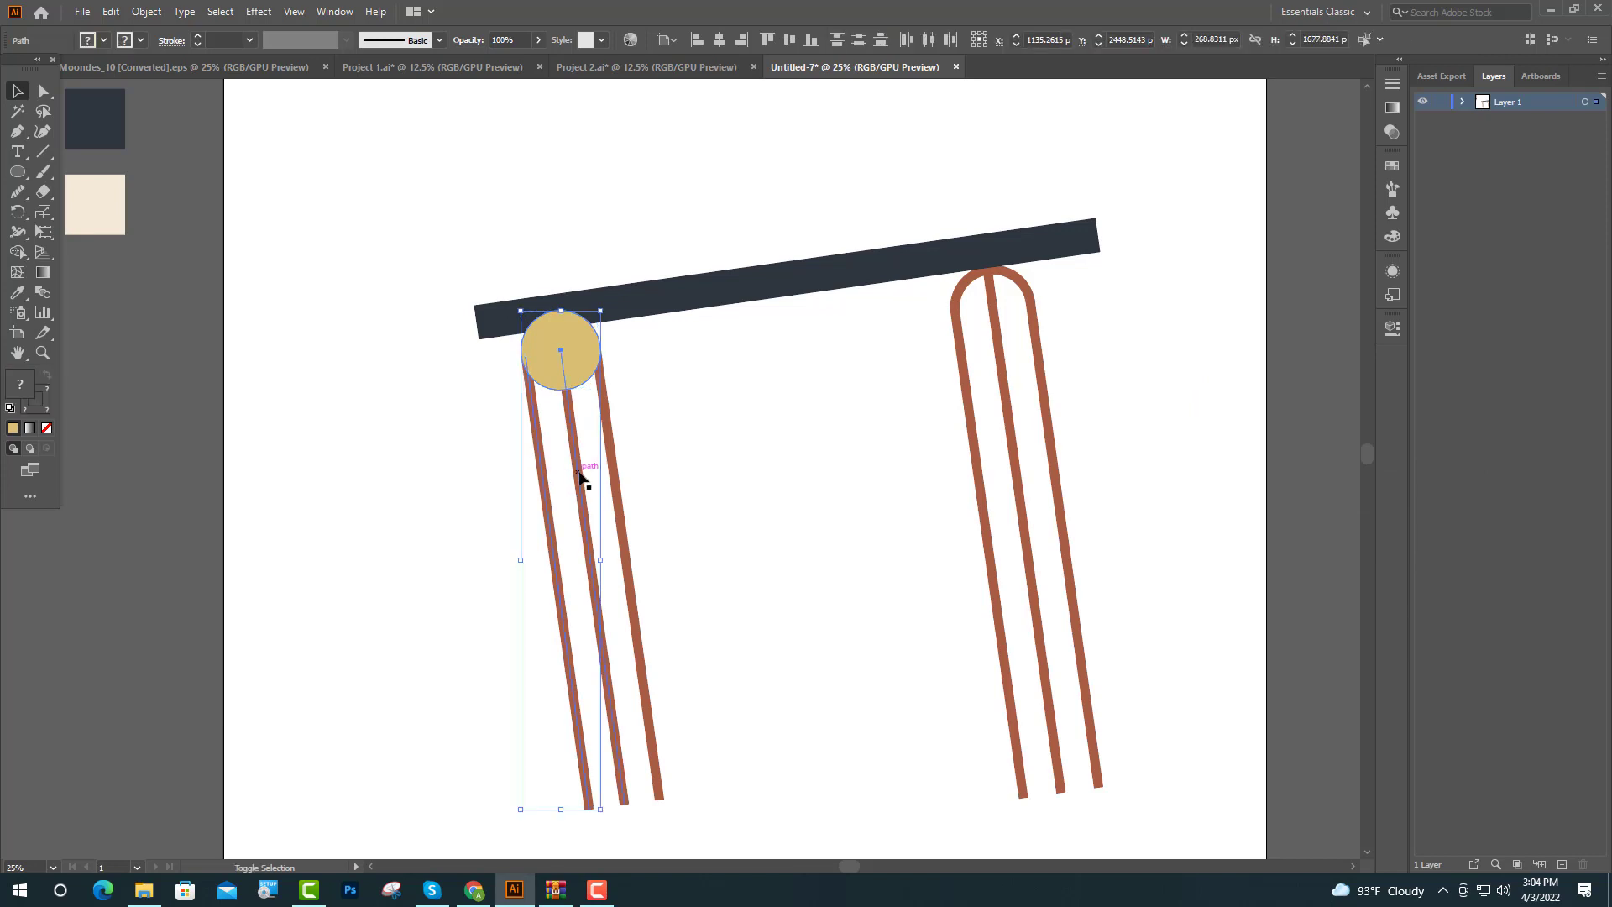
pyautogui.keyDown('shift'); pyautogui.click(610, 485); pyautogui.keyUp('shift')
pyautogui.keyDown('shift'); pyautogui.click(616, 487); pyautogui.keyUp('shift')
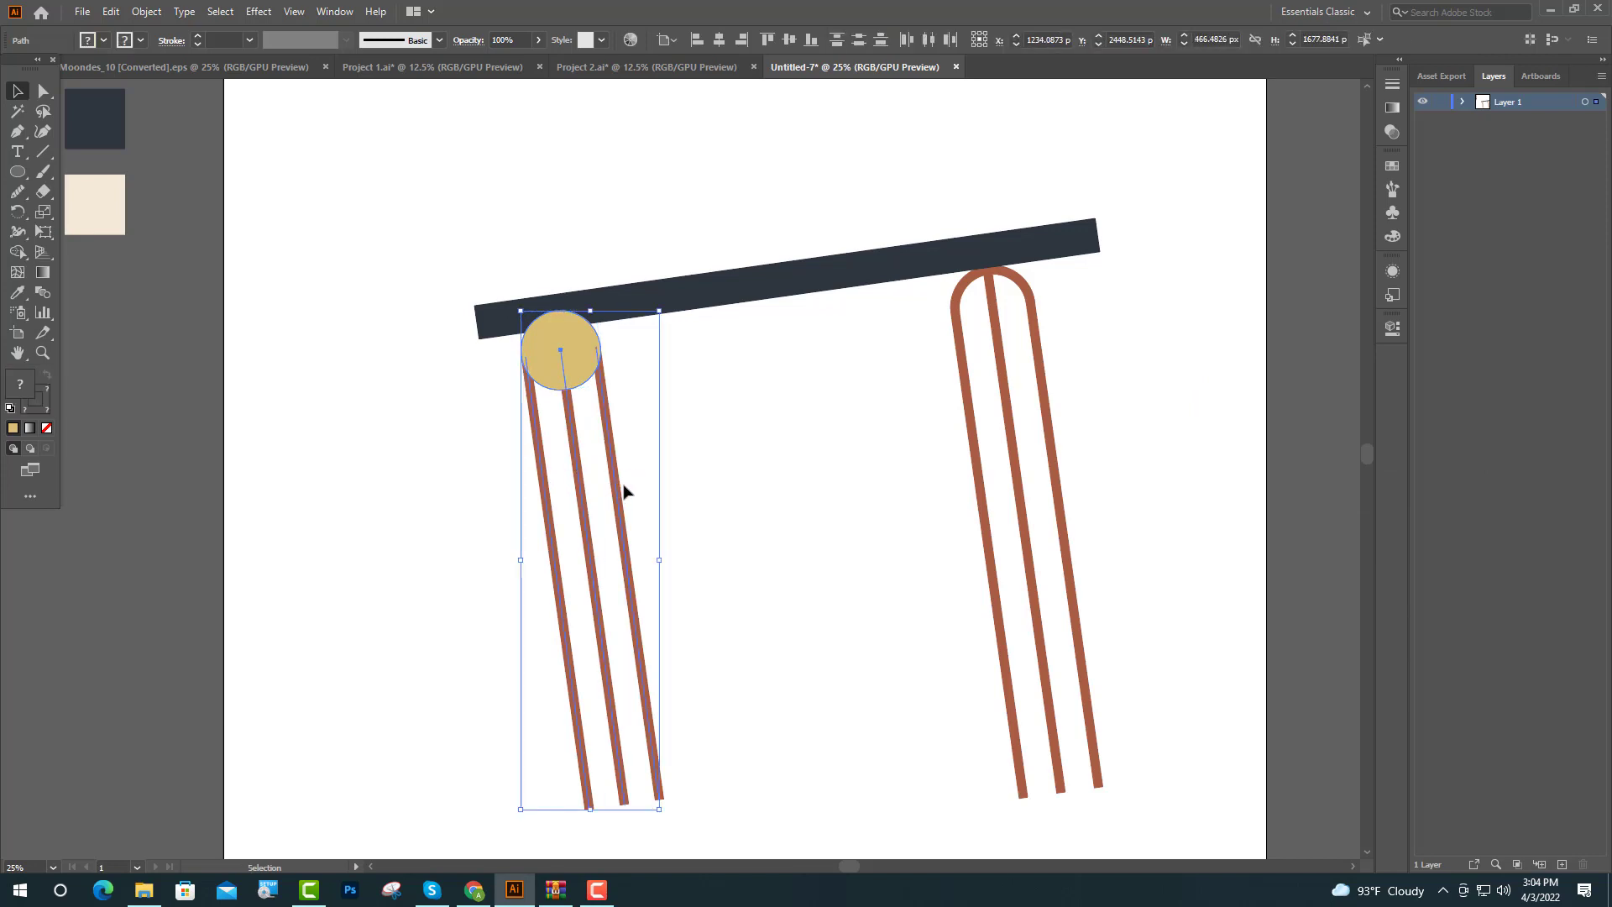
pyautogui.press('Down')
pyautogui.press('Down')
pyautogui.press('Down')
pyautogui.press('Down')
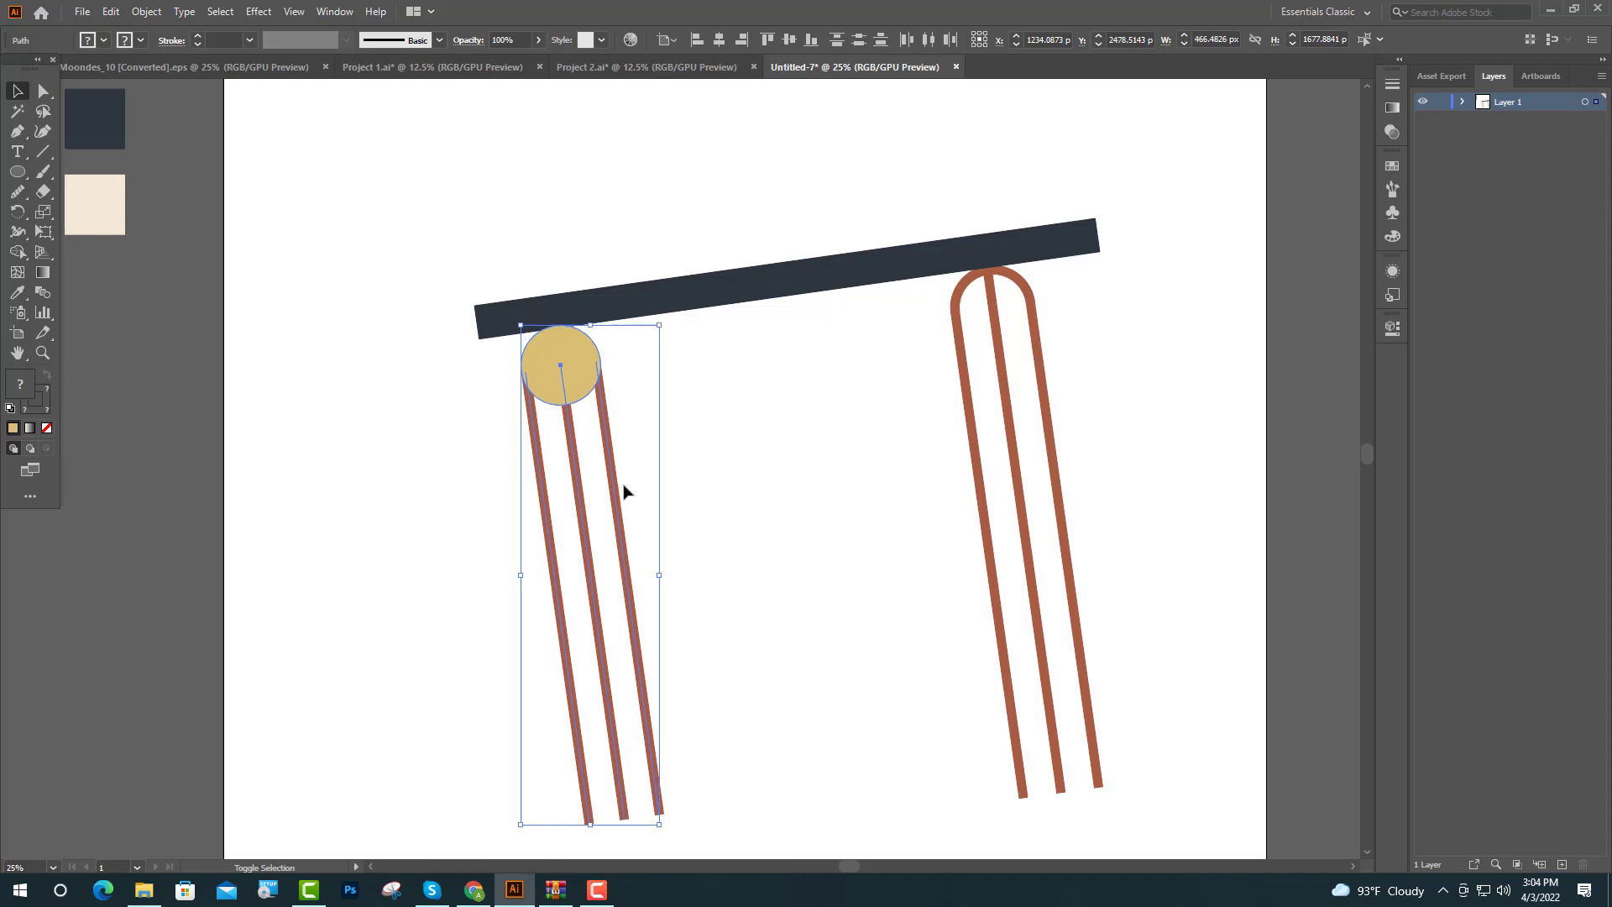
pyautogui.press('Down')
pyautogui.hotkey('ctrl', '-')
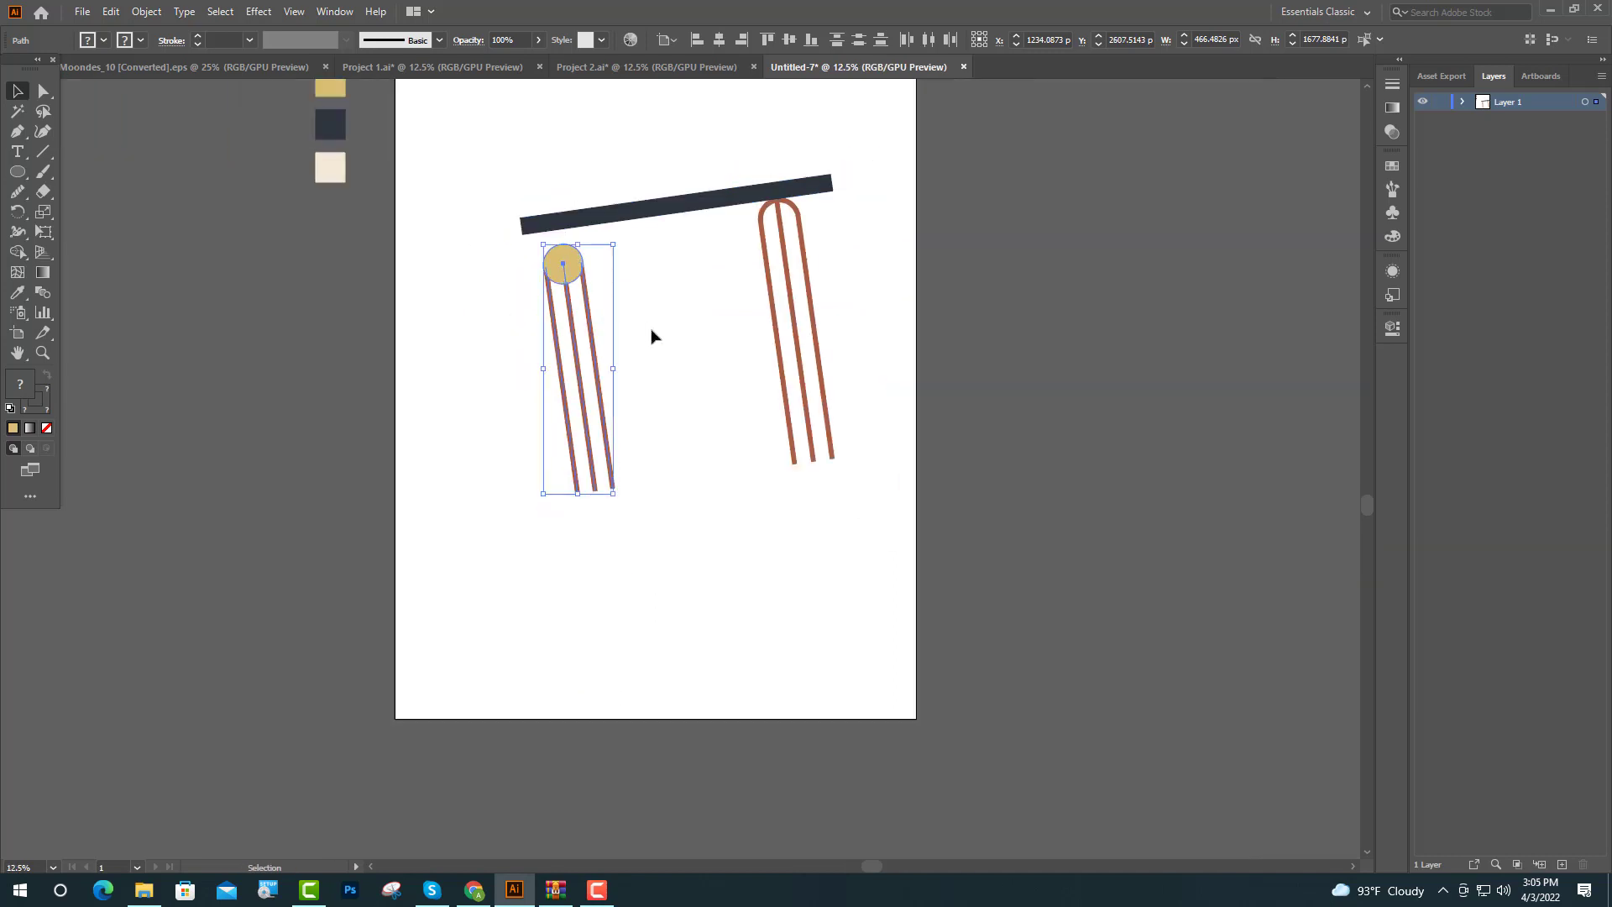
pyautogui.click(664, 344)
pyautogui.scroll(1, 693, 363)
pyautogui.scroll(1, 694, 364)
# Draw a cream-filled circle above the navy bar
pyautogui.click(17, 292)
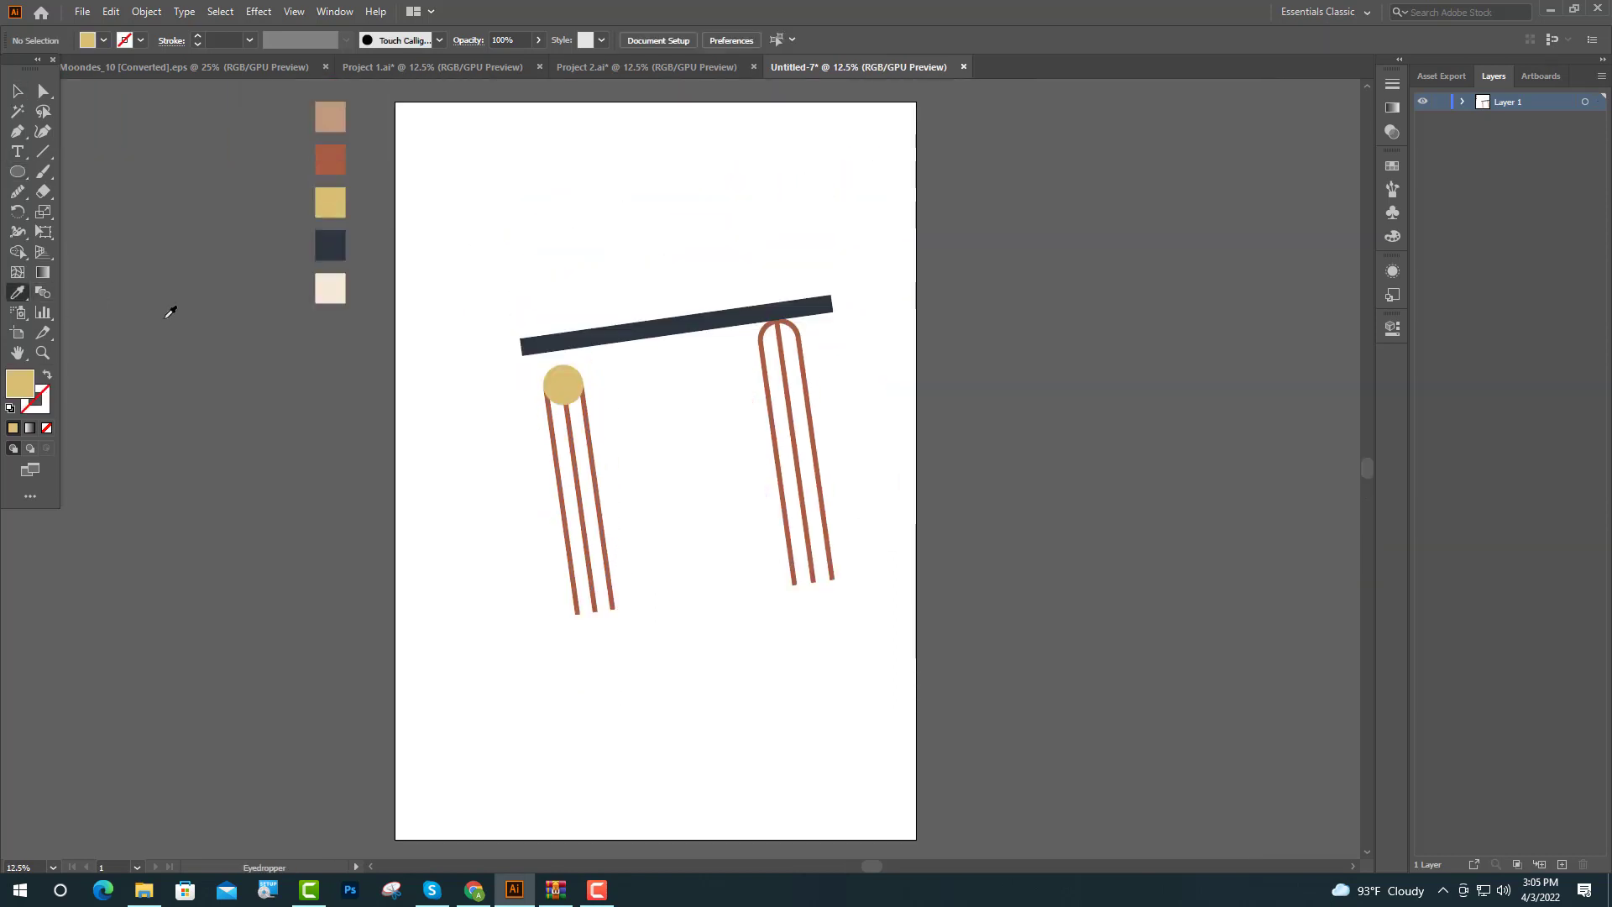
pyautogui.click(328, 295)
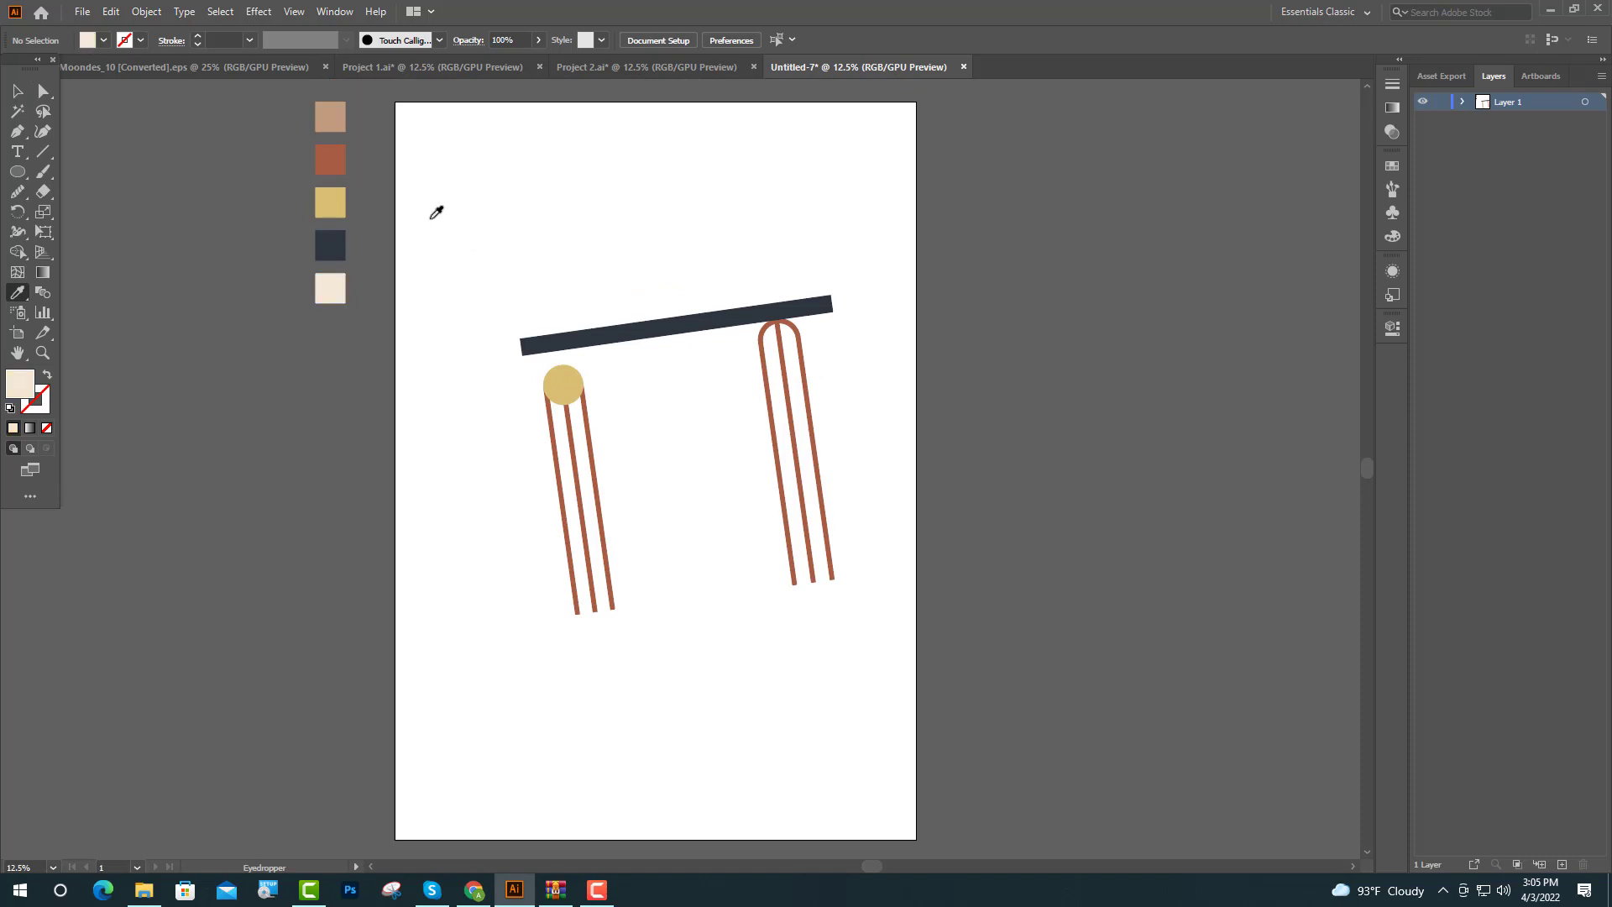
pyautogui.click(10, 173)
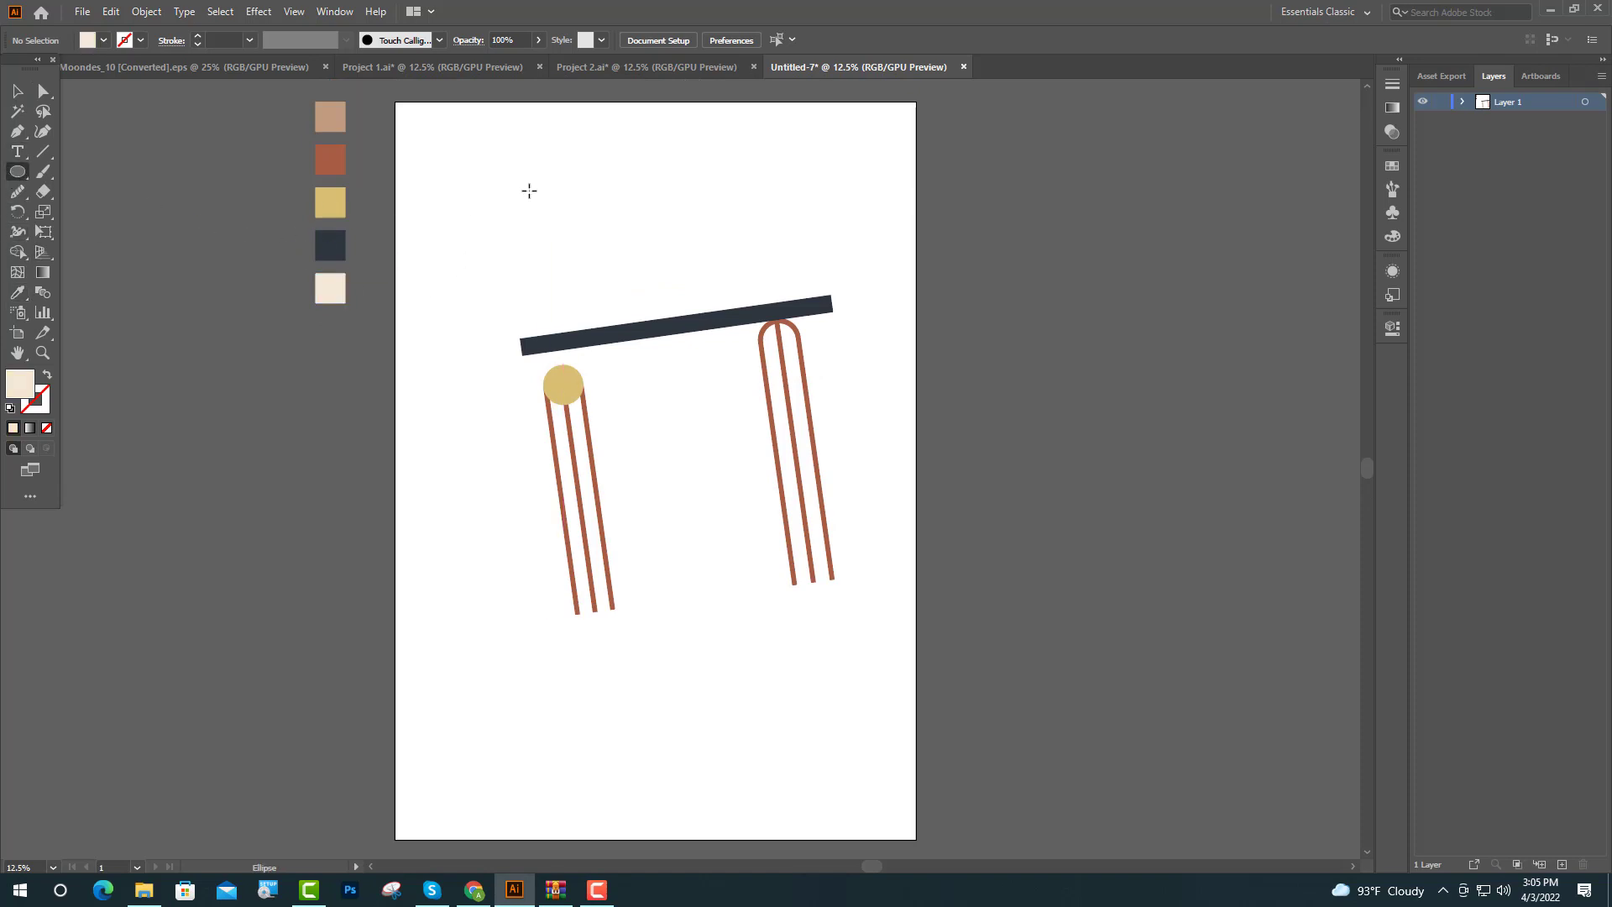
pyautogui.moveTo(529, 187); pyautogui.dragTo(658, 271)
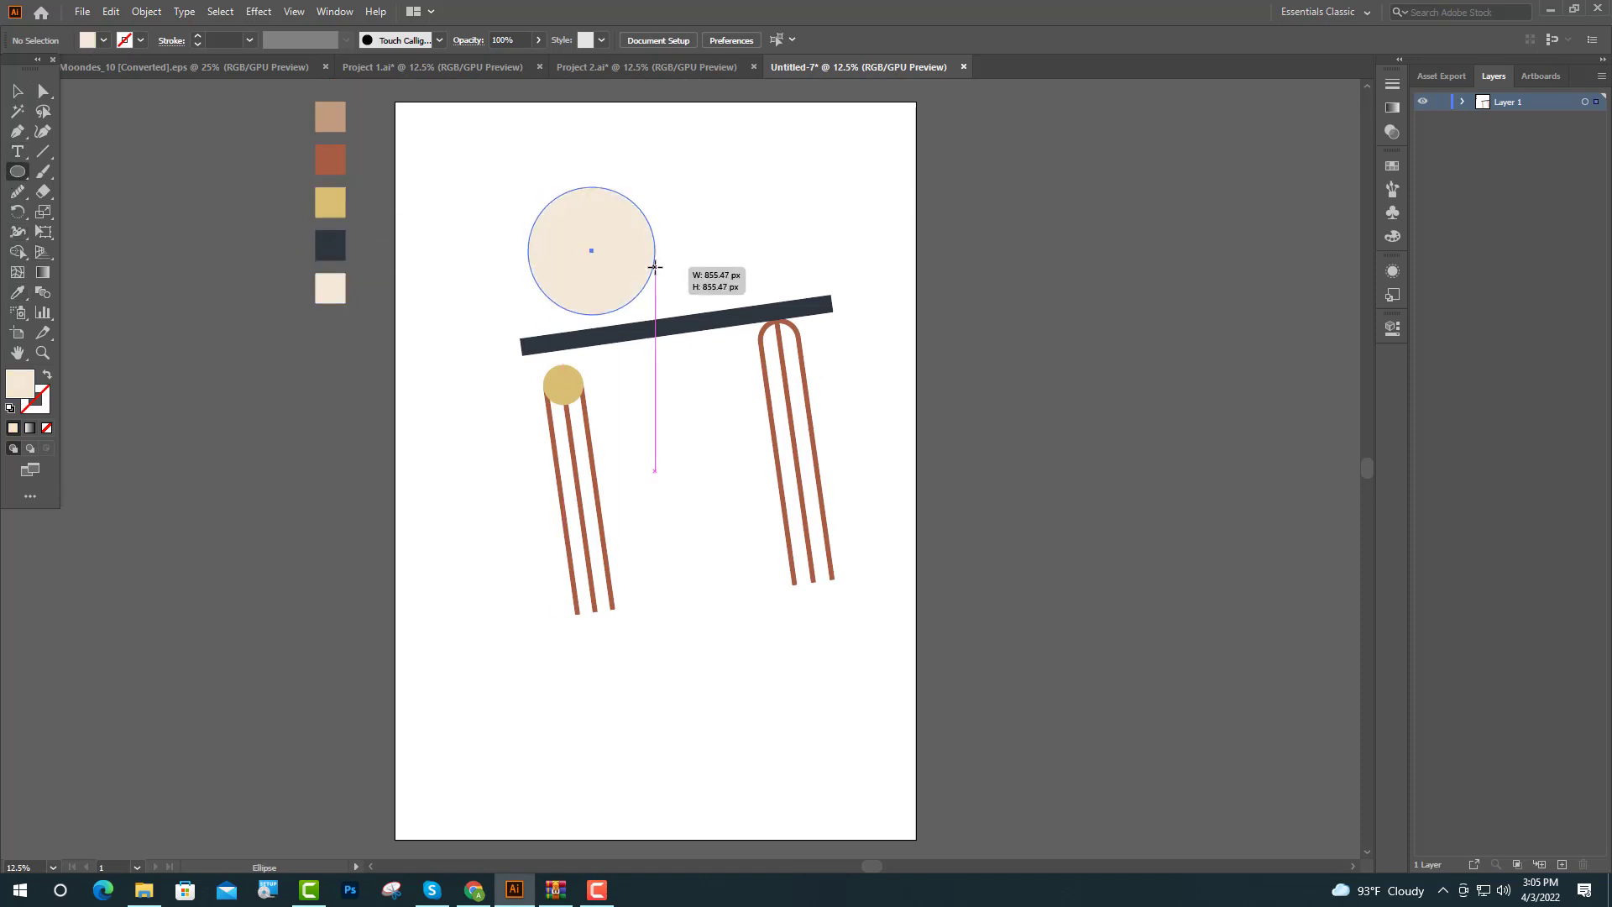
pyautogui.click(16, 94)
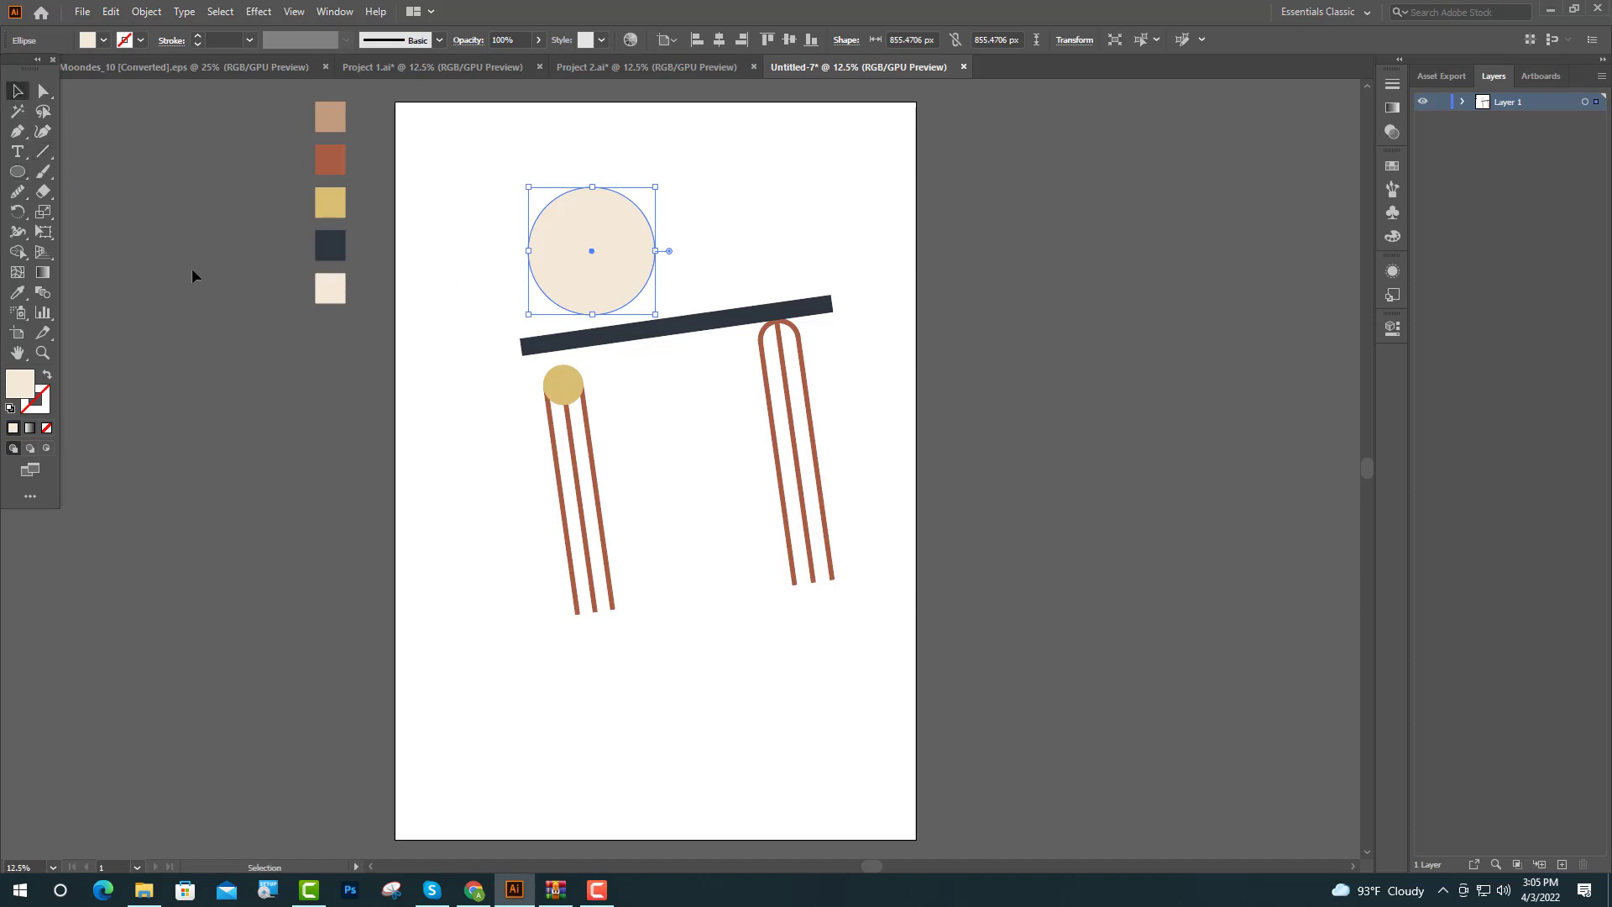
# Intersect the circle with a rectangle over its lower half, leaving a half-circle
pyautogui.click(16, 172)
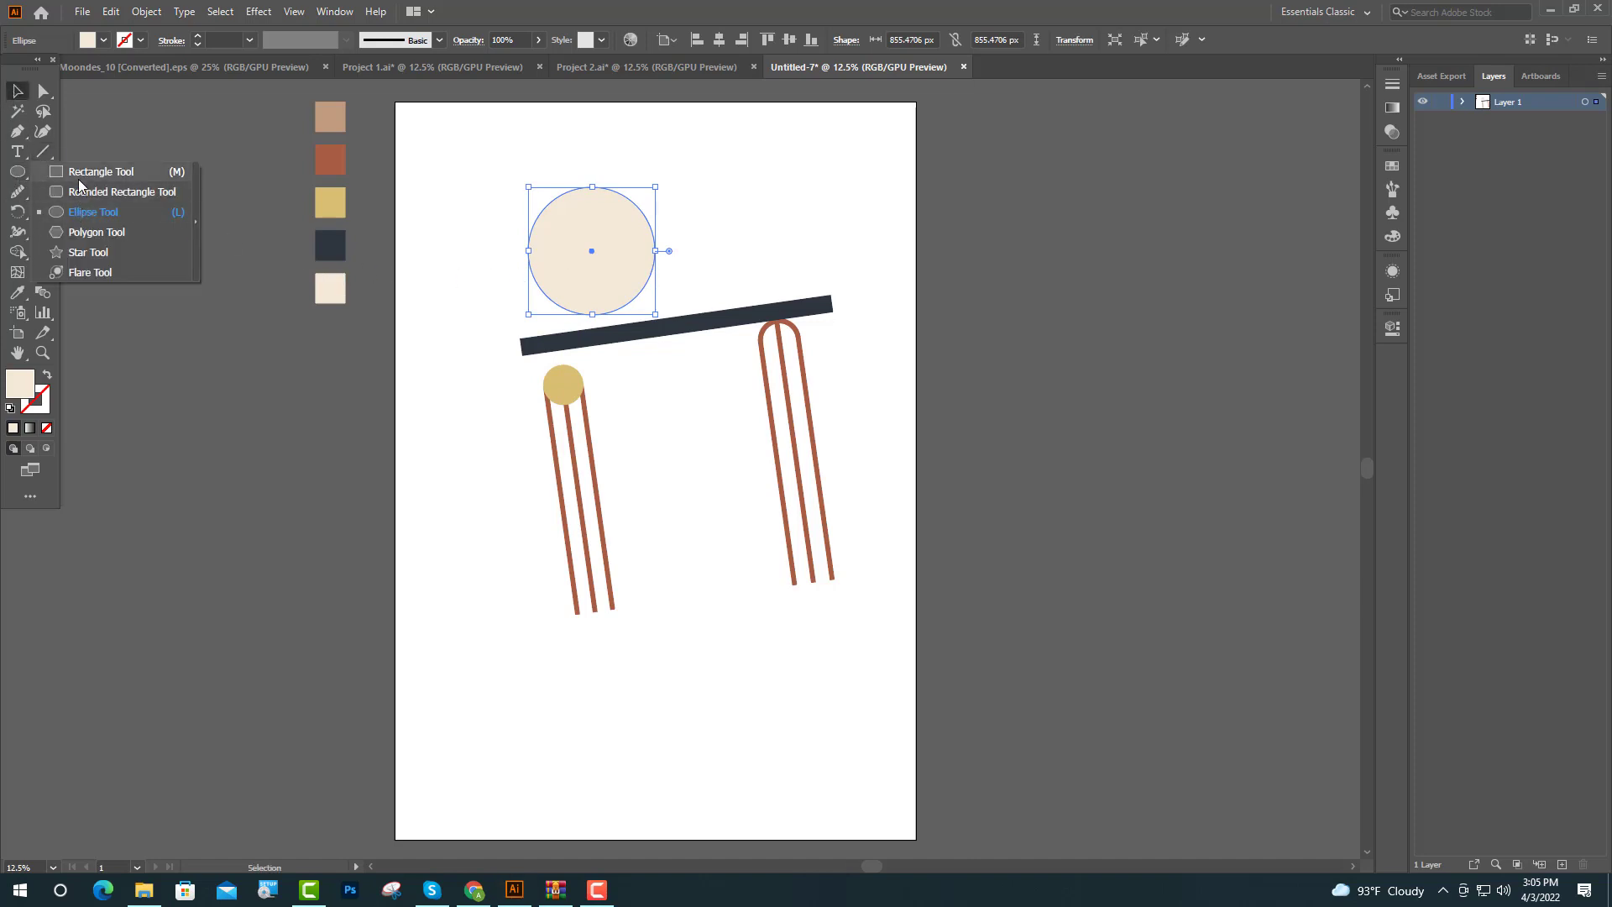
pyautogui.click(81, 174)
pyautogui.moveTo(517, 250); pyautogui.dragTo(661, 314)
pyautogui.press('v')
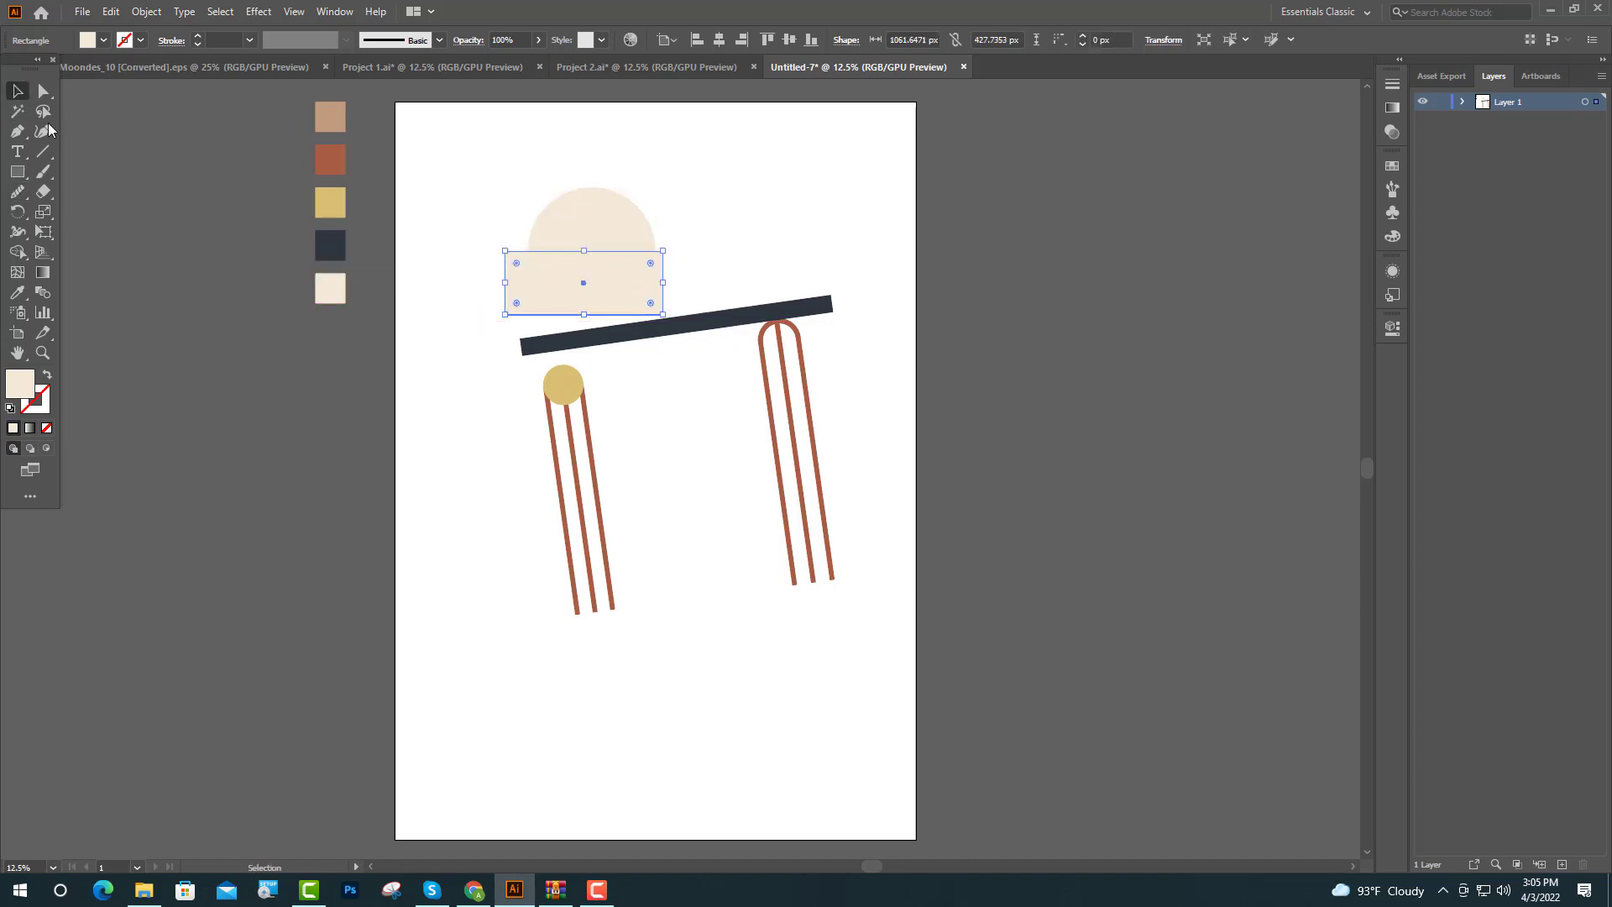
pyautogui.keyDown('shift'); pyautogui.click(547, 239); pyautogui.keyUp('shift')
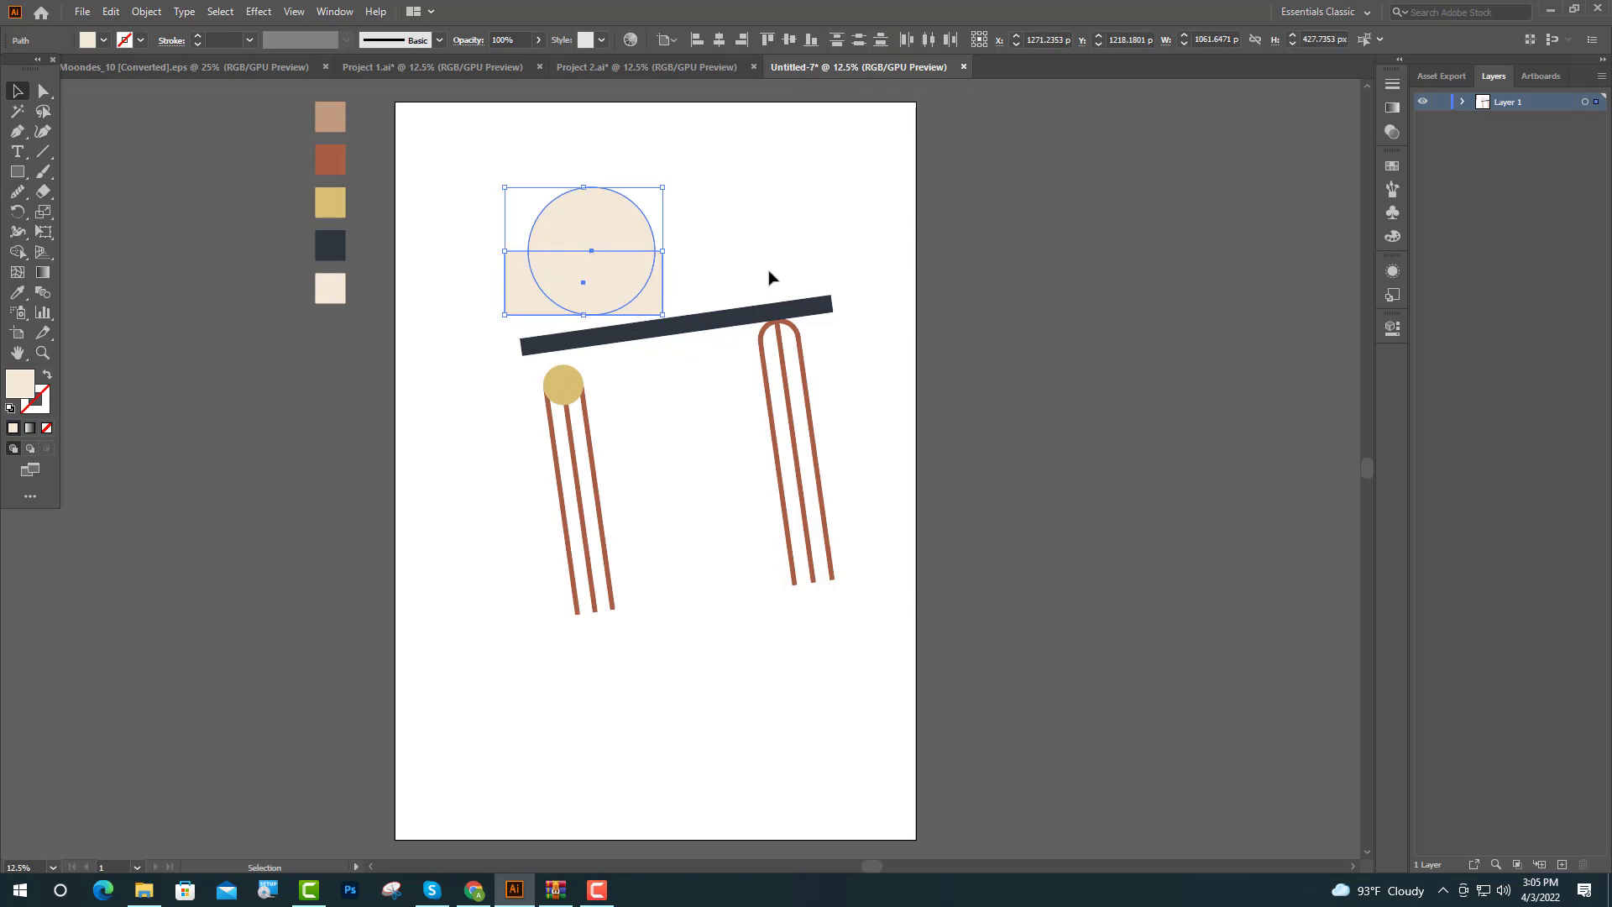
pyautogui.click(1394, 326)
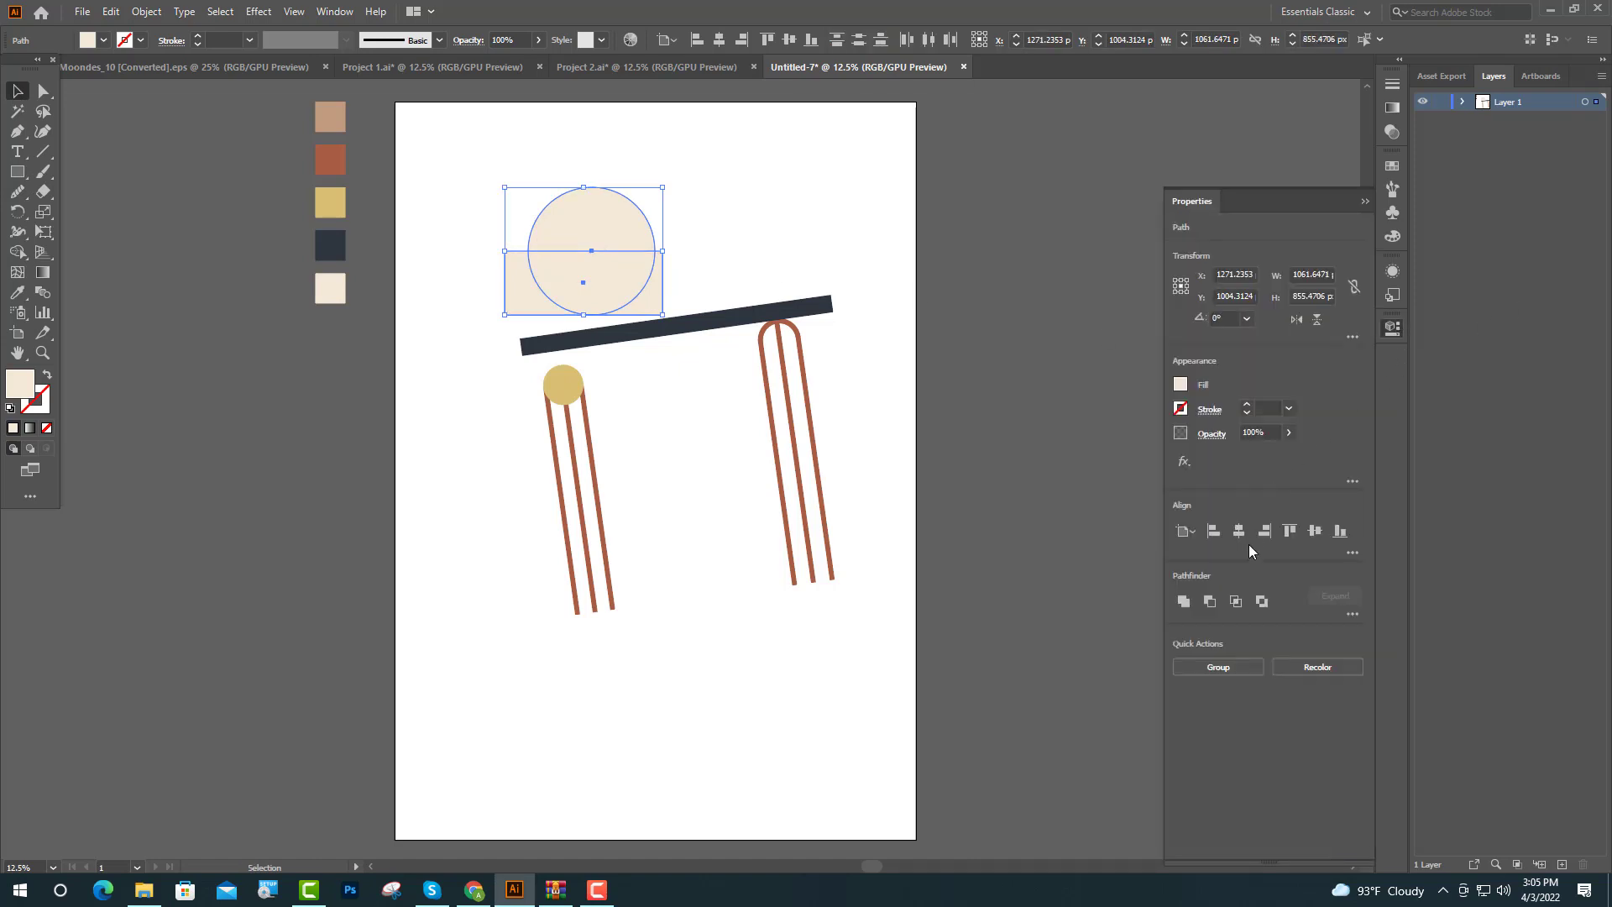
pyautogui.click(1236, 601)
pyautogui.click(1364, 202)
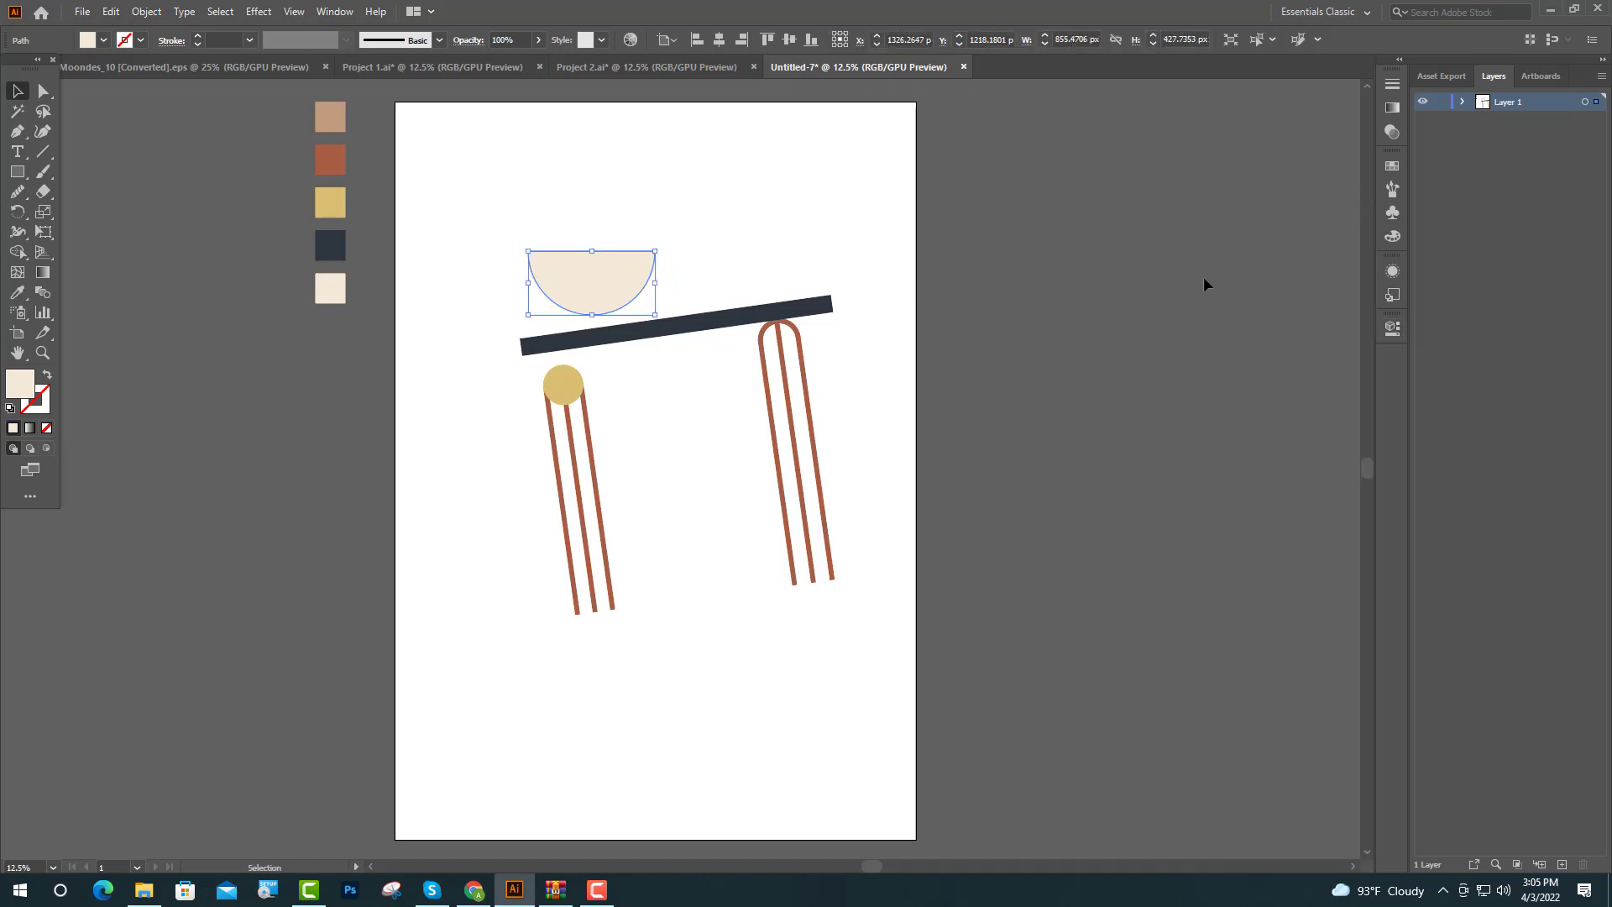
pyautogui.scroll(4, 659, 252)
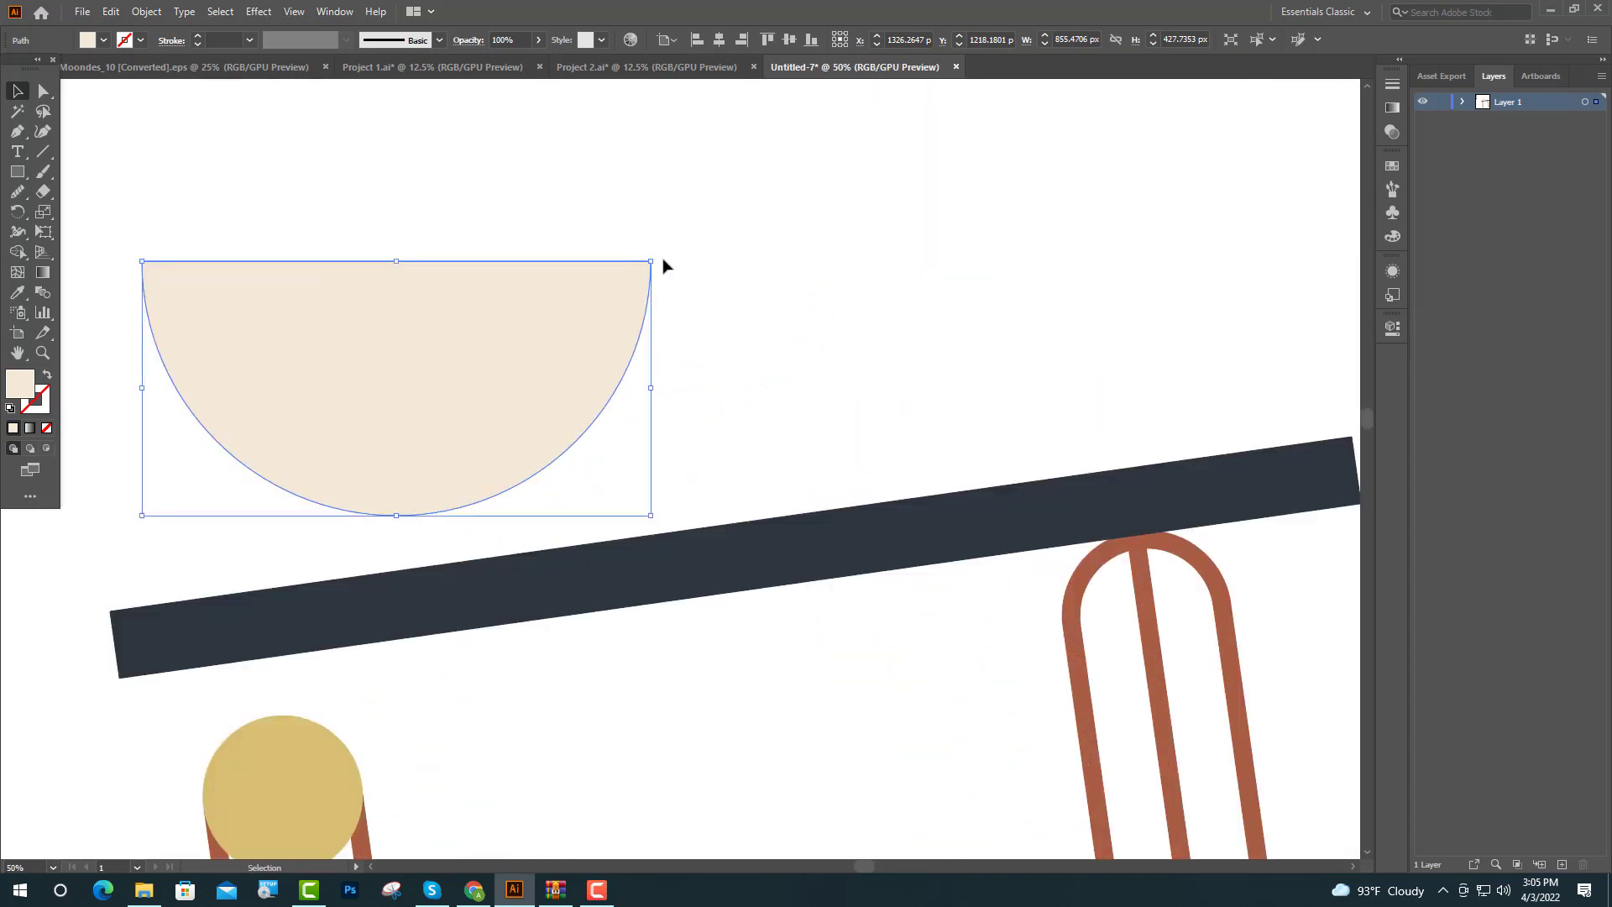
# Tilt the cream half-circle to match the bar and rest it on the bar
pyautogui.moveTo(658, 255); pyautogui.dragTo(651, 237)
pyautogui.scroll(-2, 651, 238)
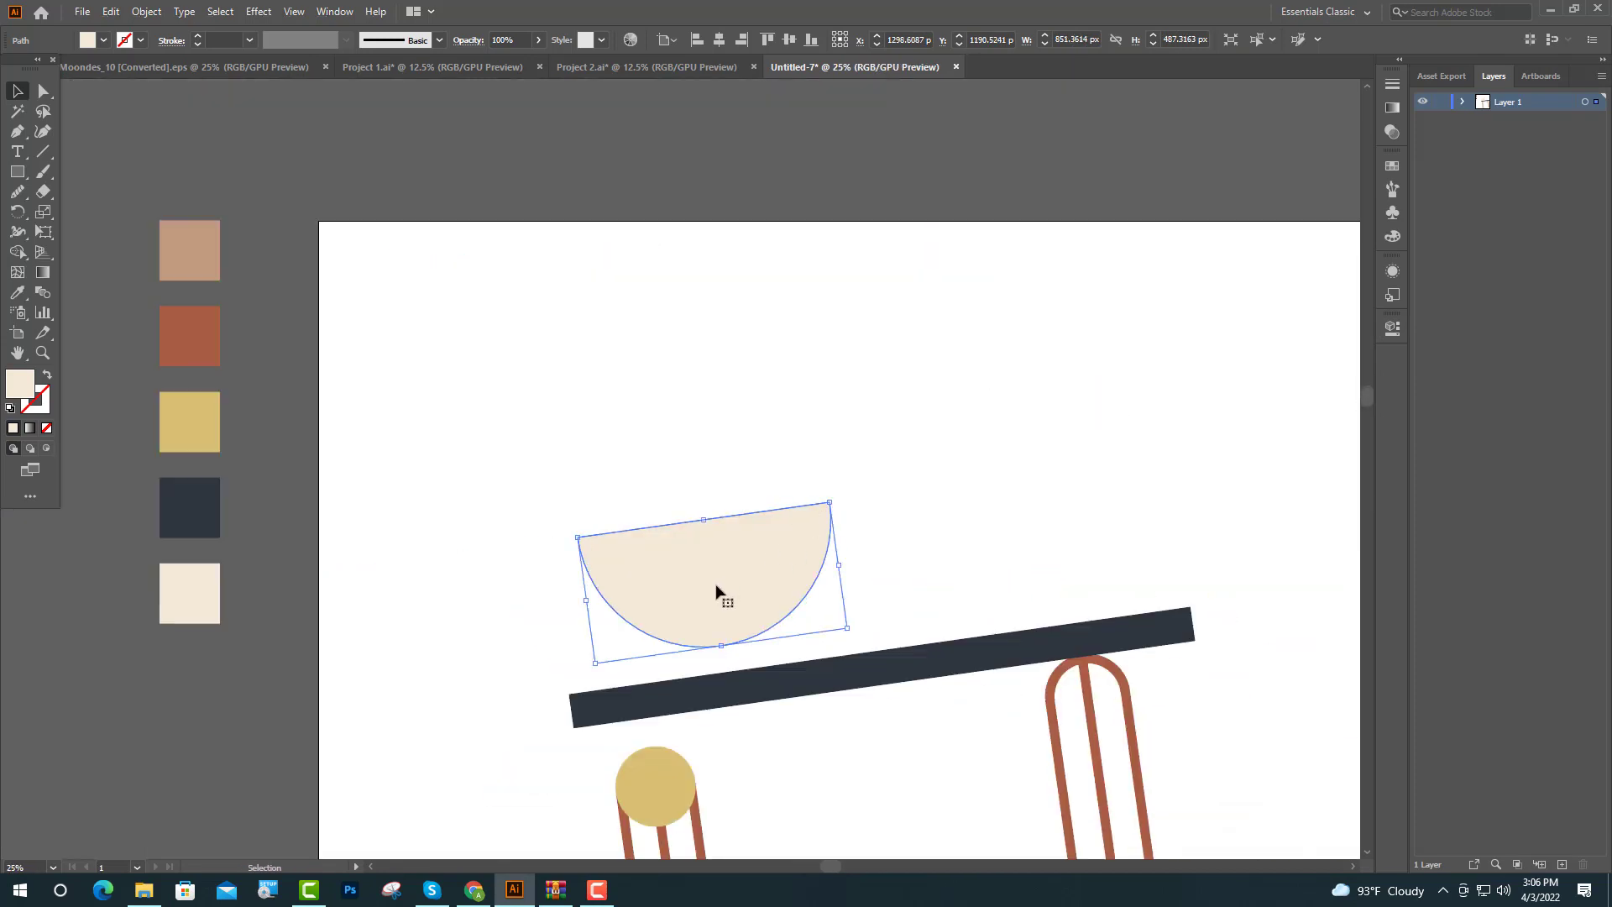
pyautogui.moveTo(716, 590); pyautogui.dragTo(719, 618)
pyautogui.click(878, 582)
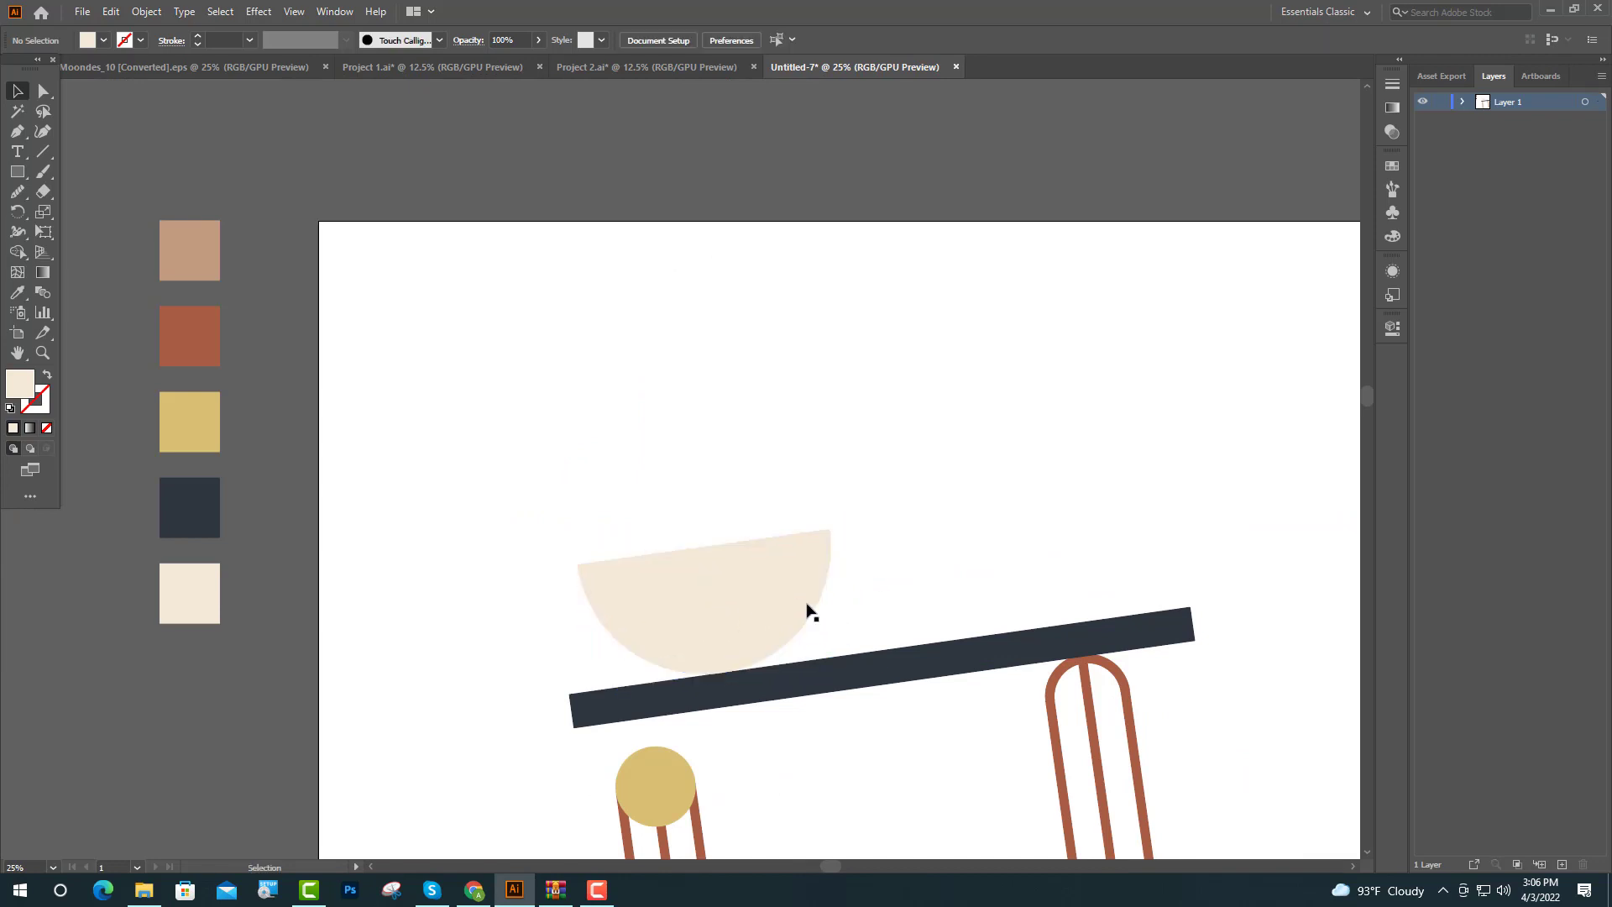
# Scale a smaller half-circle copy and place it inside the bowl
pyautogui.scroll(1, 756, 610)
pyautogui.click(902, 492)
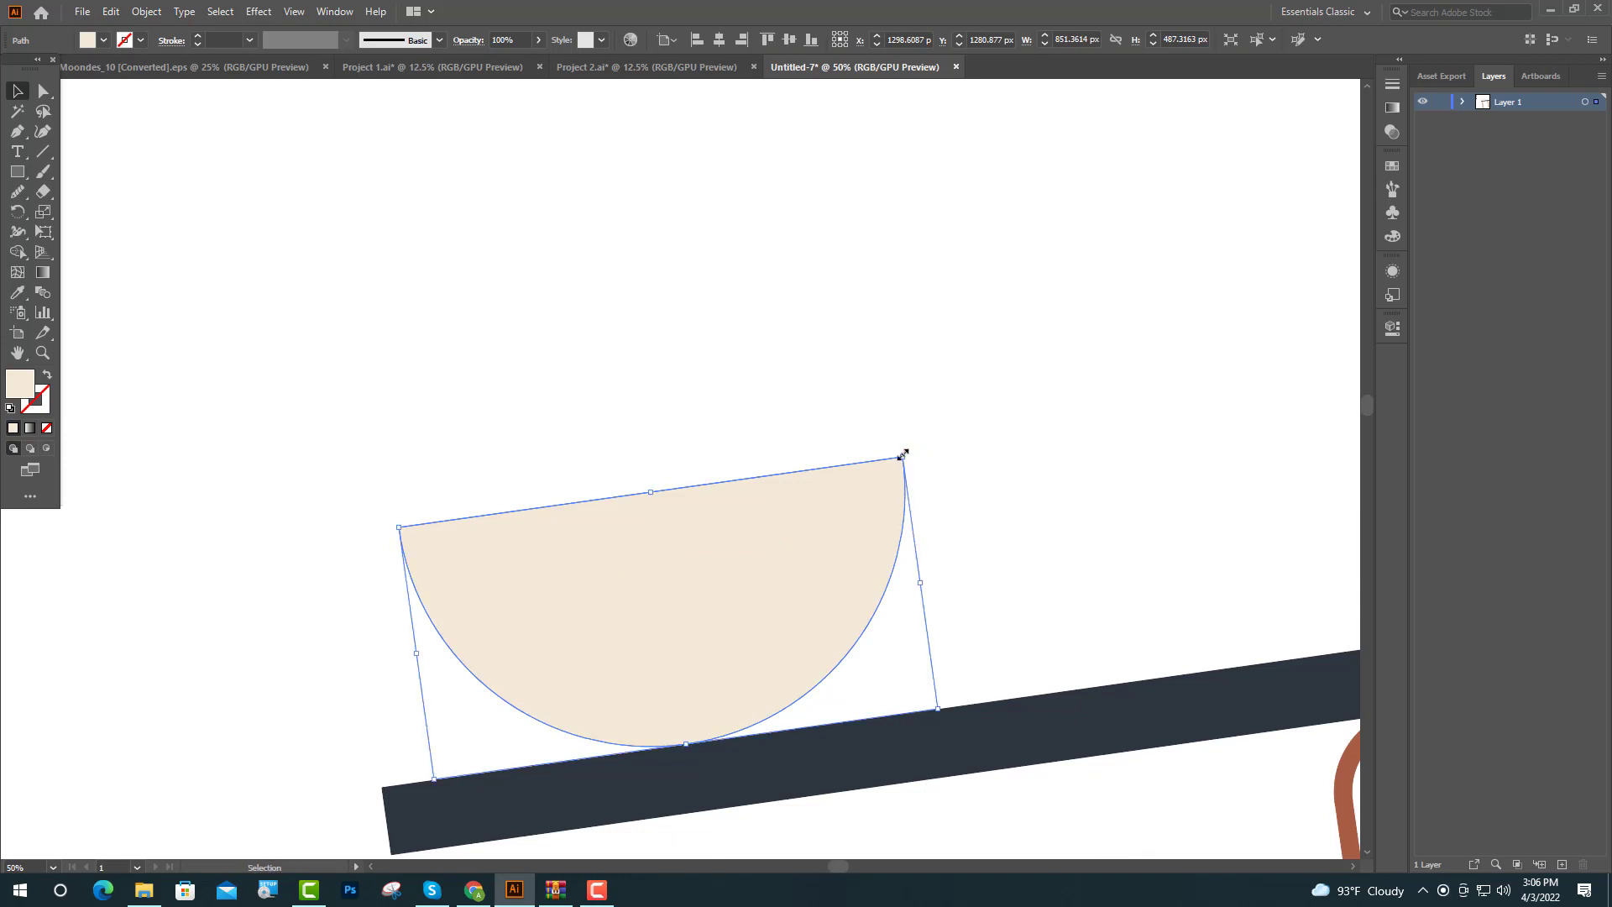
pyautogui.moveTo(902, 457)
pyautogui.mouseDown()
pyautogui.moveTo(879, 497)
pyautogui.moveTo(774, 576)
pyautogui.mouseUp()
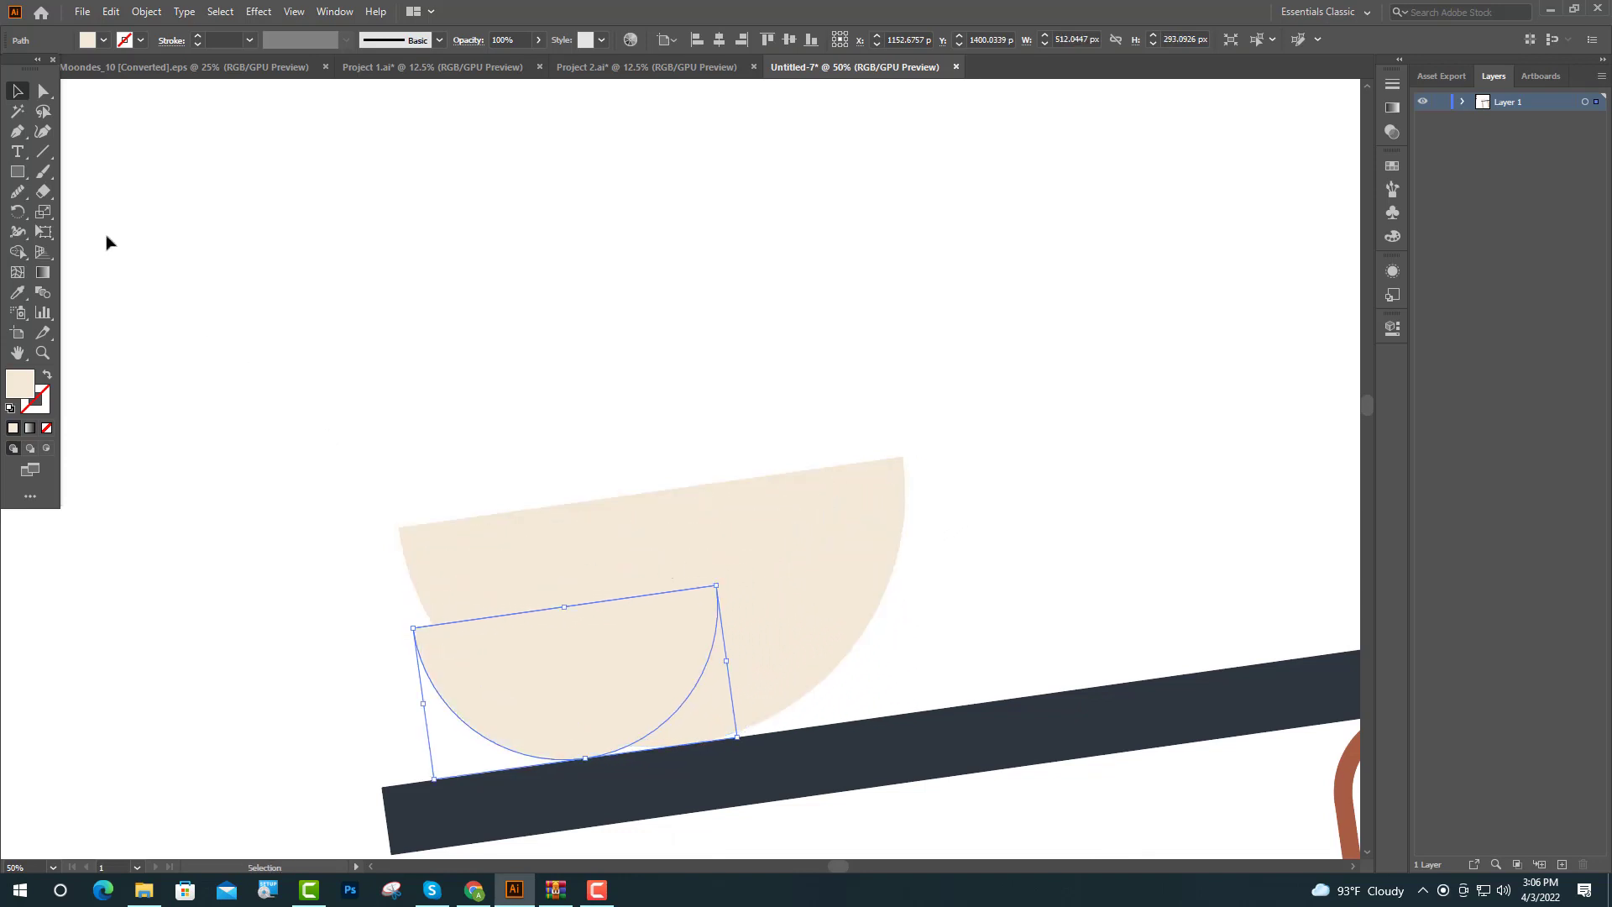
pyautogui.moveTo(567, 703); pyautogui.dragTo(628, 652)
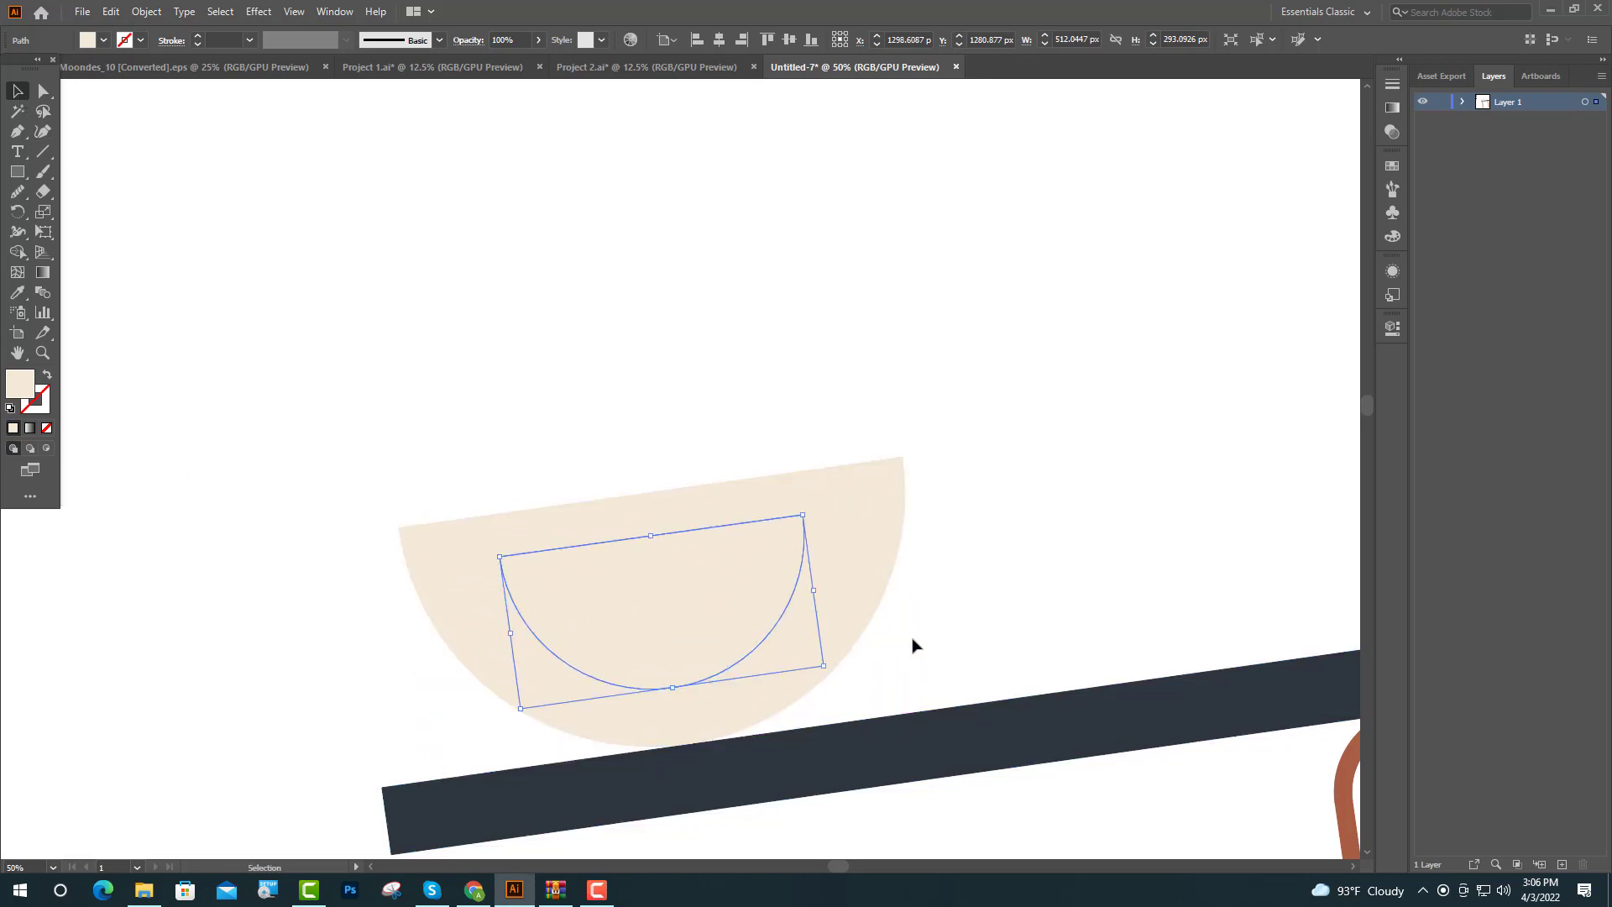
pyautogui.click(1023, 631)
pyautogui.click(721, 625)
# Colour the inner half-circle rust and swap its fill to an outline
pyautogui.click(19, 294)
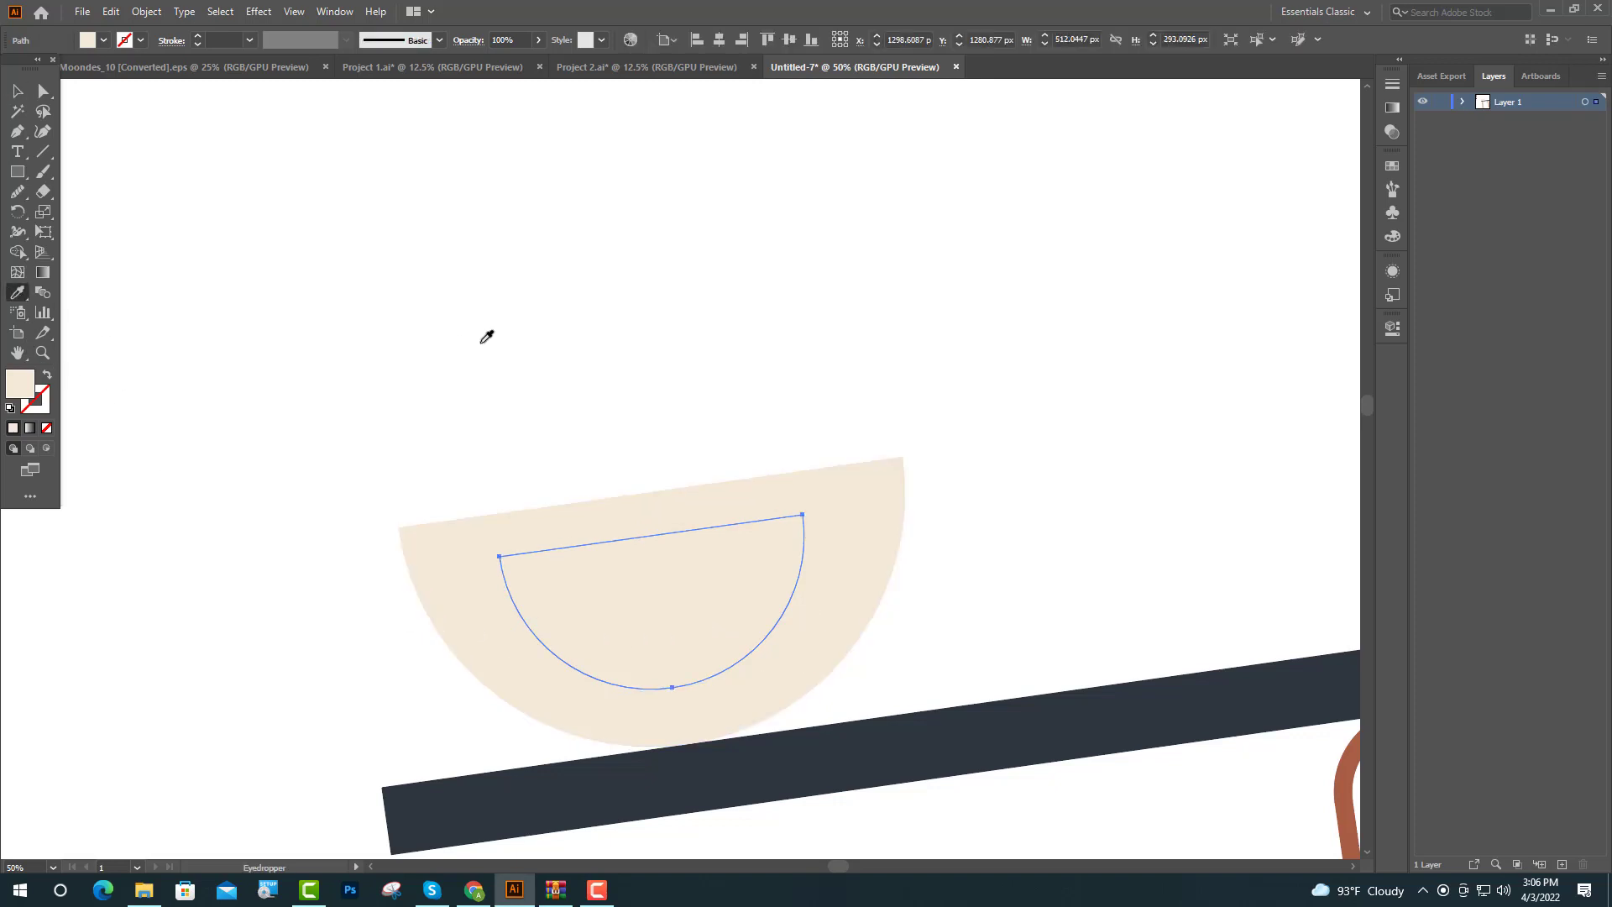
pyautogui.scroll(-4, 520, 335)
pyautogui.click(309, 270)
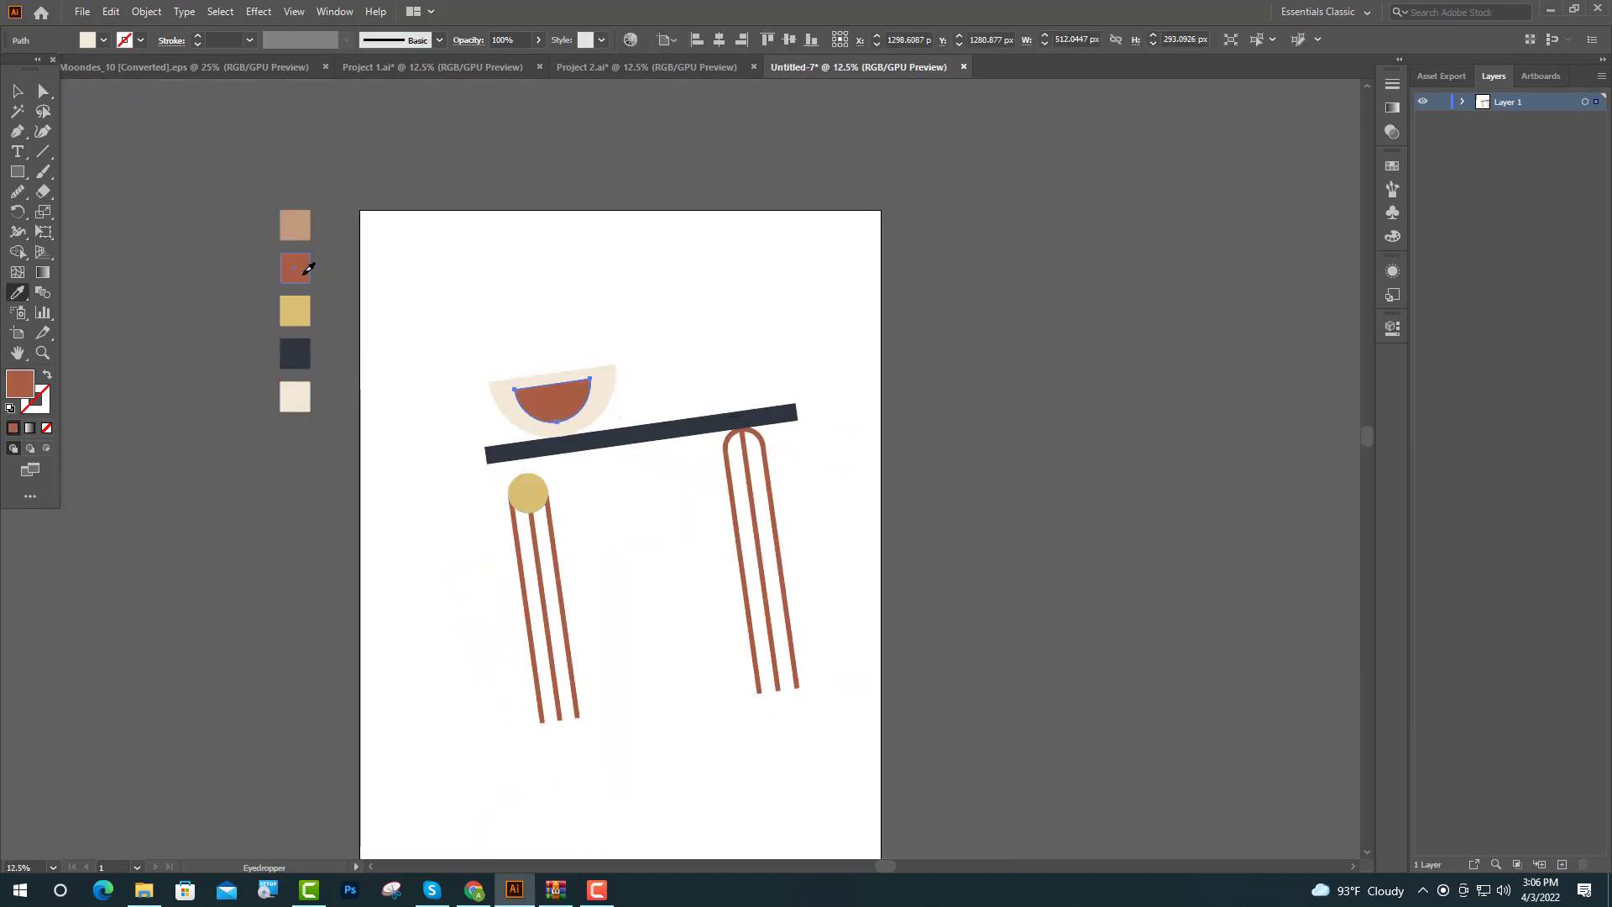
pyautogui.click(17, 91)
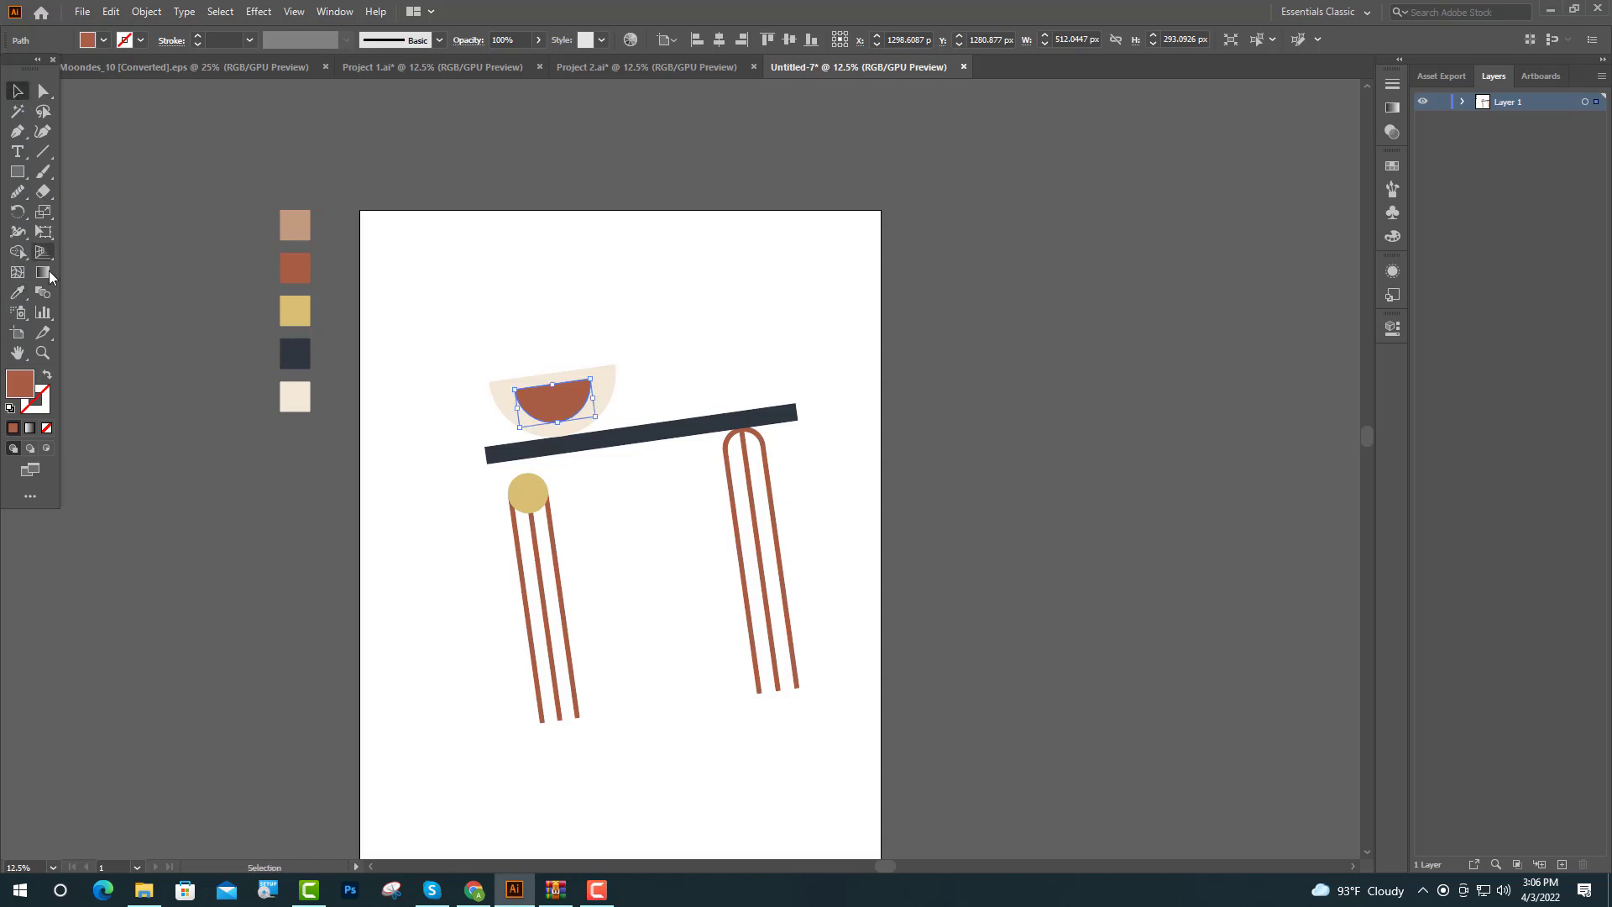
pyautogui.click(46, 376)
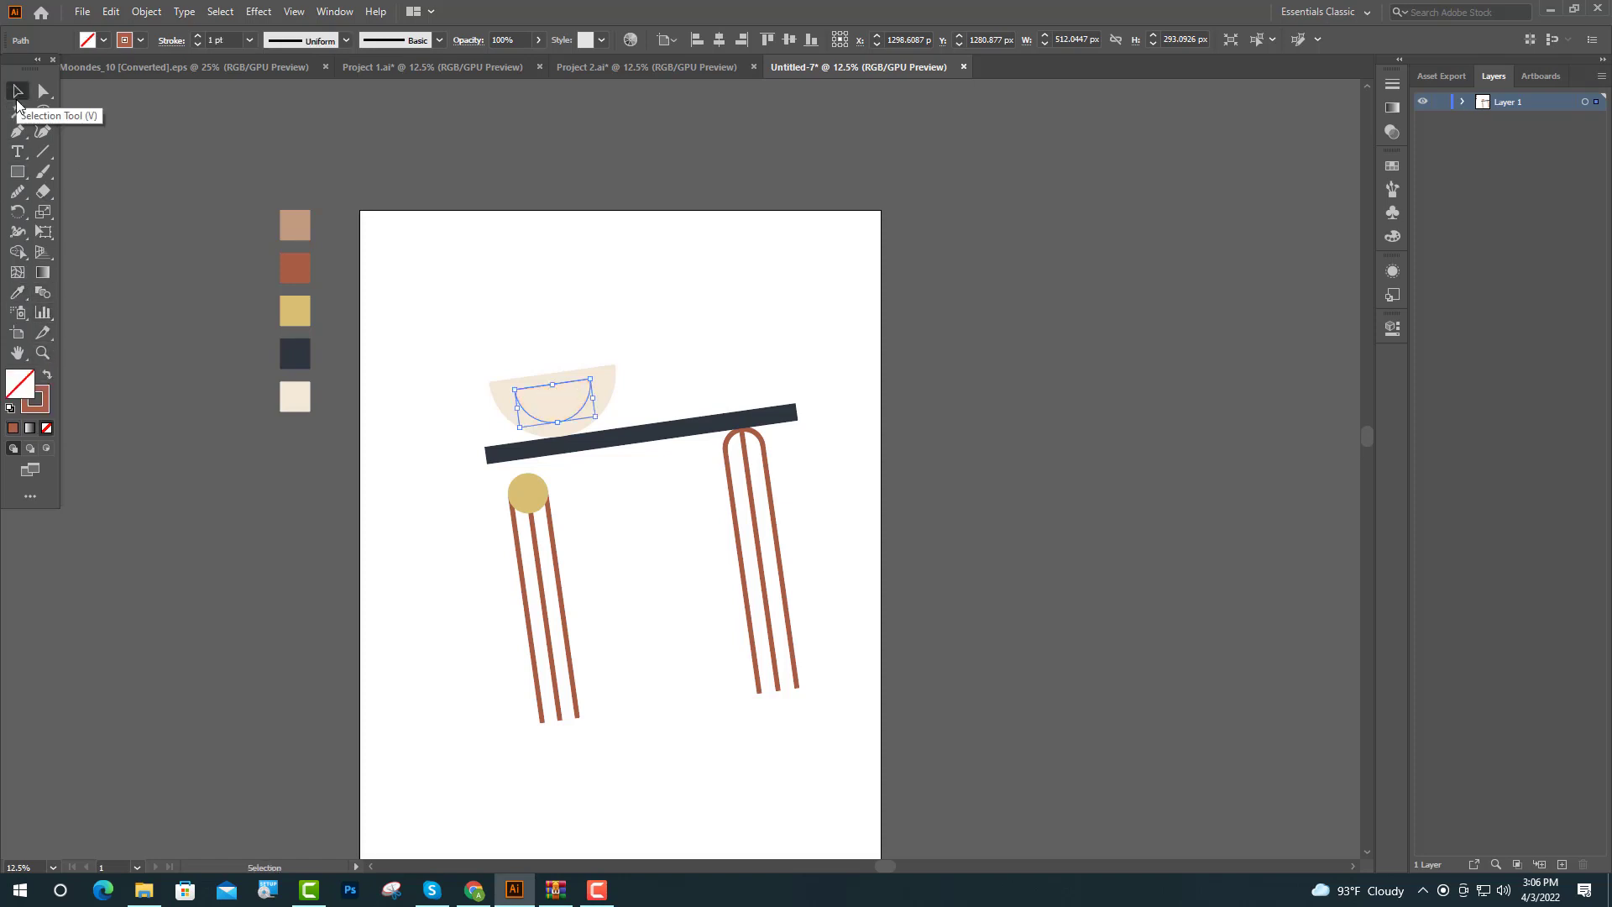
# Give the rust arc a calligraphic brush with a 2.5 pt stroke
pyautogui.click(1391, 190)
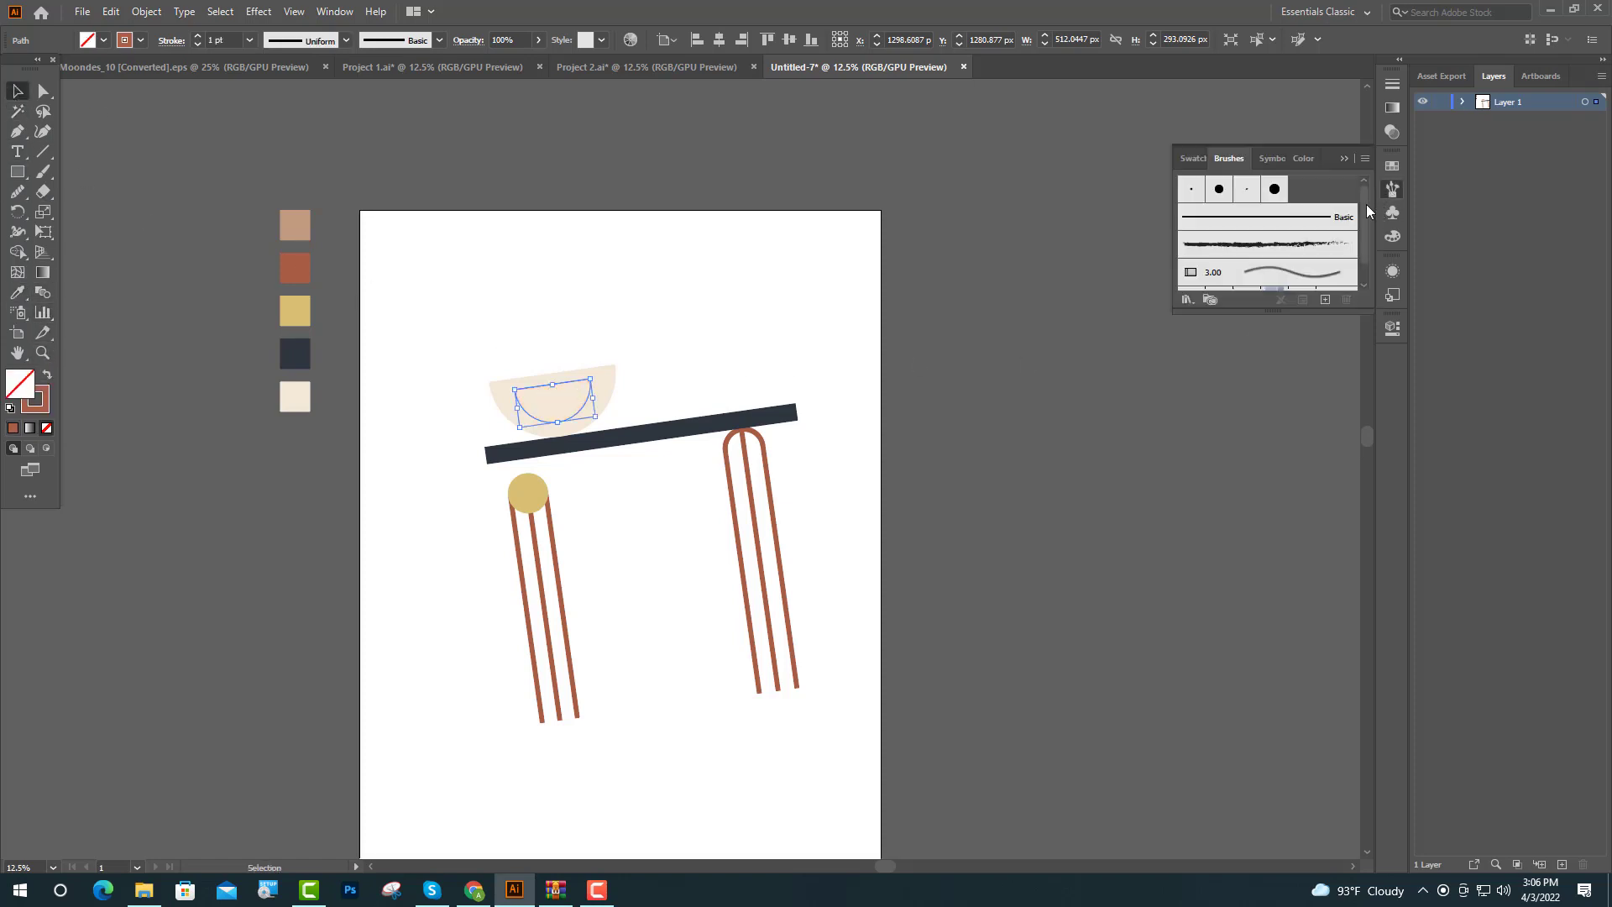
pyautogui.click(1277, 189)
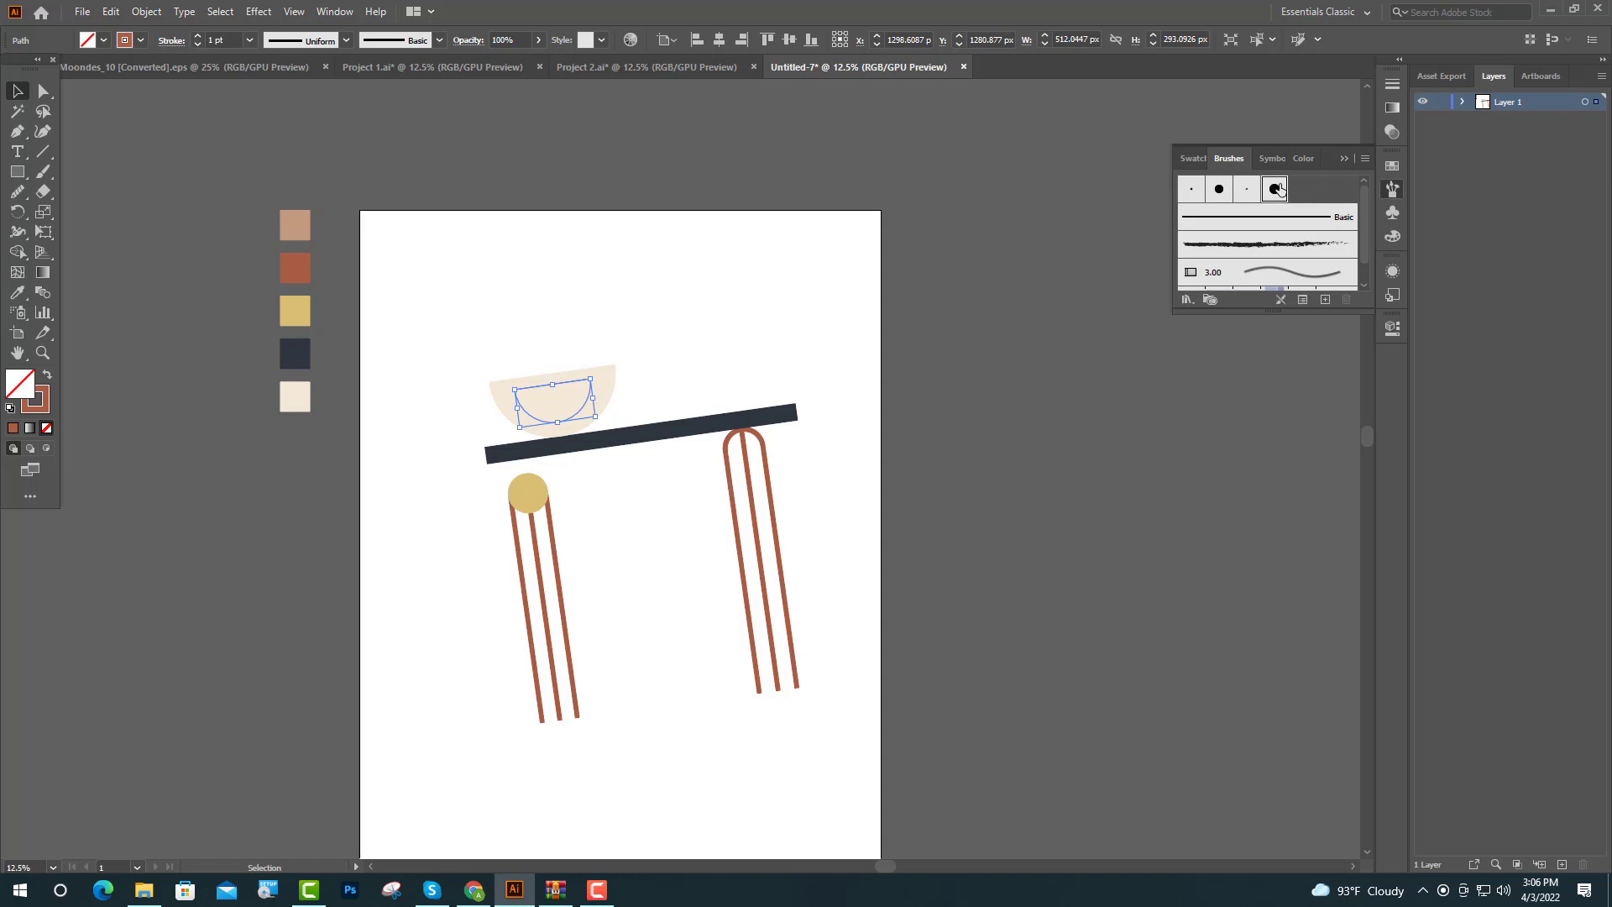
pyautogui.click(1346, 156)
pyautogui.click(1394, 326)
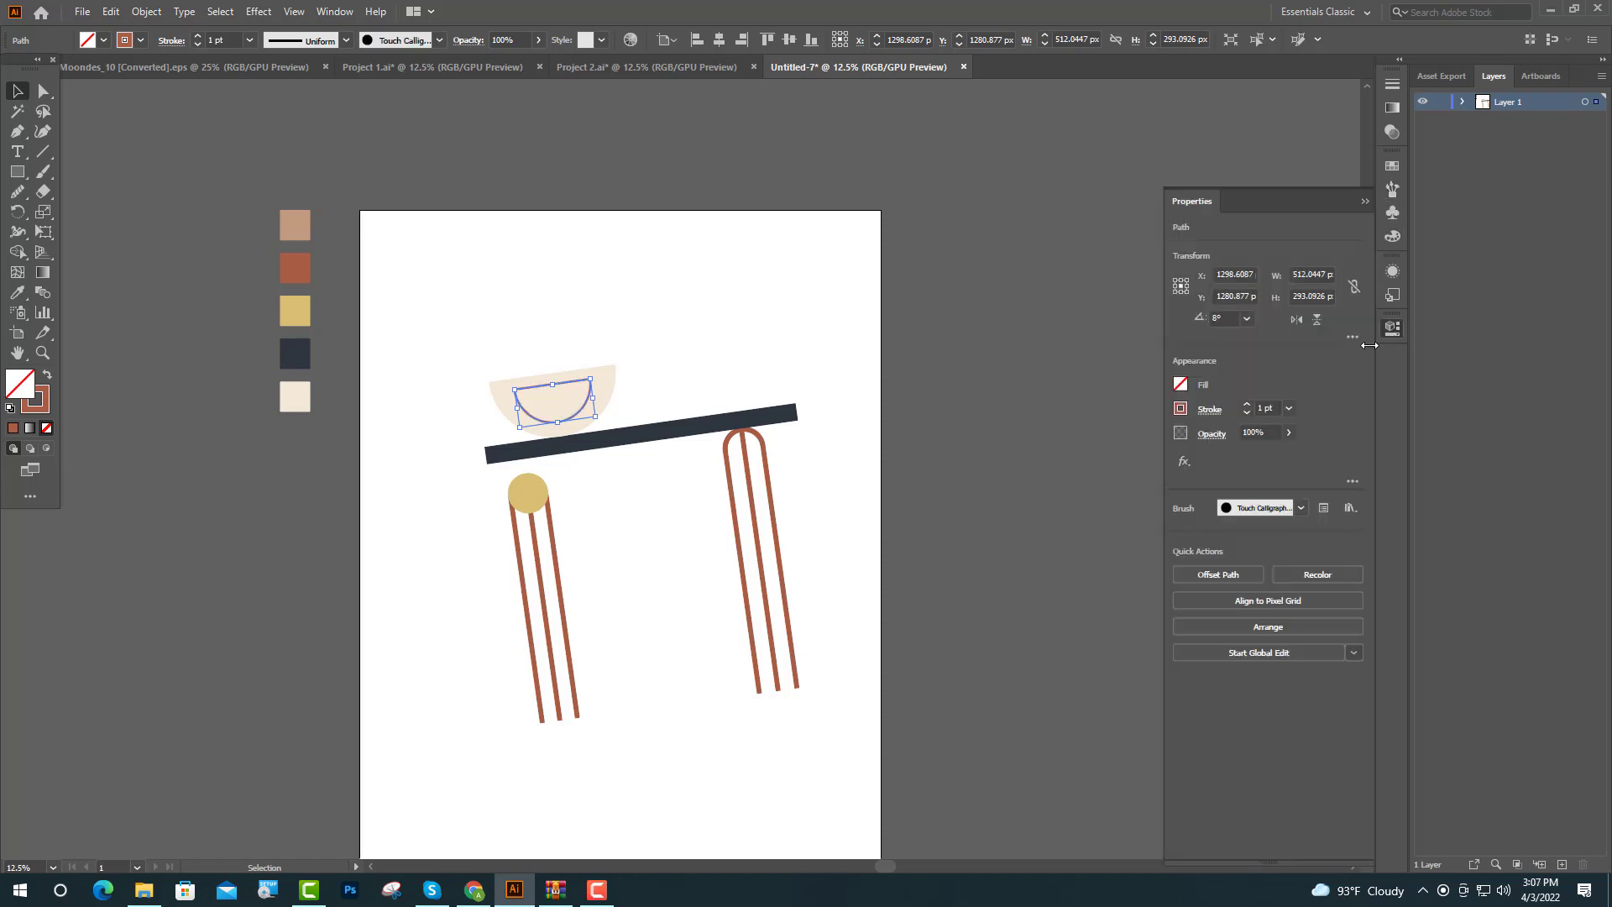
pyautogui.click(1247, 404)
pyautogui.click(1247, 404)
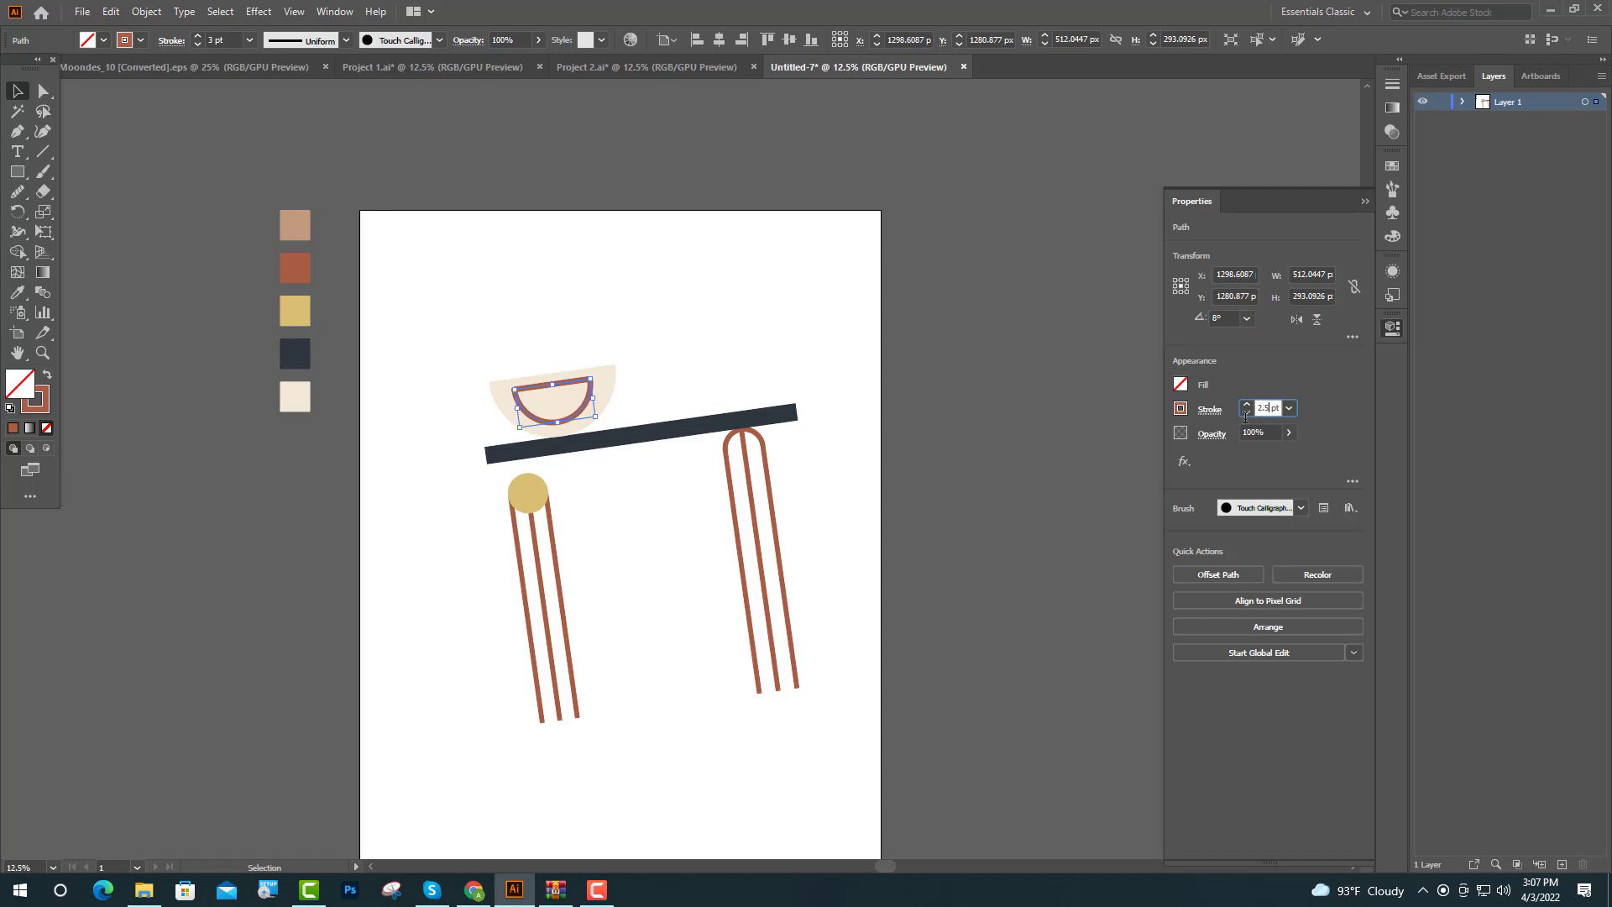
pyautogui.press('Return')
pyautogui.click(1364, 203)
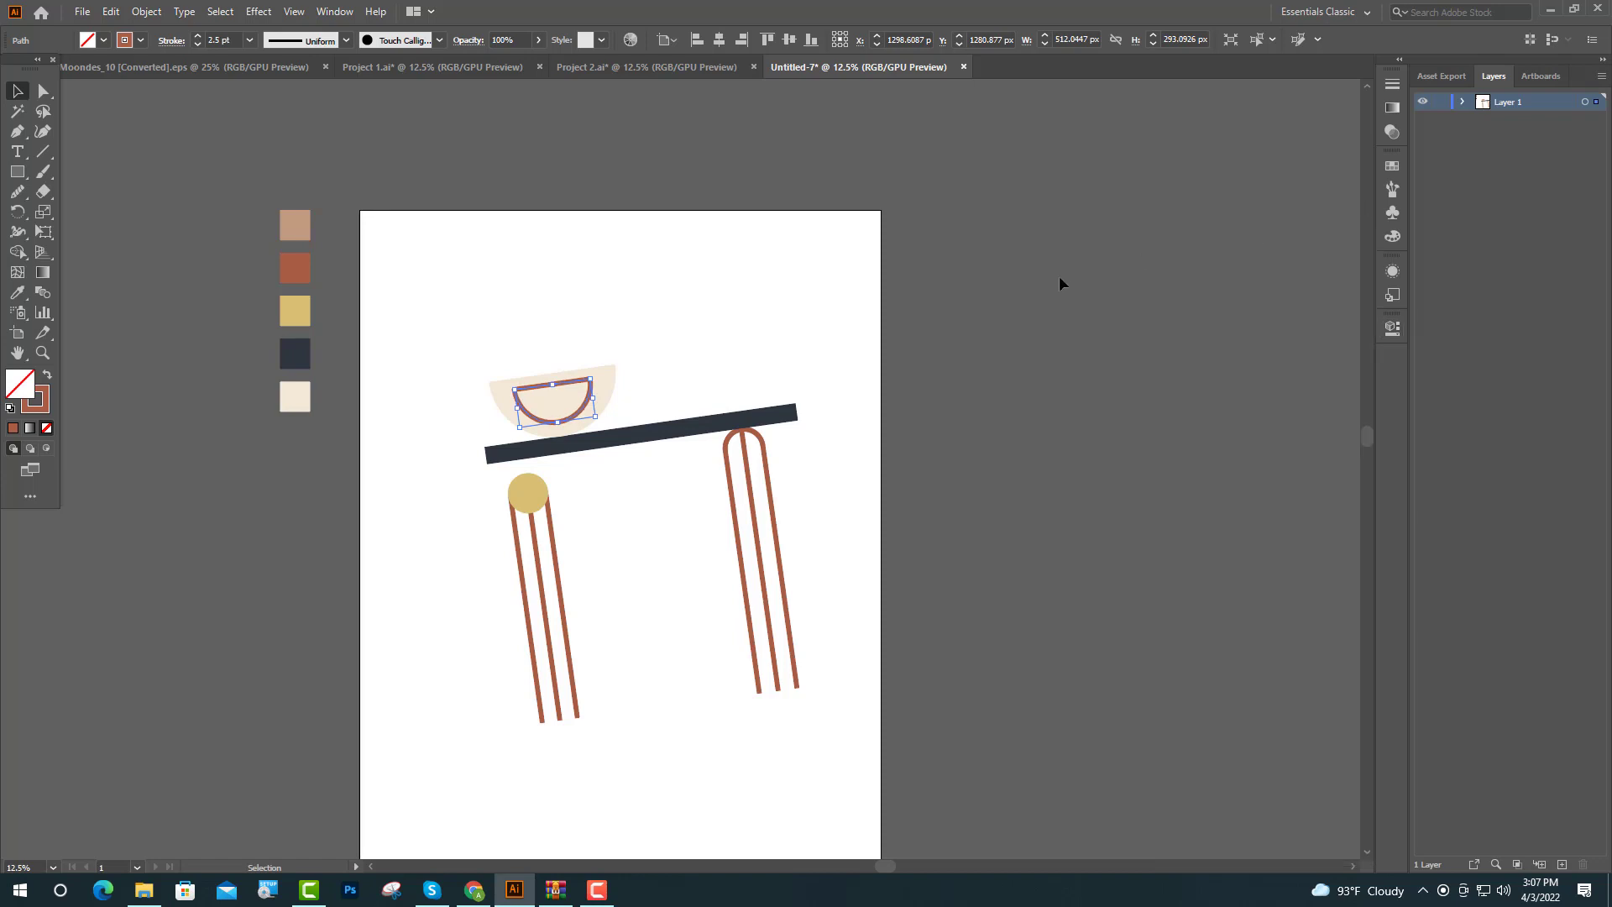
pyautogui.click(945, 395)
pyautogui.press('l')
pyautogui.hotkey('ctrl', '=')
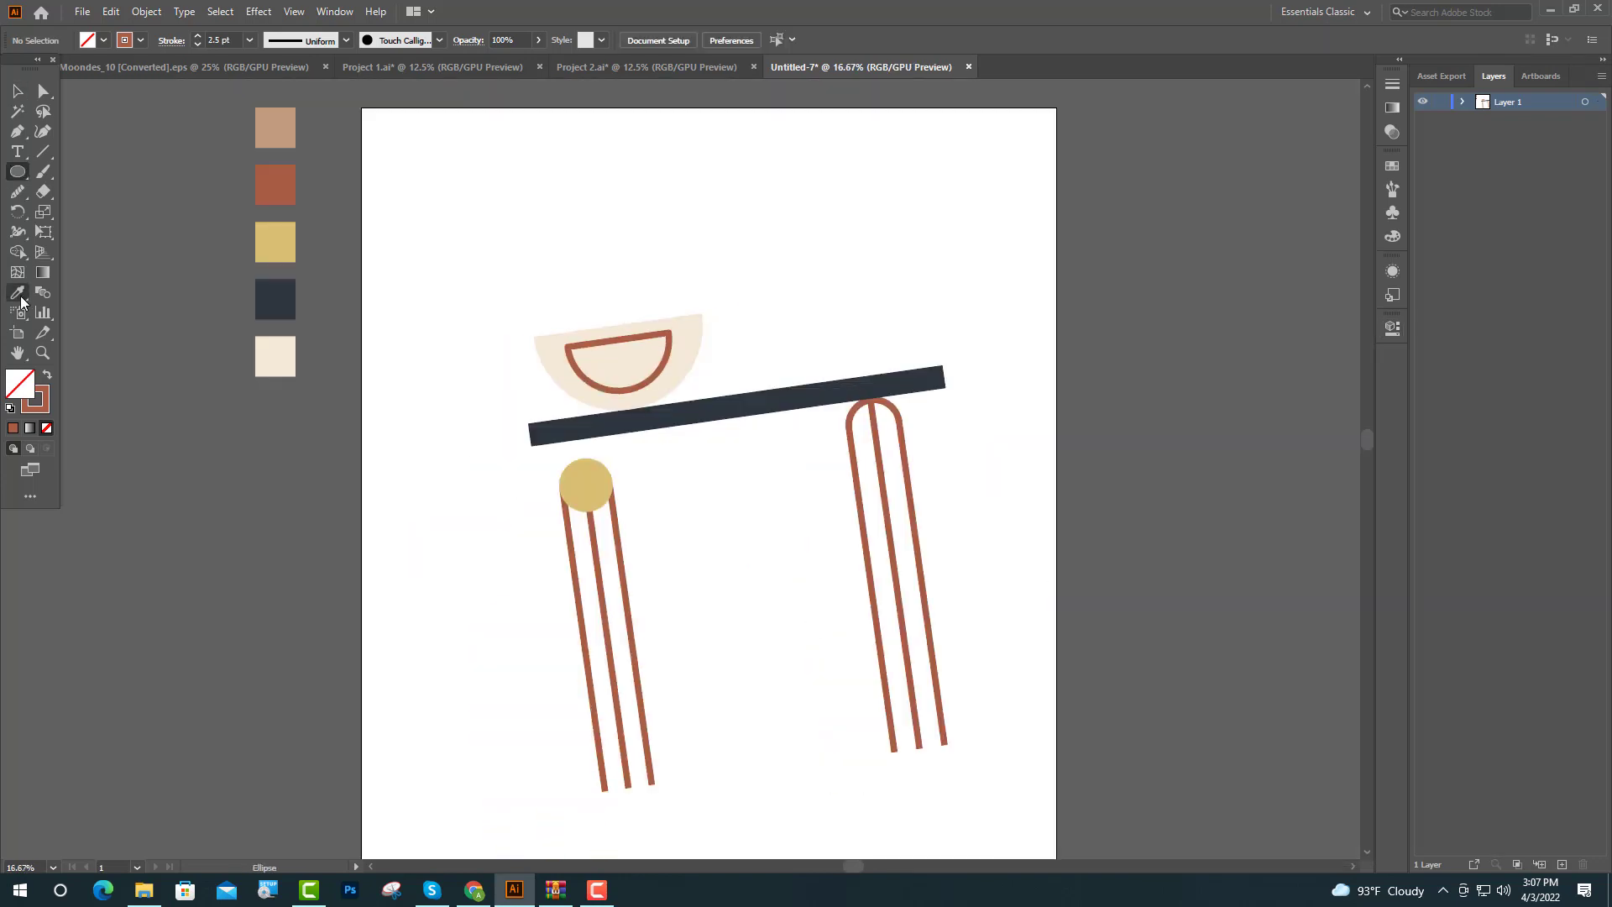
# Draw a small rust-filled circle above the bowl
pyautogui.click(19, 294)
pyautogui.click(270, 195)
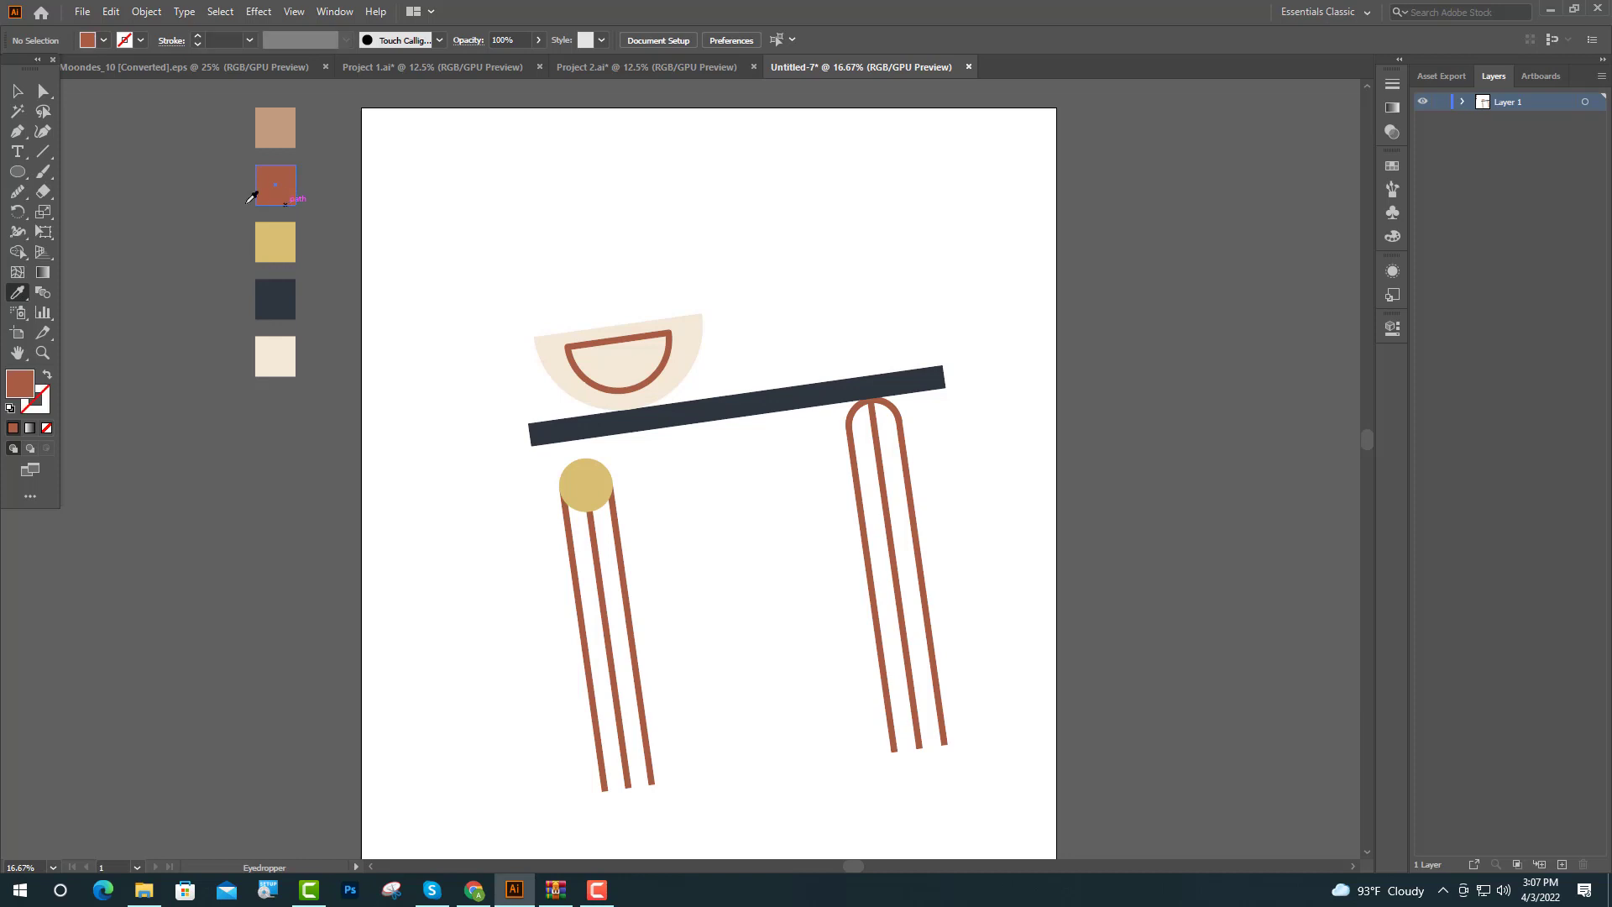
pyautogui.click(17, 171)
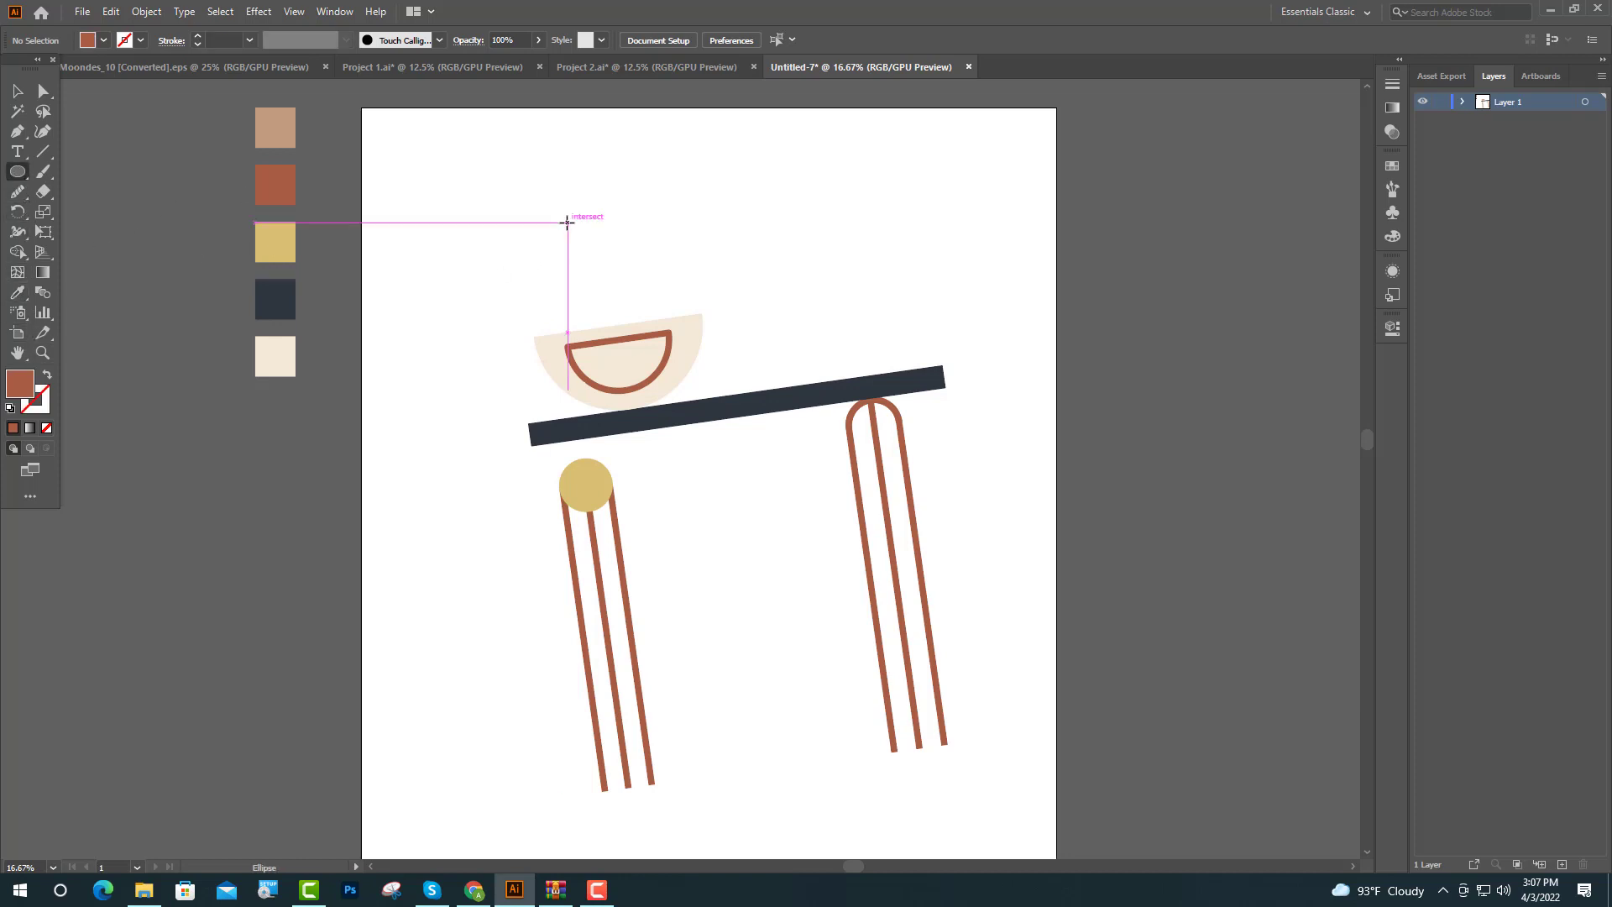
pyautogui.moveTo(568, 223); pyautogui.dragTo(634, 288)
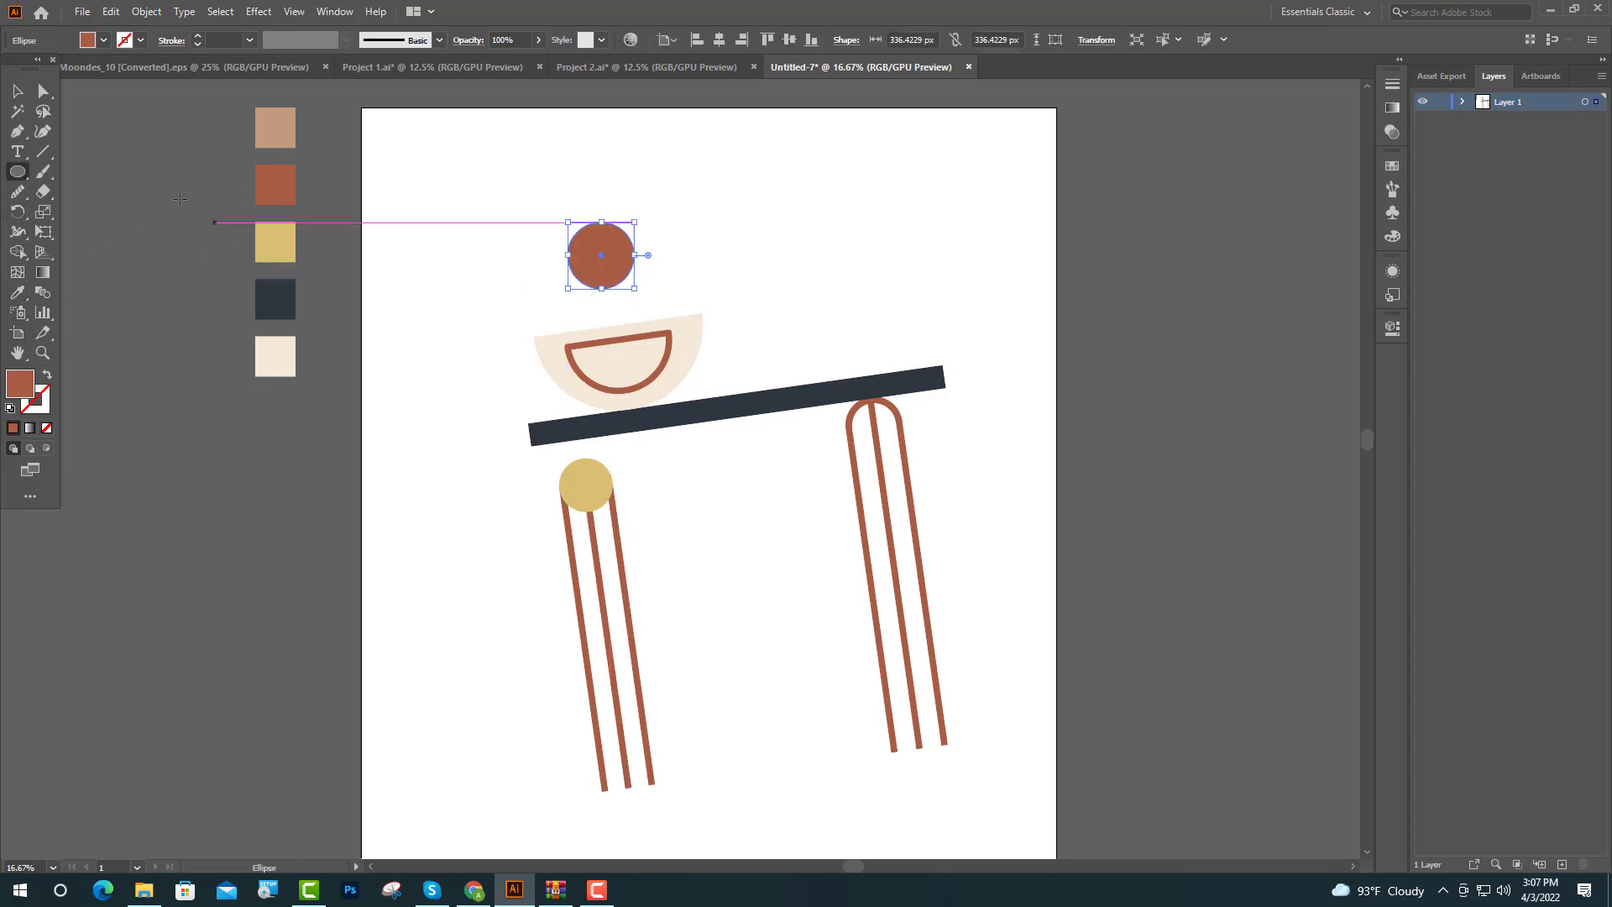
pyautogui.click(16, 90)
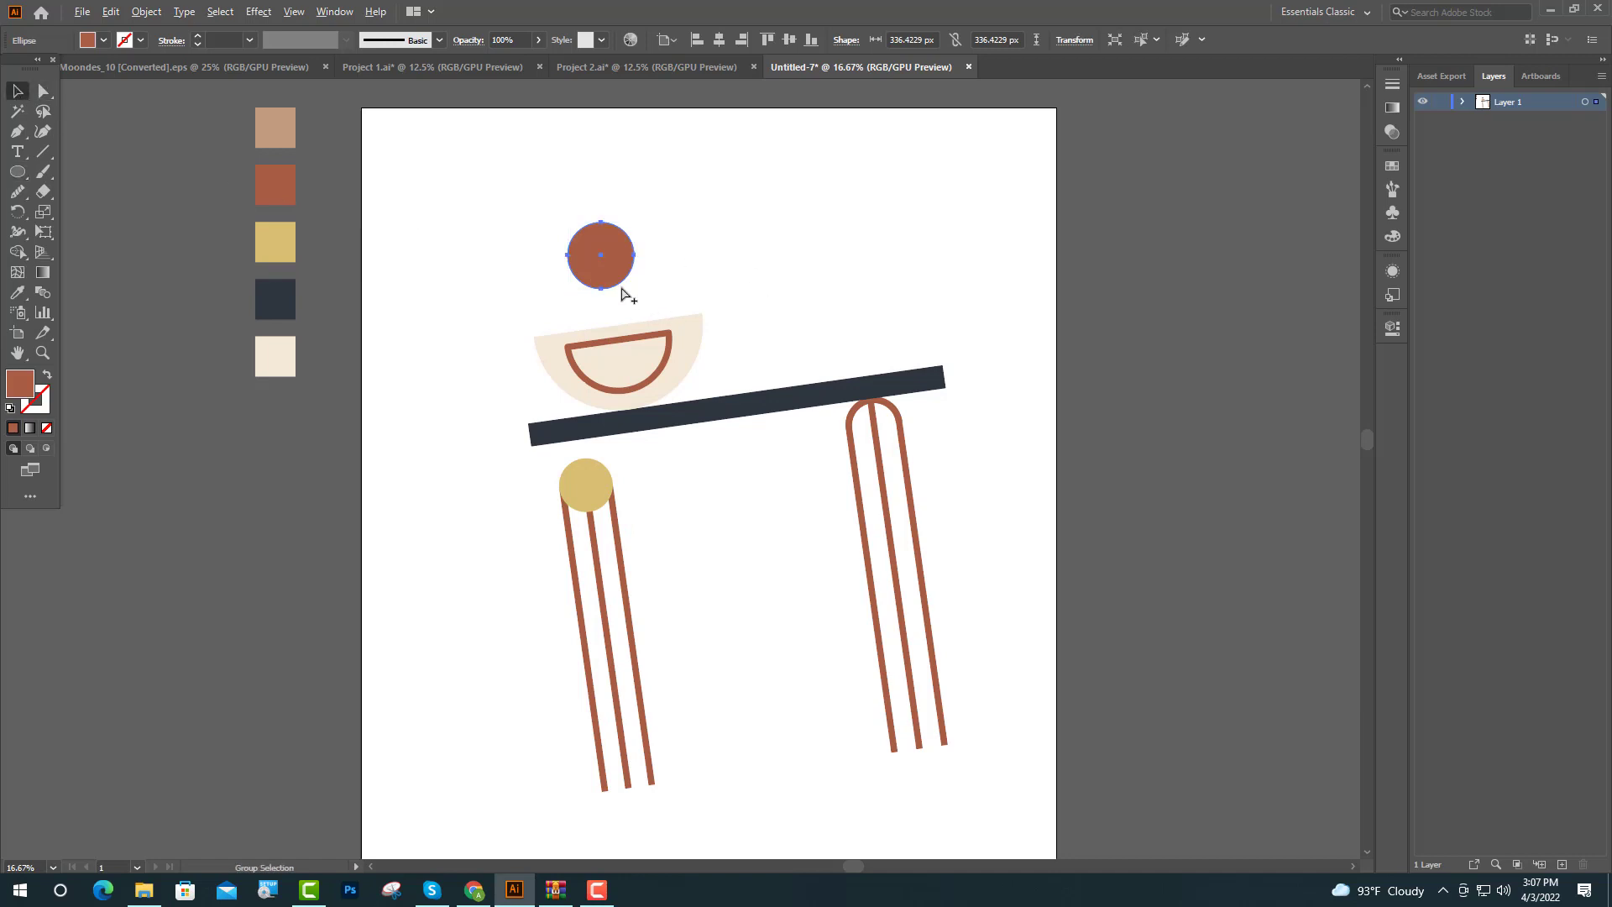
# Set the rust circle onto the bowl's rim and tilt it about 7°
pyautogui.scroll(4, 621, 287)
pyautogui.moveTo(594, 239); pyautogui.dragTo(649, 387)
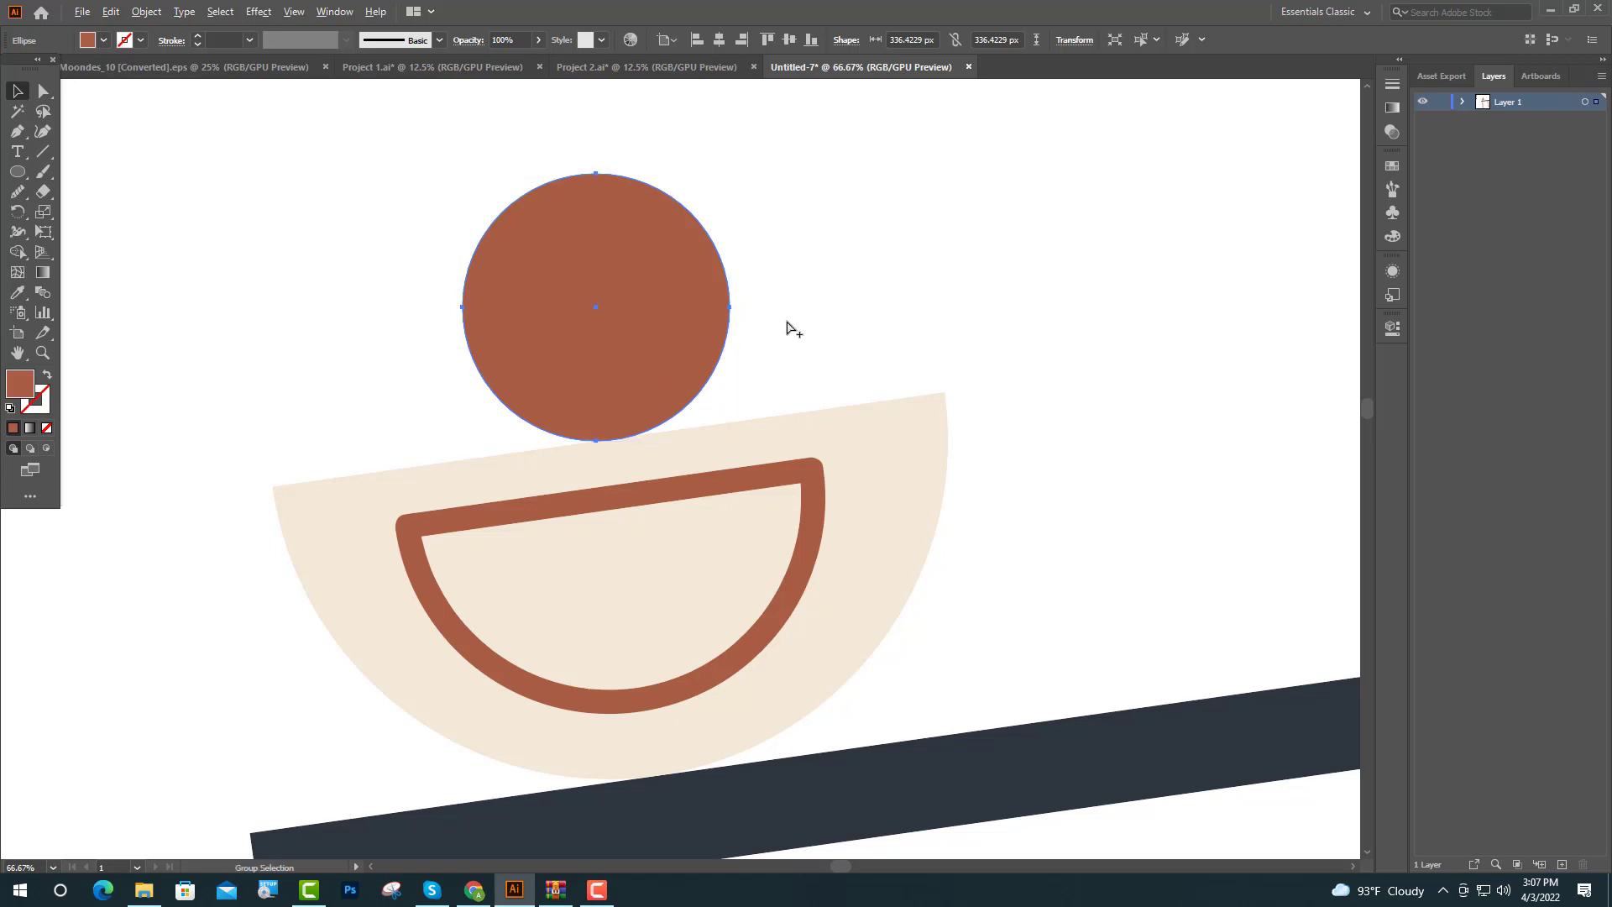
pyautogui.scroll(-4, 787, 320)
pyautogui.scroll(5, 744, 342)
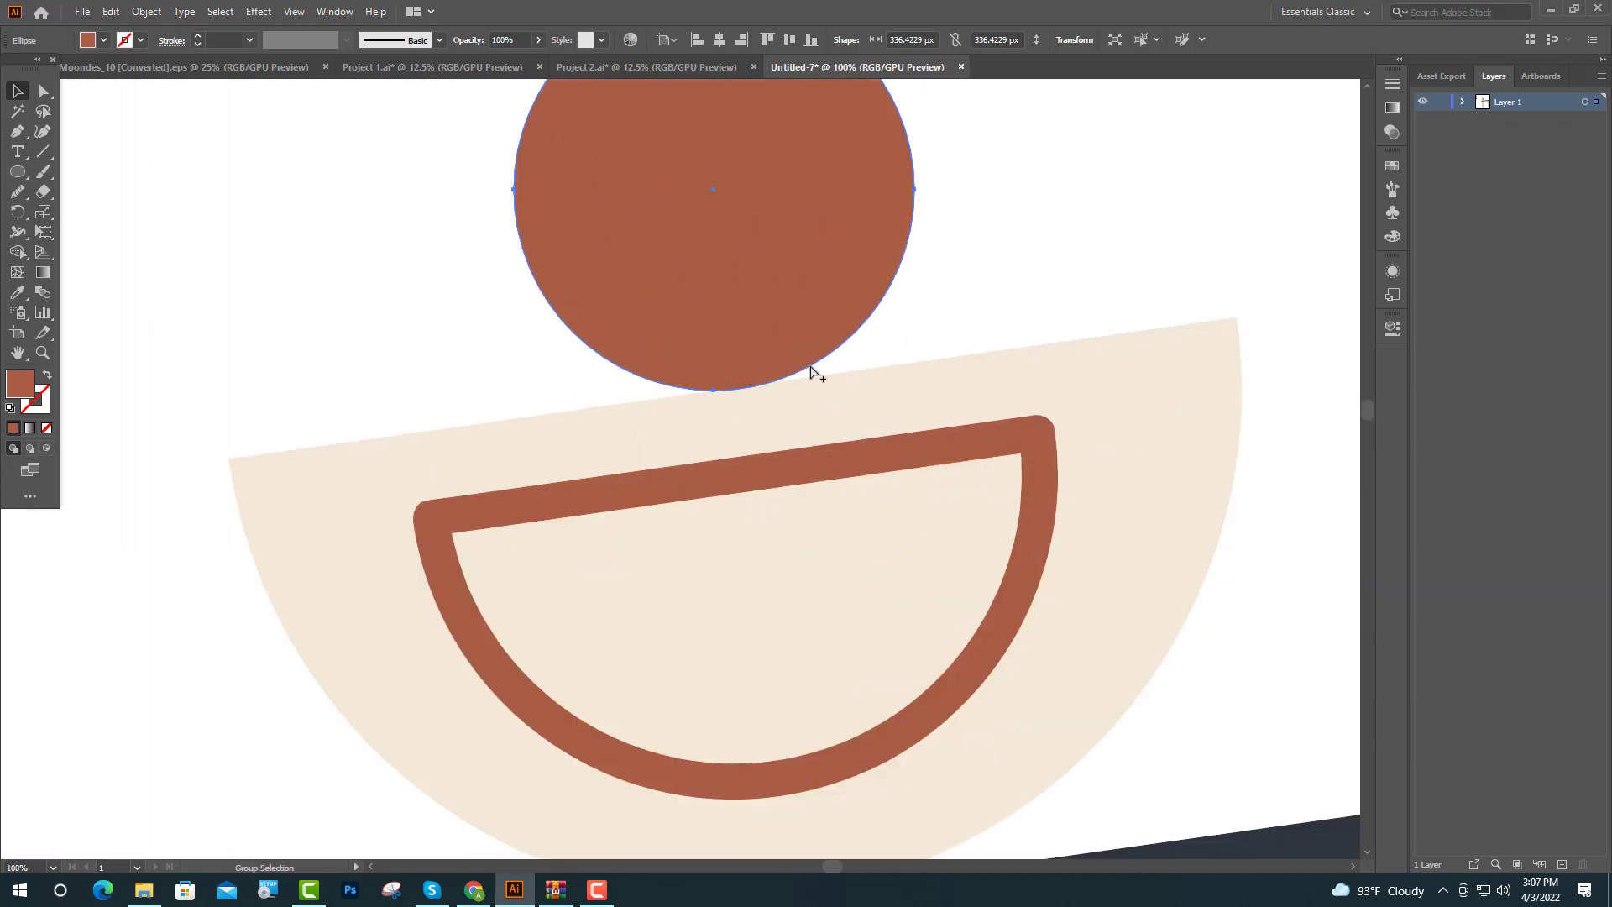
pyautogui.moveTo(921, 398); pyautogui.dragTo(941, 363)
pyautogui.scroll(-4, 941, 363)
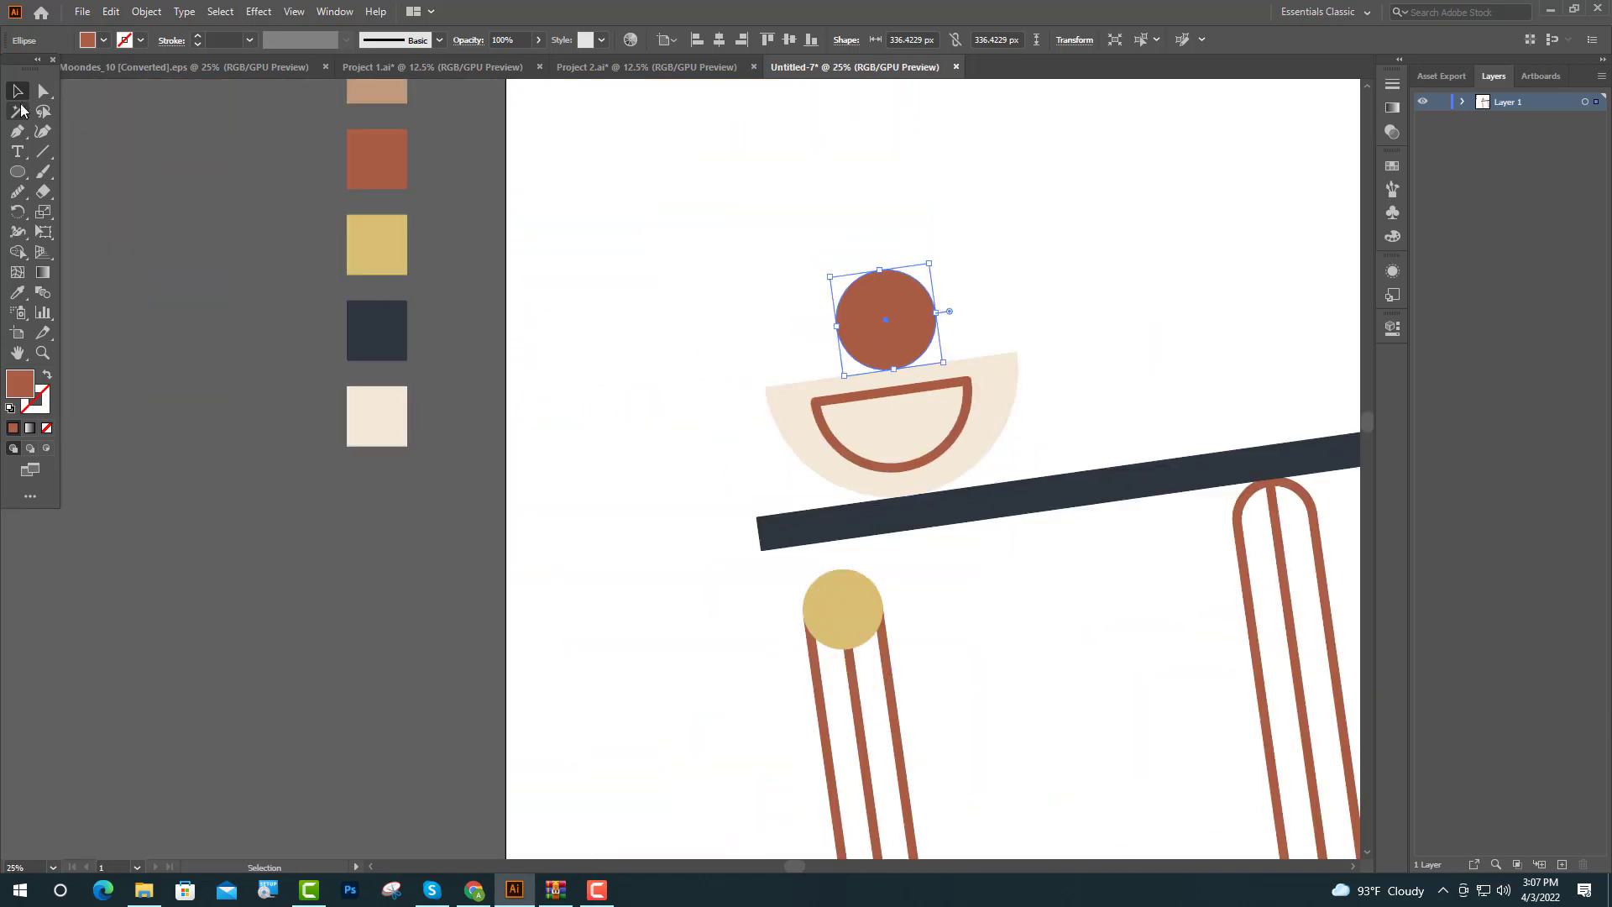
pyautogui.click(210, 231)
pyautogui.scroll(5, 965, 340)
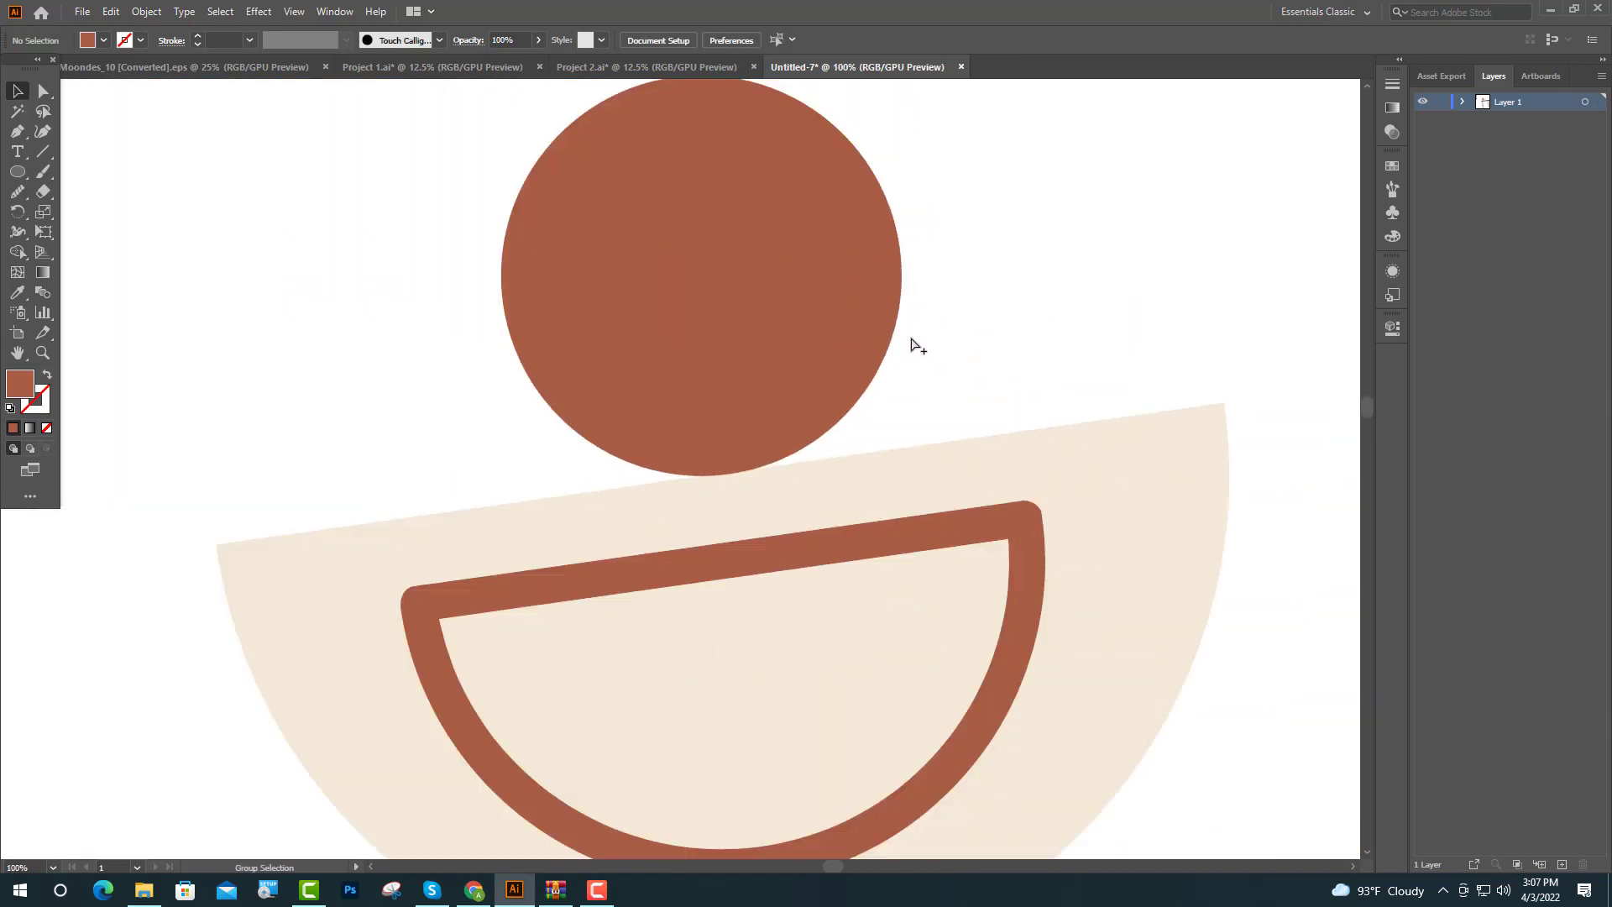
pyautogui.scroll(4, 705, 487)
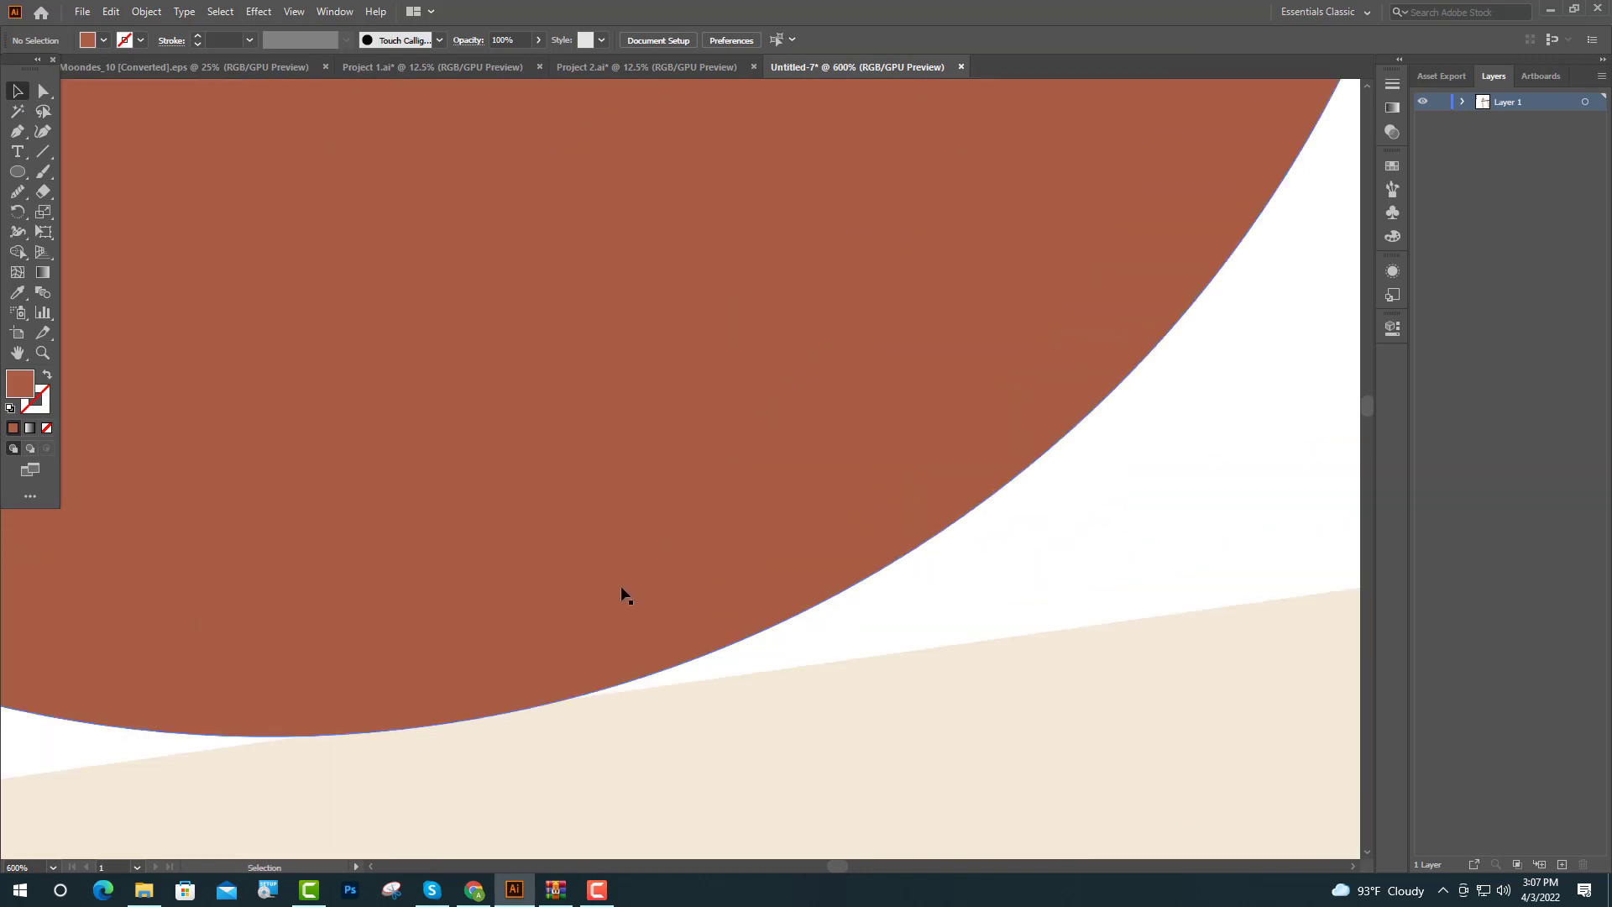
pyautogui.scroll(-10, 620, 592)
pyautogui.scroll(-4, 1051, 515)
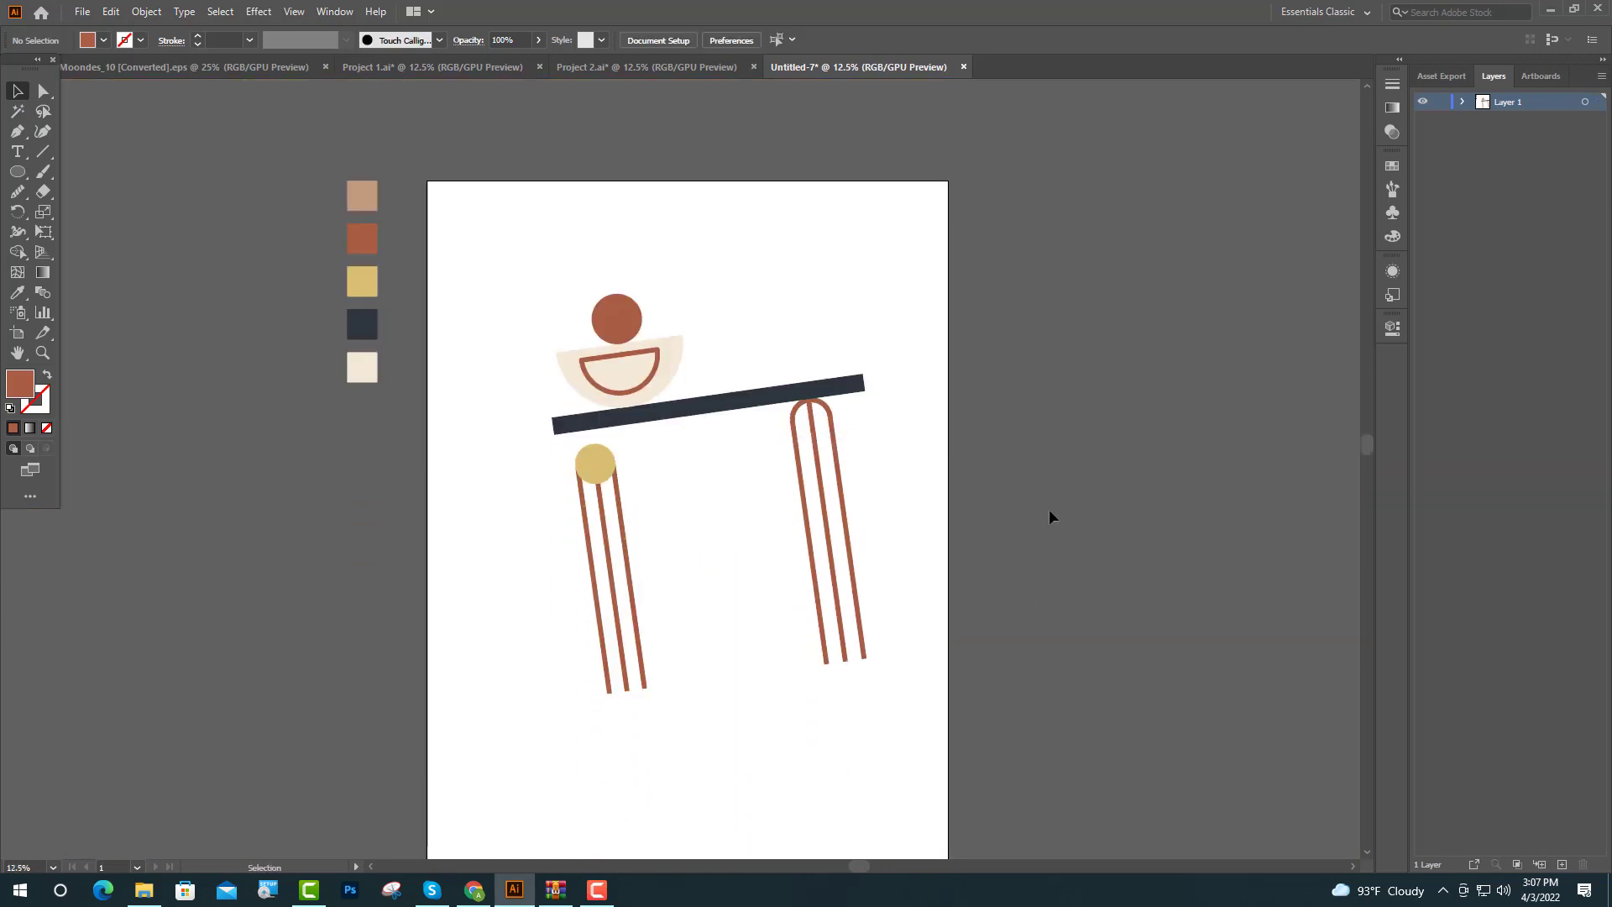
pyautogui.scroll(-2, 1049, 509)
# Draw a light-tan rectangle over the full artboard and send it to the back
pyautogui.click(15, 292)
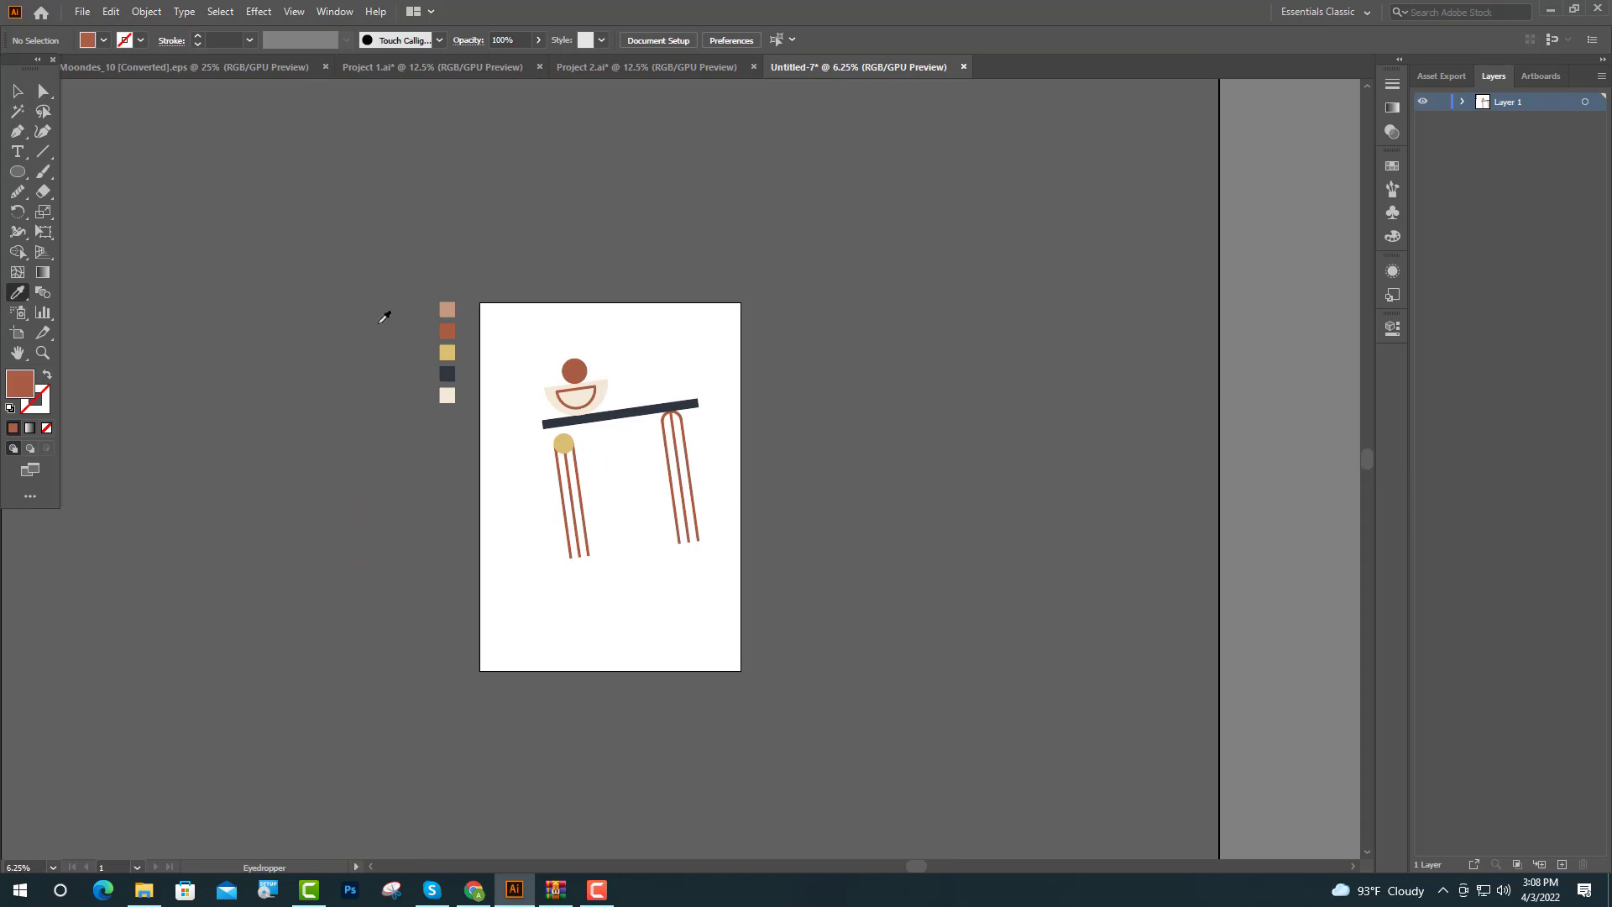
pyautogui.click(448, 310)
pyautogui.click(18, 172)
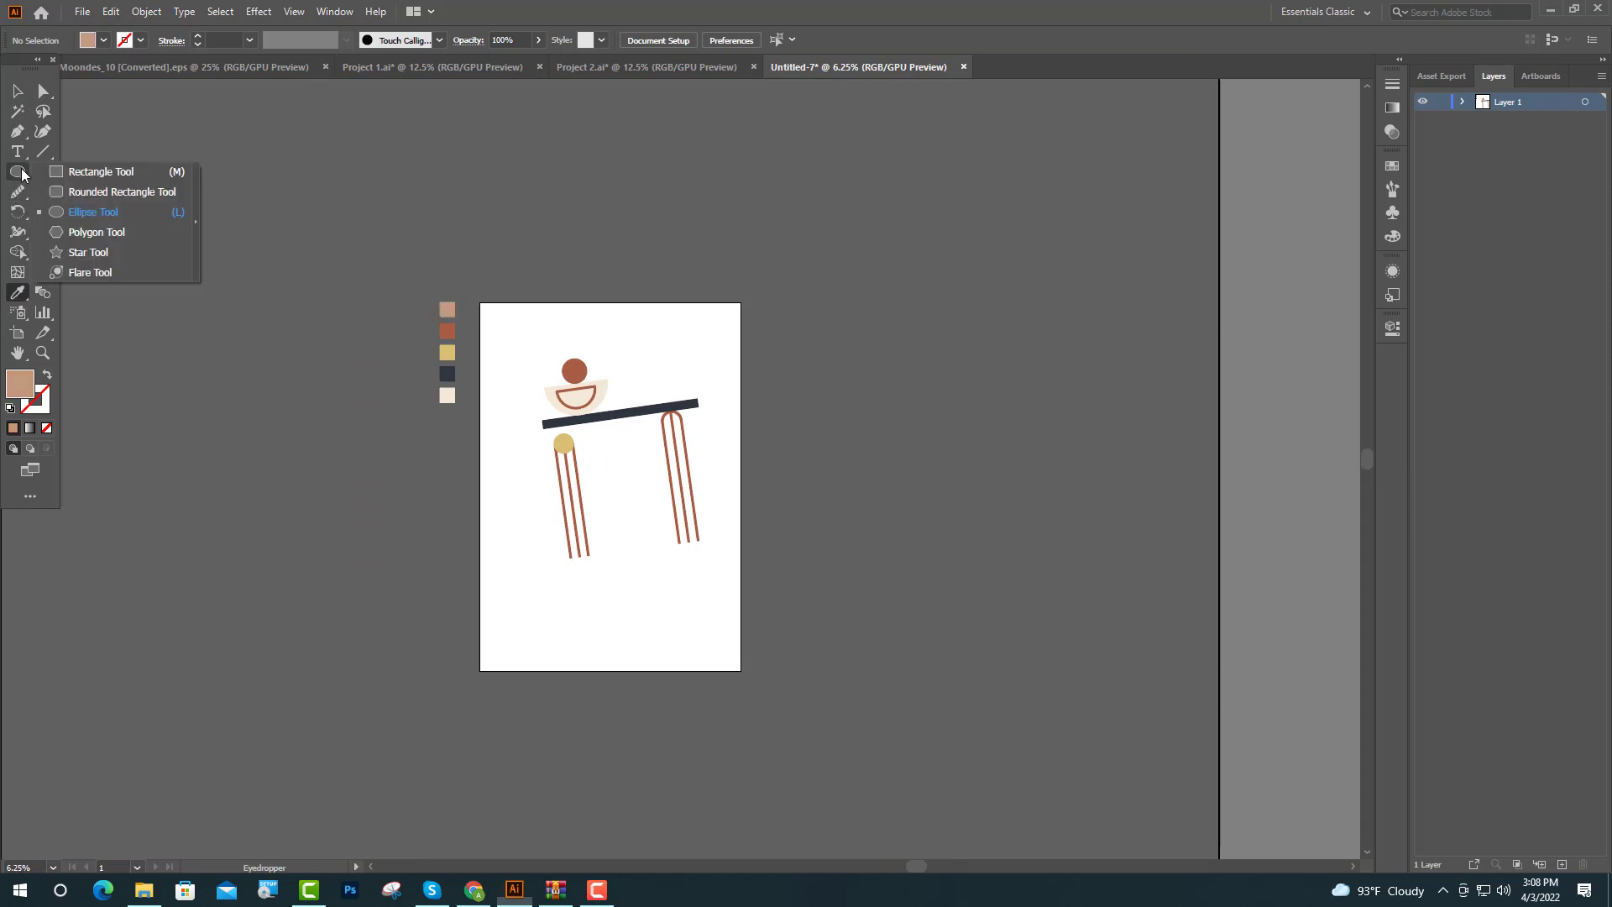
pyautogui.click(106, 176)
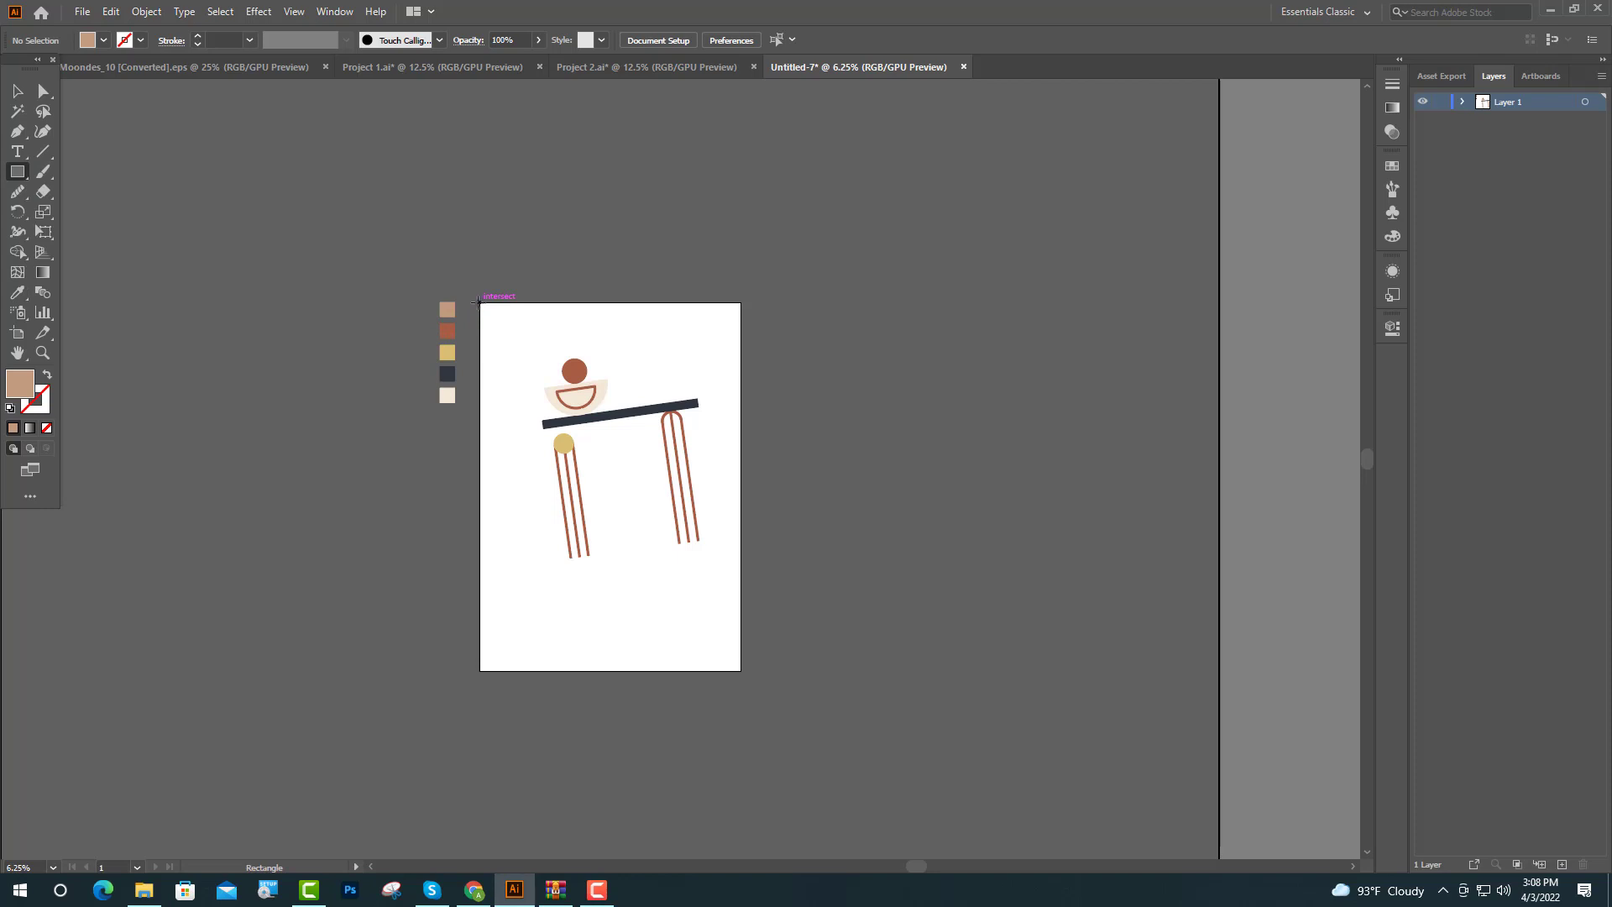
pyautogui.moveTo(478, 302); pyautogui.dragTo(742, 671)
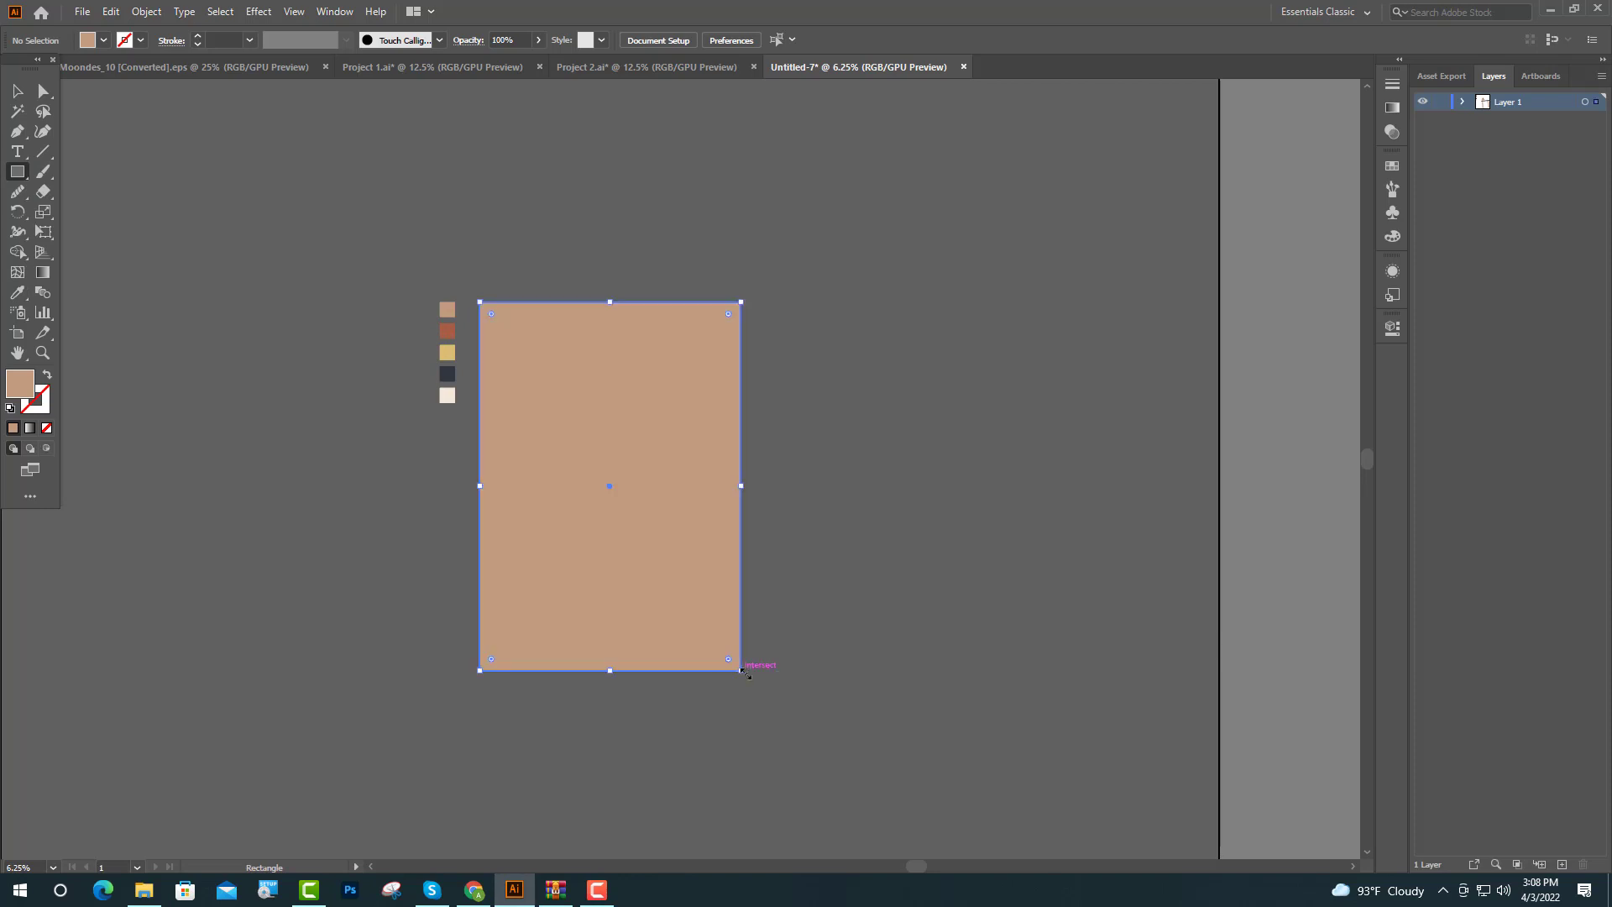
pyautogui.click(17, 91)
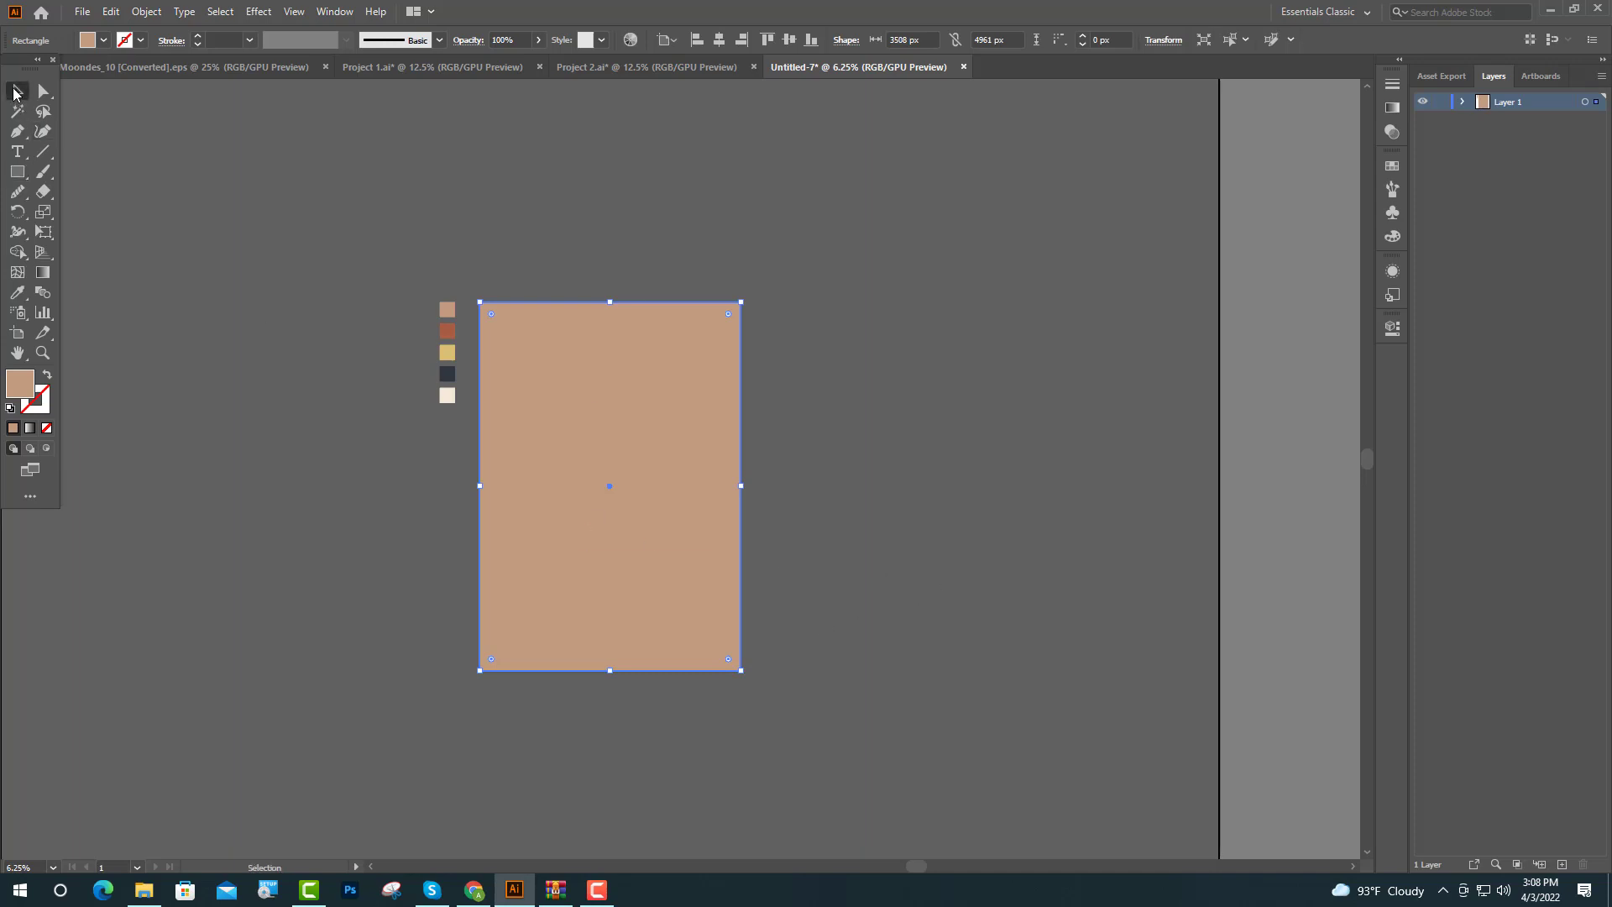
pyautogui.rightClick(648, 401)
pyautogui.moveTo(693, 680)
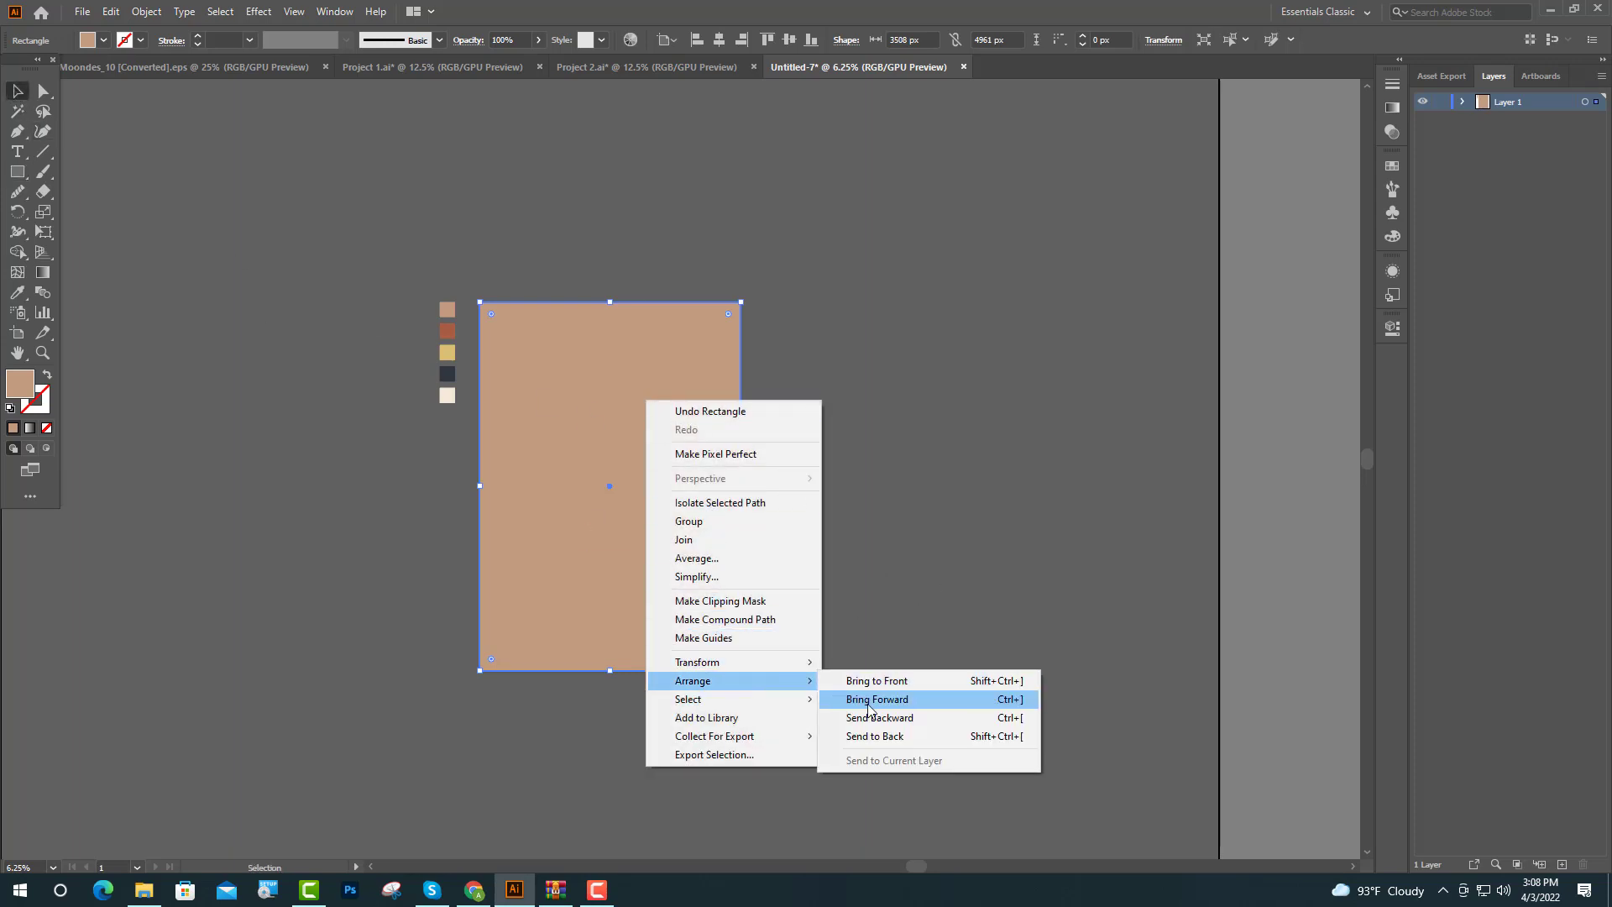
pyautogui.click(900, 737)
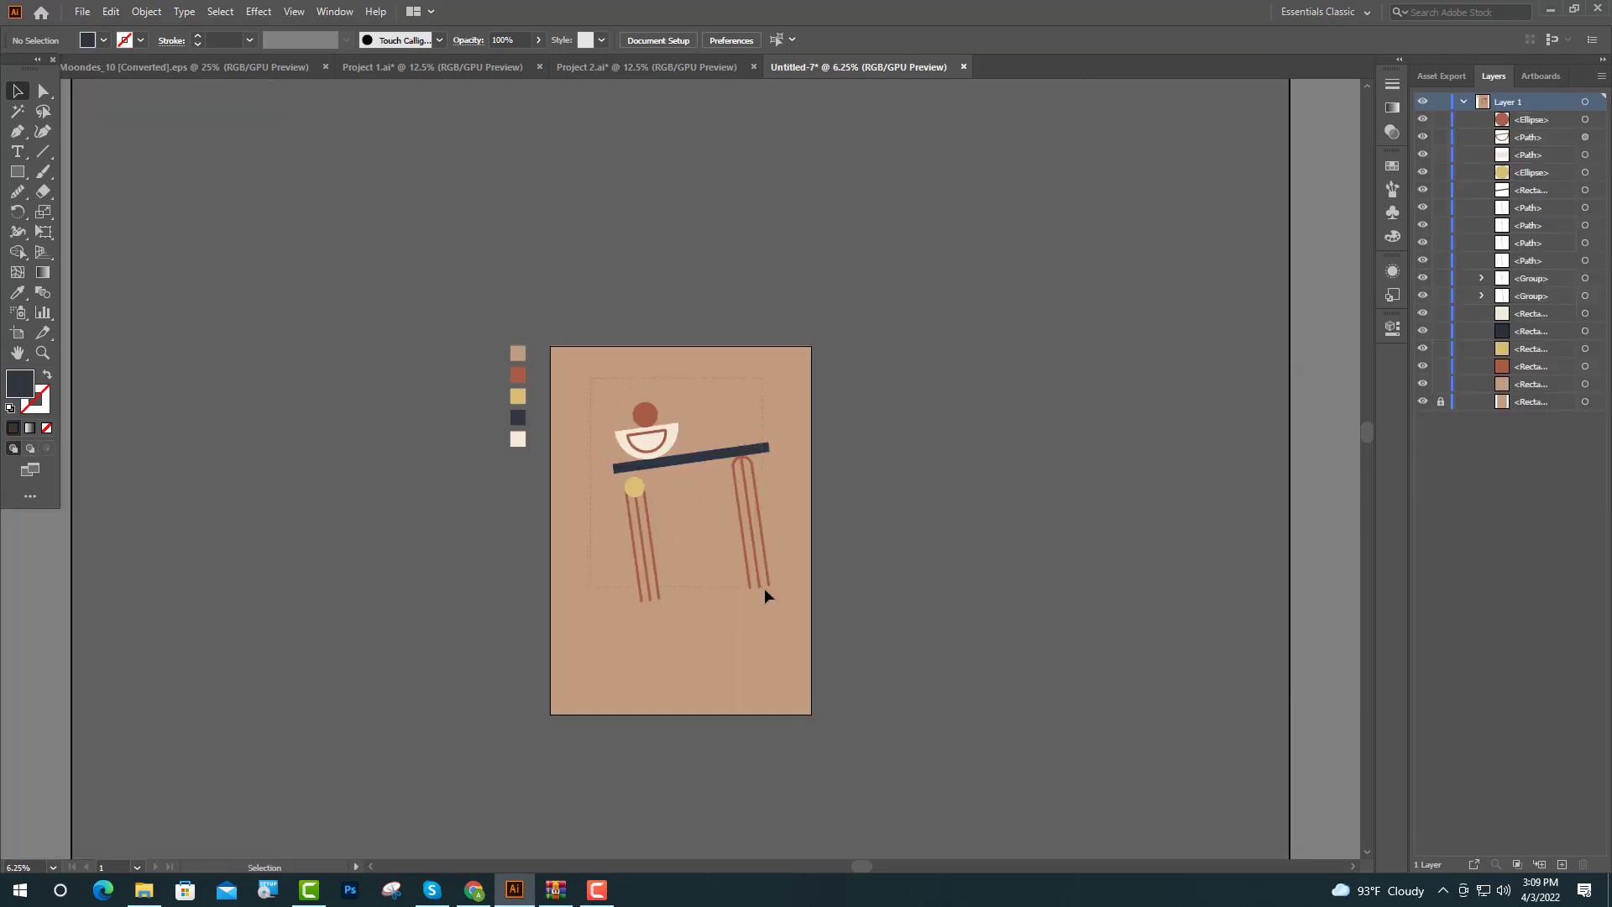
# Select the figure's shapes, scale it up and reposition it
pyautogui.moveTo(794, 614)
pyautogui.mouseDown()
pyautogui.moveTo(766, 404)
pyautogui.moveTo(791, 376)
pyautogui.mouseUp()
pyautogui.moveTo(745, 450); pyautogui.dragTo(738, 480)
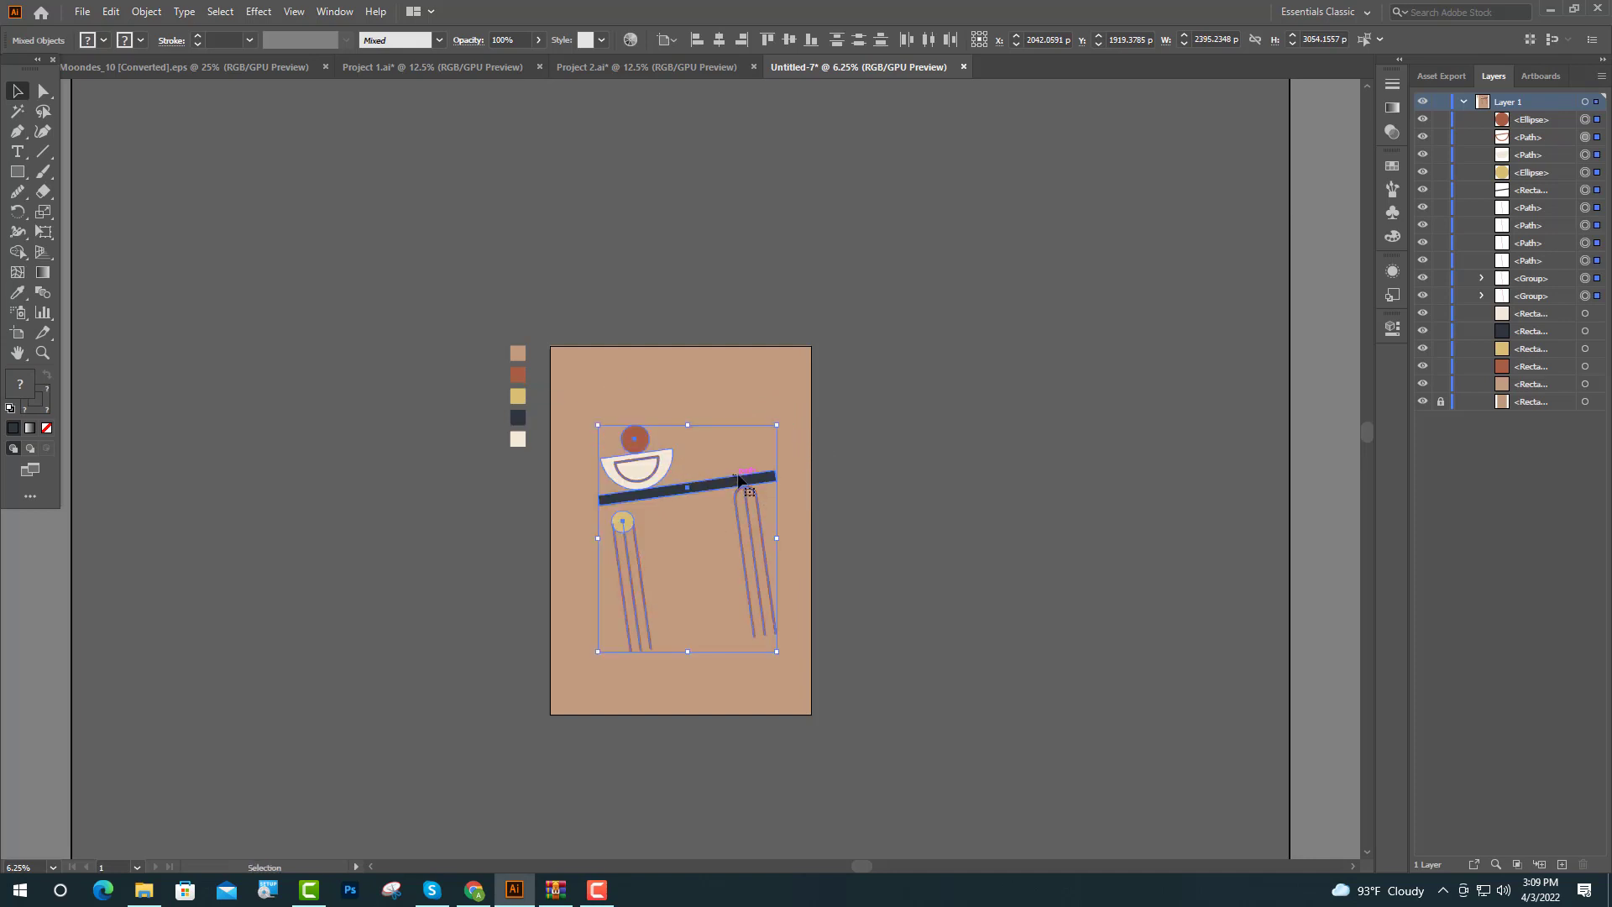
pyautogui.click(897, 457)
# Group the figure's shapes and move the tan background into the group in Layers
pyautogui.scroll(-1, 677, 540)
pyautogui.scroll(1, 659, 537)
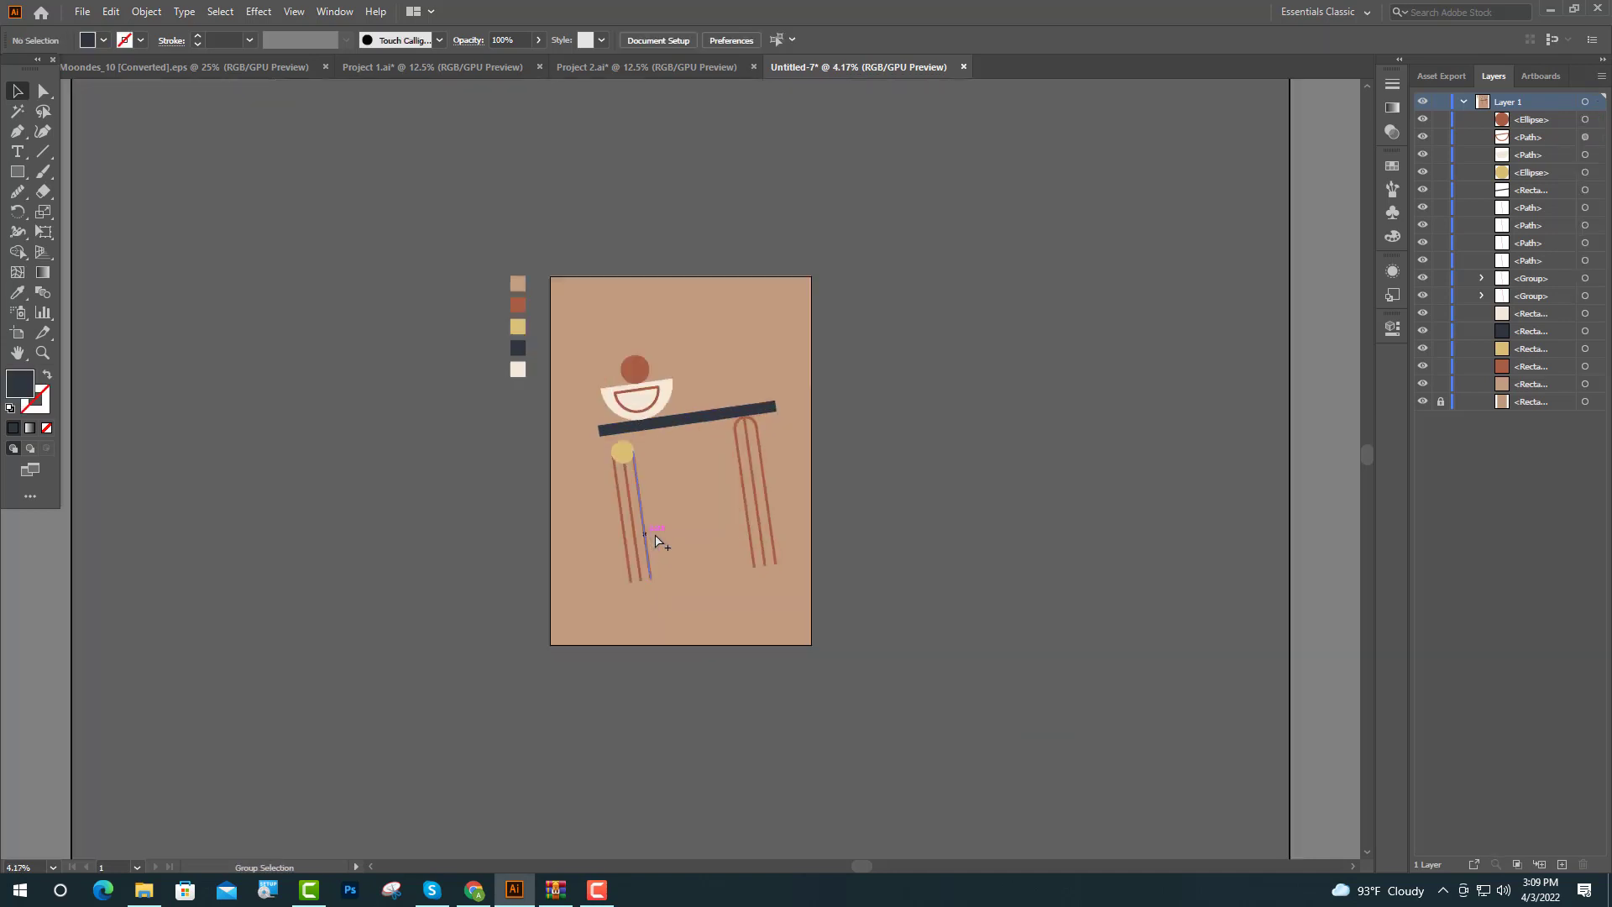
pyautogui.scroll(1, 658, 538)
pyautogui.scroll(1, 730, 568)
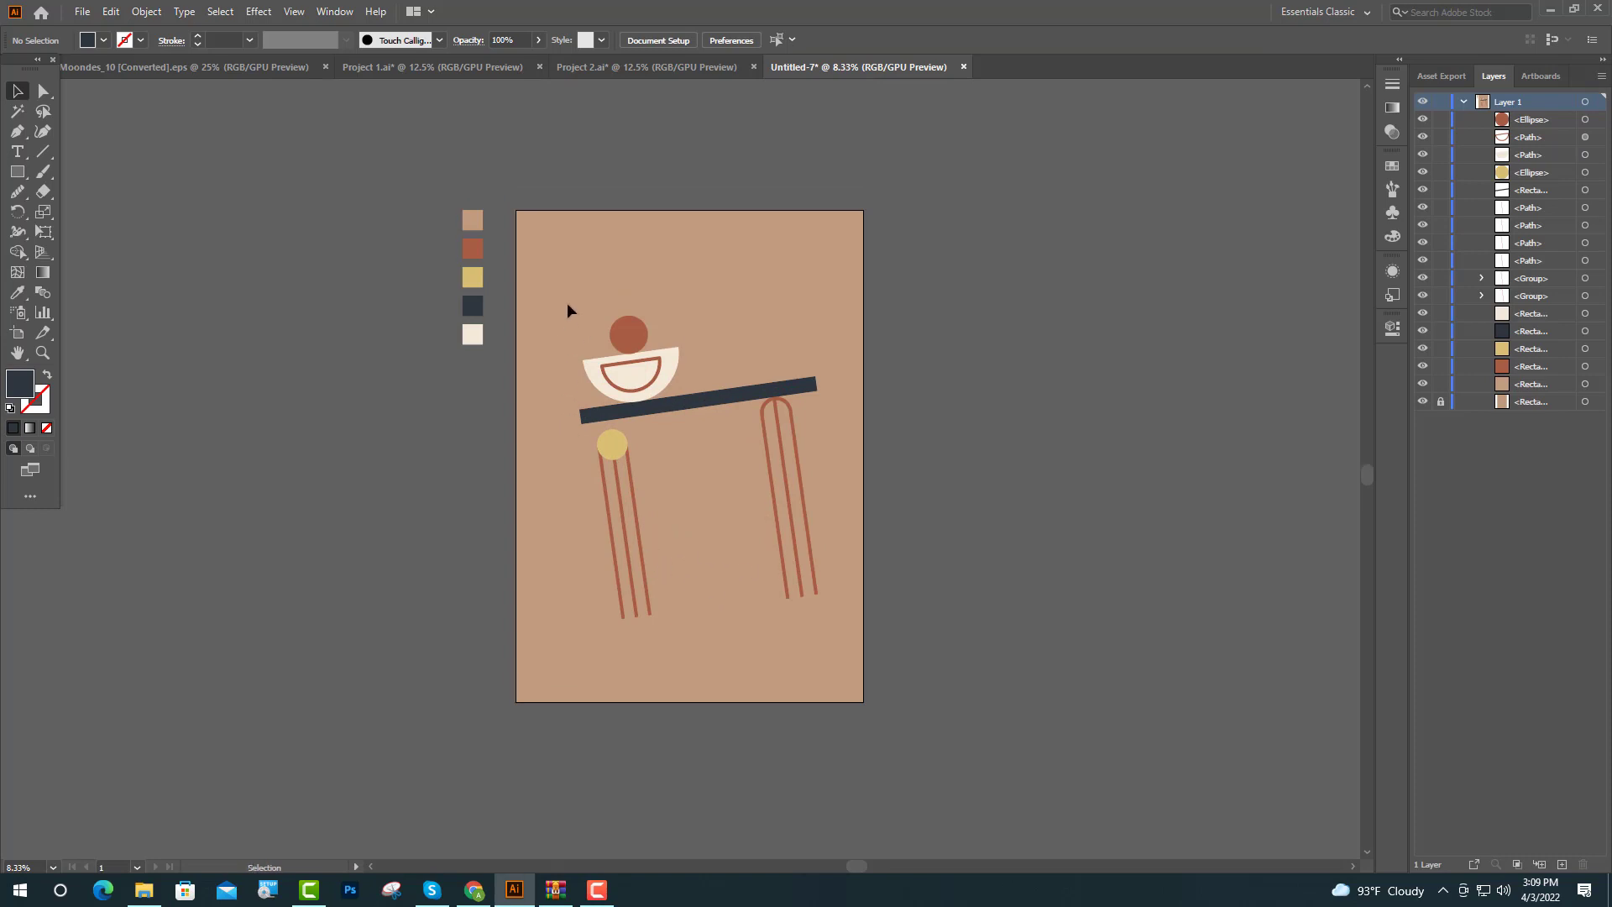
pyautogui.moveTo(840, 589); pyautogui.dragTo(840, 592)
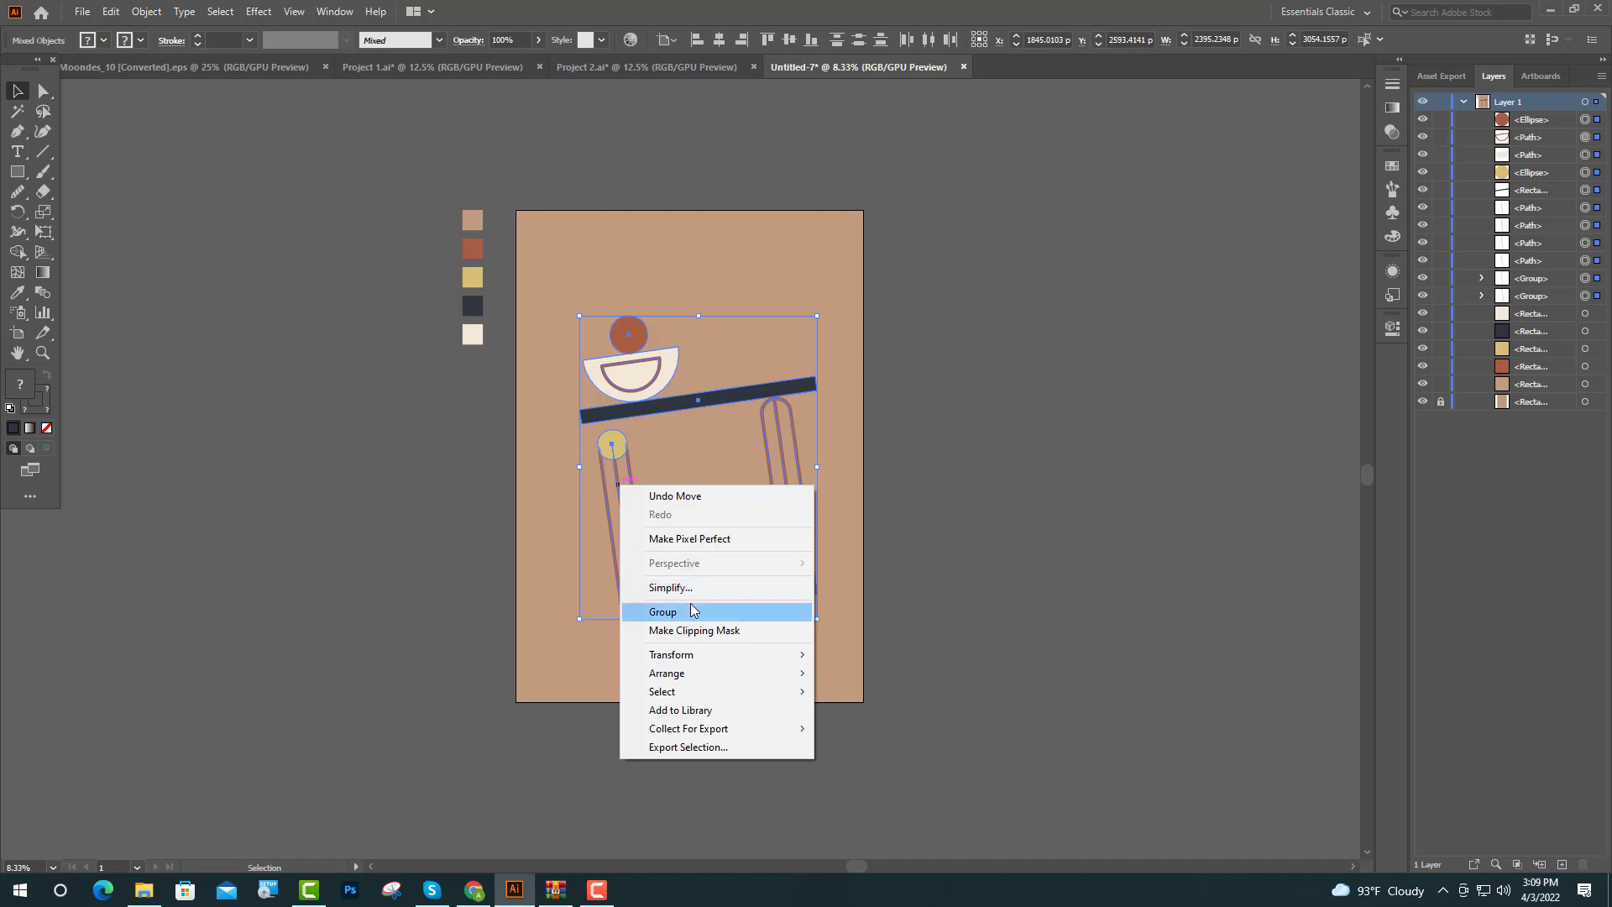
pyautogui.click(690, 614)
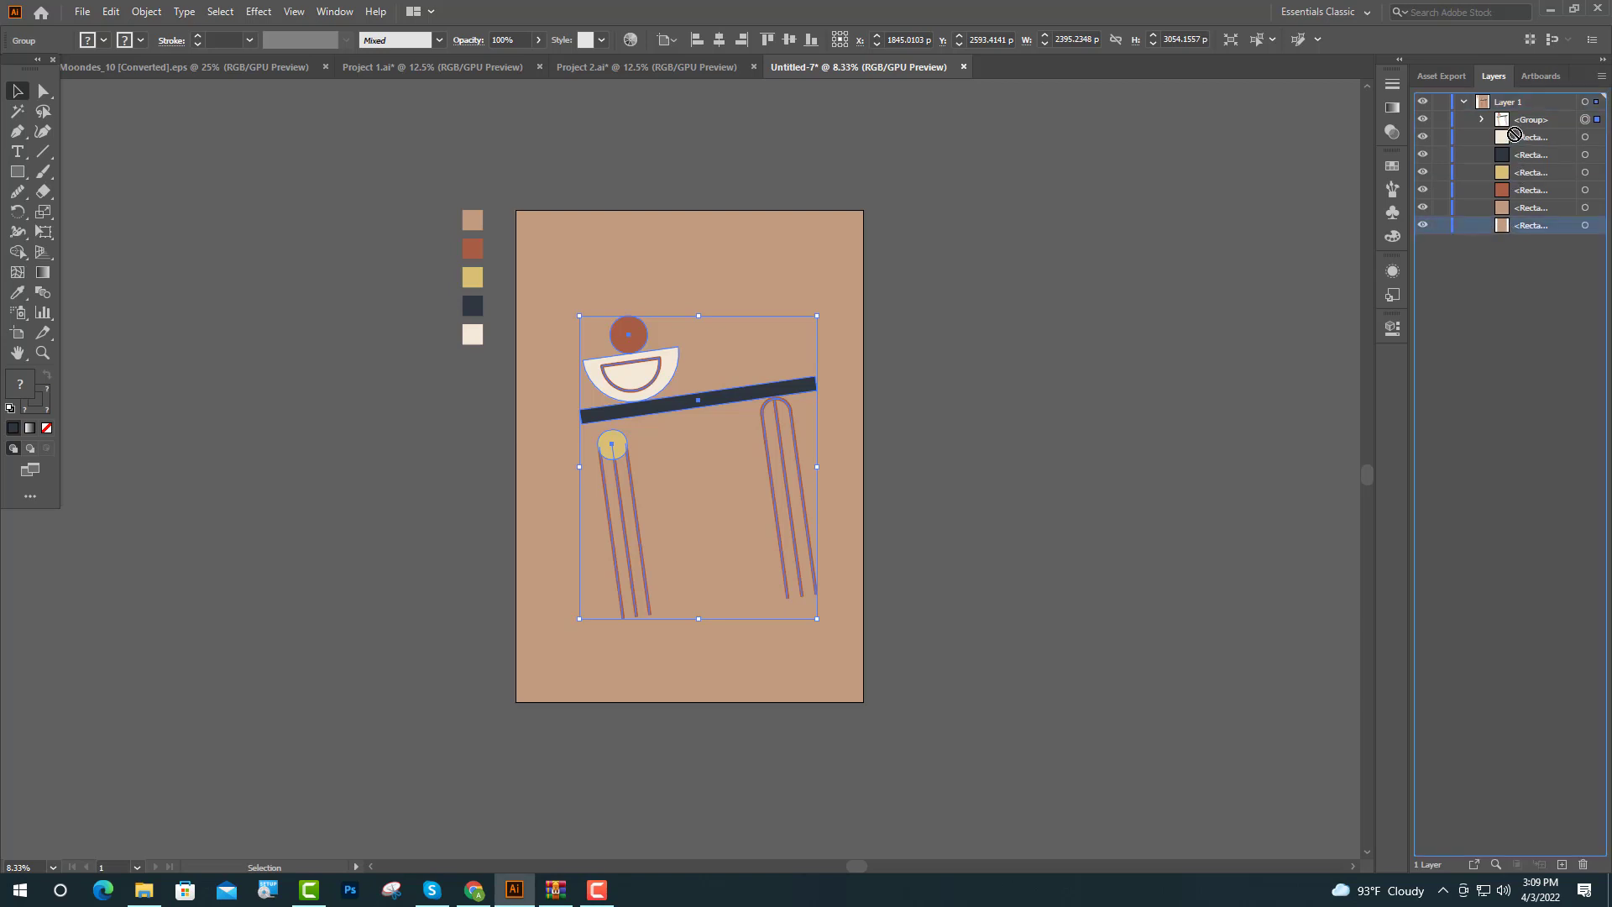
pyautogui.moveTo(1511, 225); pyautogui.dragTo(1486, 124)
# Paste the grain texture over the artboard and recolour it with the tan swatch
pyautogui.click(1483, 120)
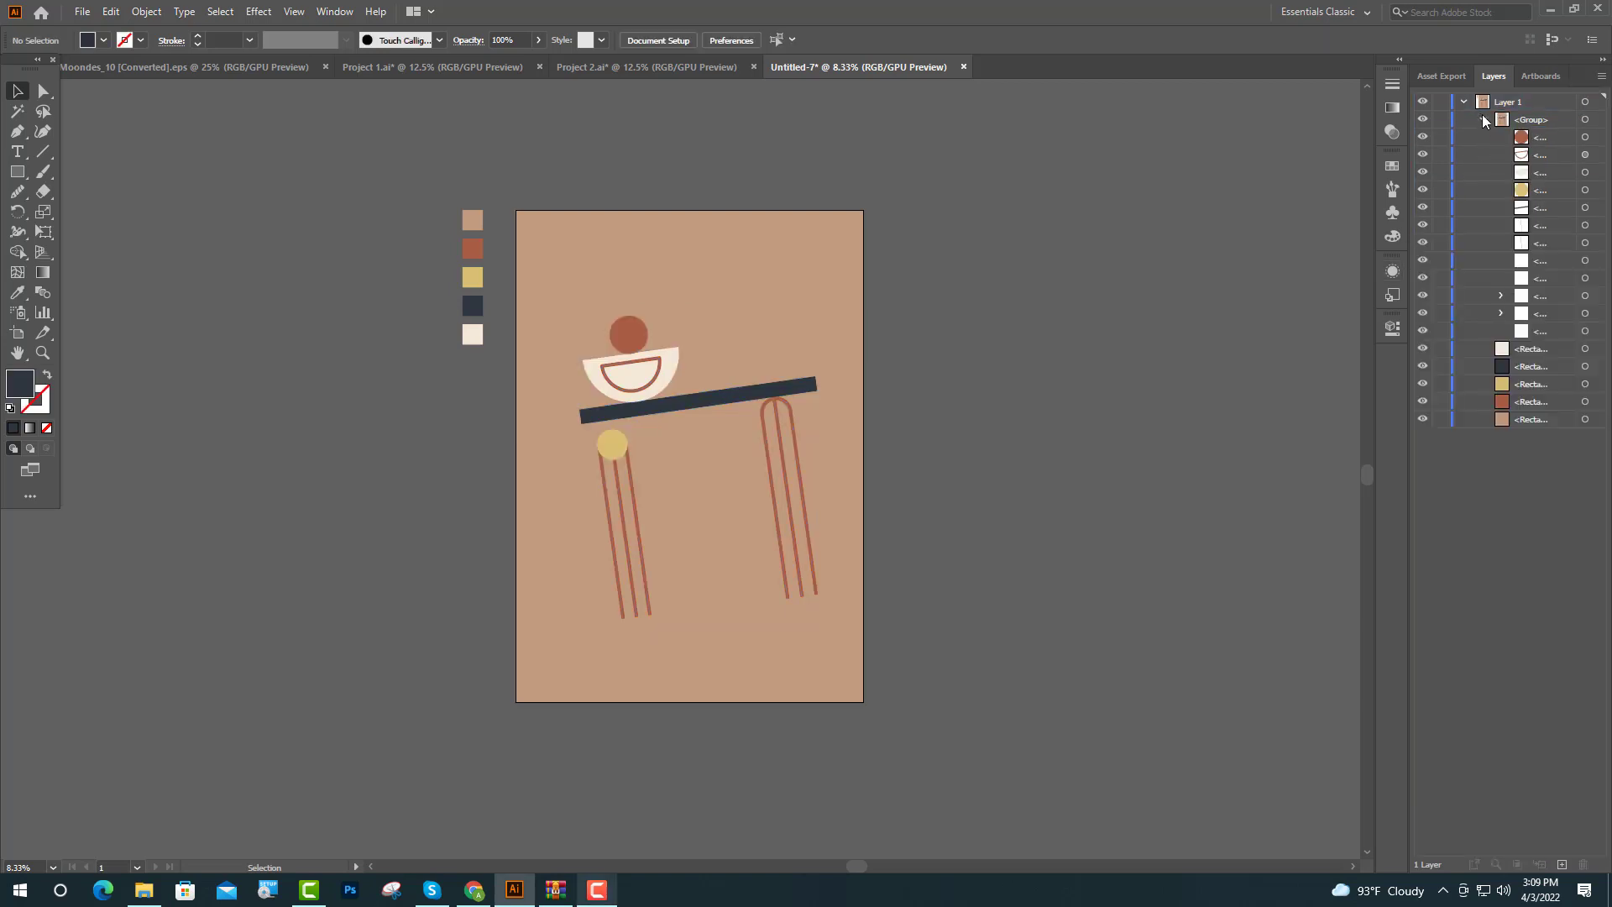
pyautogui.click(832, 263)
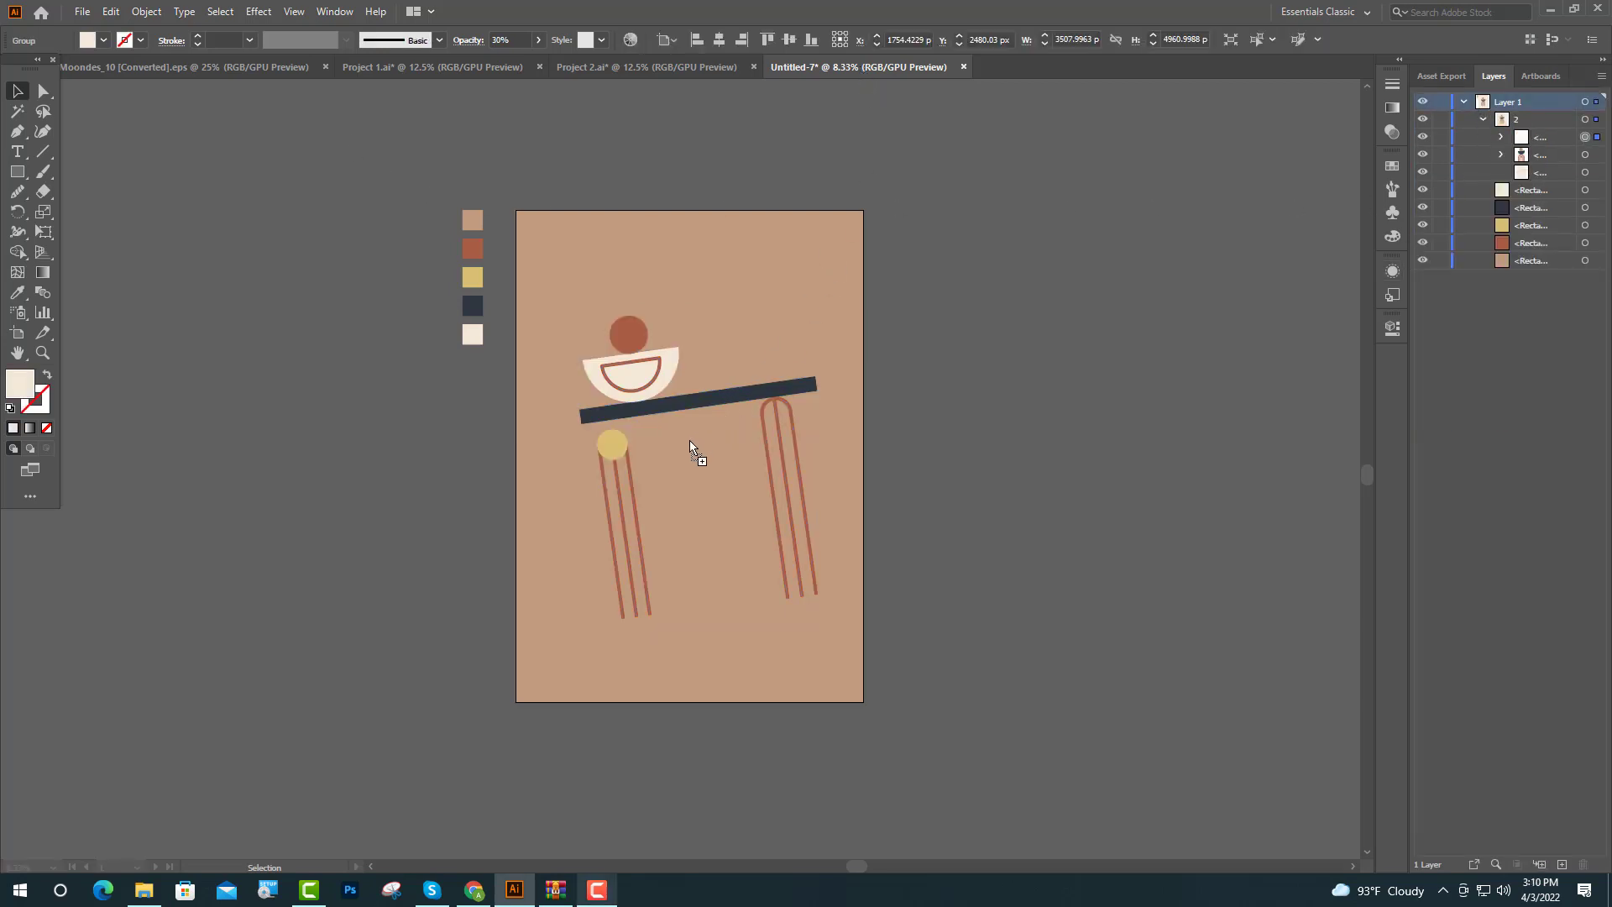
pyautogui.hotkey('ctrl', 'v')
pyautogui.moveTo(685, 502); pyautogui.dragTo(800, 364)
pyautogui.hotkey('ctrl', '-')
pyautogui.press('i')
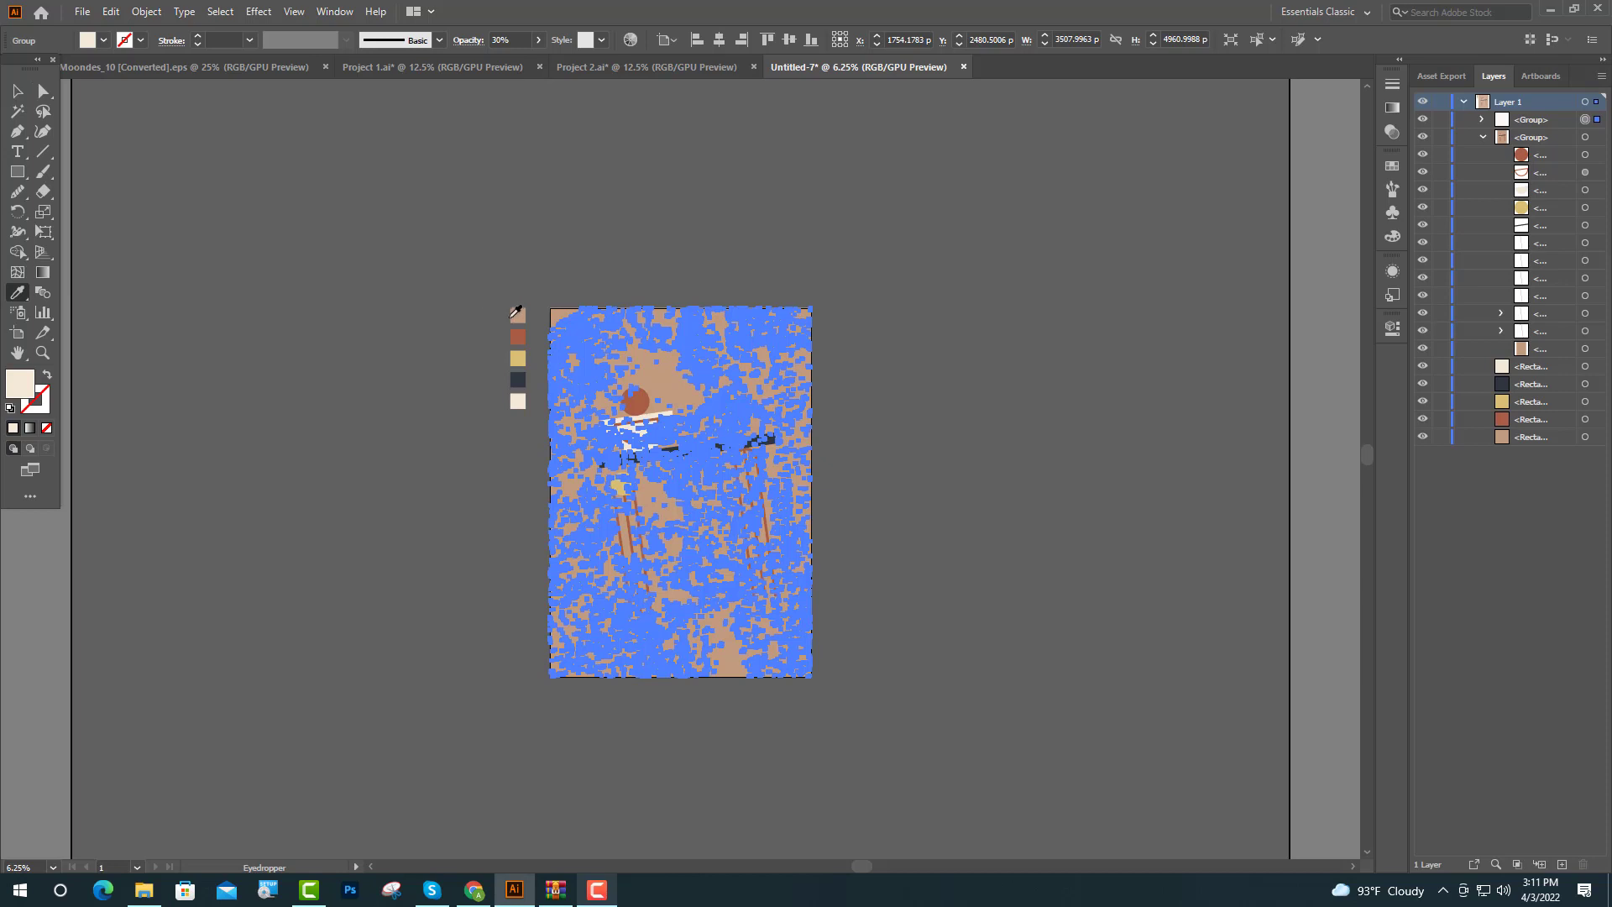
pyautogui.click(514, 316)
pyautogui.press('v')
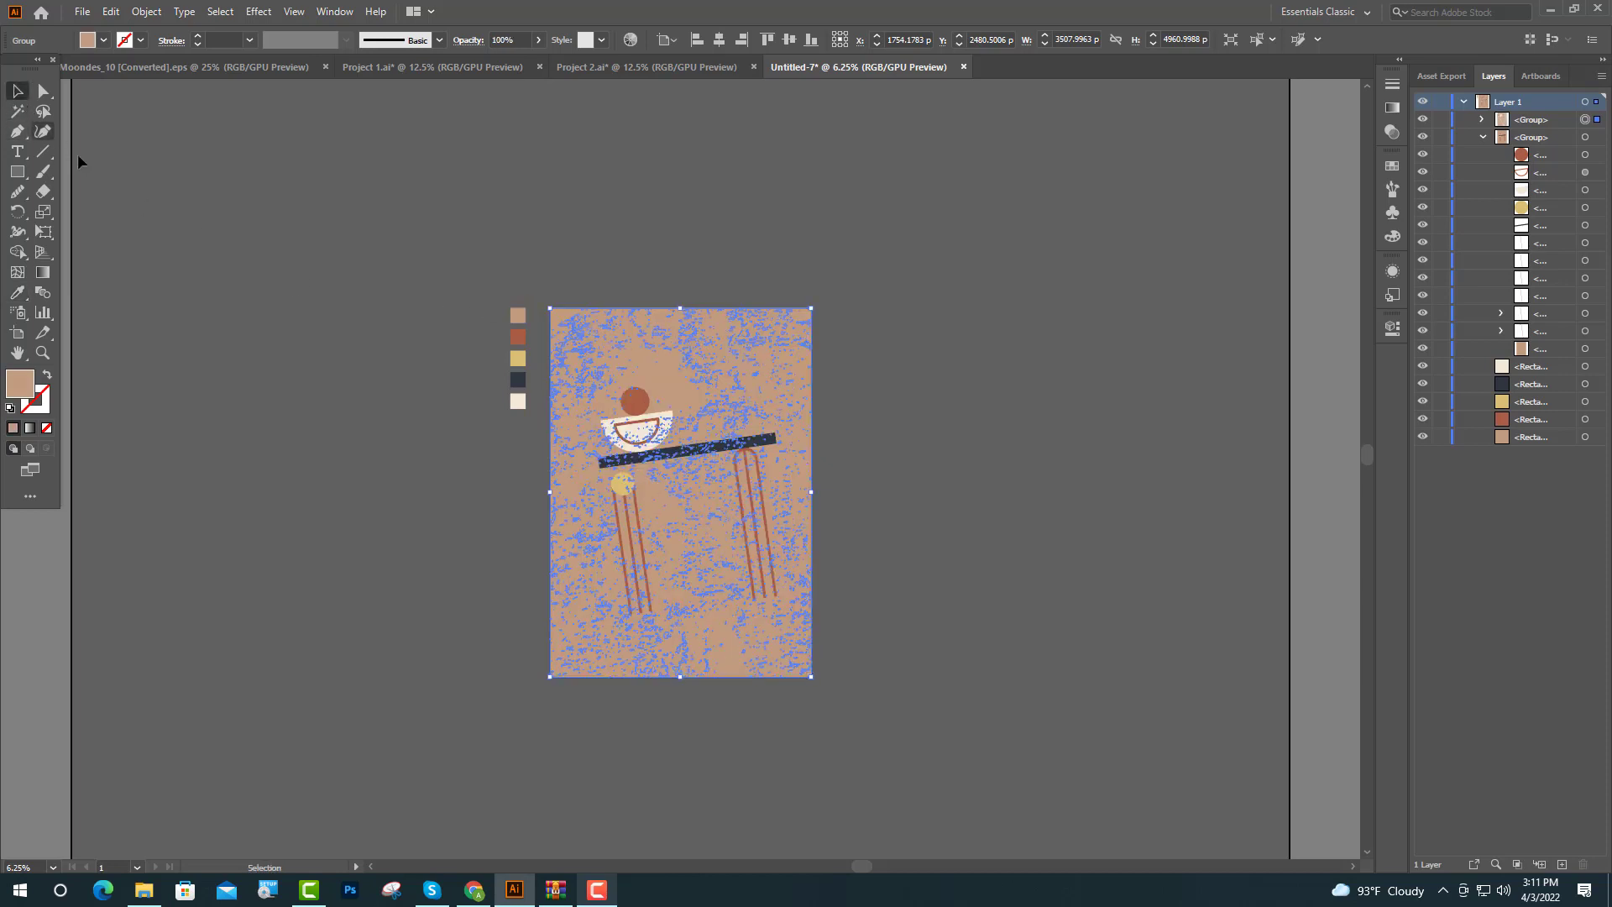
pyautogui.click(199, 286)
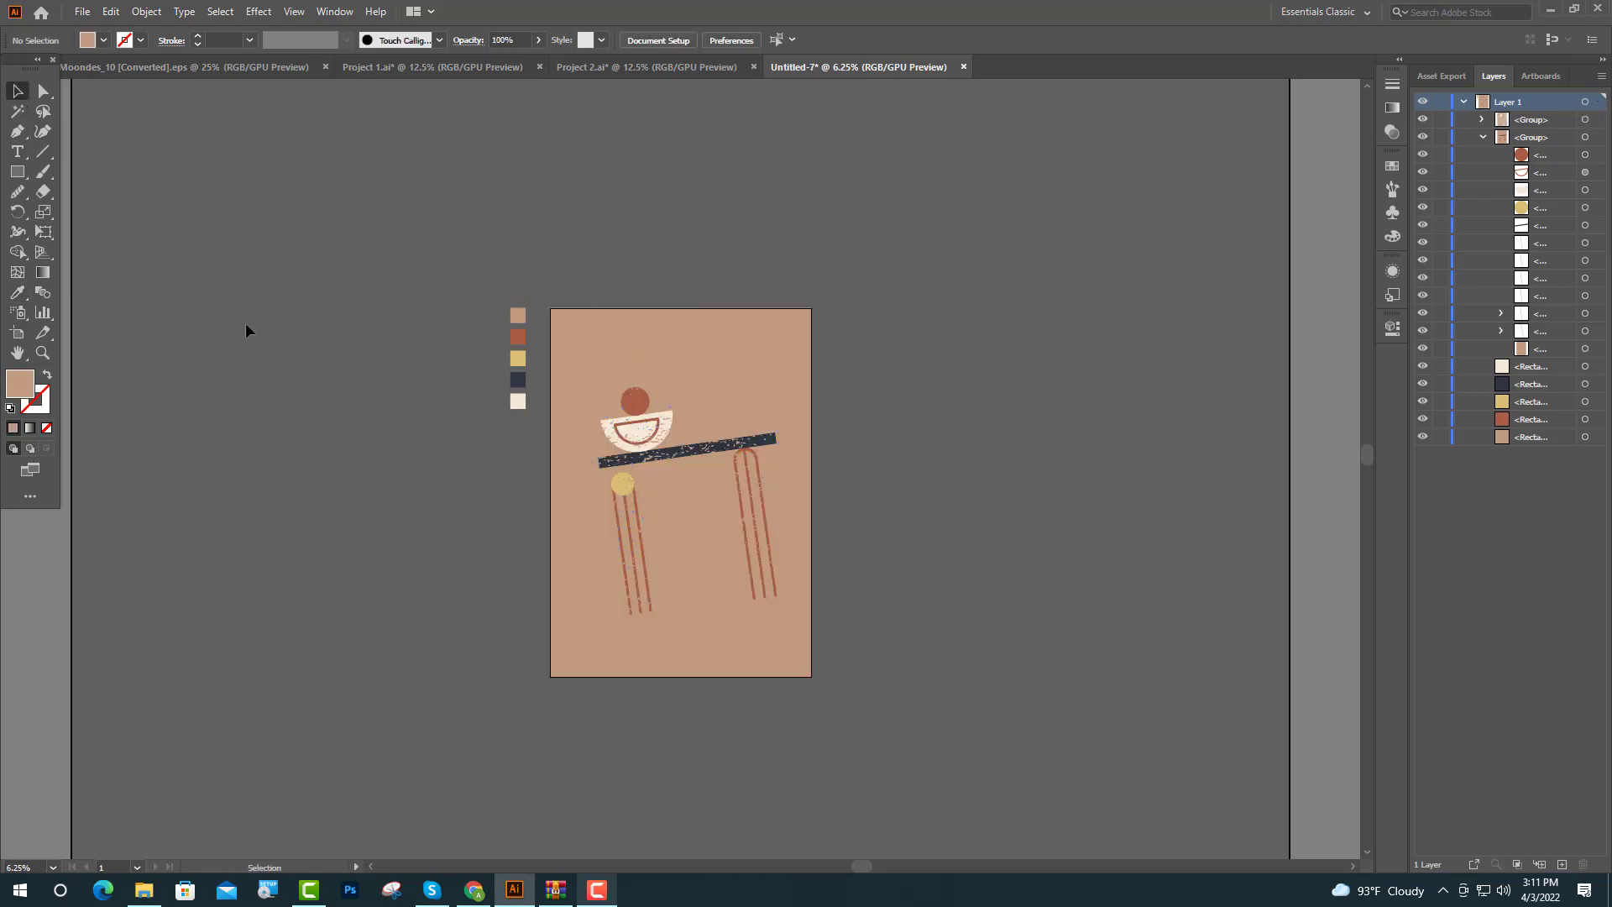
# Set the texture group's opacity to 30% and zoom out to view the whole artboard
pyautogui.click(648, 460)
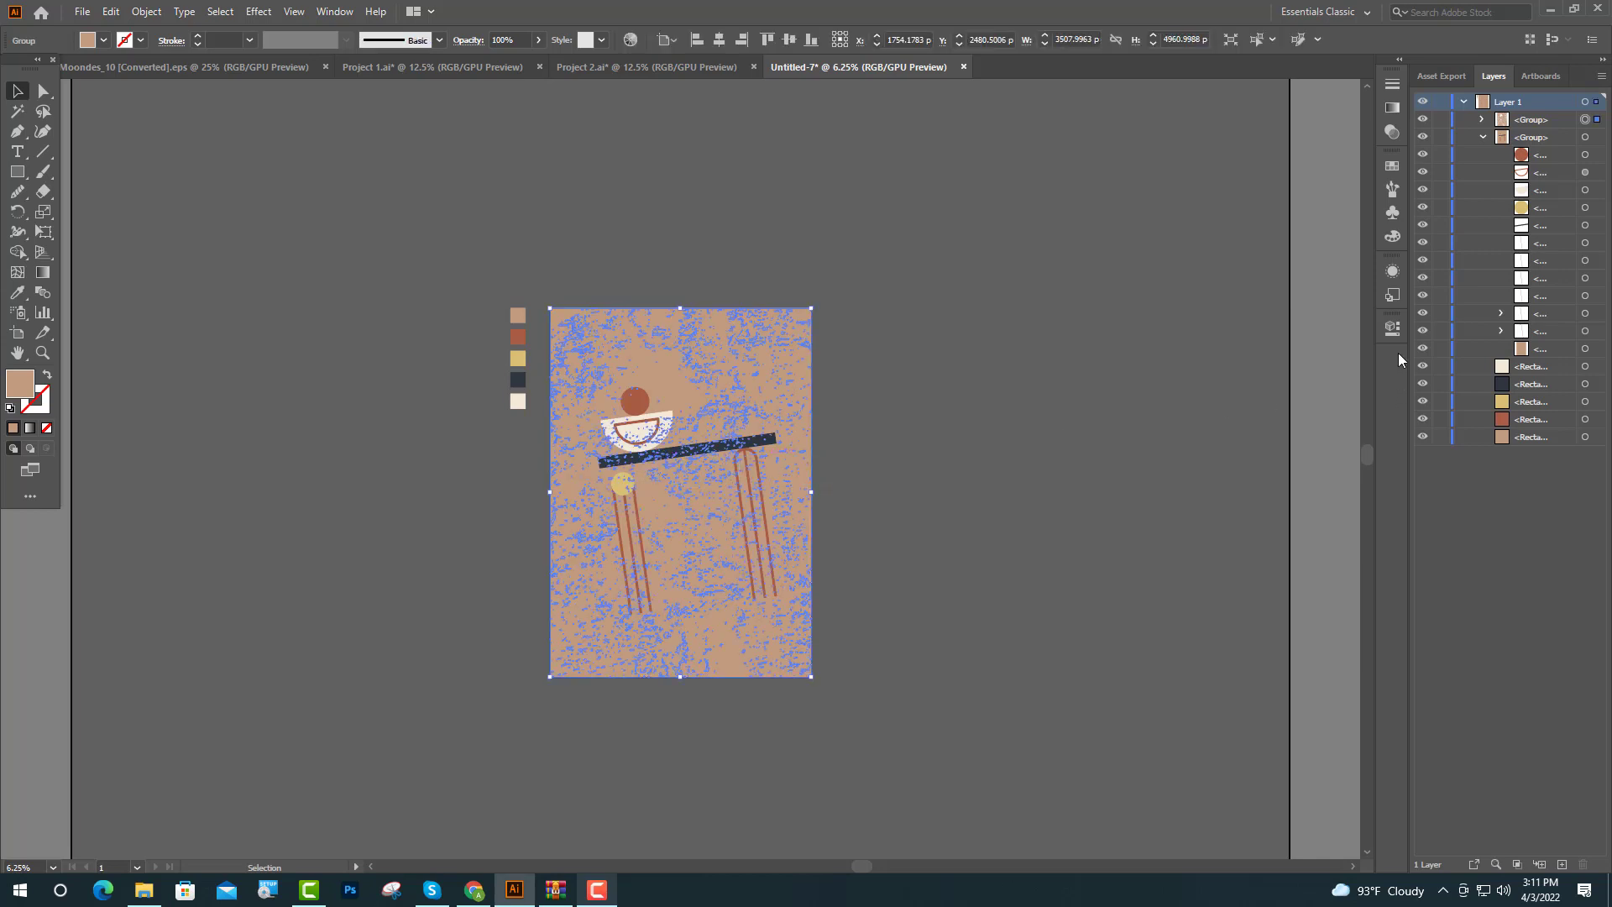
pyautogui.click(1392, 328)
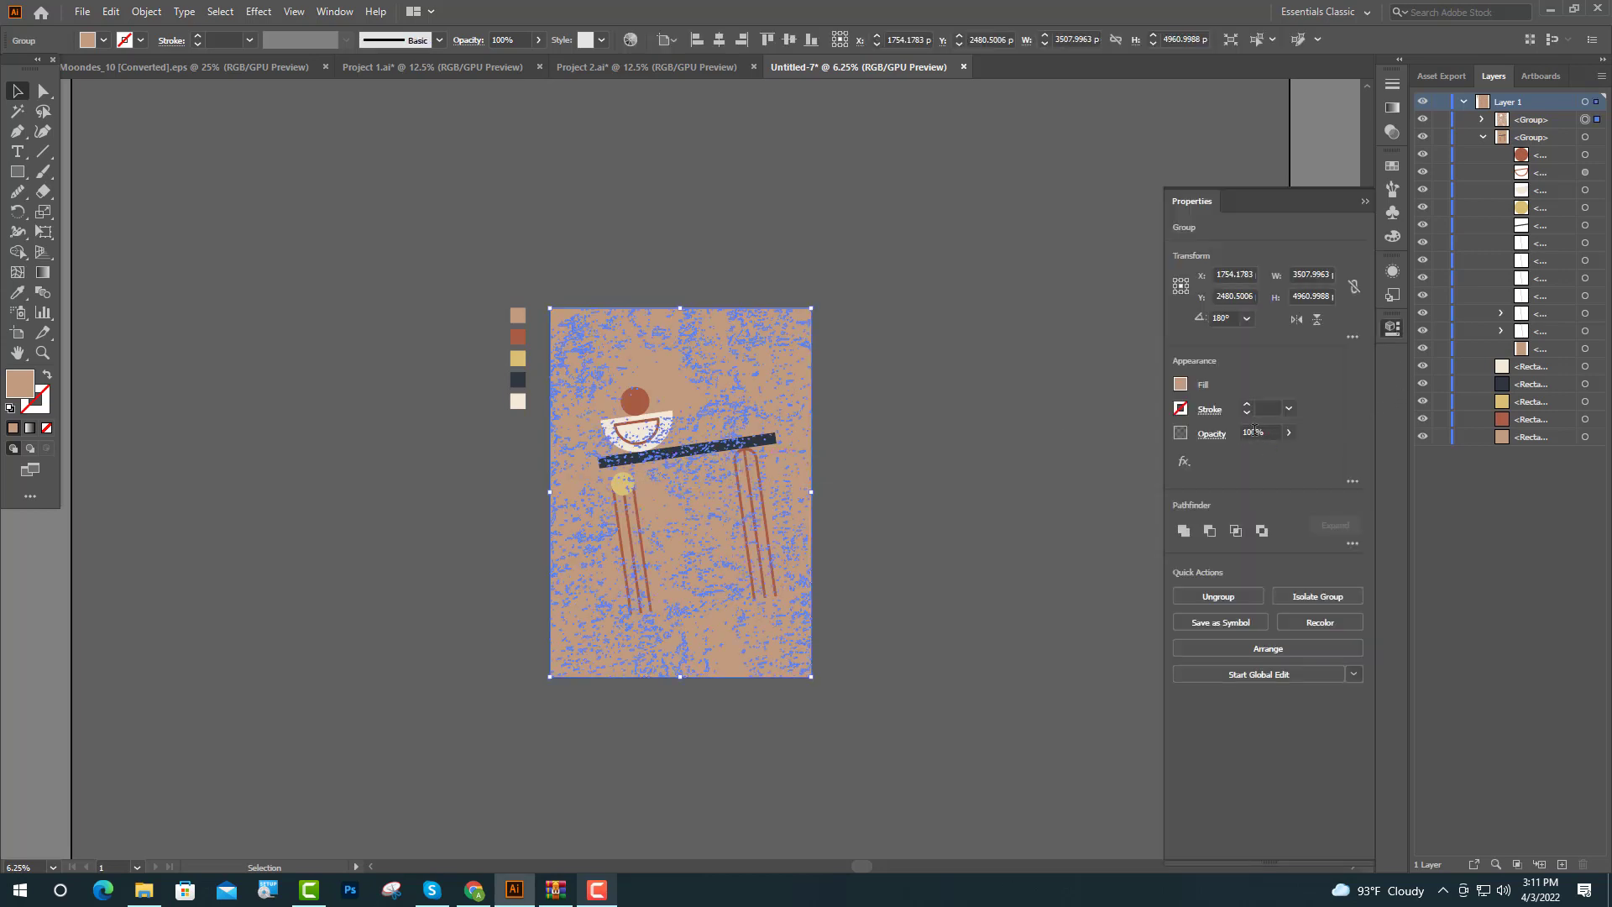
pyautogui.moveTo(1253, 432); pyautogui.dragTo(1243, 432)
pyautogui.press('Return')
pyautogui.click(1360, 204)
pyautogui.click(1091, 294)
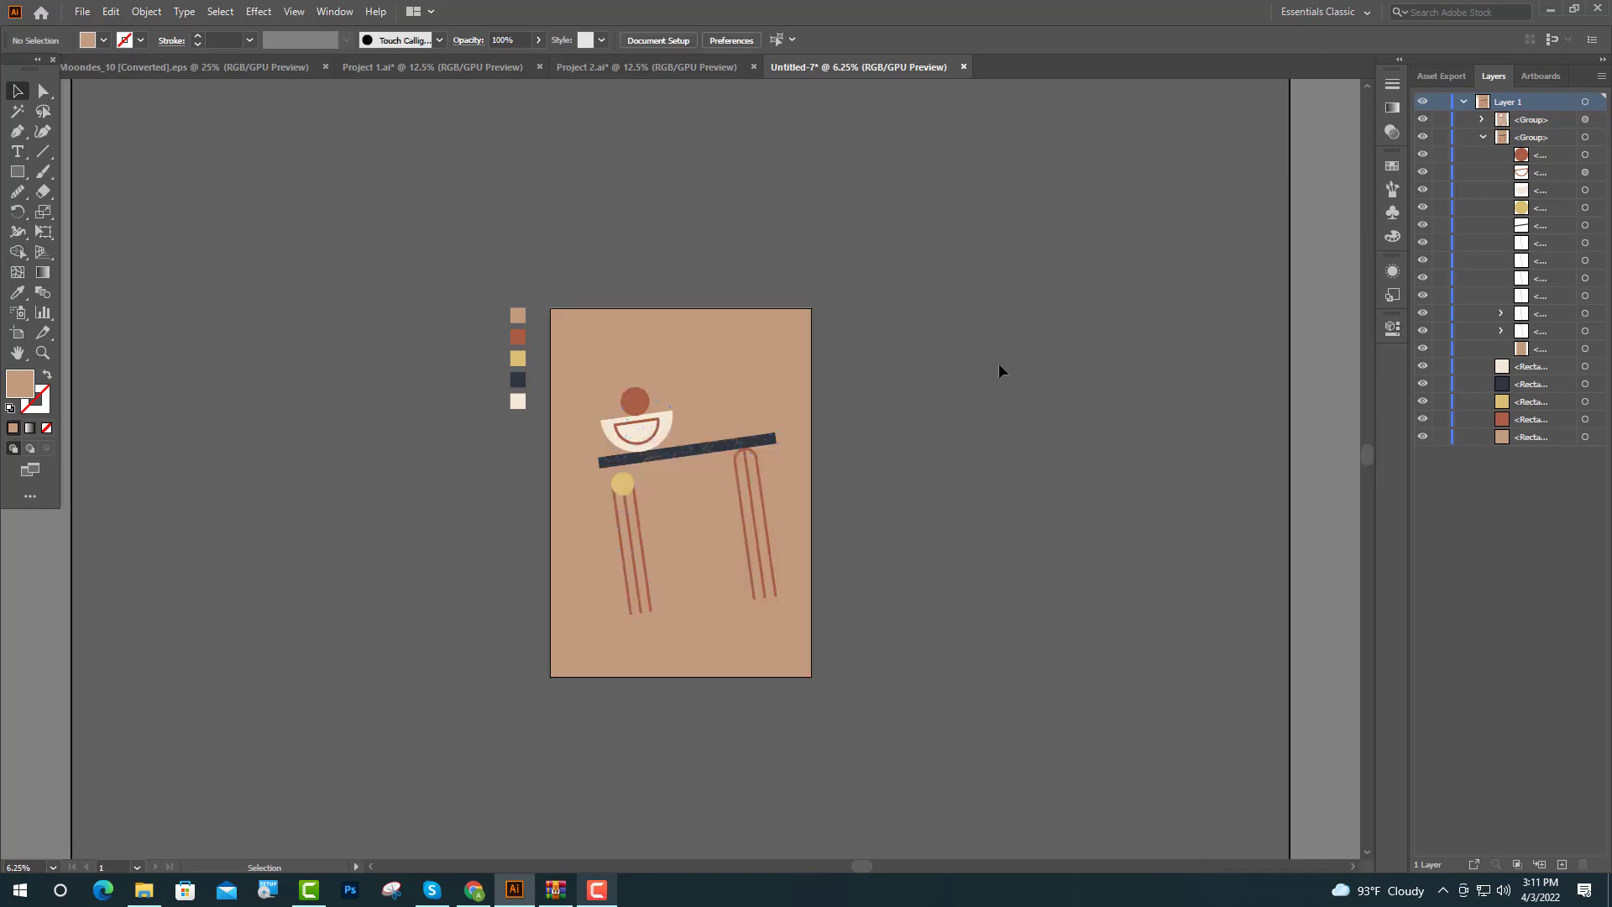
pyautogui.hotkey('ctrl', '-')
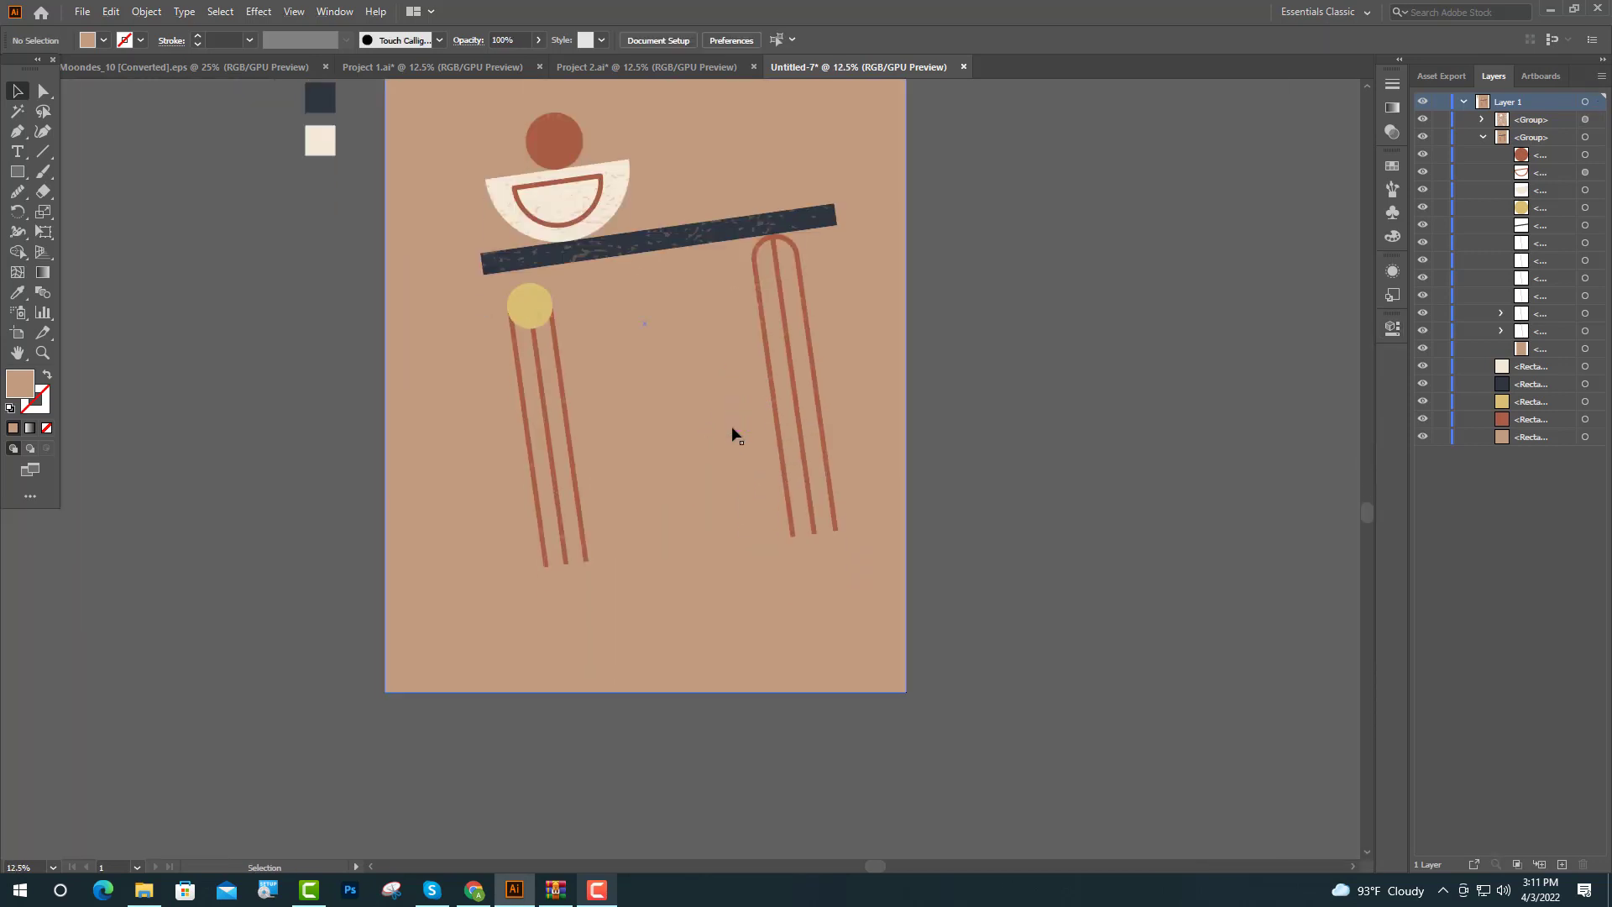